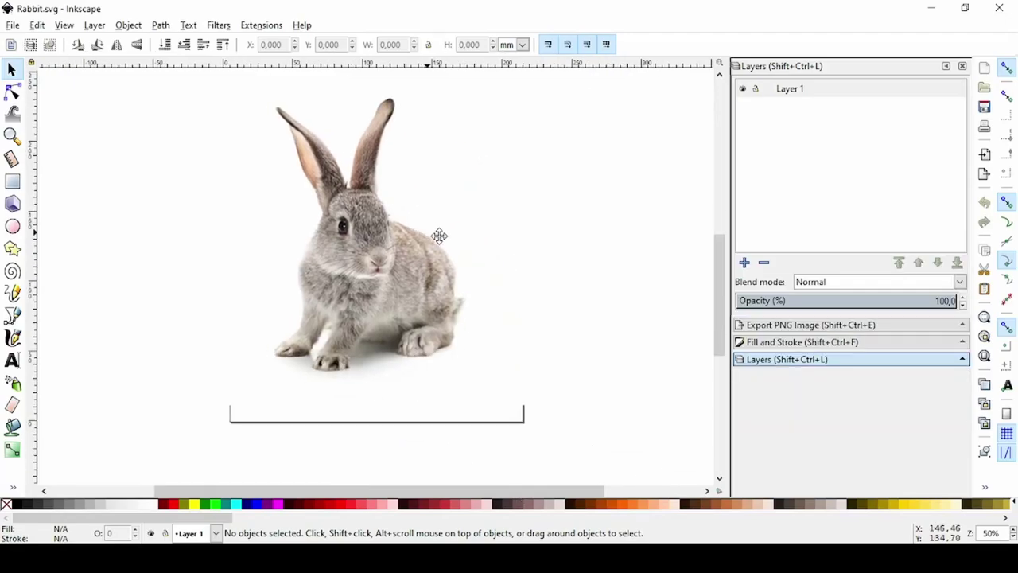
Add a new layer named 'body' above Layer 1 for the tracing.
click(744, 315)
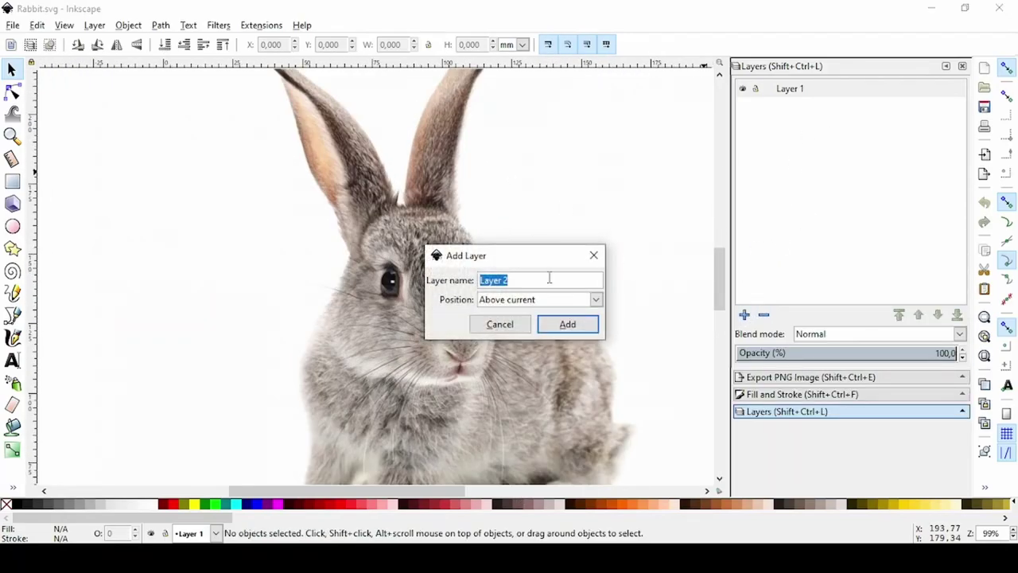
key(Return)
scroll(422, 239, down, 2)
ctrl+scroll(386, 307, up, 2)
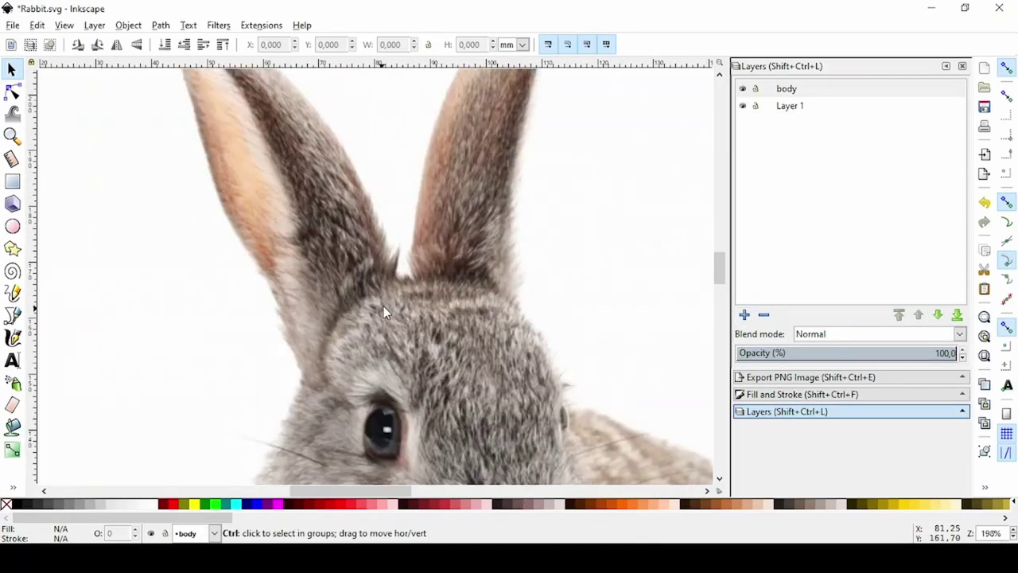
scroll(384, 307, up, 2)
With the Bezier tool, trace the left ear up its outer edge to the tip and down the inner edge.
key(b)
click(431, 374)
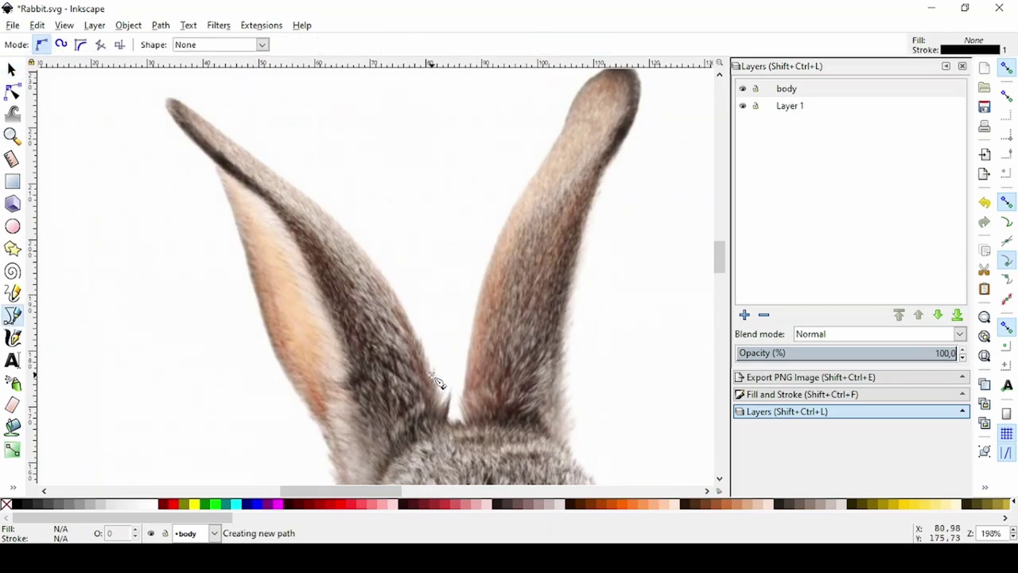
drag(404, 282, 298, 195)
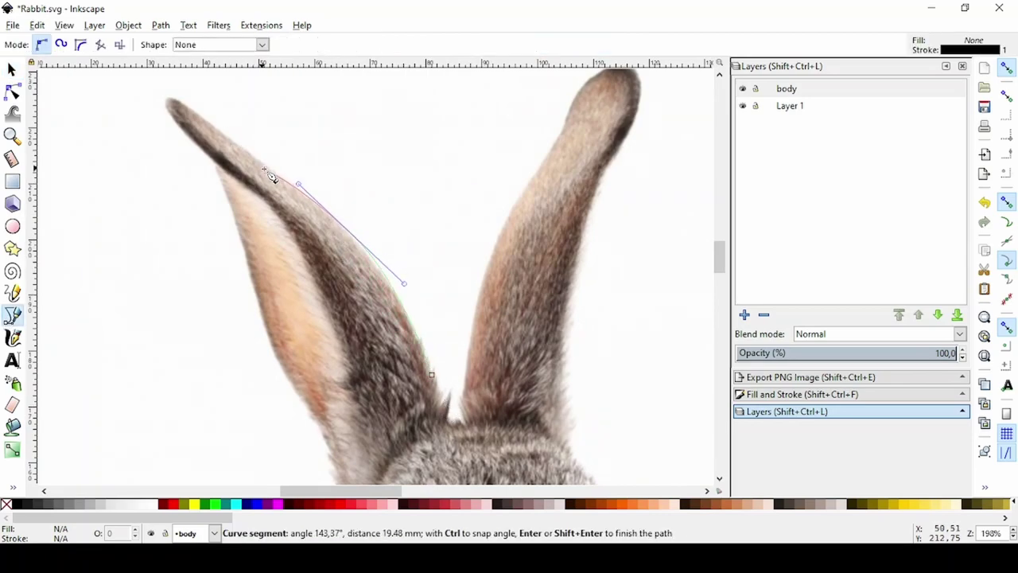
click(266, 172)
drag(182, 113, 159, 112)
click(214, 162)
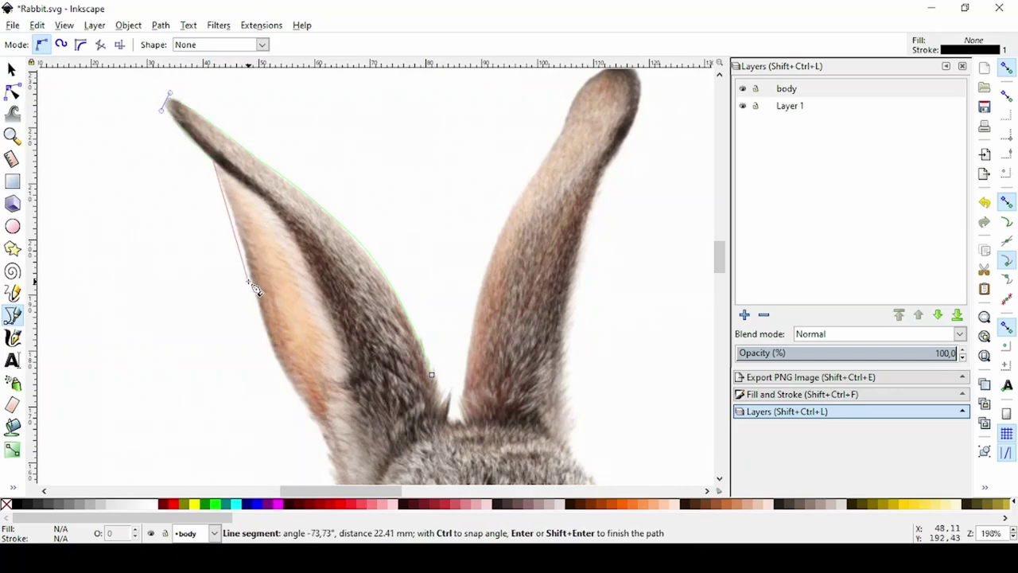
drag(262, 285, 267, 306)
drag(304, 404, 327, 428)
Zoom in and add zigzag fur points along the head edge, finishing that stretch.
scroll(318, 358, down, 5)
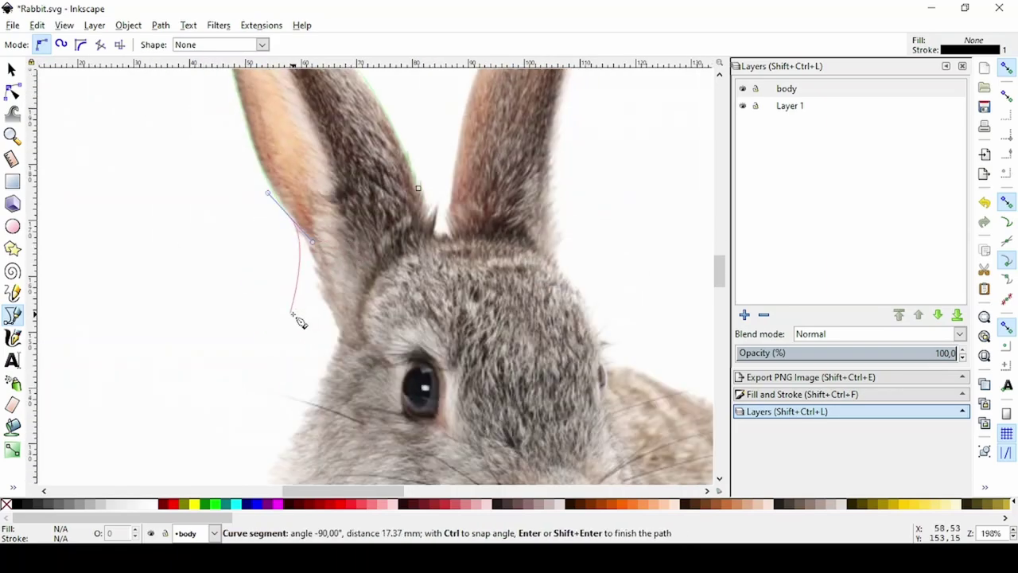
key(plus)
key(plus)
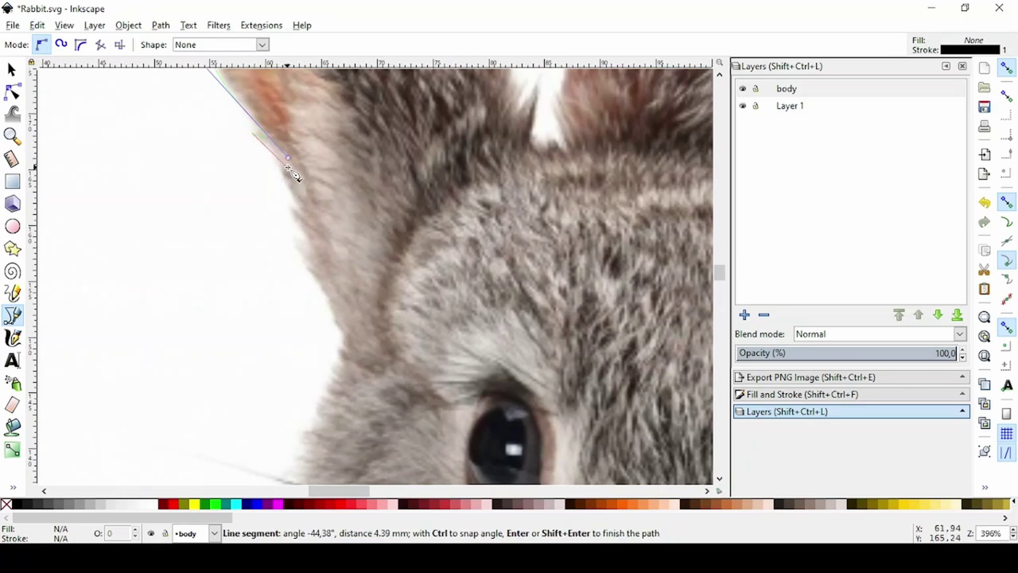
mouse_move(278, 153)
mouse_down()
mouse_move(306, 182)
mouse_move(332, 250)
mouse_up()
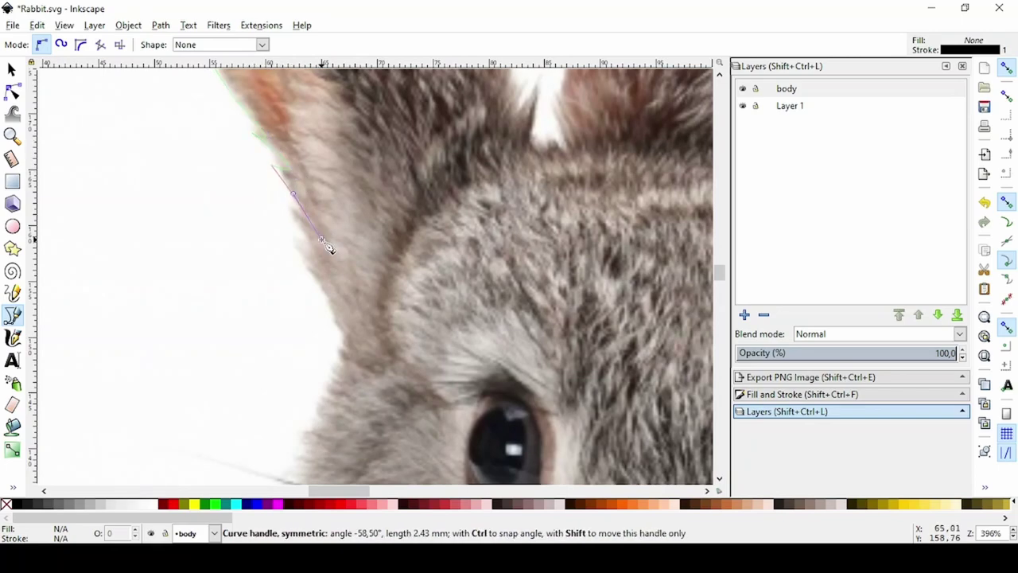
click(290, 217)
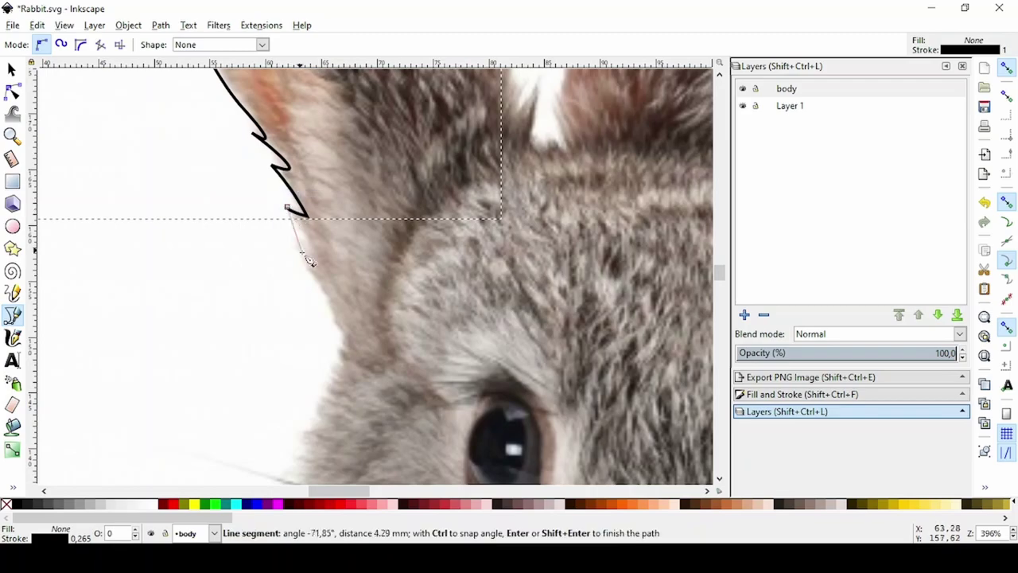
double_click(314, 248)
click(291, 240)
drag(334, 302, 337, 296)
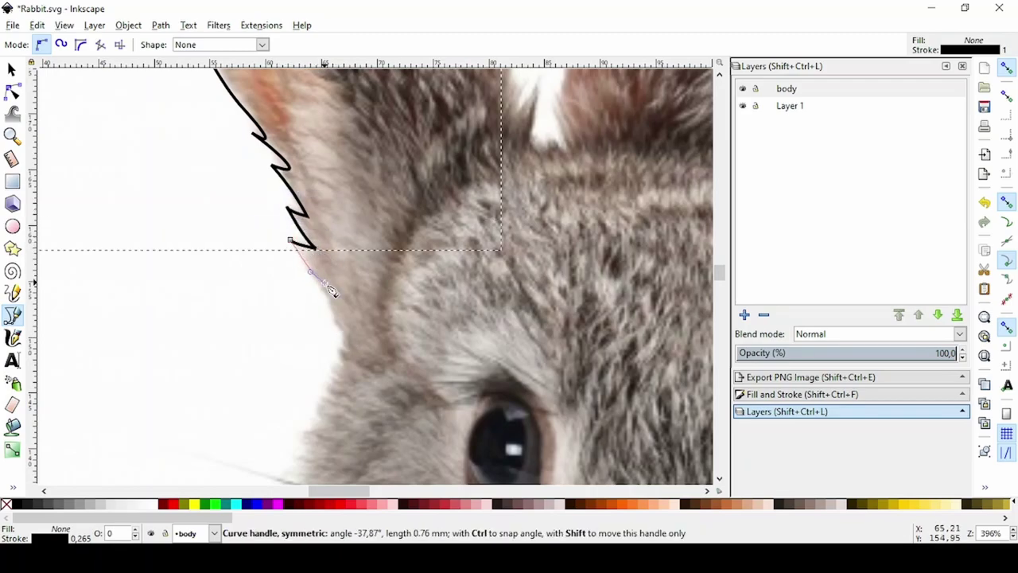
double_click(344, 338)
Resume from the ear's end node and curve the outline down the face and cheek.
scroll(337, 215, down, 5)
scroll(339, 231, down, 3)
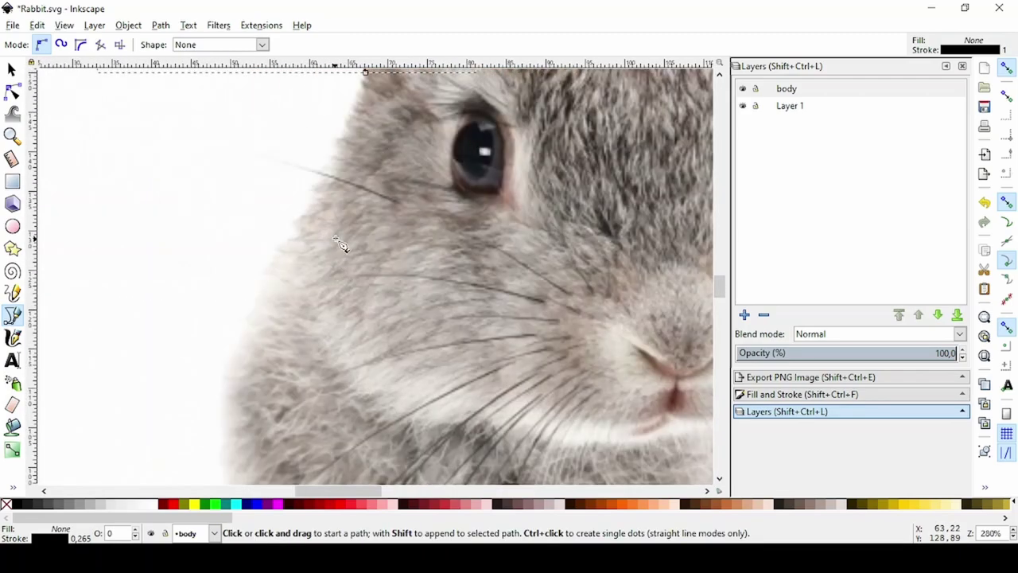
scroll(356, 181, down, 4)
scroll(357, 181, down, 4)
scroll(342, 206, up, 4)
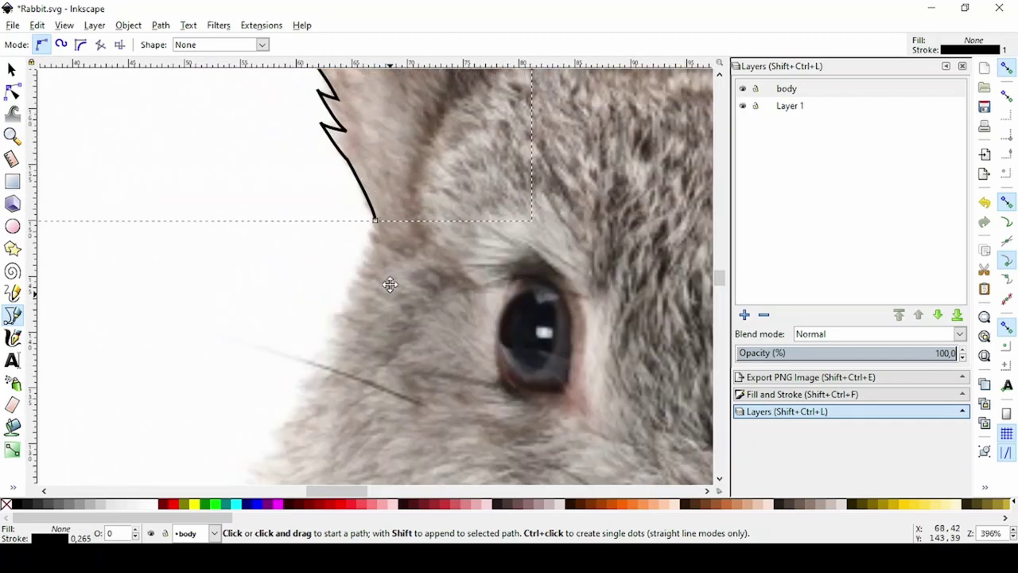
scroll(364, 244, down, 1)
scroll(350, 223, down, 2)
click(338, 162)
drag(322, 203, 334, 224)
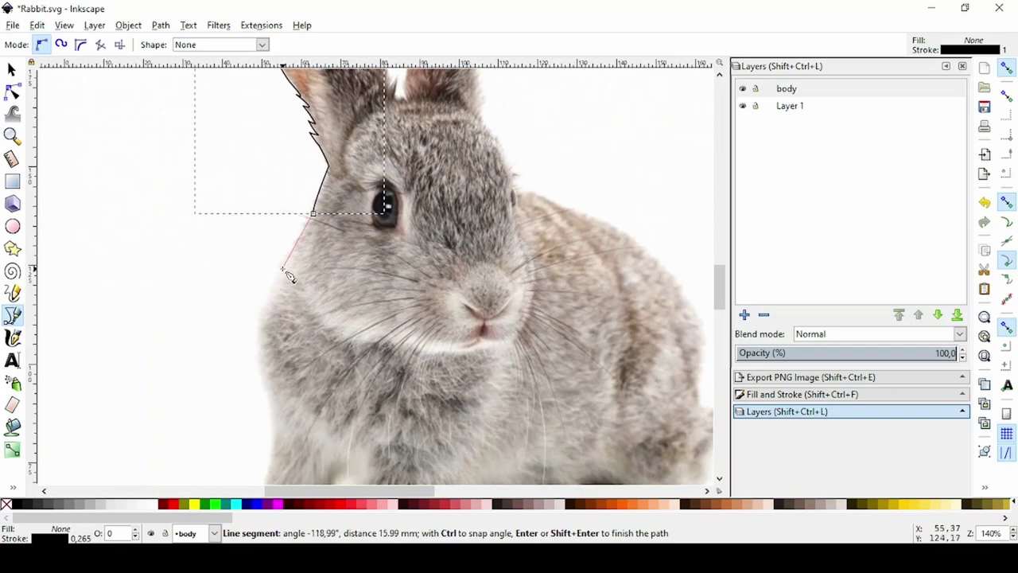
drag(273, 265, 271, 304)
drag(266, 375, 295, 443)
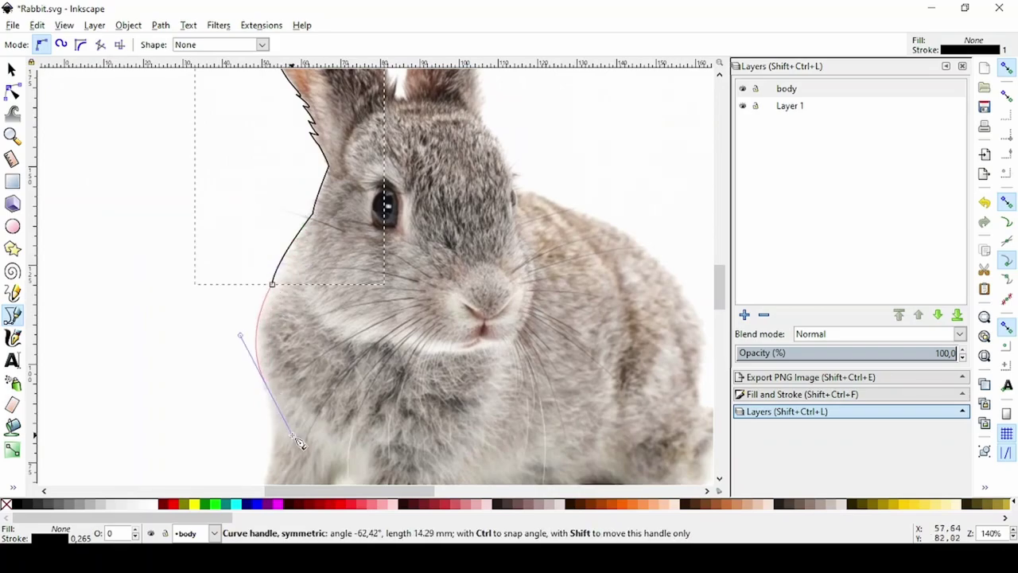
key(Return)
Extend the outline from the cheek down toward the front paw.
scroll(273, 209, down, 5)
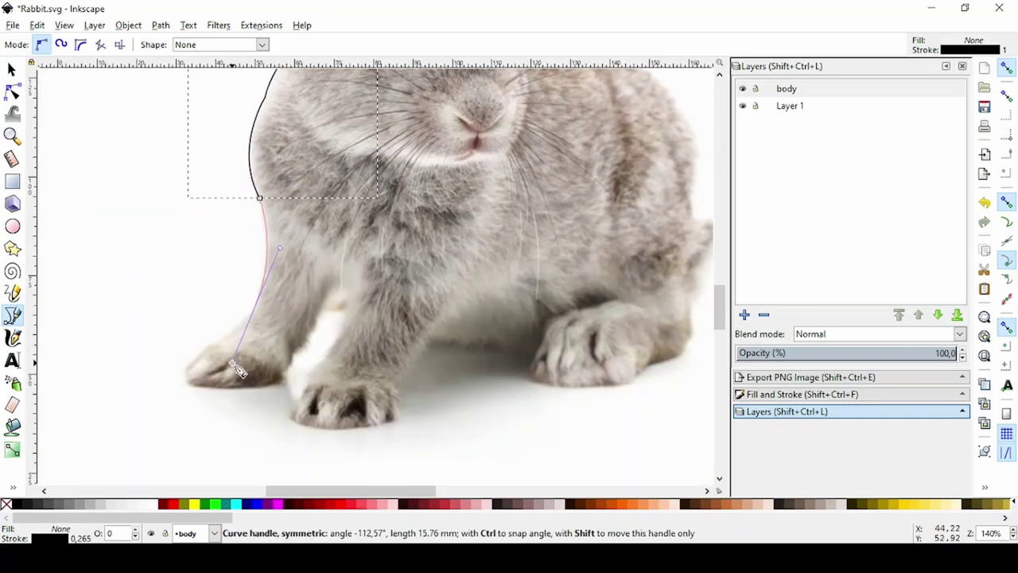
drag(255, 316, 231, 374)
key(Return)
scroll(218, 390, up, 2)
drag(246, 239, 248, 239)
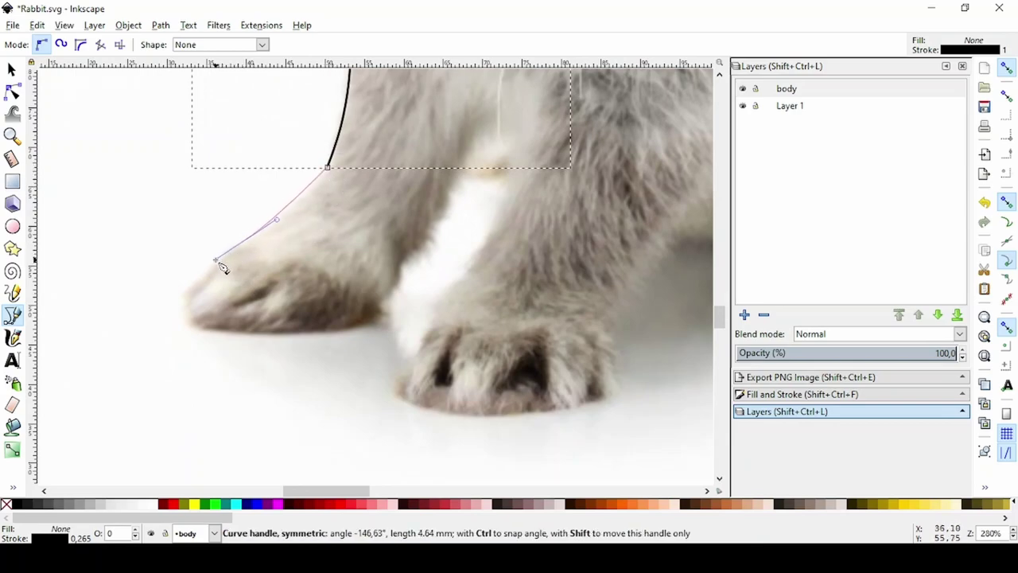
key(Return)
Curve the outline around the paw's toe, along its bottom and up its inner edge.
mouse_move(184, 307)
mouse_down()
mouse_move(185, 316)
mouse_move(286, 338)
mouse_up()
click(183, 307)
mouse_move(404, 260)
mouse_down()
mouse_move(412, 288)
mouse_move(236, 337)
mouse_up()
key(Return)
scroll(240, 338, up, 4)
drag(190, 284, 215, 287)
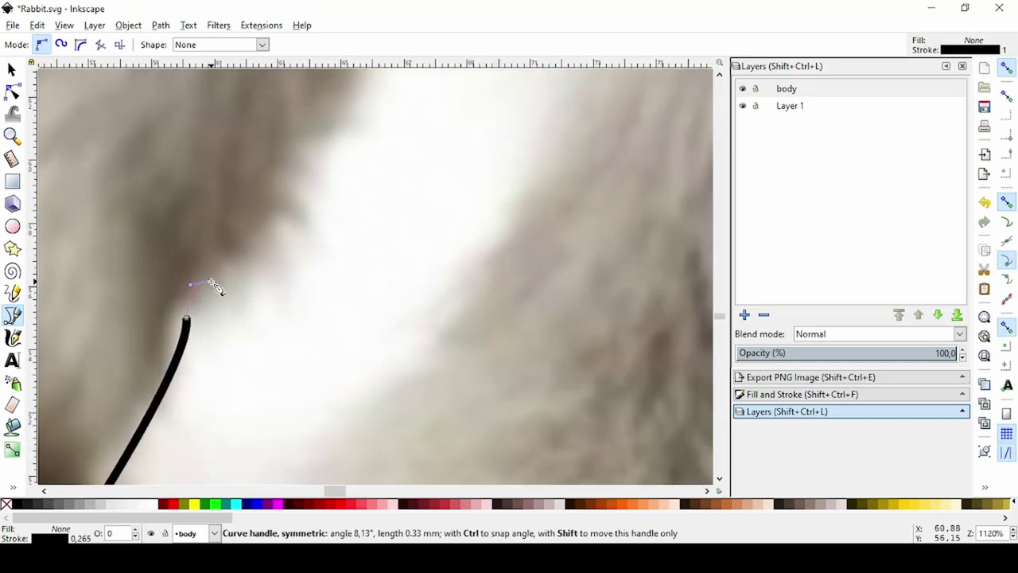
double_click(224, 338)
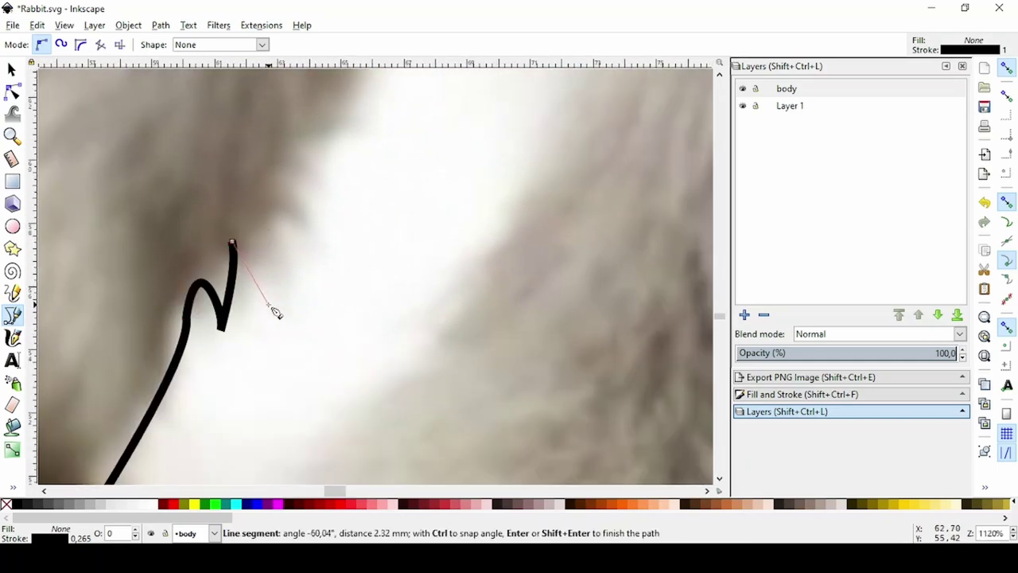
Add a fur zigzag and arc the outline onward from its end.
drag(273, 311, 227, 170)
key(Return)
scroll(189, 378, up, 3)
drag(169, 373, 226, 396)
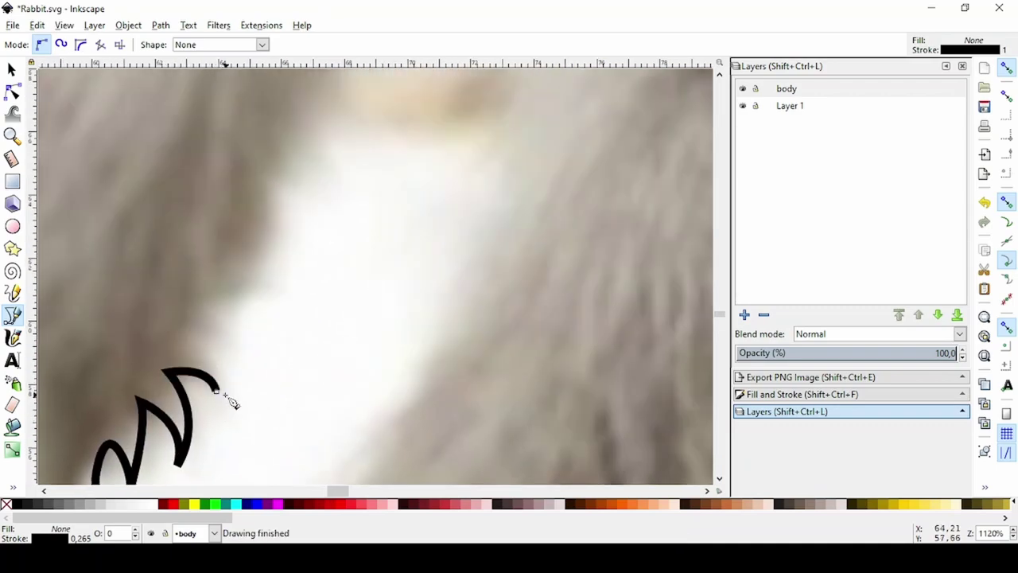
Curve the outline up the chest edge with a curved fur stroke.
drag(273, 182, 289, 130)
key(Return)
scroll(202, 228, down, 3)
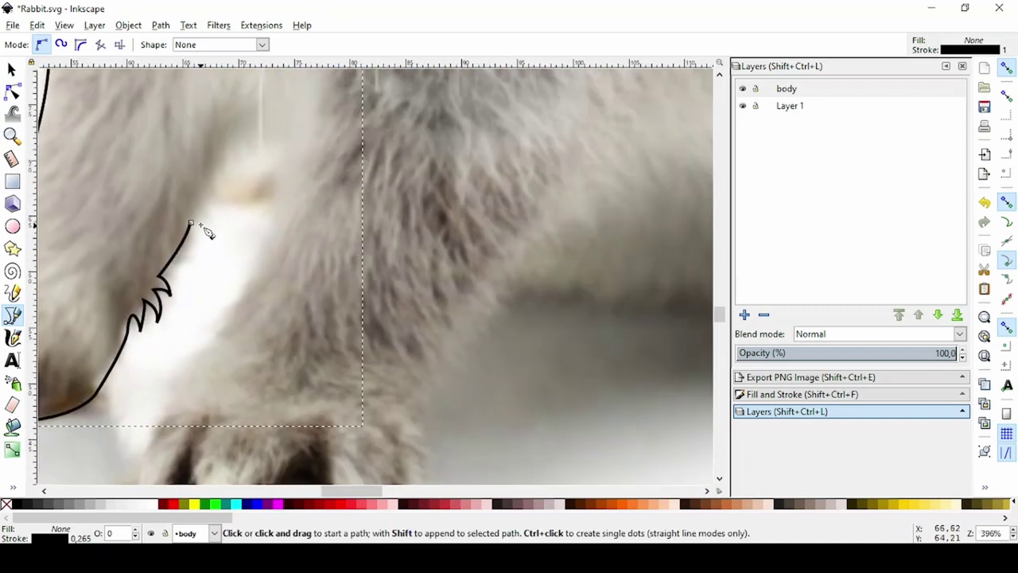
click(192, 225)
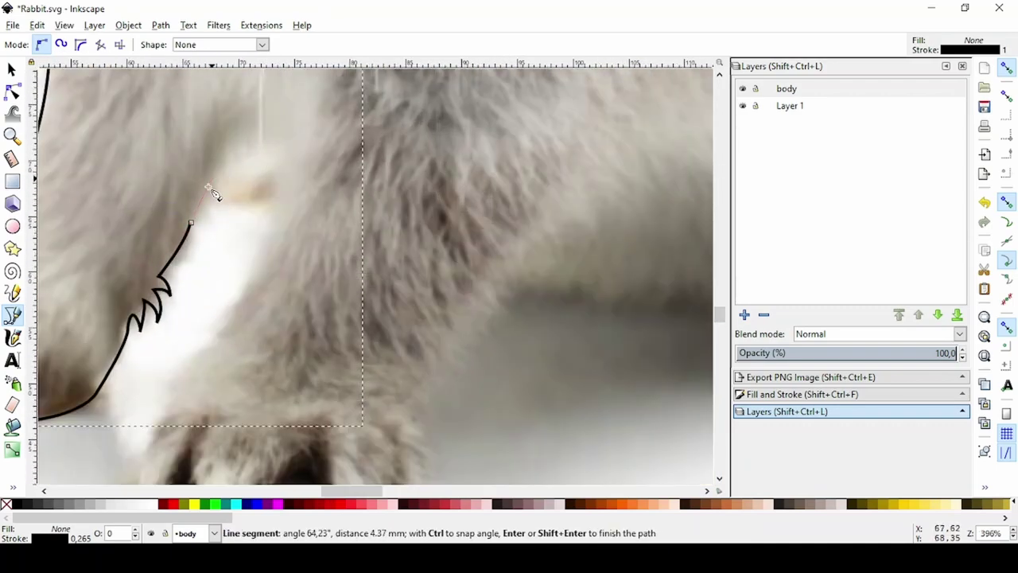
scroll(210, 192, up, 3)
drag(204, 187, 203, 186)
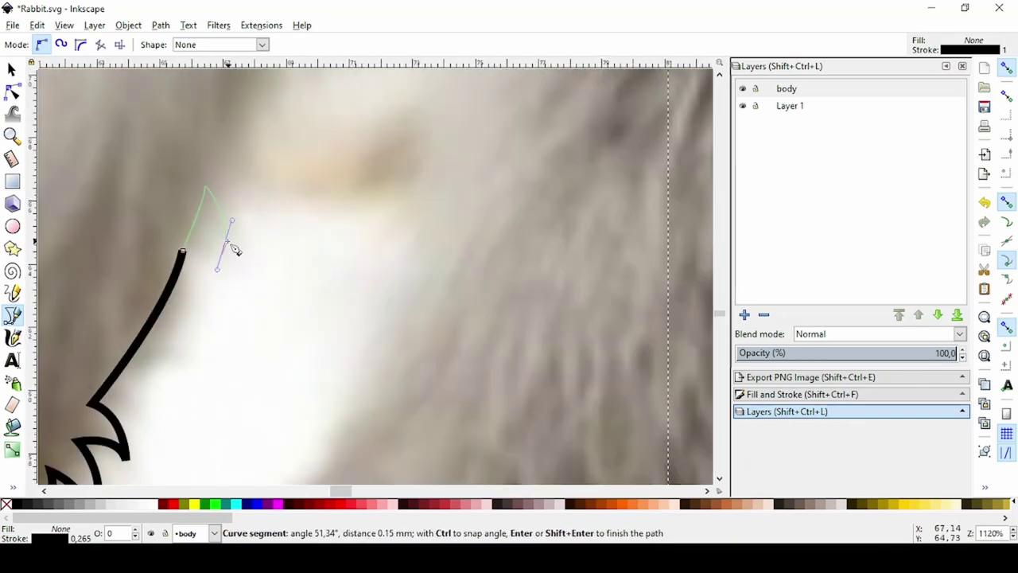
click(228, 249)
key(Return)
scroll(229, 250, up, 2)
Add zigzag fur peaks and dips along the chest.
click(196, 330)
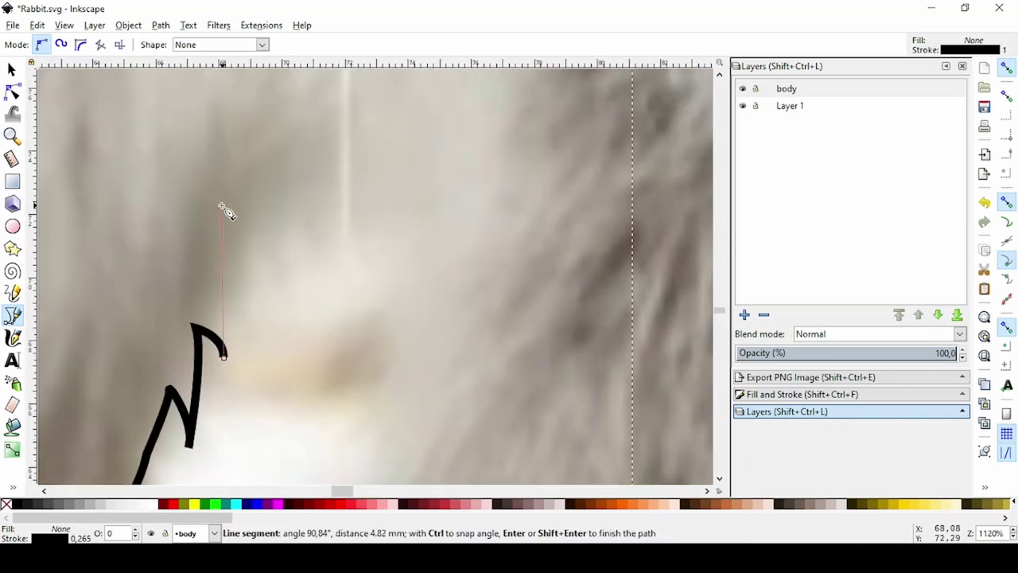
double_click(218, 195)
click(215, 194)
scroll(263, 204, down, 3)
scroll(292, 167, up, 2)
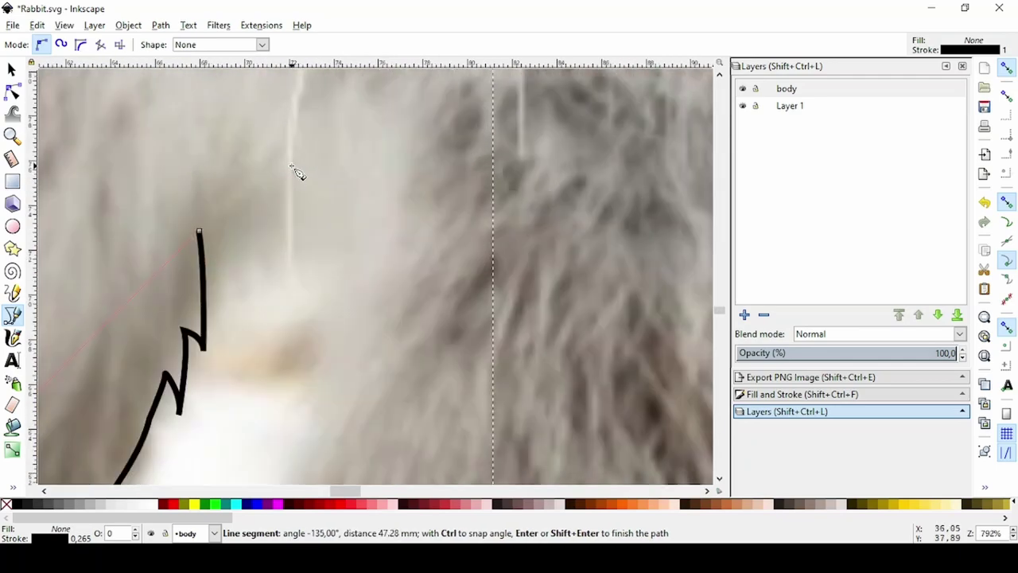
double_click(245, 191)
double_click(268, 242)
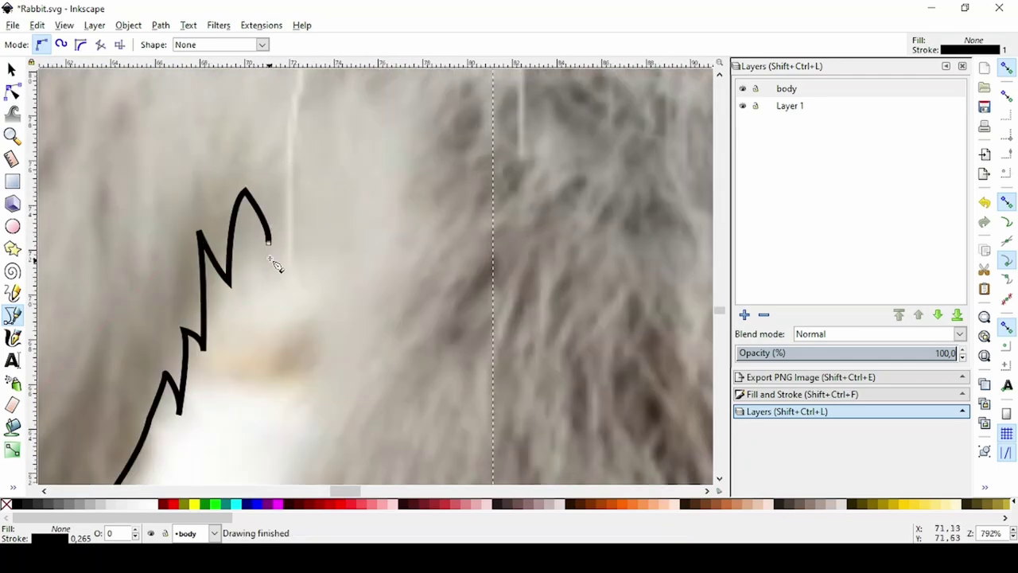
click(284, 168)
click(296, 204)
double_click(314, 140)
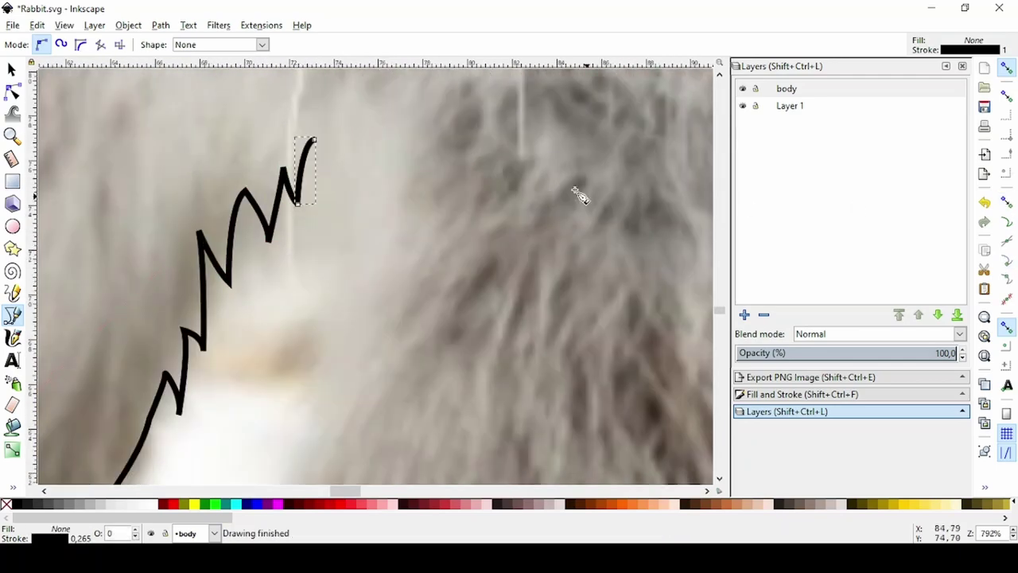
Select the zigzag's end node, then continue the fur zigzag further along the chest.
click(11, 92)
drag(327, 229, 290, 194)
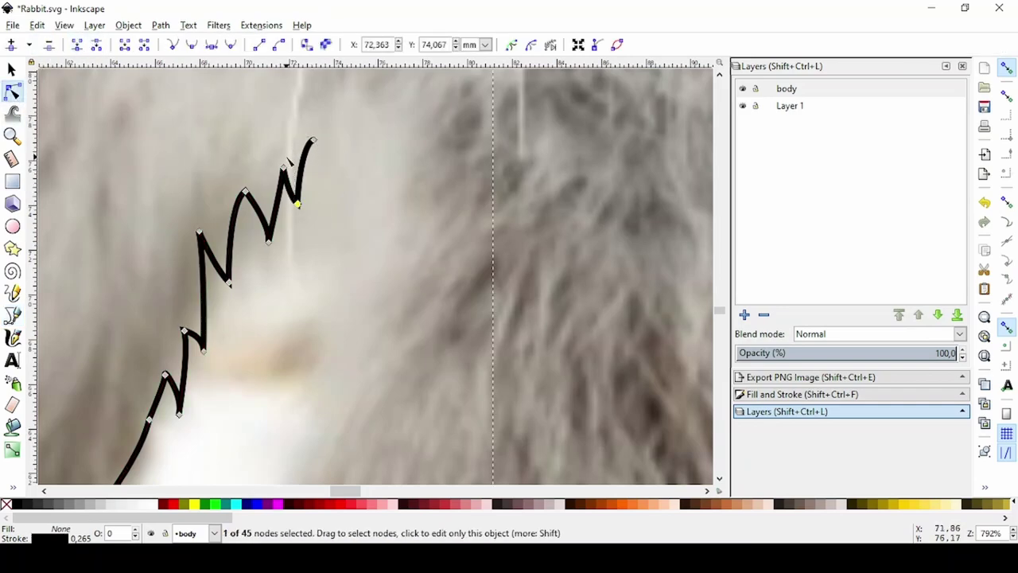
key(b)
drag(314, 140, 346, 191)
double_click(341, 168)
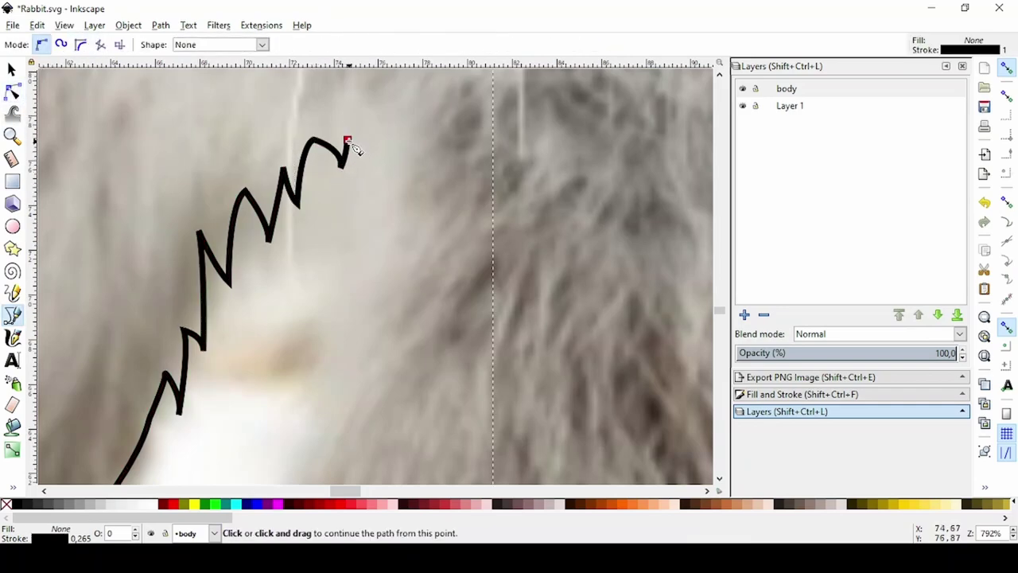
click(348, 142)
double_click(366, 189)
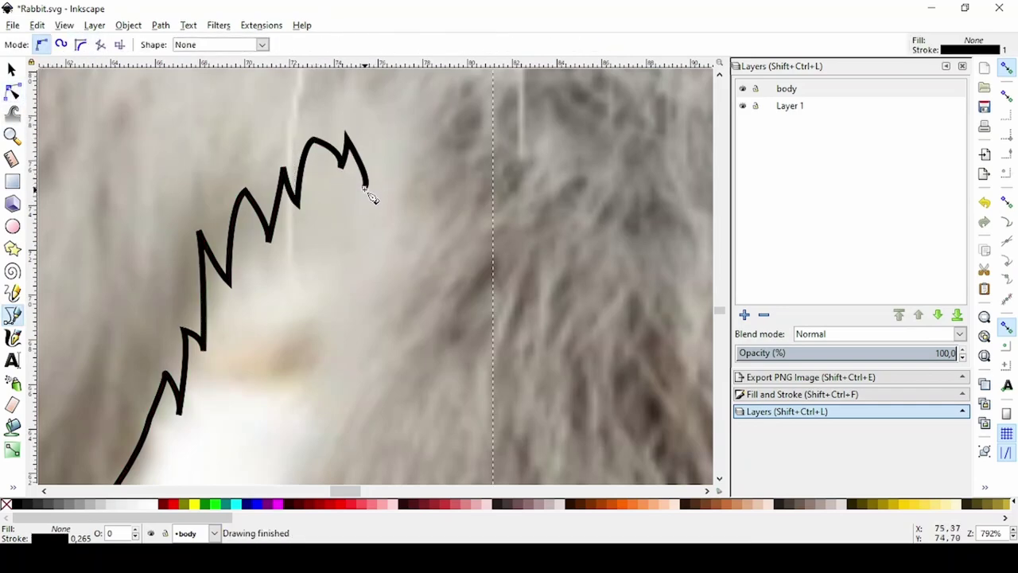
double_click(390, 147)
Check the nodes, then continue the outline from the zigzag's end down toward the paw.
scroll(374, 261, down, 3)
scroll(382, 239, up, 2)
key(n)
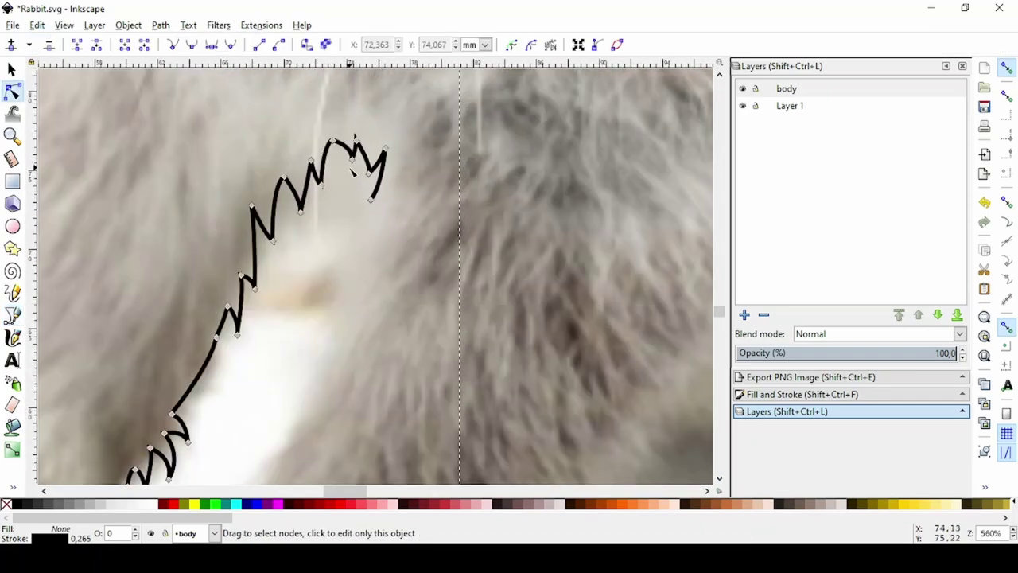
key(b)
click(370, 200)
scroll(369, 200, down, 2)
drag(298, 308, 306, 318)
scroll(306, 318, down, 1)
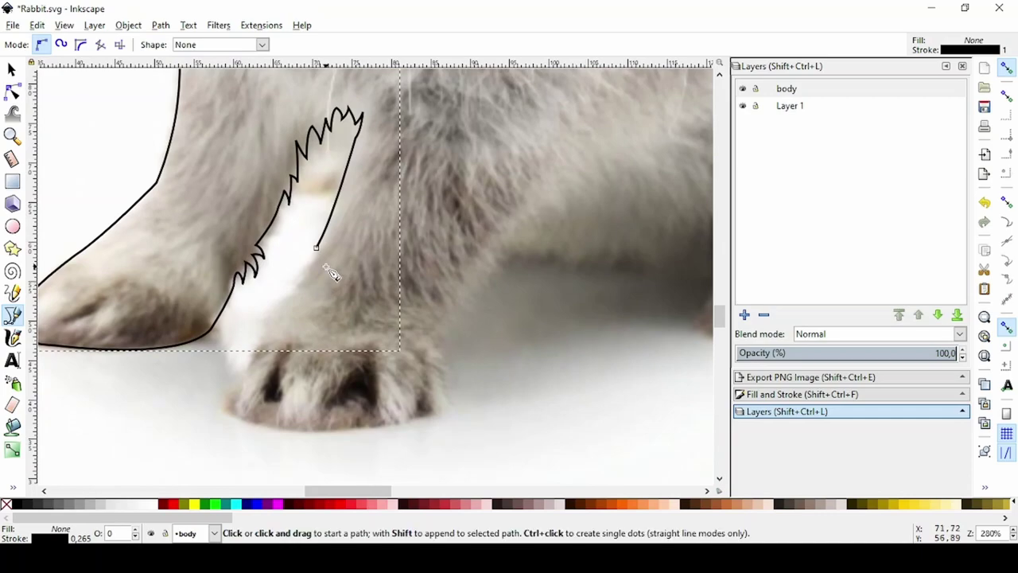
Finish the chest zigzag and outline around the front paw's underside and far side.
double_click(261, 340)
drag(235, 410, 233, 414)
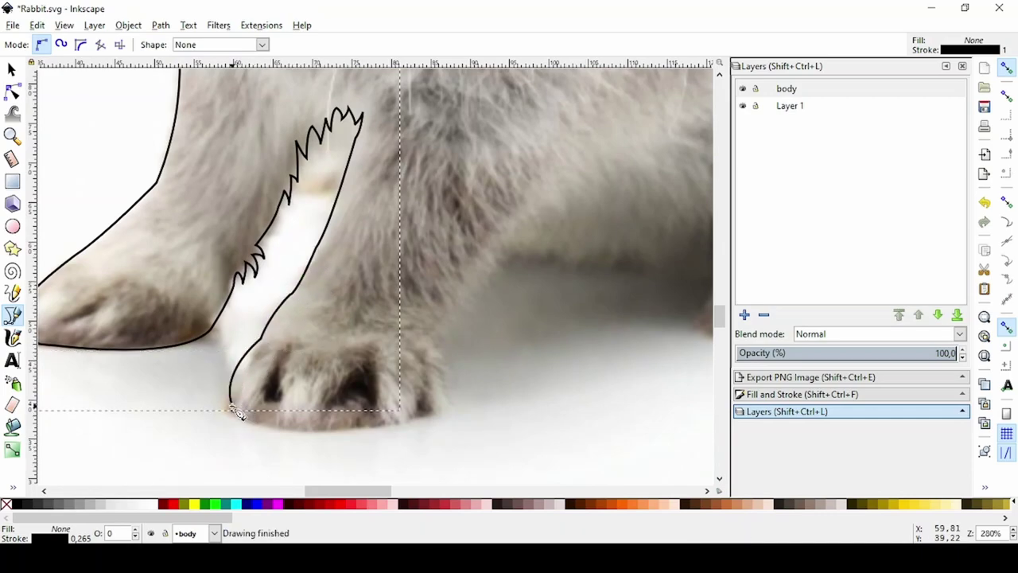
click(274, 420)
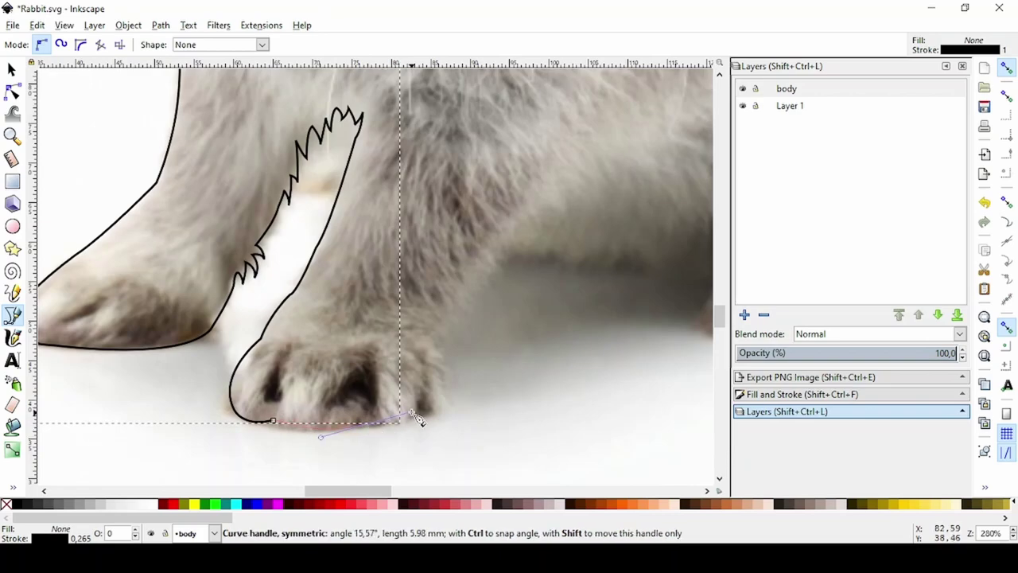
double_click(367, 427)
double_click(415, 415)
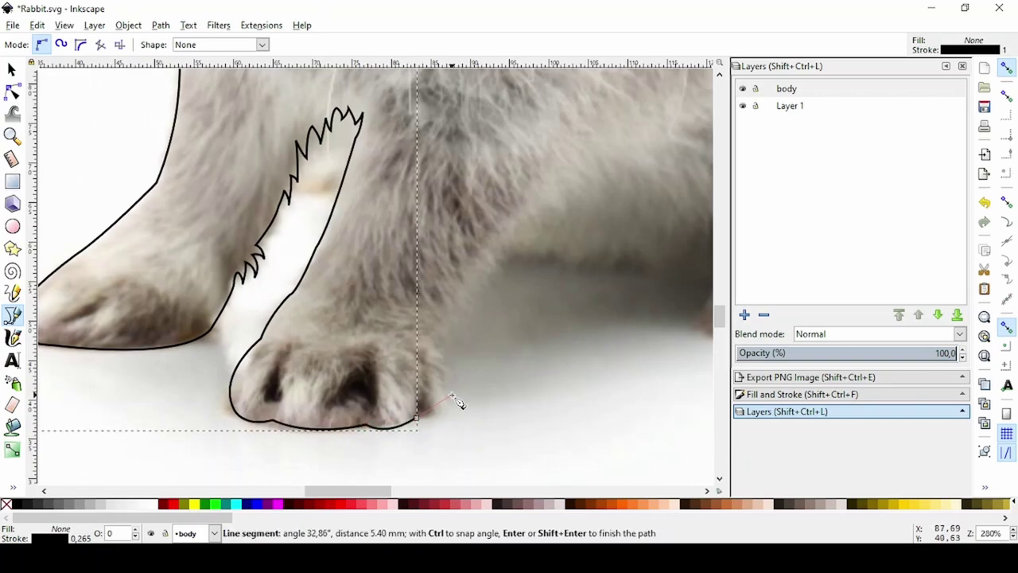
drag(457, 369, 262, 386)
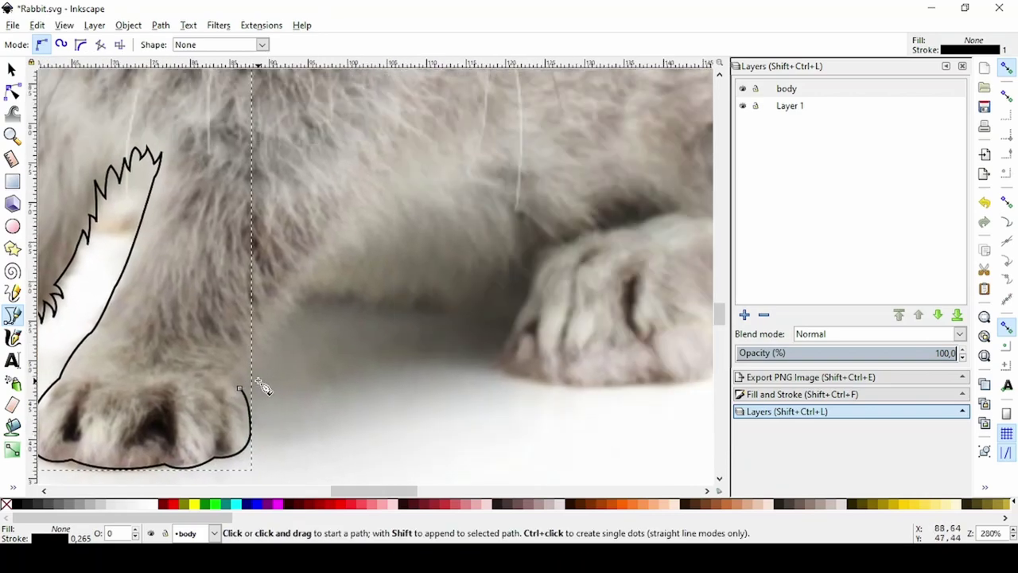
Curve the outline up the front leg's edge.
scroll(267, 382, up, 2)
click(221, 405)
drag(239, 319, 275, 293)
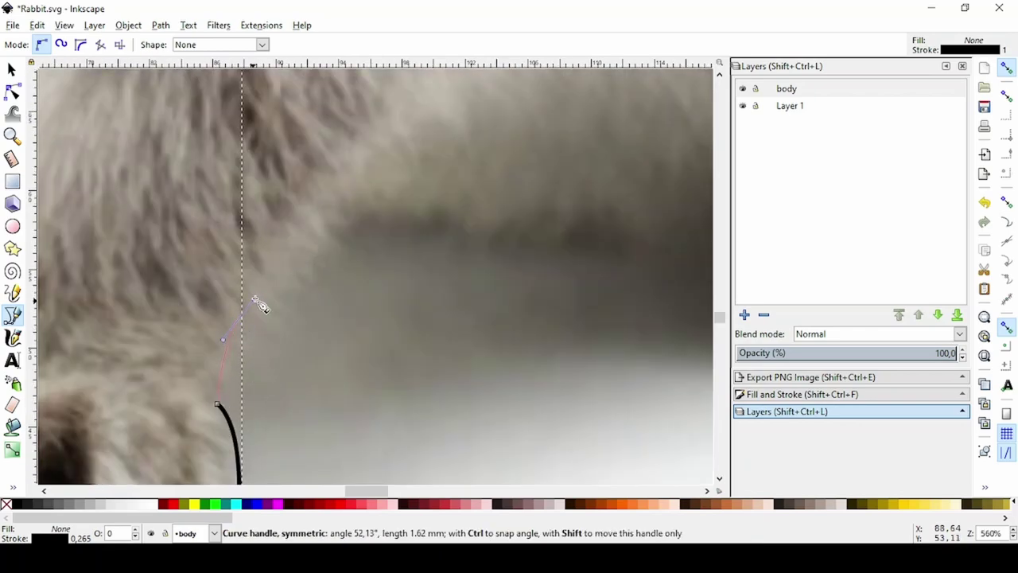
key(Return)
Click a series of zigzag fur points up the leg and finish that path.
click(254, 340)
double_click(261, 292)
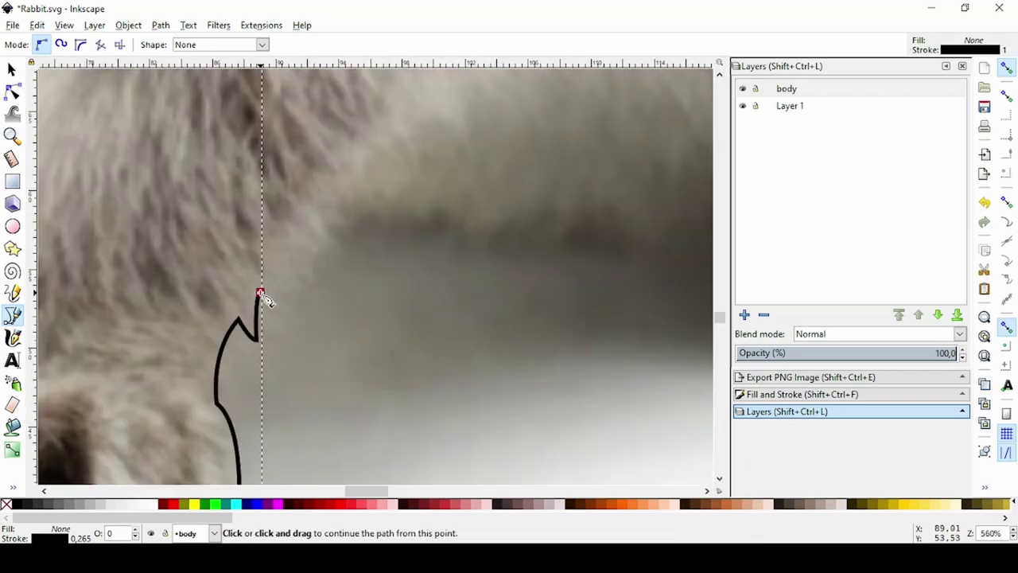
click(260, 292)
double_click(277, 306)
click(277, 305)
double_click(277, 269)
click(307, 288)
click(299, 249)
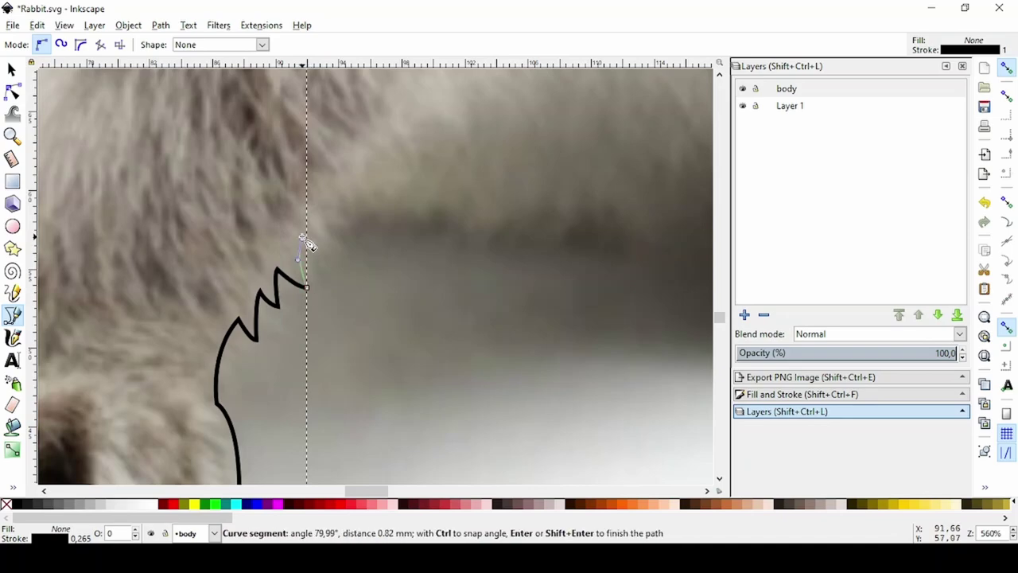
drag(325, 260, 336, 265)
key(Return)
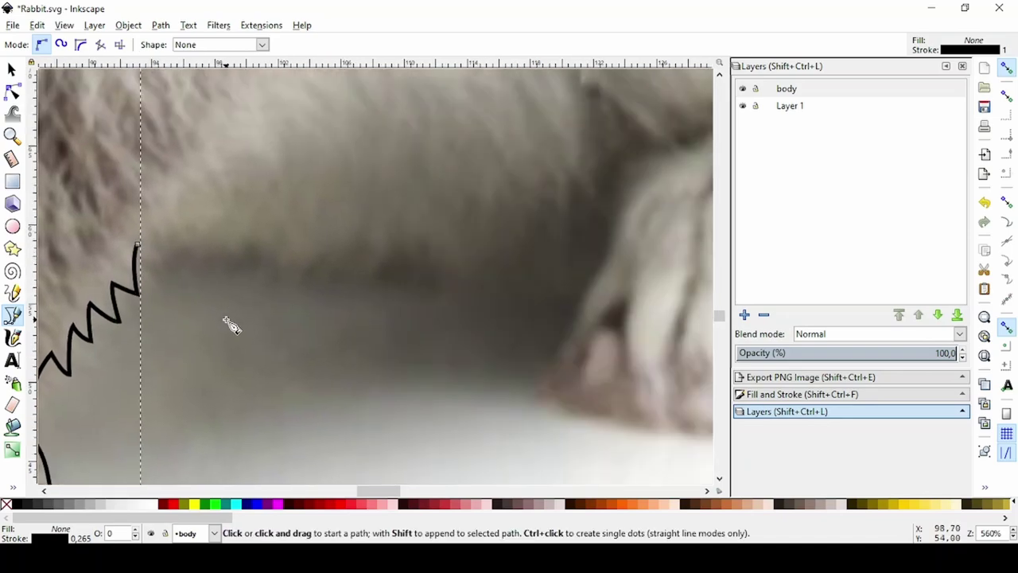
With the Node tool, nudge two zigzag nodes into place, then return to Bezier.
scroll(228, 325, down, 3)
key(n)
scroll(228, 325, up, 3)
drag(230, 320, 217, 322)
mouse_move(250, 287)
mouse_down()
mouse_move(239, 291)
mouse_move(271, 269)
mouse_up()
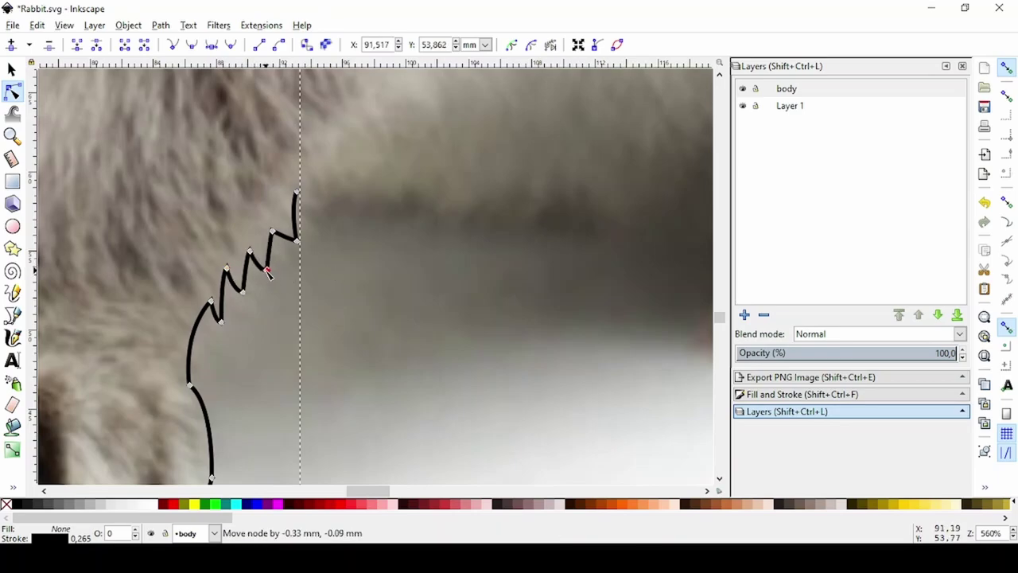
scroll(303, 233, down, 4)
scroll(357, 292, up, 2)
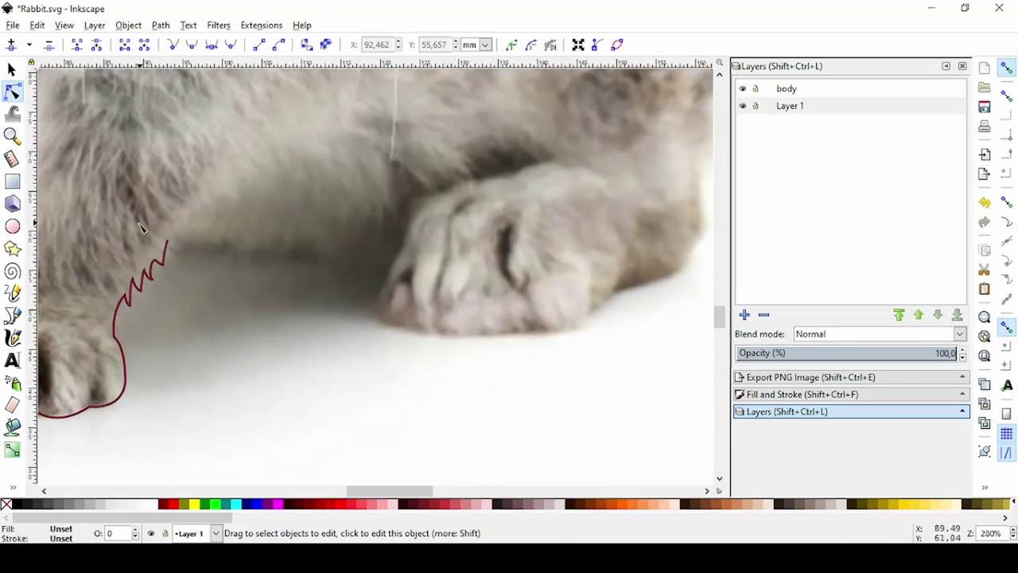
key(b)
scroll(148, 238, down, 3)
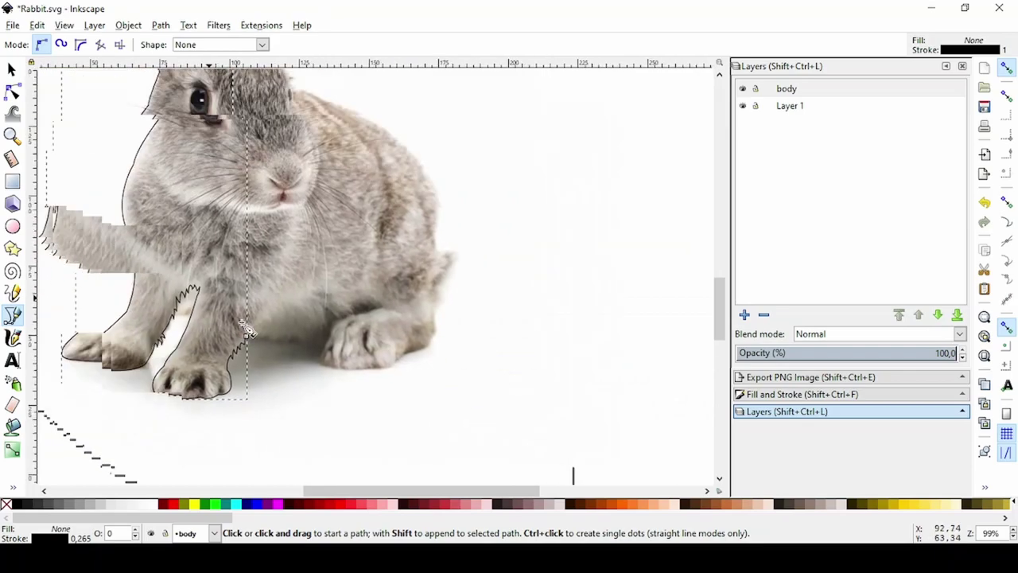
scroll(270, 340, up, 3)
Draw the belly line to the hind paw and down the hind paw's front.
click(176, 306)
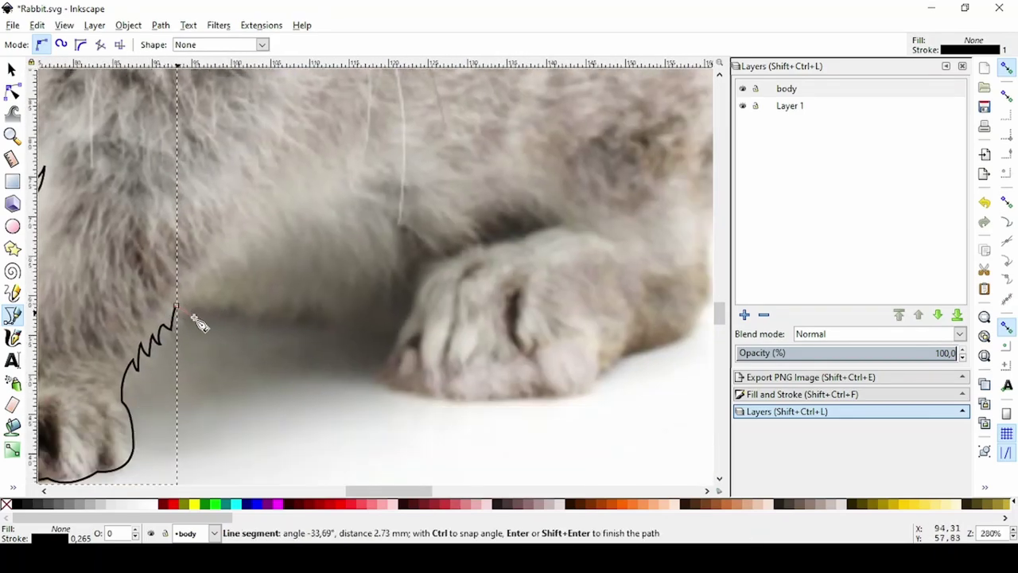
drag(393, 326, 427, 319)
double_click(409, 323)
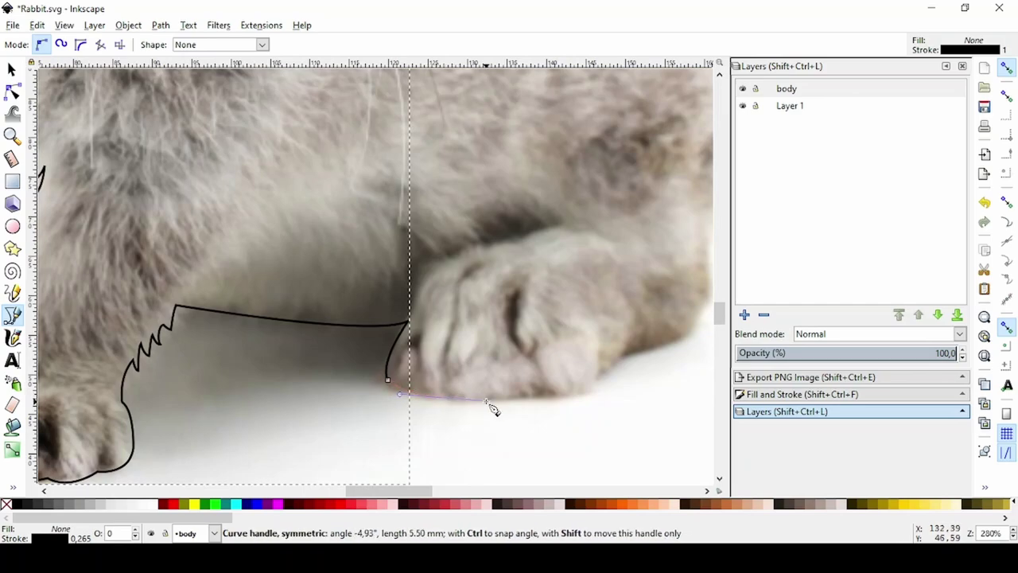
drag(490, 406, 497, 404)
key(Return)
Outline under the hind paw and around to its back.
scroll(352, 424, right, 3)
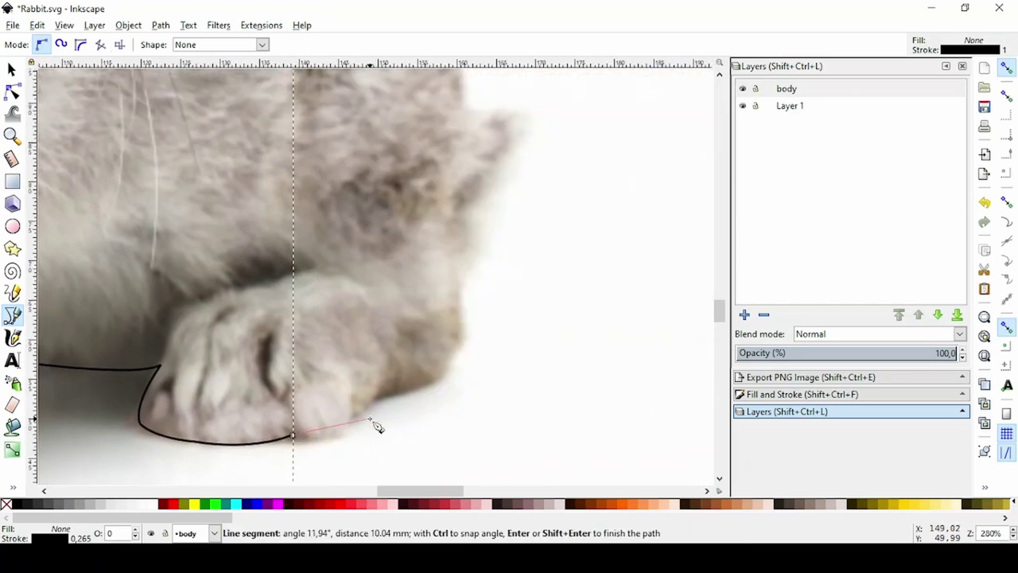
double_click(378, 397)
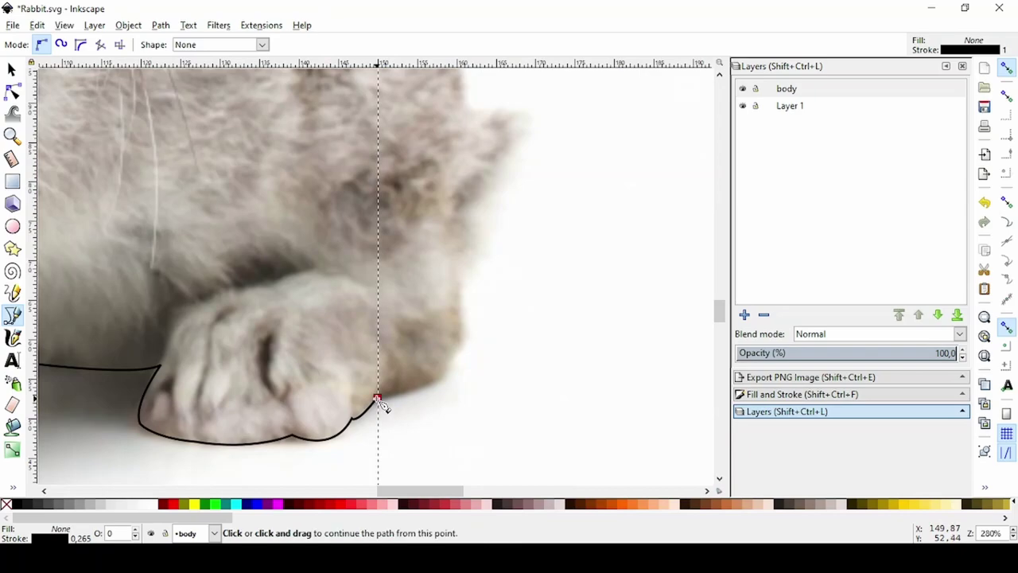
double_click(430, 386)
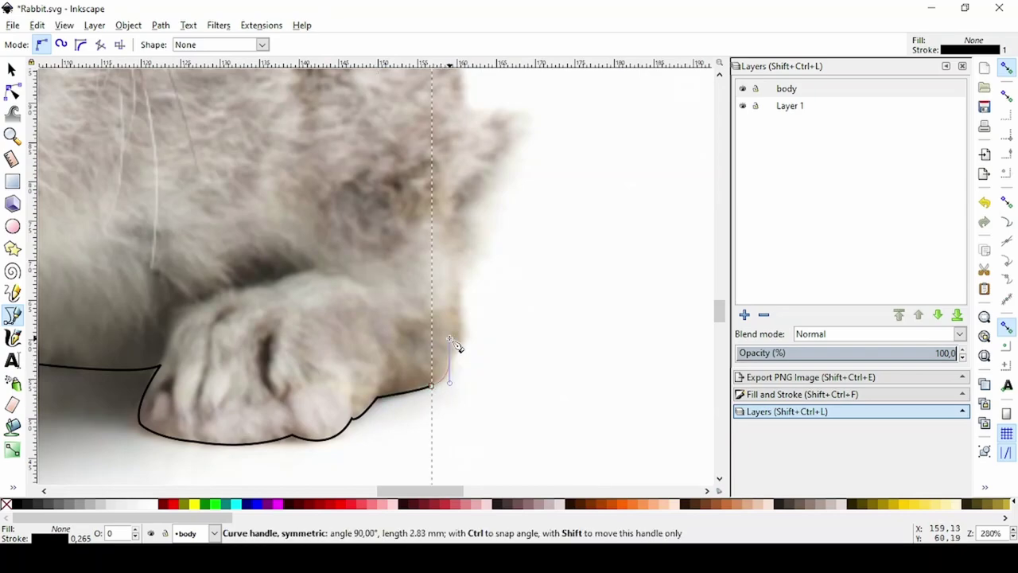
key(Return)
scroll(348, 439, right, 3)
scroll(347, 440, up, 2)
key(Return)
scroll(355, 414, left, 1)
Continue the outline up the rabbit's rear edge.
click(354, 436)
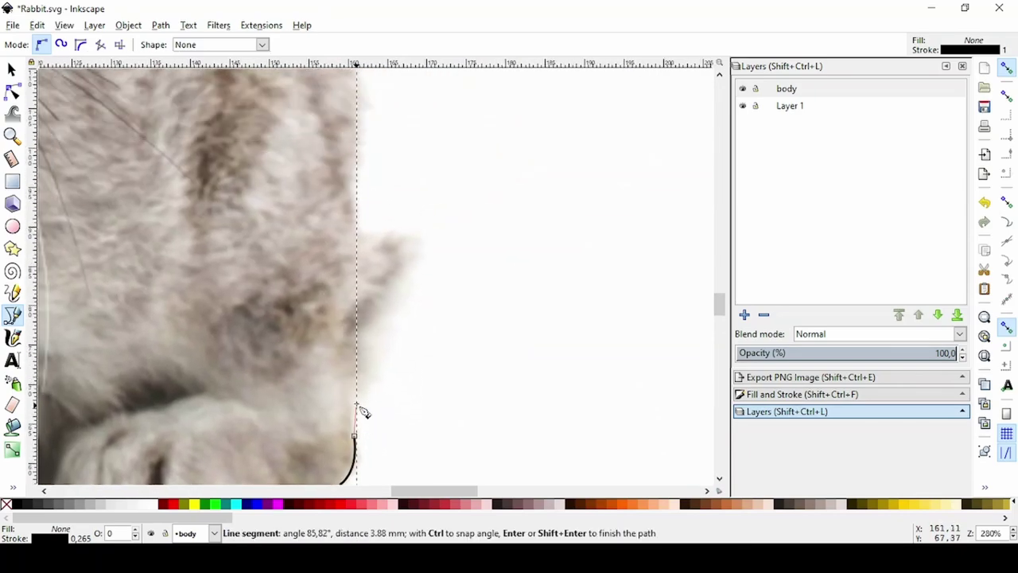
double_click(364, 359)
scroll(364, 398, up, 1)
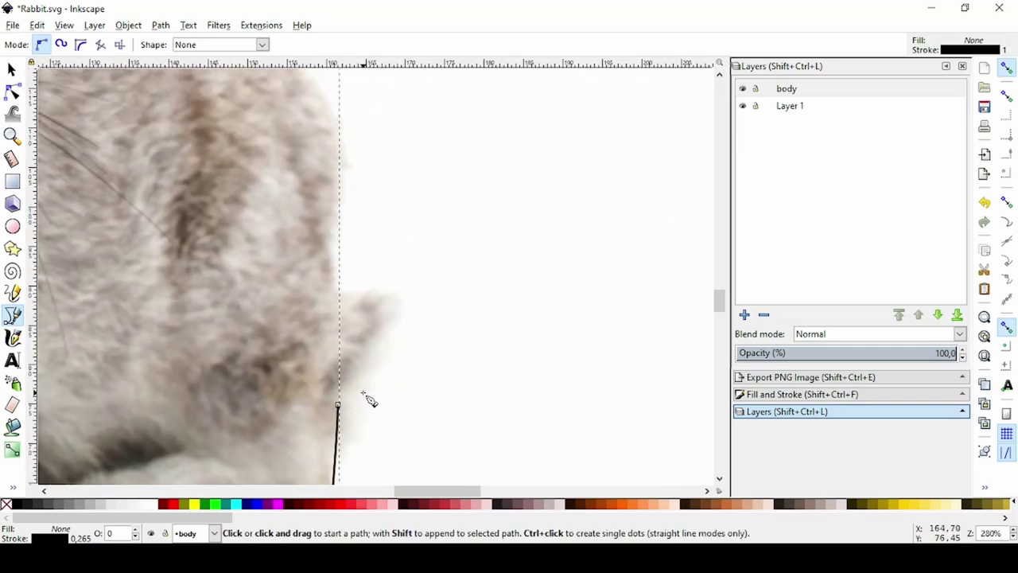
scroll(334, 406, up, 1)
click(312, 415)
click(403, 338)
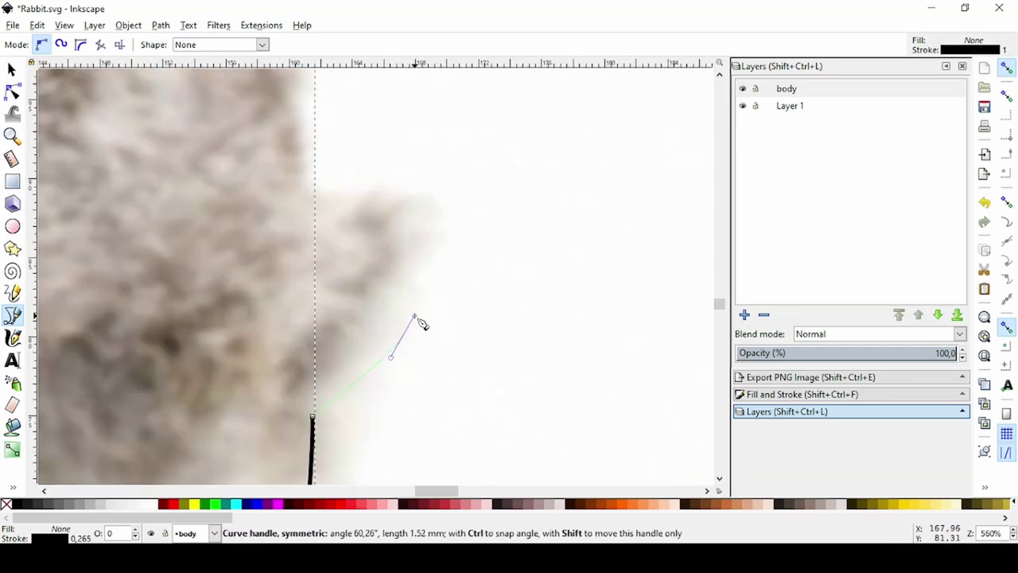
key(Return)
Add zigzag fur points curving up the rear flank tuft.
click(404, 338)
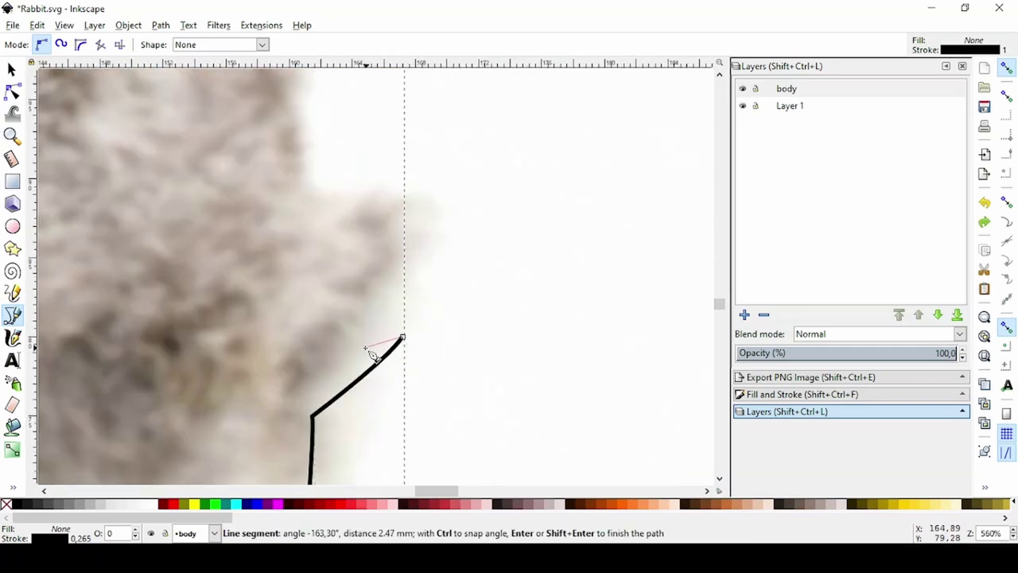
double_click(369, 345)
click(415, 296)
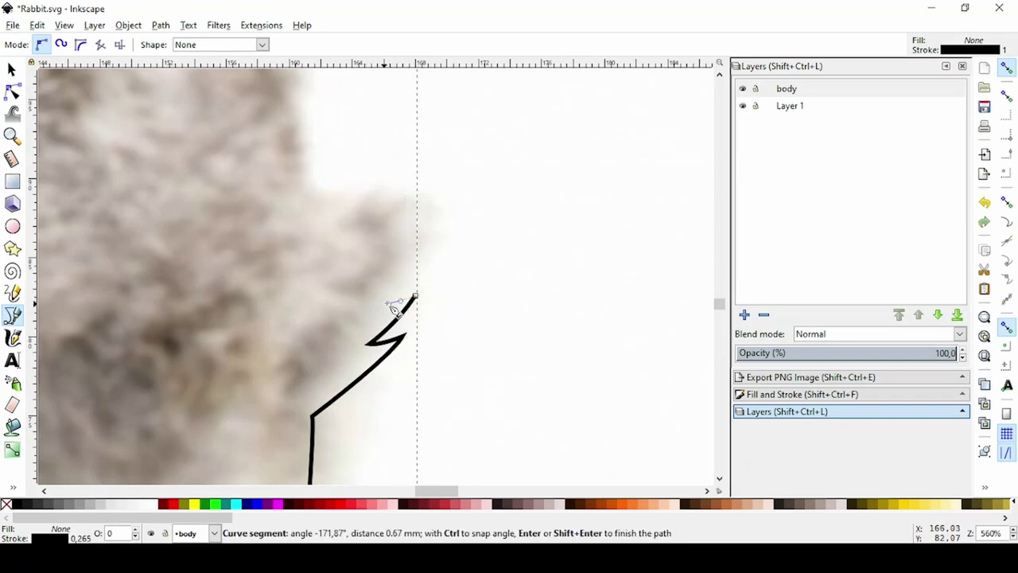
drag(443, 252, 414, 262)
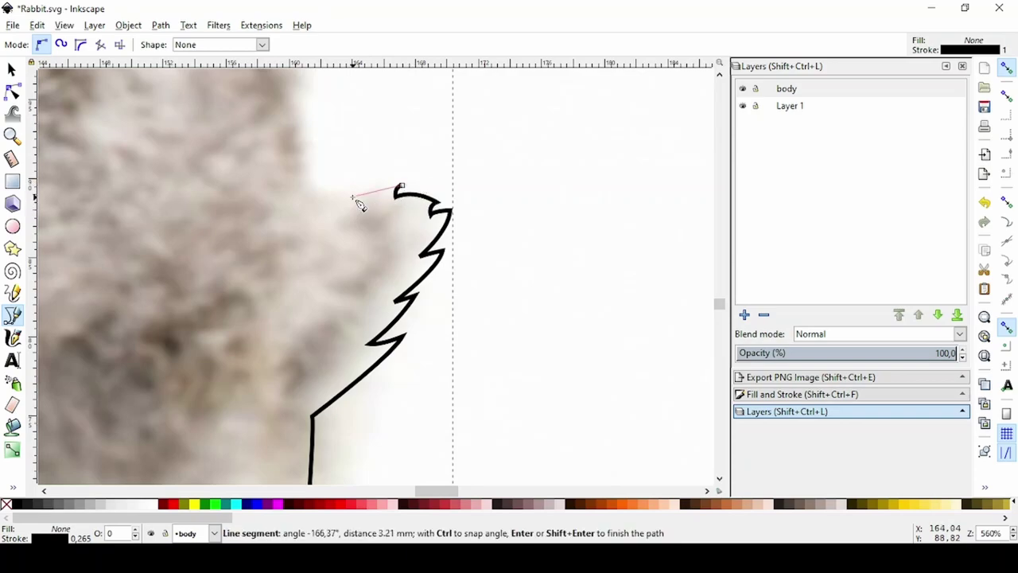
Extend the black outline with curves from its end up the rabbit's back to the neck.
key(5)
scroll(424, 395, up, 3)
click(423, 396)
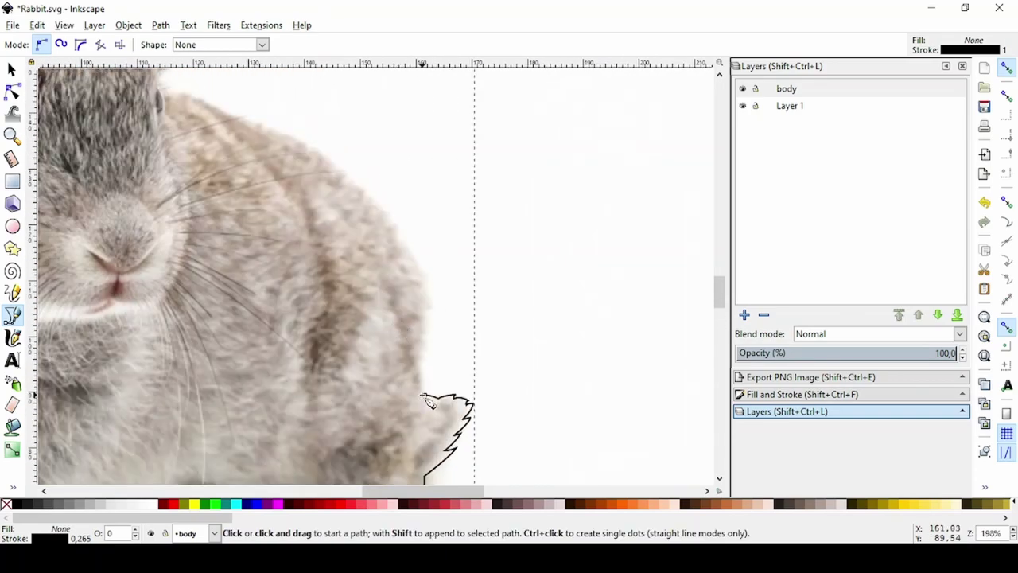
drag(408, 250, 383, 209)
key(Return)
scroll(382, 209, up, 3)
scroll(383, 209, left, 5)
click(541, 312)
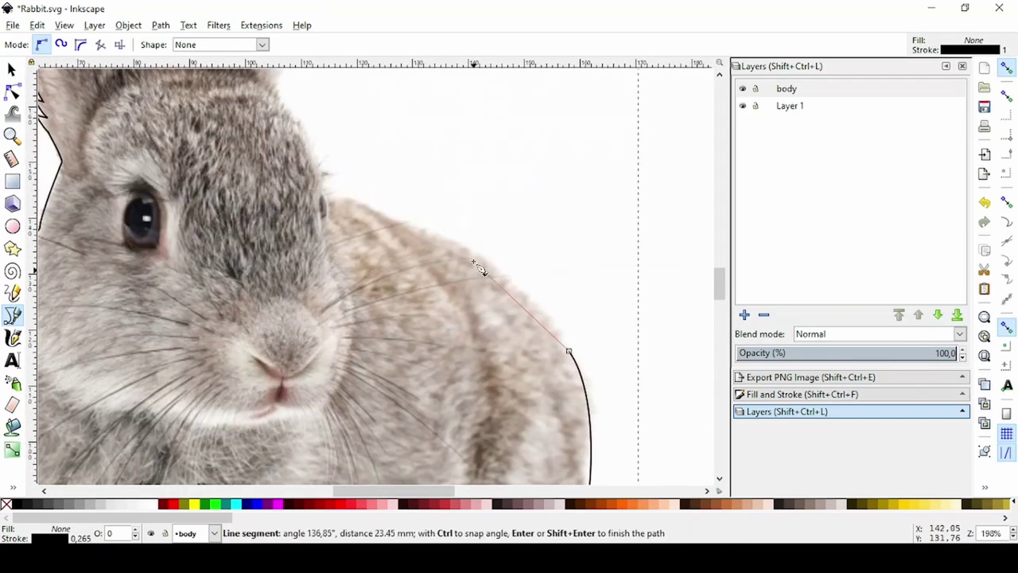
drag(434, 233, 411, 236)
key(Return)
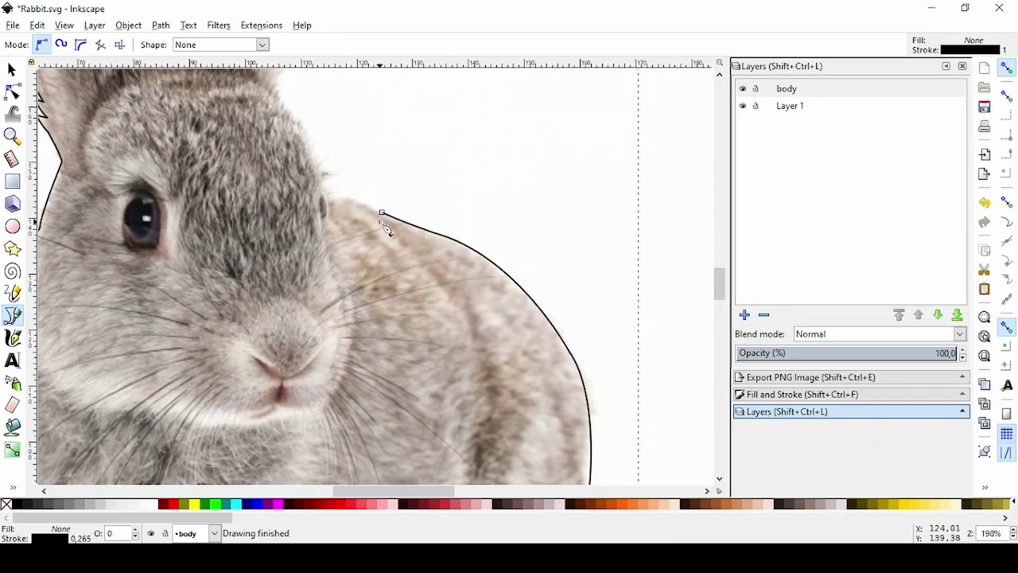
Curve the outline from the neck up the back of the head toward the ear.
scroll(384, 228, up, 4)
click(430, 282)
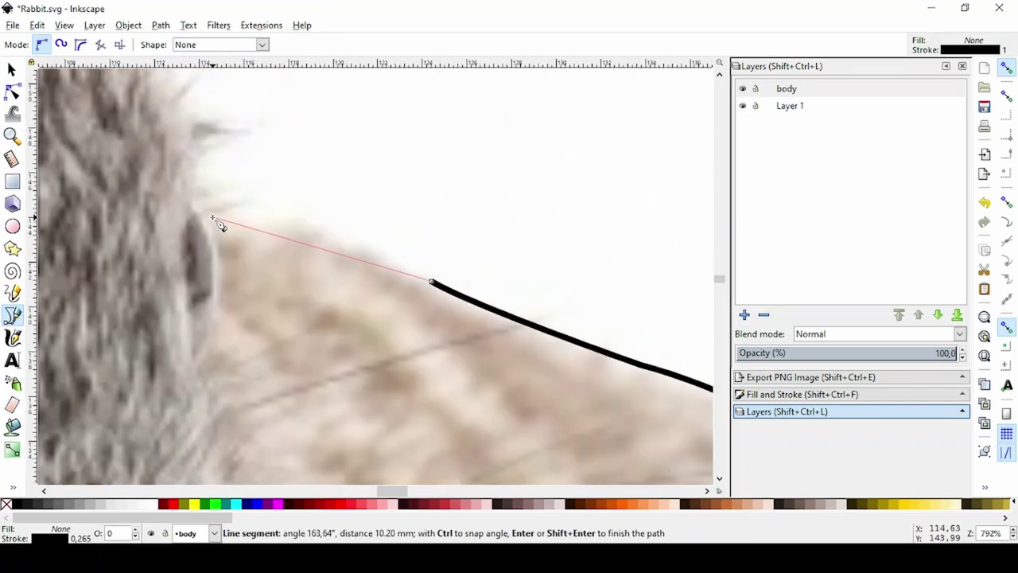
drag(213, 218, 148, 229)
key(Return)
scroll(352, 350, up, 1)
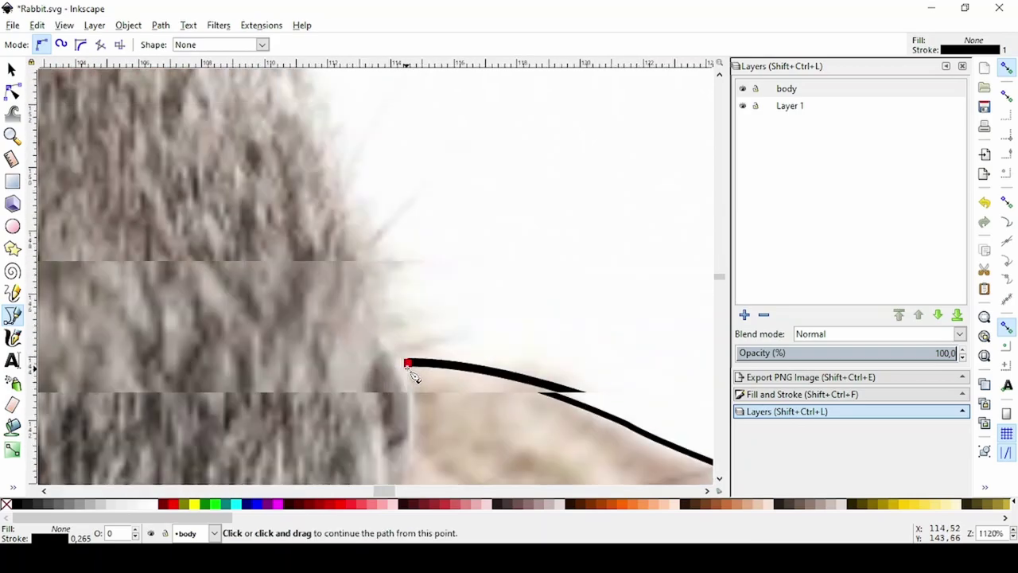
drag(409, 367, 382, 335)
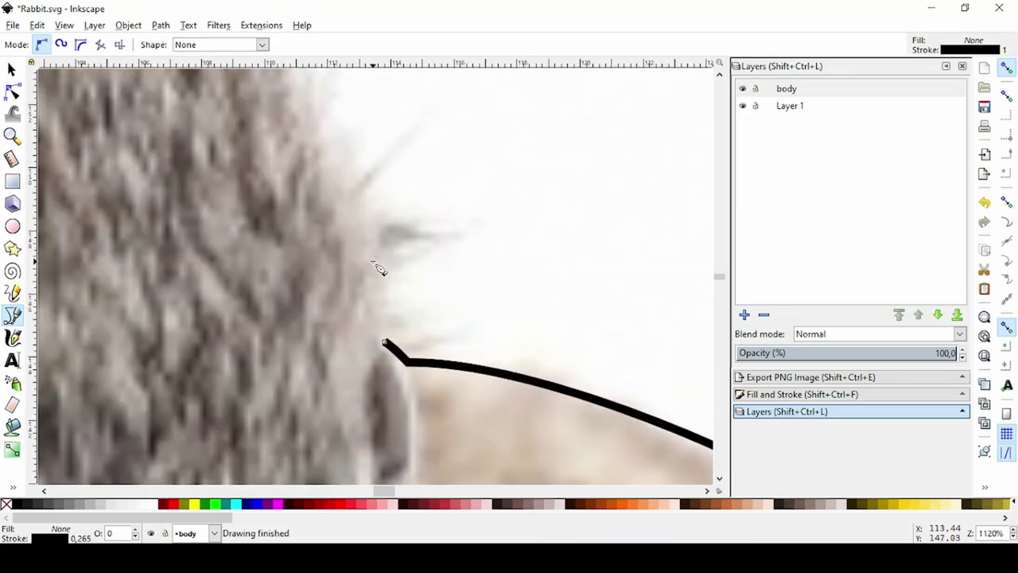
scroll(378, 268, down, 2)
scroll(526, 369, down, 2)
drag(444, 130, 448, 132)
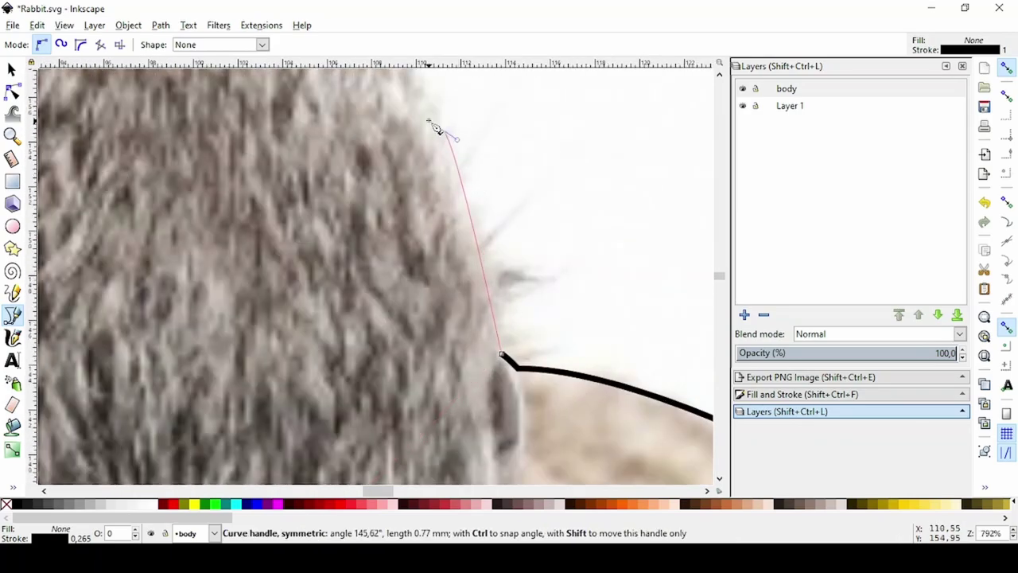
key(Return)
scroll(493, 388, down, 2)
click(487, 377)
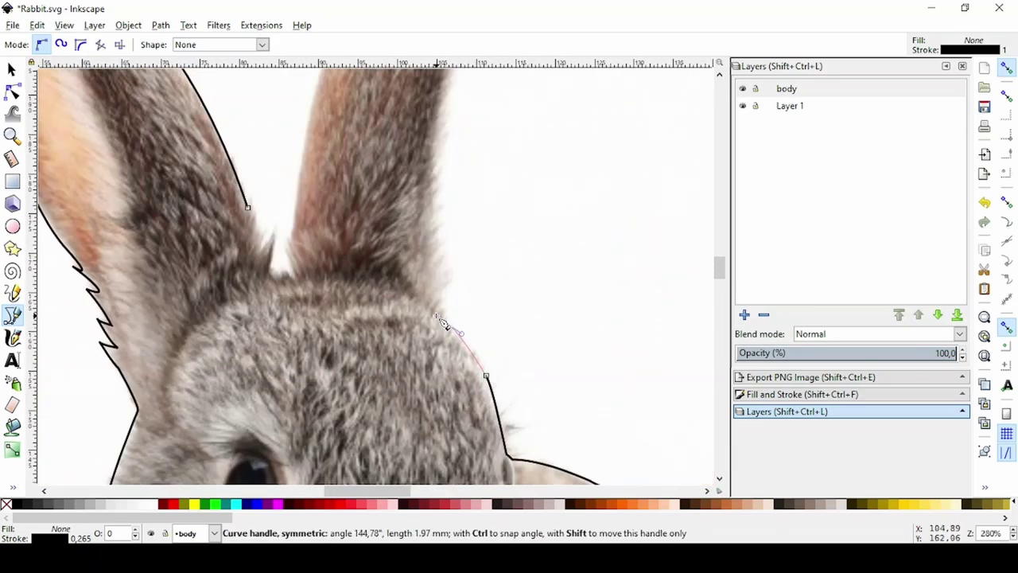
Curve the outline to the ear's base and add the first fur-edge curve.
drag(442, 323, 443, 324)
key(Return)
scroll(470, 318, up, 3)
click(395, 331)
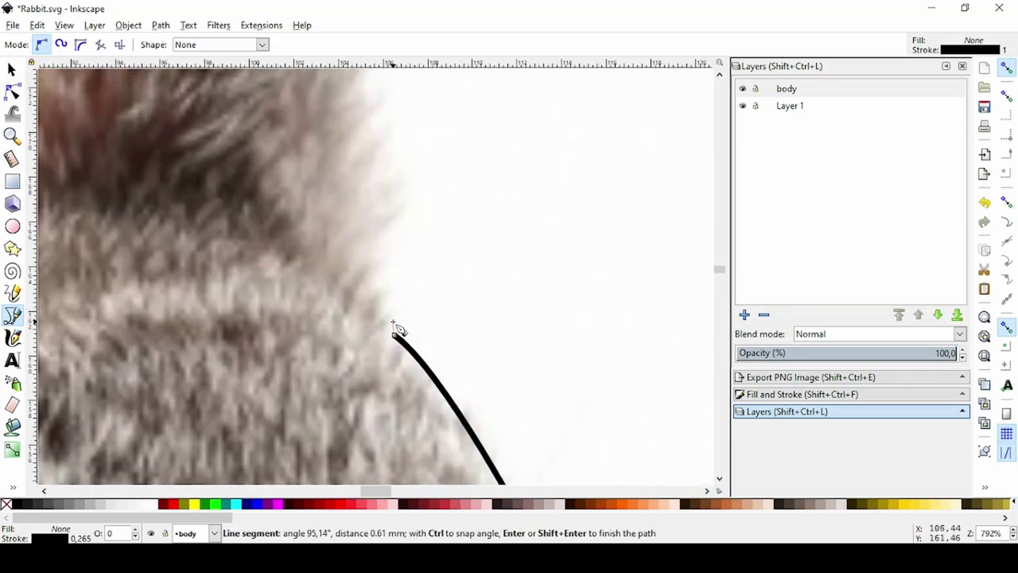
mouse_move(371, 317)
mouse_down()
mouse_move(437, 282)
mouse_move(446, 173)
mouse_up()
key(Return)
Draw zigzag fur strokes along the lower outer edge of the right ear.
scroll(502, 340, up, 3)
click(503, 340)
drag(436, 380, 439, 368)
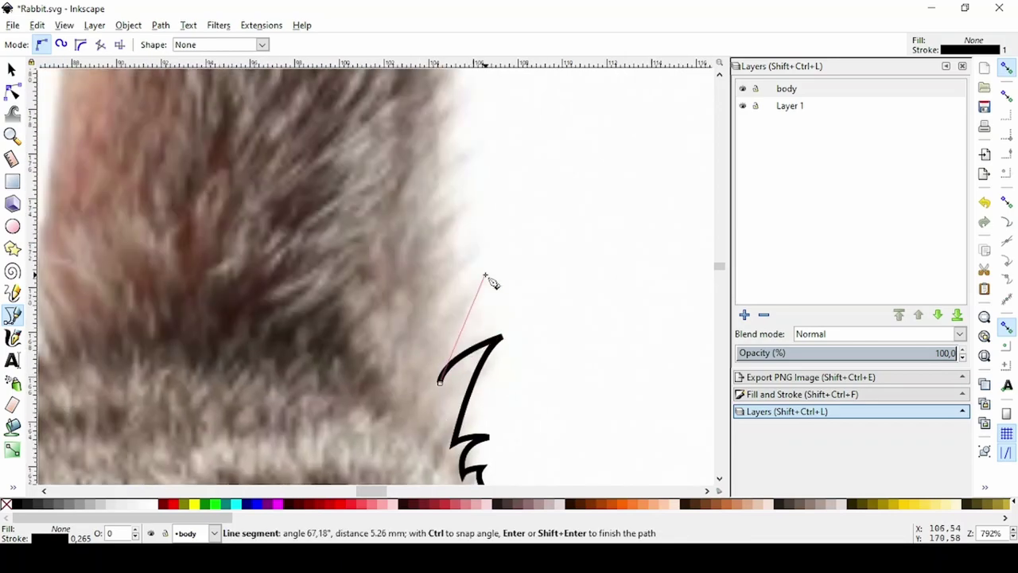
click(465, 305)
click(477, 251)
key(Return)
scroll(434, 382, up, 3)
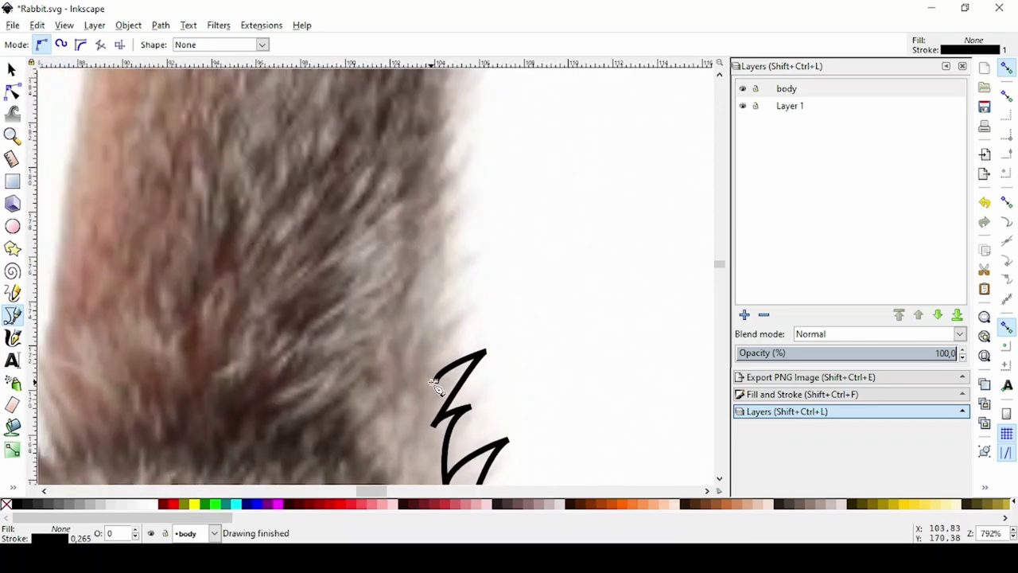
click(471, 301)
click(420, 338)
key(Return)
key(Return)
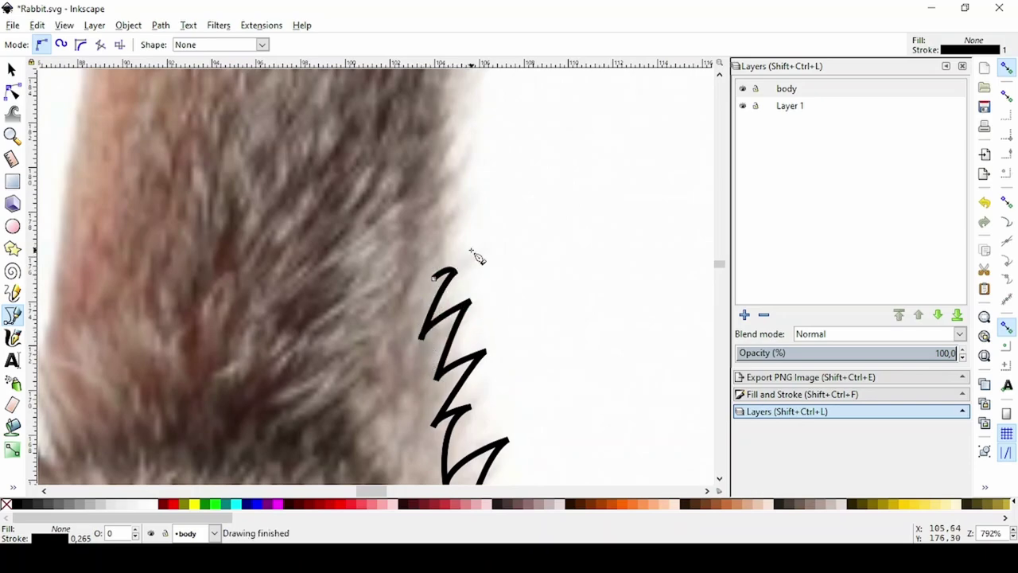
Continue the zigzag up to where the fur meets the ear's smooth outer edge.
scroll(475, 262, up, 2)
scroll(478, 279, up, 2)
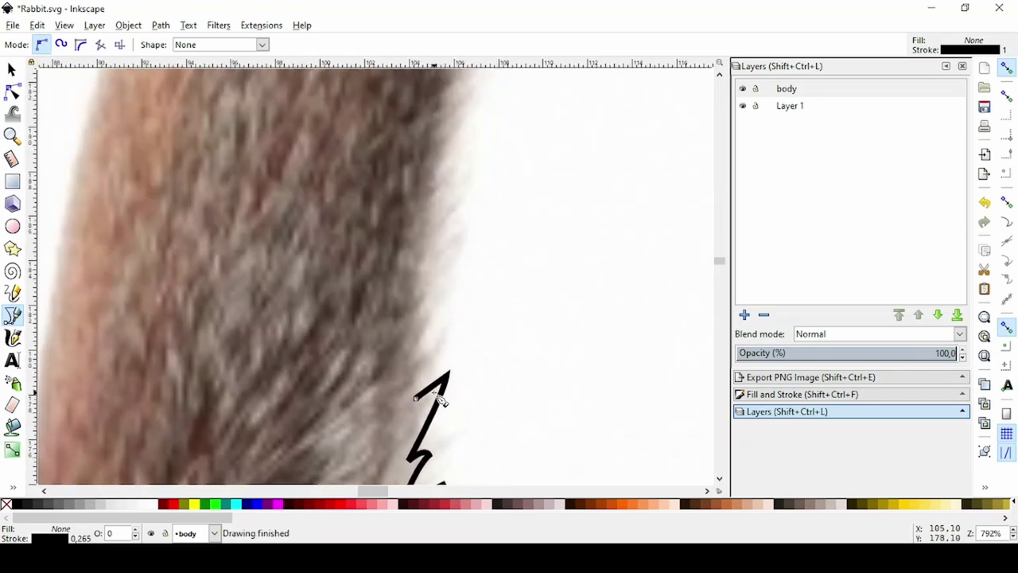
click(444, 327)
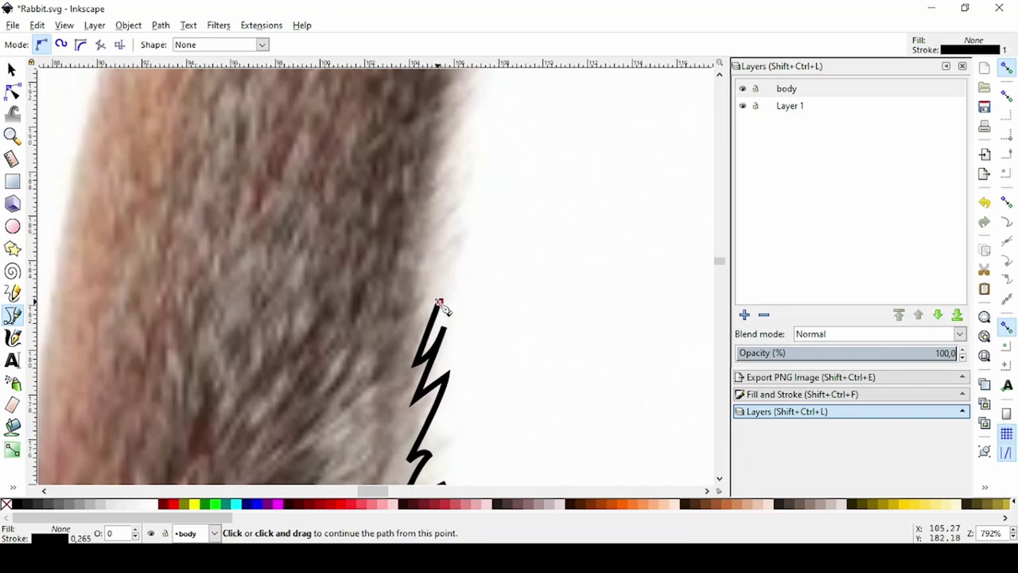
scroll(457, 279, up, 2)
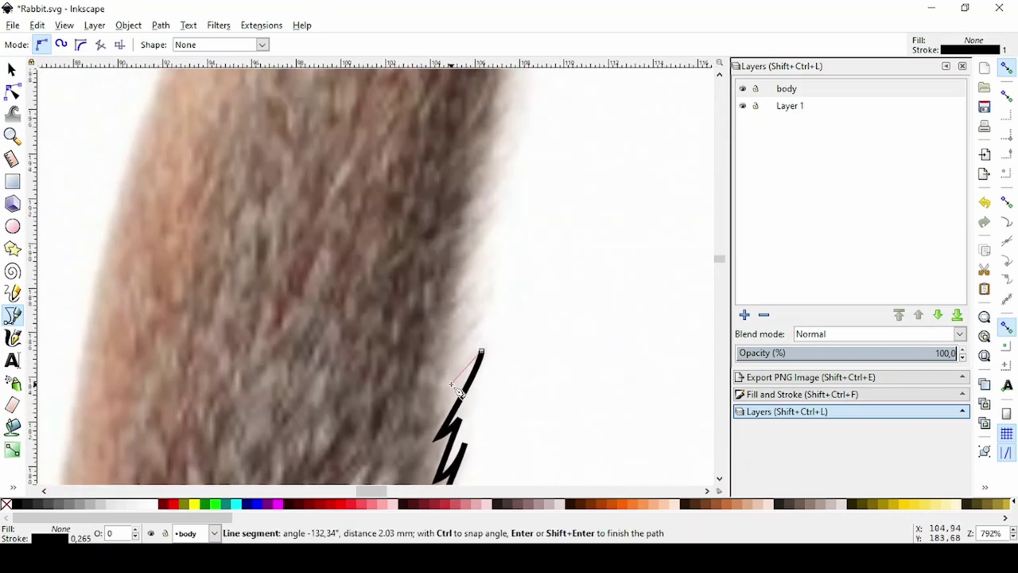
scroll(485, 303, down, 4)
scroll(483, 302, up, 6)
click(465, 317)
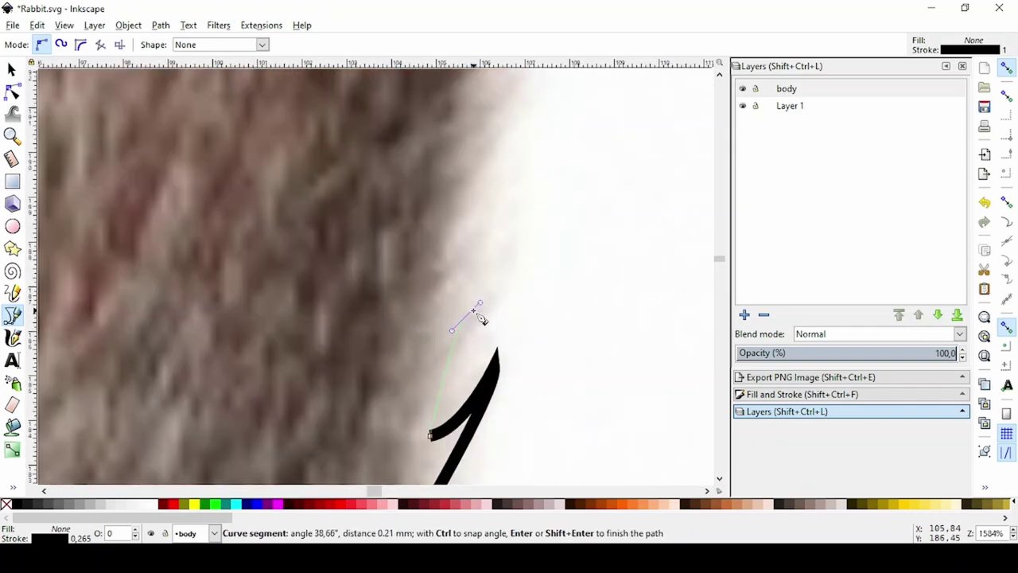
scroll(432, 334, down, 5)
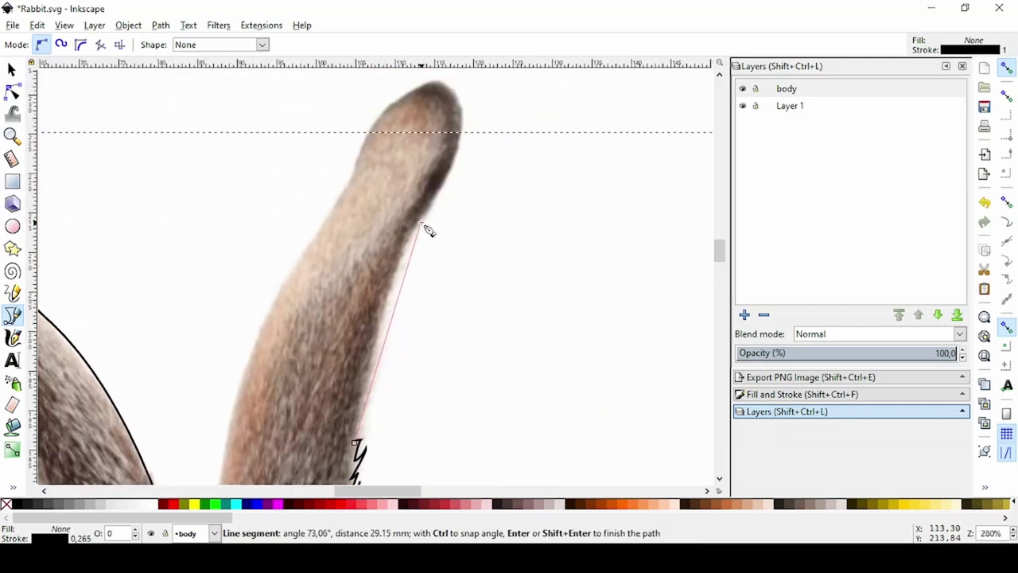
drag(427, 227, 468, 189)
key(Return)
Curve the outline up the ear edge, around the tip and down its left side.
scroll(466, 371, up, 2)
click(466, 370)
drag(548, 175, 555, 109)
drag(478, 85, 416, 102)
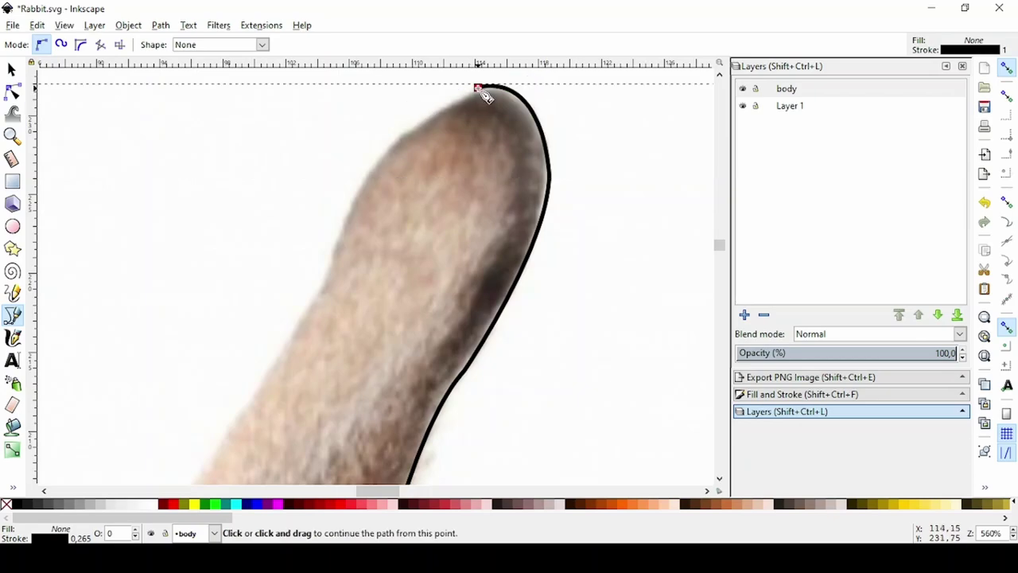
mouse_move(375, 171)
mouse_down()
mouse_move(359, 220)
mouse_move(398, 229)
mouse_up()
key(Return)
scroll(449, 86, down, 3)
key(Return)
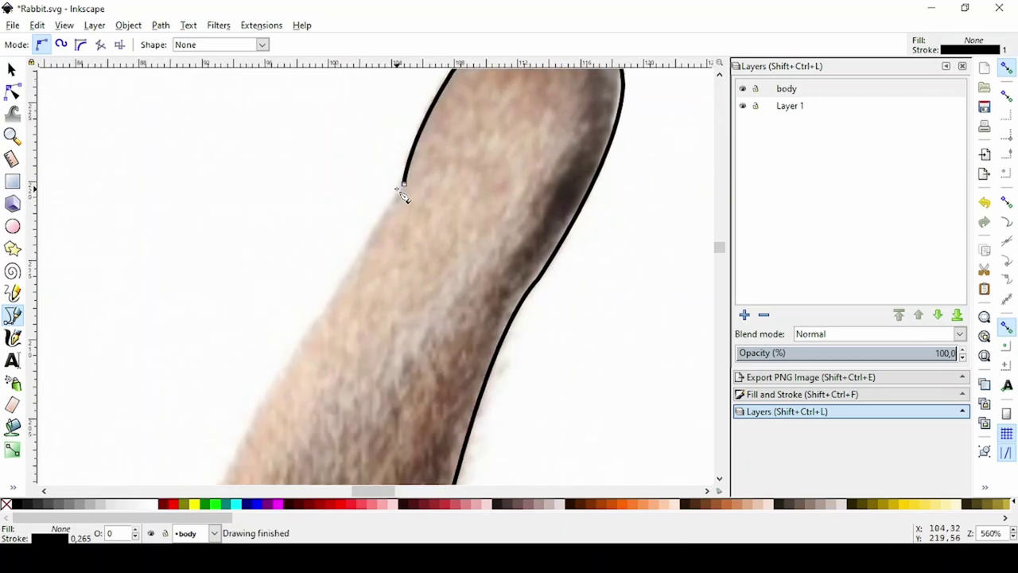
drag(334, 318, 234, 443)
key(Return)
scroll(323, 352, down, 4)
Curve the outline down the right ear's inner edge toward the fur dip.
scroll(322, 352, up, 1)
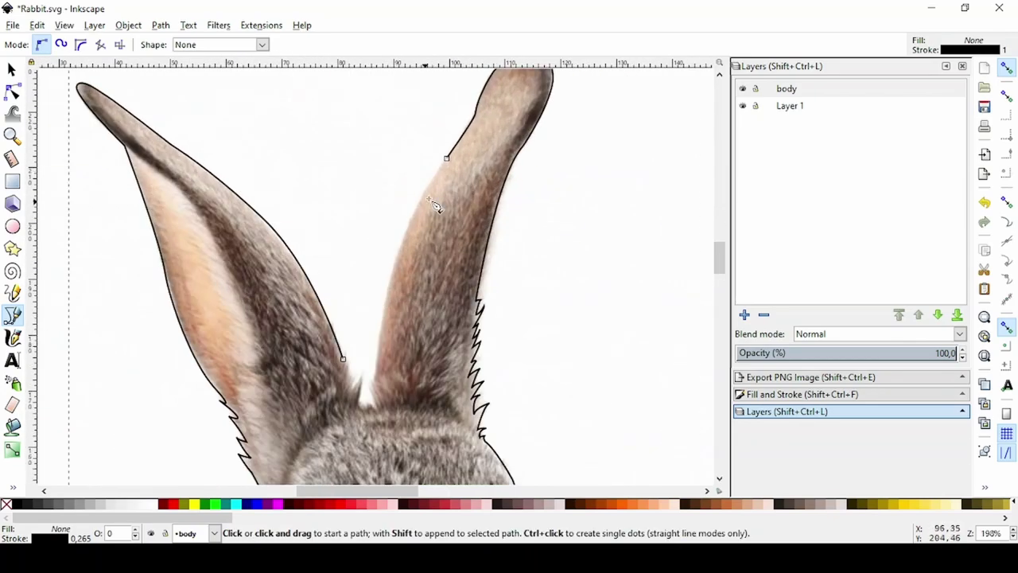
click(380, 331)
drag(374, 429, 368, 451)
key(Return)
scroll(370, 397, up, 4)
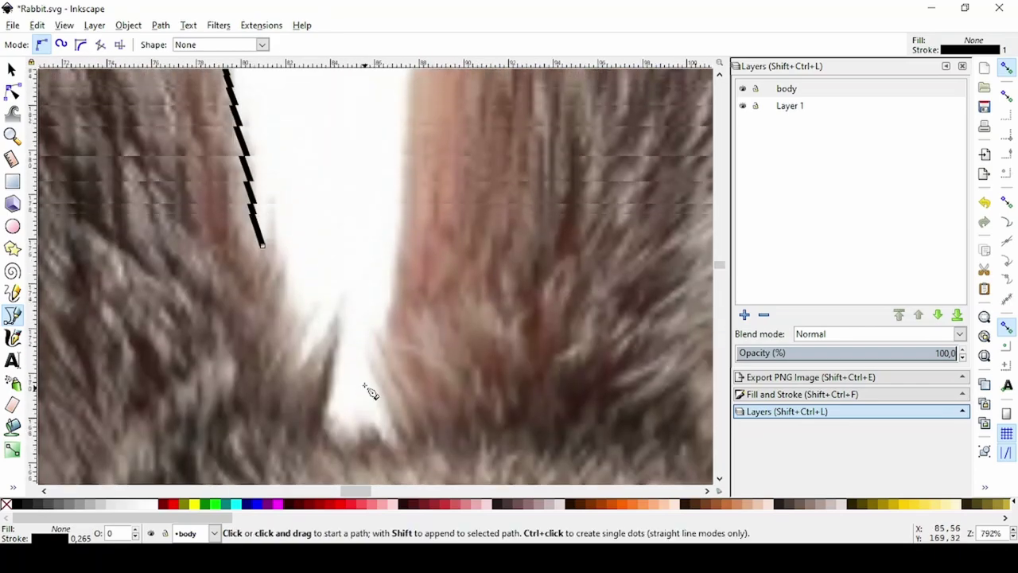
drag(395, 340, 395, 340)
key(Return)
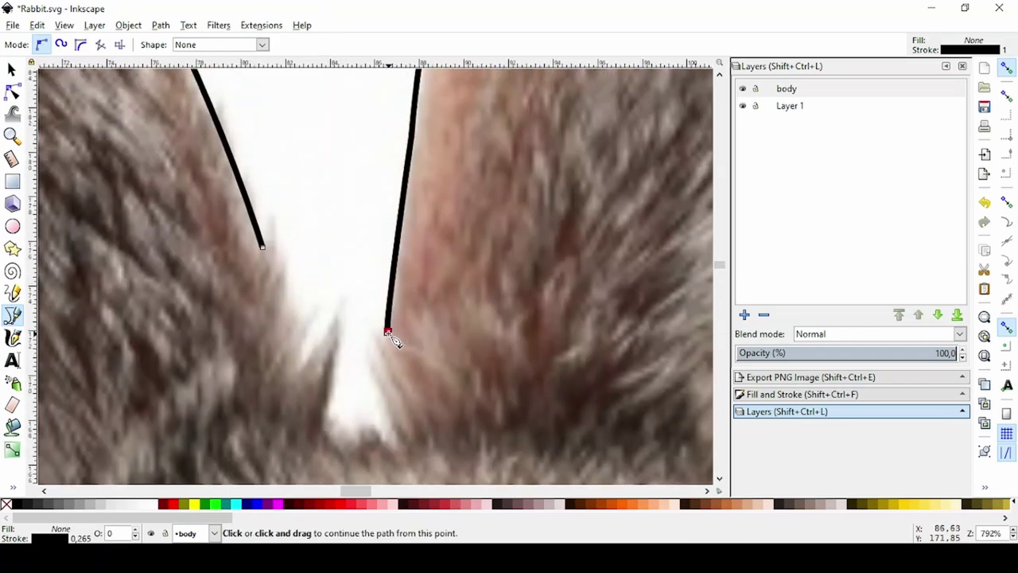
Zigzag through the fur tuft toward the left ear and close the path at its start node.
drag(403, 389, 366, 351)
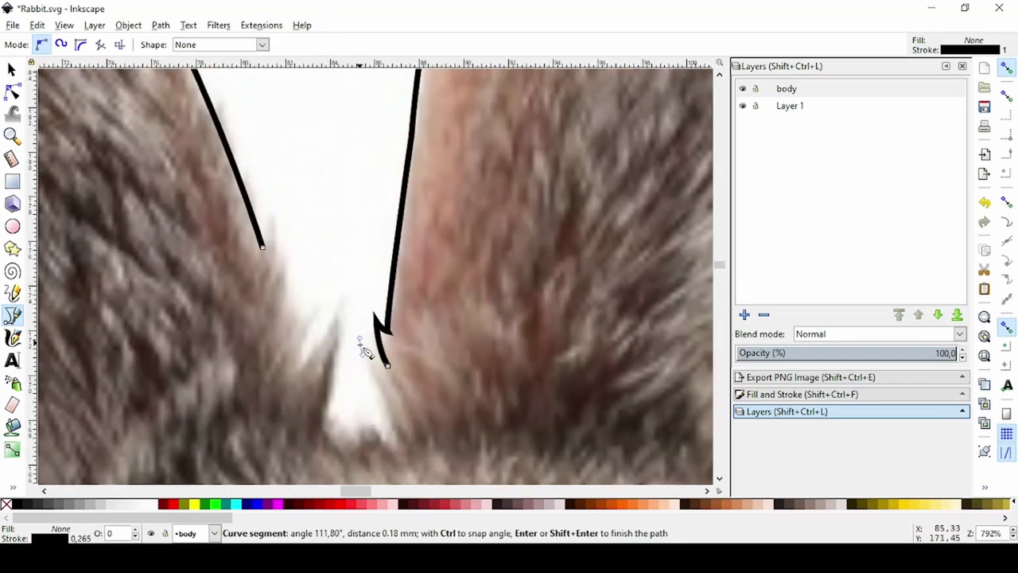
click(398, 446)
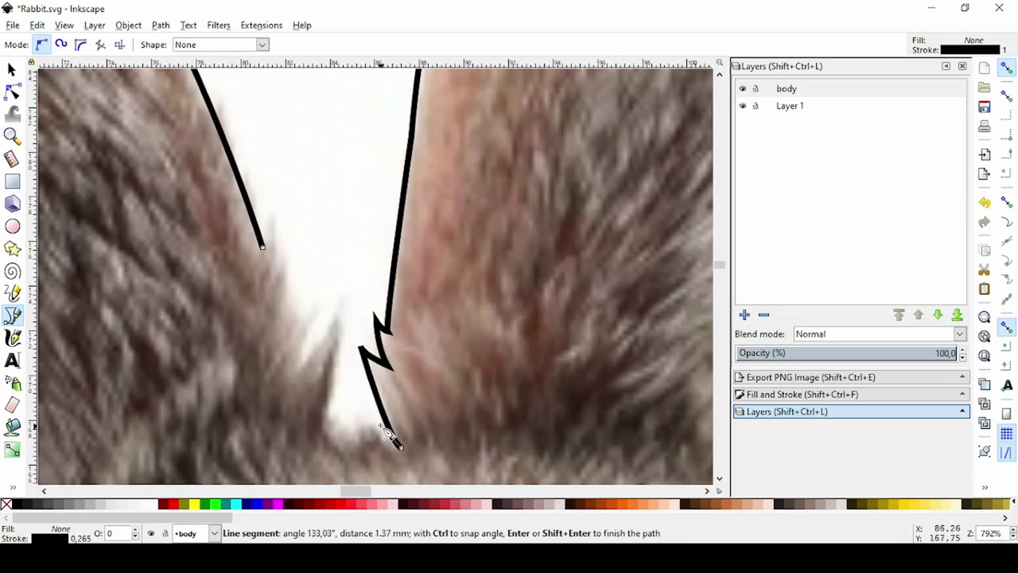
double_click(327, 421)
click(344, 297)
click(292, 374)
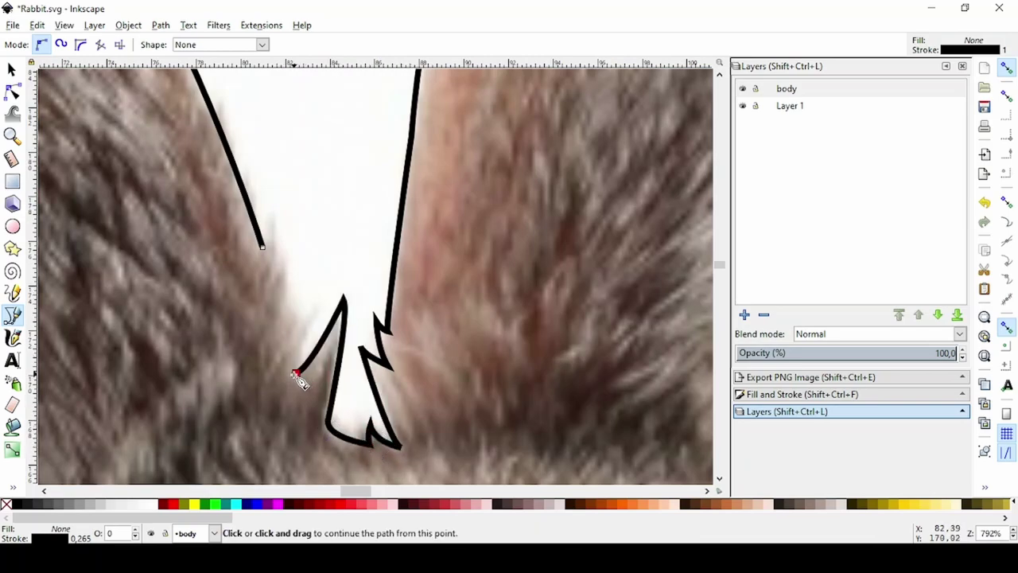
drag(318, 298, 318, 291)
click(275, 302)
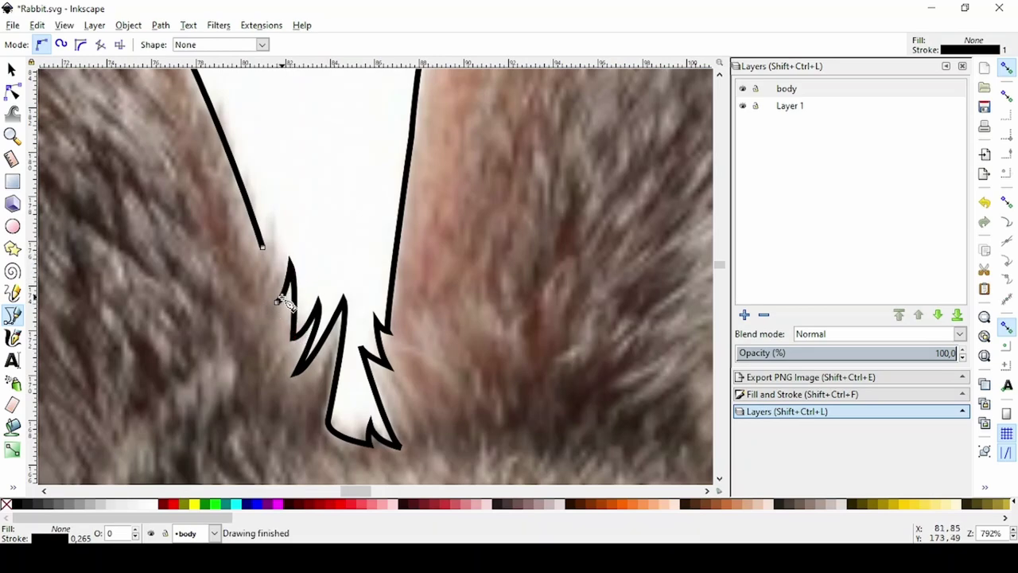
drag(285, 260, 274, 208)
click(262, 247)
With the body layer selected, add a new layer named 'head' above it.
key(5)
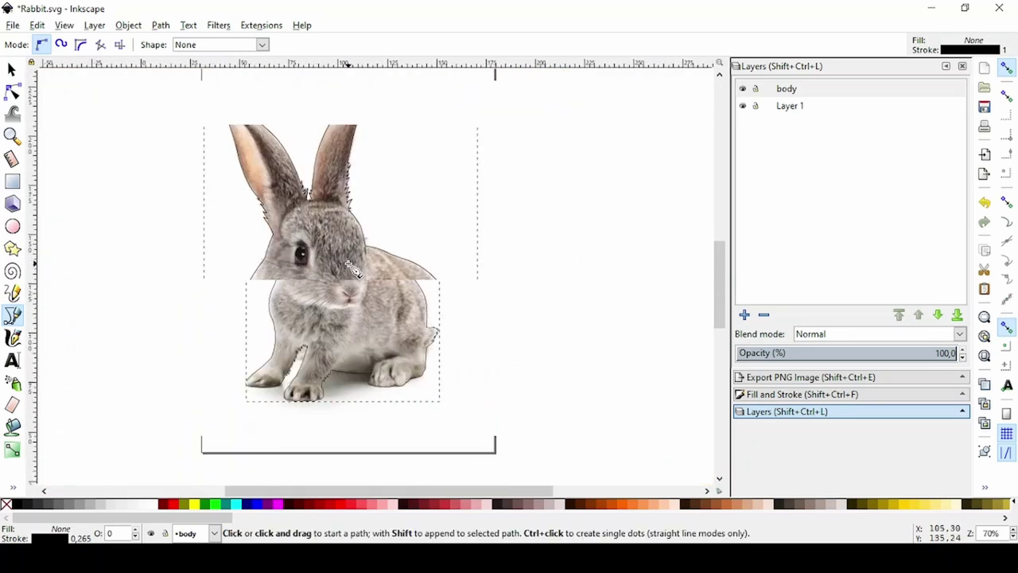
click(741, 110)
click(745, 314)
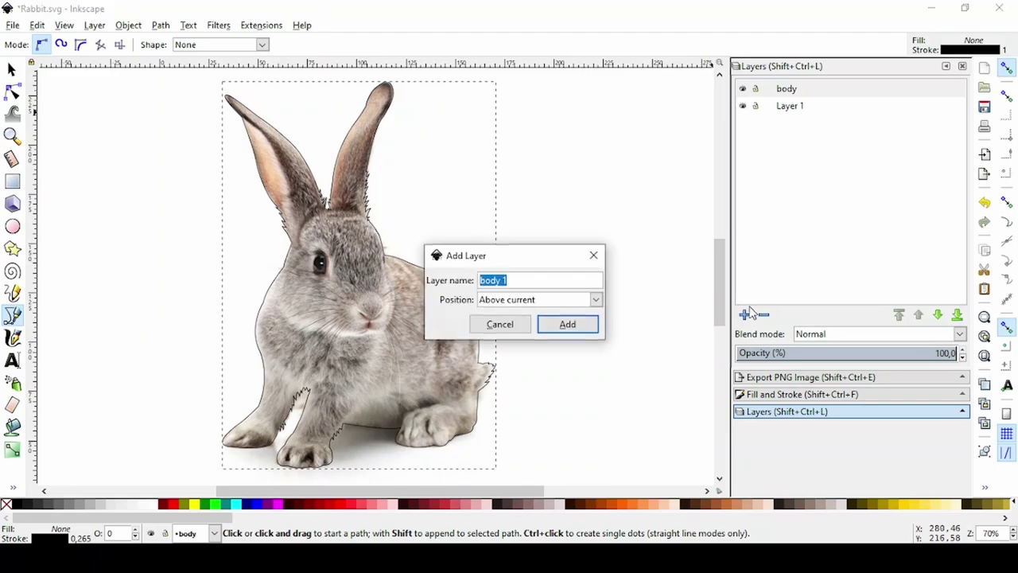
text(d)
key(Return)
Zoom around the canvas to inspect the finished body outline.
scroll(326, 326, up, 1)
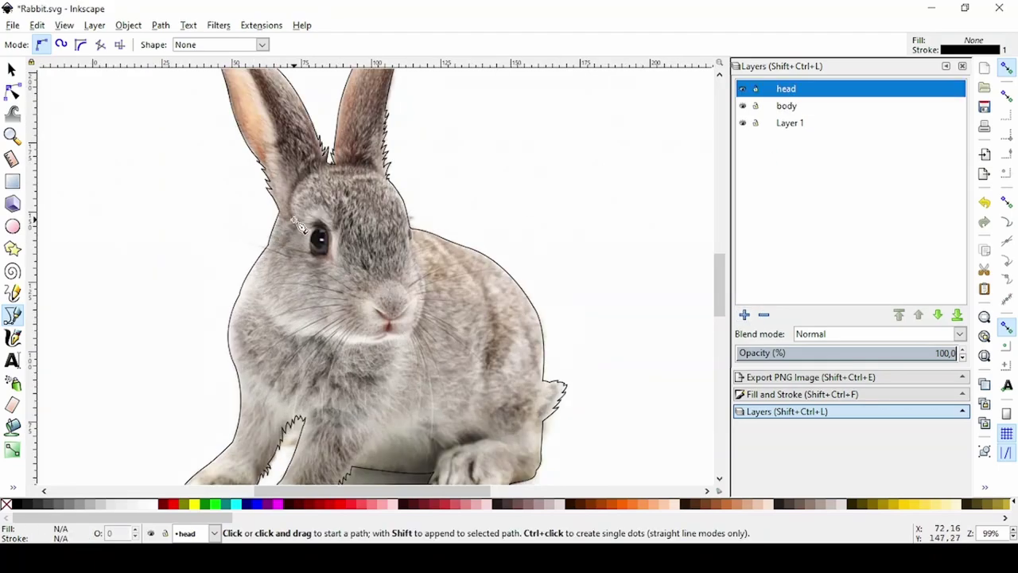
scroll(245, 319, up, 1)
scroll(264, 259, down, 1)
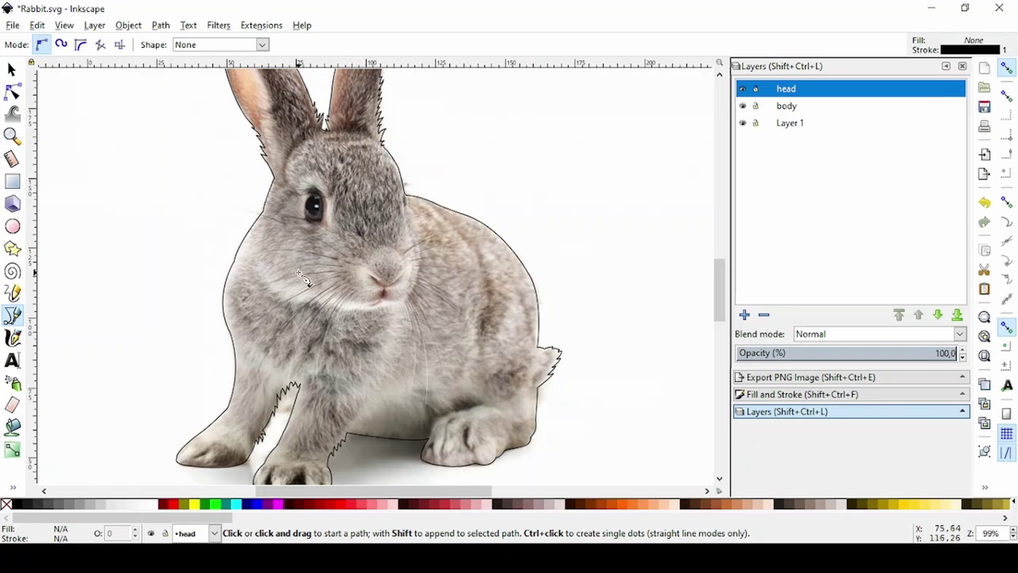
scroll(302, 278, up, 1)
scroll(365, 274, down, 1)
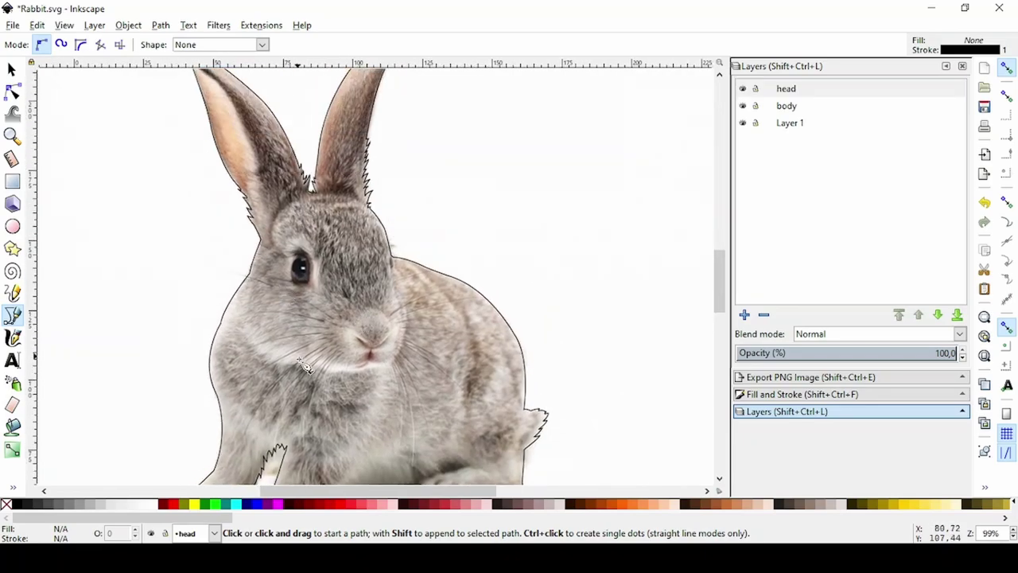
scroll(305, 366, up, 1)
scroll(264, 315, down, 1)
scroll(245, 288, up, 1)
scroll(198, 265, up, 2)
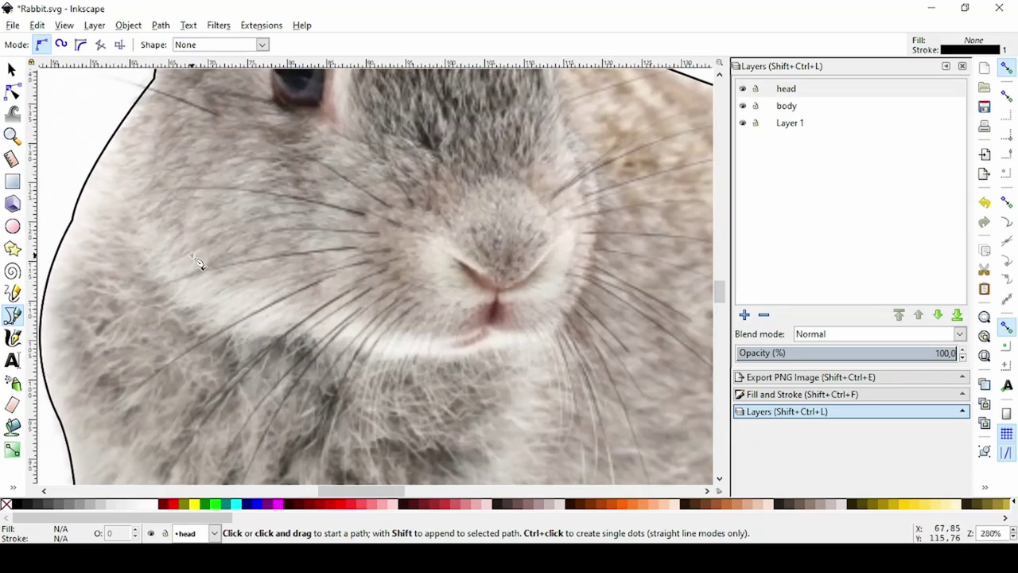
scroll(156, 199, down, 3)
Draw a zigzag of nodes down the left cheek, ending in a curved point below.
scroll(271, 235, up, 3)
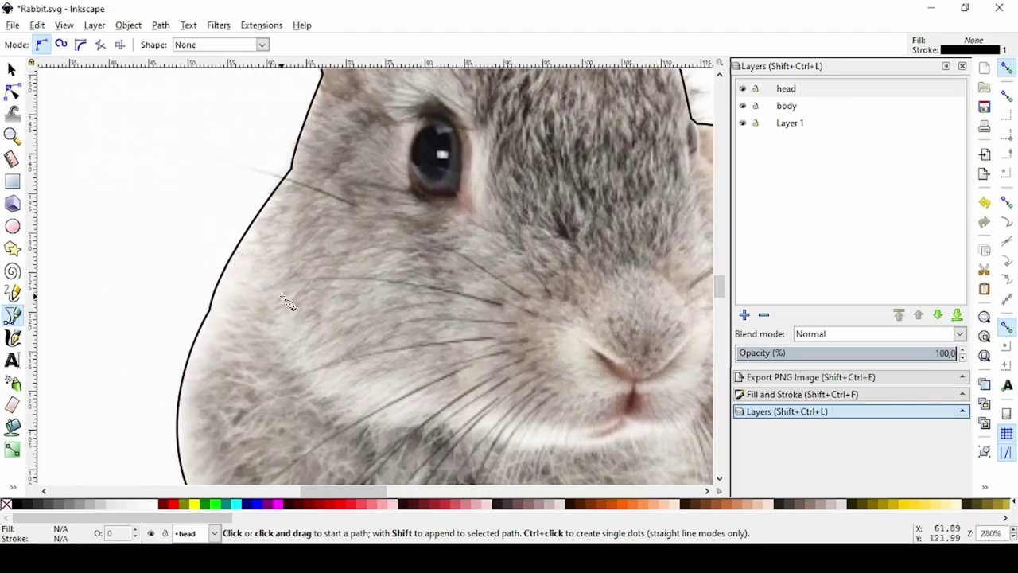
scroll(289, 304, down, 5)
scroll(289, 304, up, 4)
scroll(289, 223, up, 1)
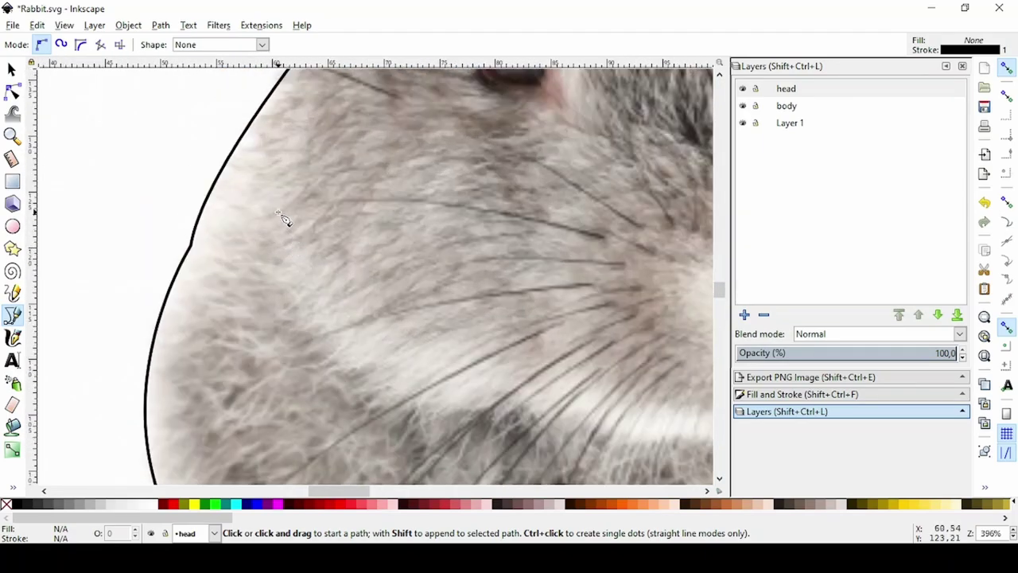
click(292, 211)
double_click(270, 216)
drag(273, 213, 302, 230)
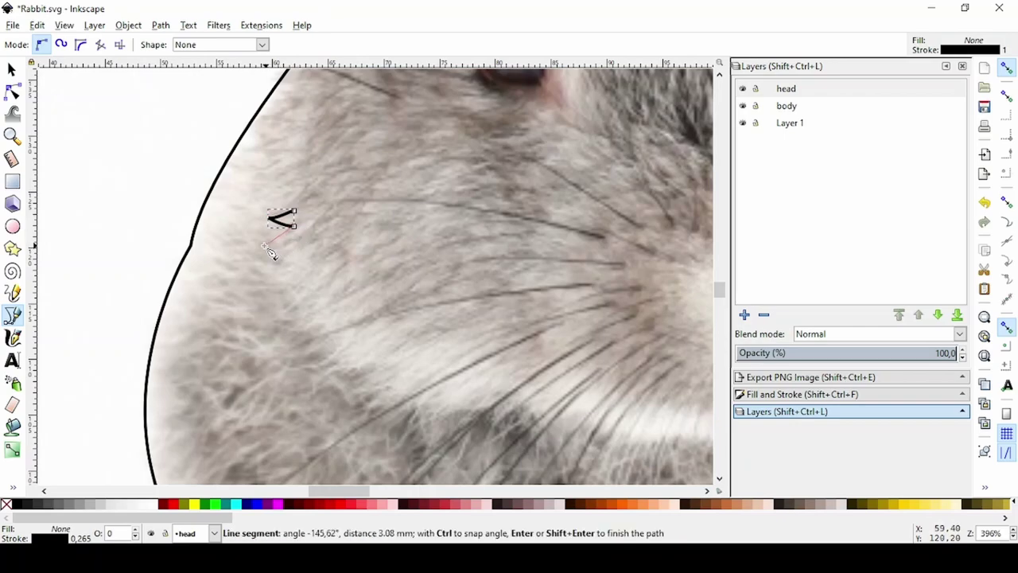
click(268, 244)
double_click(305, 237)
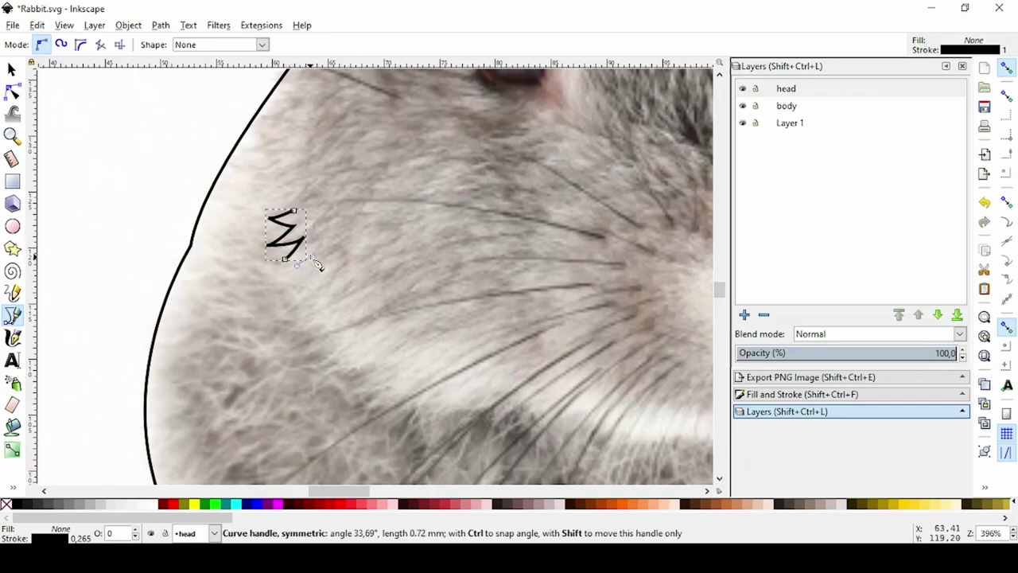
drag(282, 307, 313, 291)
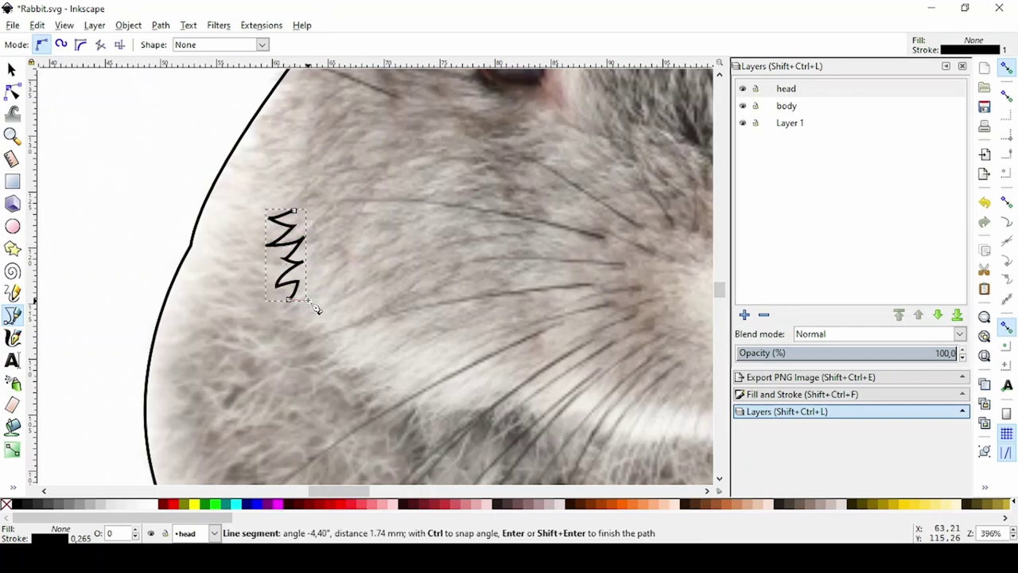
scroll(270, 304, down, 1)
scroll(239, 299, right, 3)
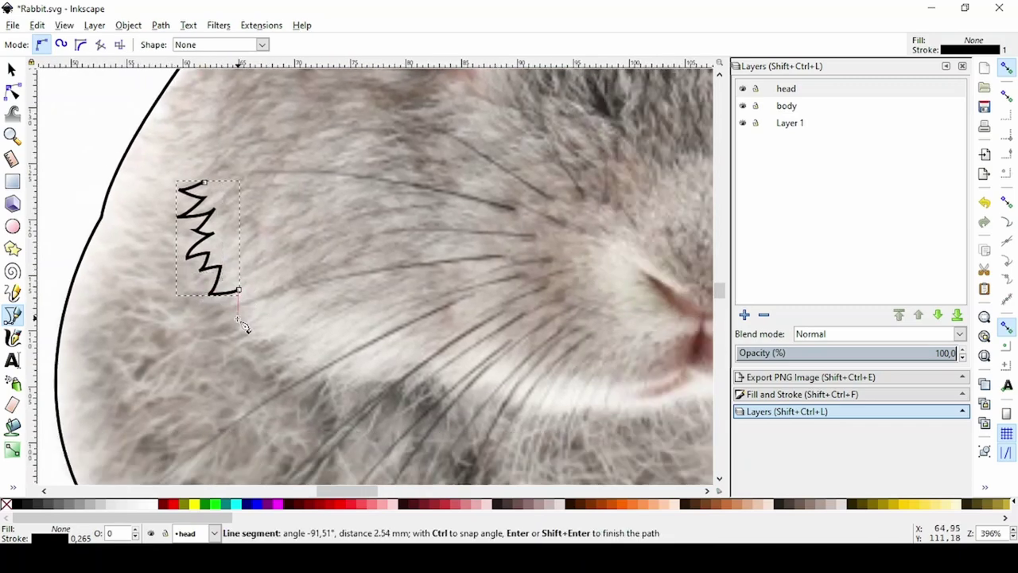
drag(238, 319, 248, 323)
Duplicate the cheek zigzag, move the copy toward the muzzle and rotate it about 30°.
key(s)
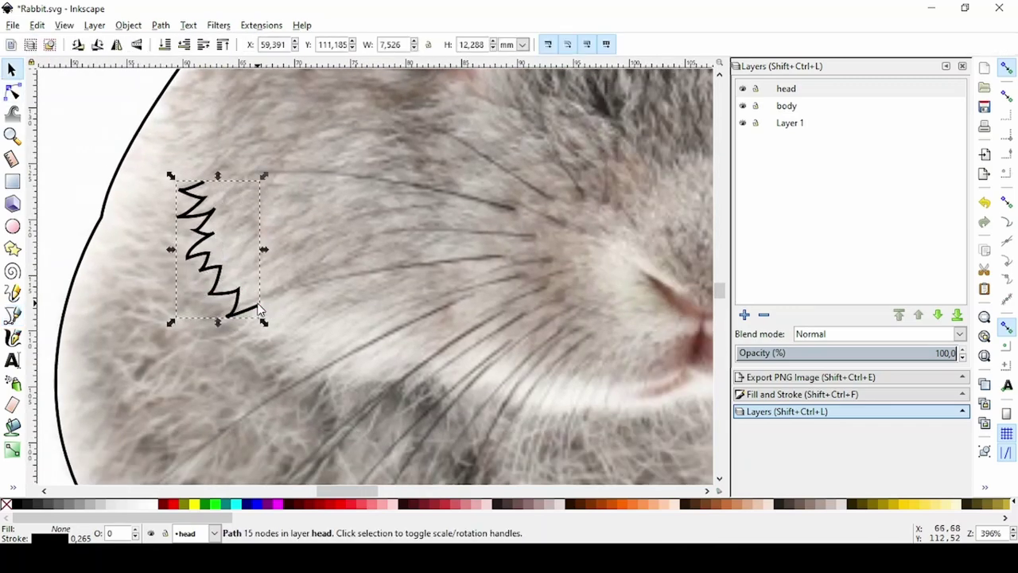
key(ctrl+d)
drag(219, 262, 330, 326)
click(330, 319)
mouse_move(378, 245)
mouse_down()
mouse_move(338, 252)
mouse_move(357, 289)
mouse_up()
Duplicate the zigzag, tilt the copy slightly and move it up beside the nose.
scroll(301, 346, down, 1)
scroll(302, 346, right, 5)
key(ctrl+d)
drag(191, 342, 361, 370)
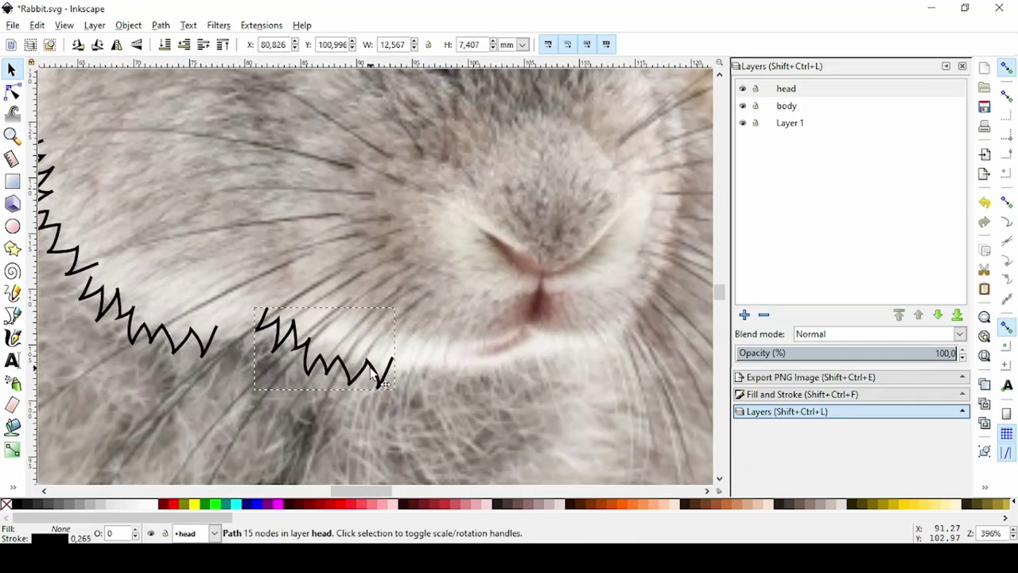
click(362, 371)
drag(387, 312, 378, 322)
scroll(429, 249, up, 2)
scroll(429, 249, right, 5)
ctrl+scroll(428, 249, down, 1)
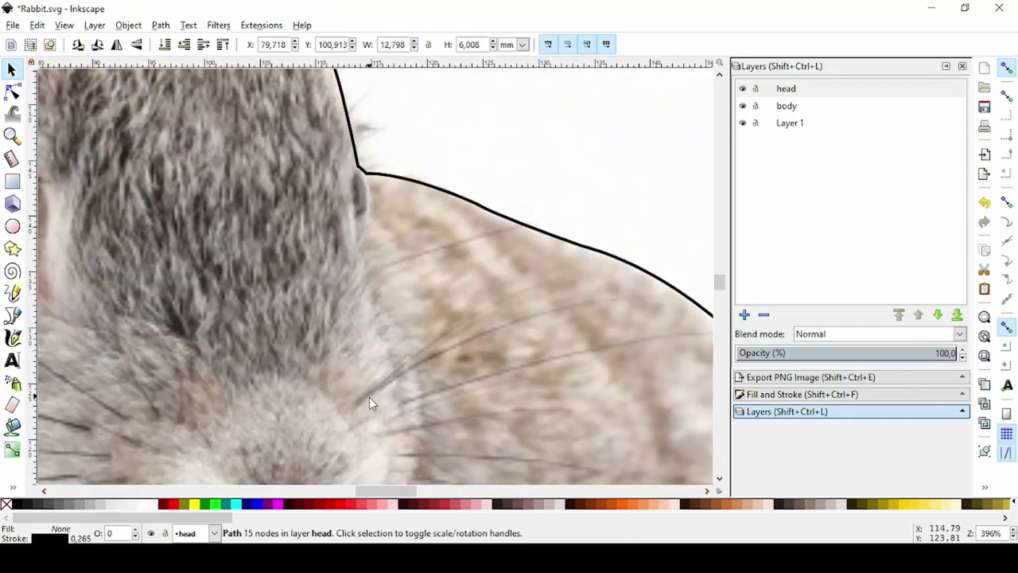
ctrl+scroll(369, 396, down, 2)
mouse_move(256, 382)
mouse_down()
mouse_move(386, 268)
mouse_move(408, 313)
mouse_up()
Make another copy of the zigzag beside the nose and inspect its nodes.
key(ctrl+d)
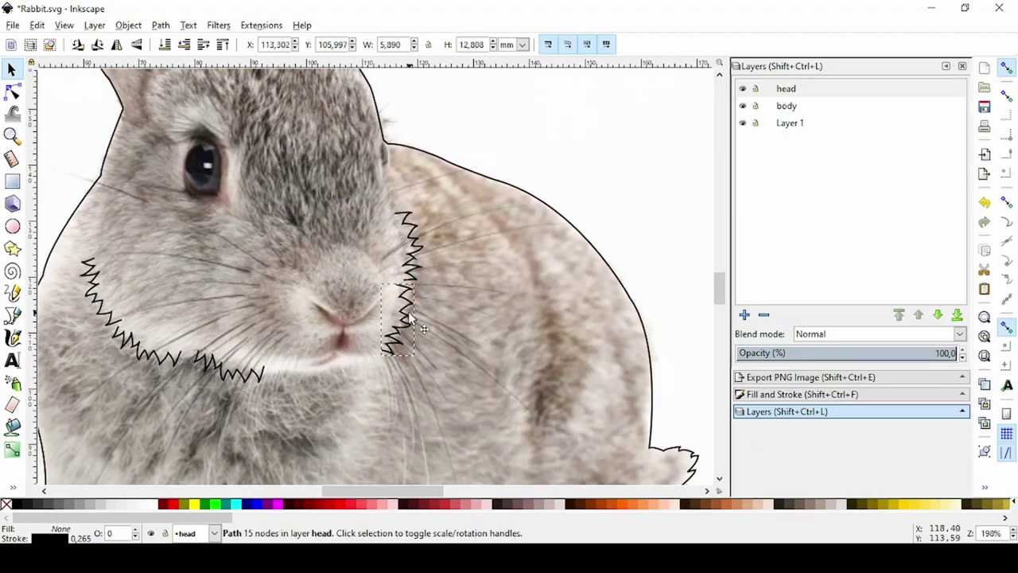
scroll(296, 351, up, 2)
scroll(363, 318, down, 6)
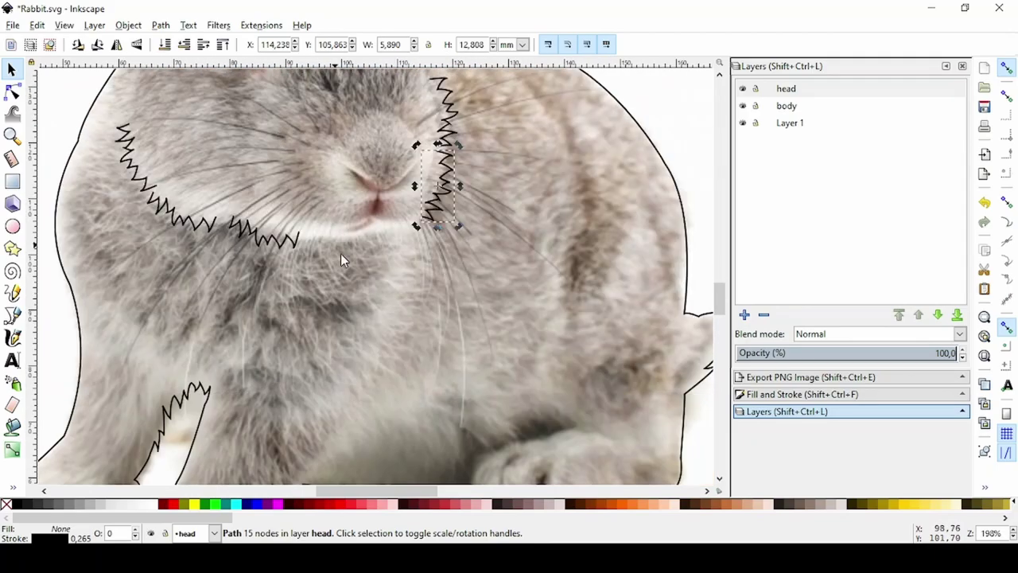
scroll(340, 253, down, 3)
scroll(339, 214, up, 5)
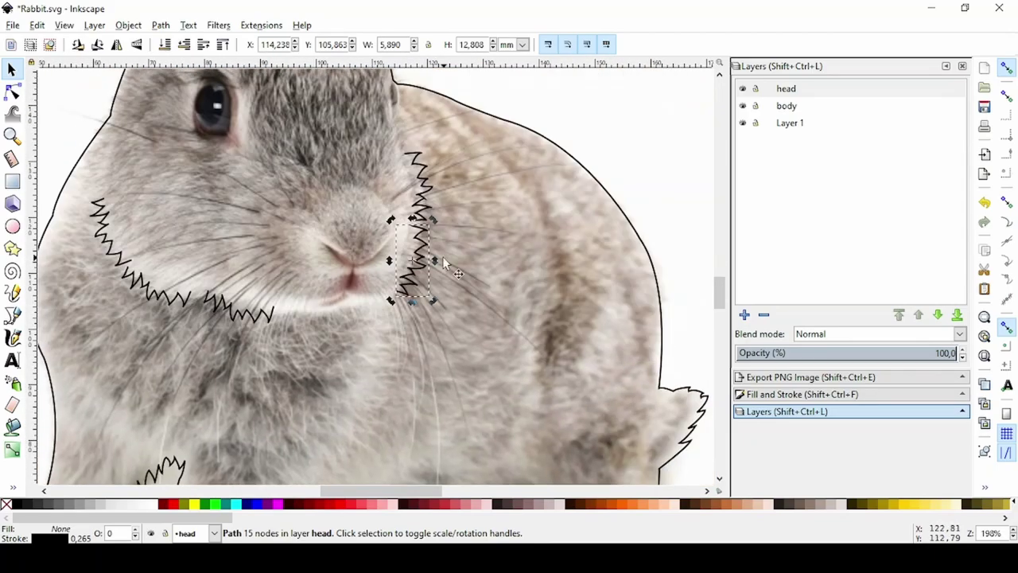
ctrl+scroll(358, 239, up, 2)
key(n)
ctrl+scroll(390, 237, up, 2)
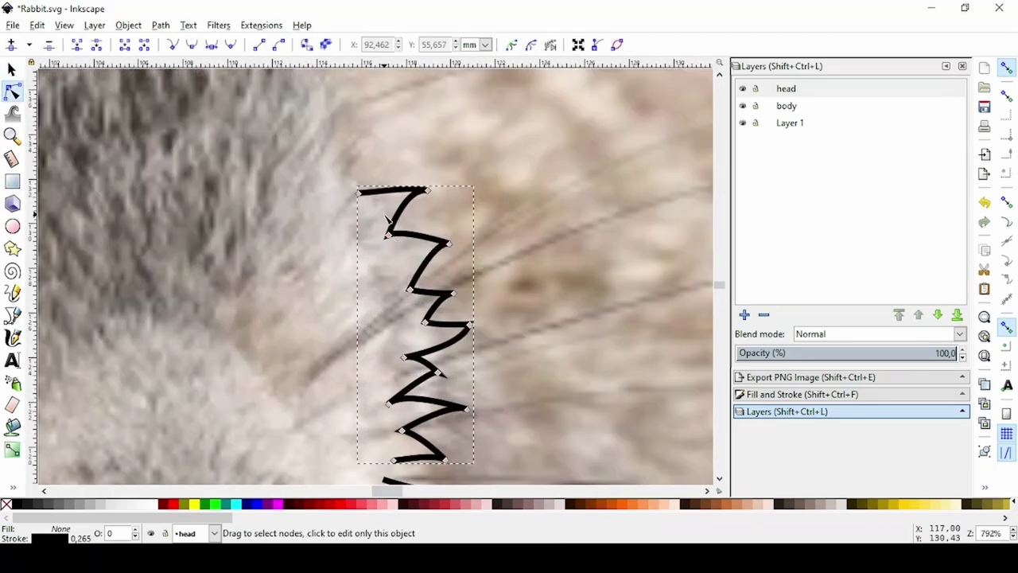
key(s)
Shrink and narrow the upper and lower cheek zigzags into one fur line, then deselect.
drag(476, 185, 420, 223)
scroll(382, 211, down, 5)
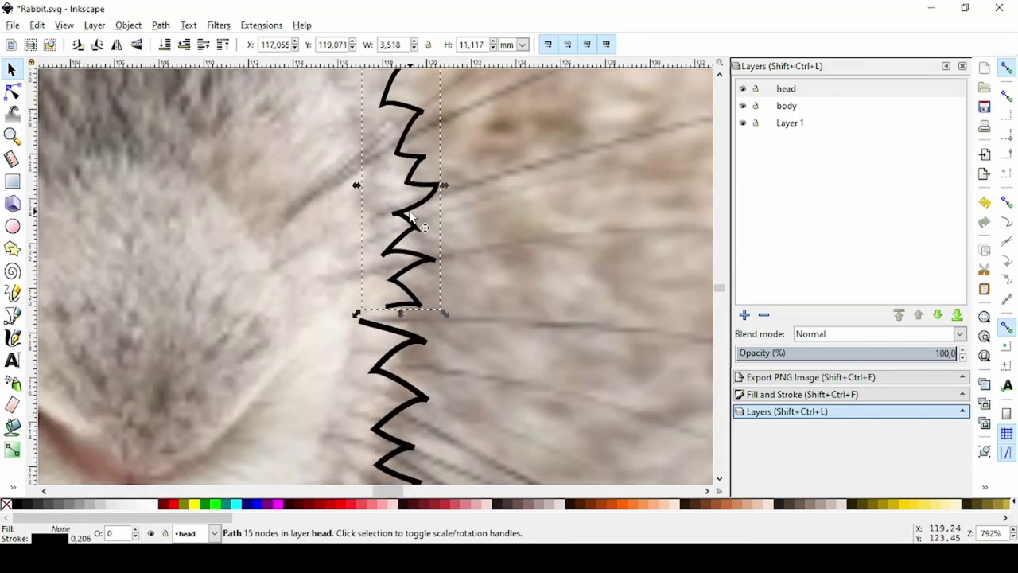
ctrl+scroll(429, 143, down, 1)
drag(432, 139, 416, 163)
scroll(421, 351, down, 2)
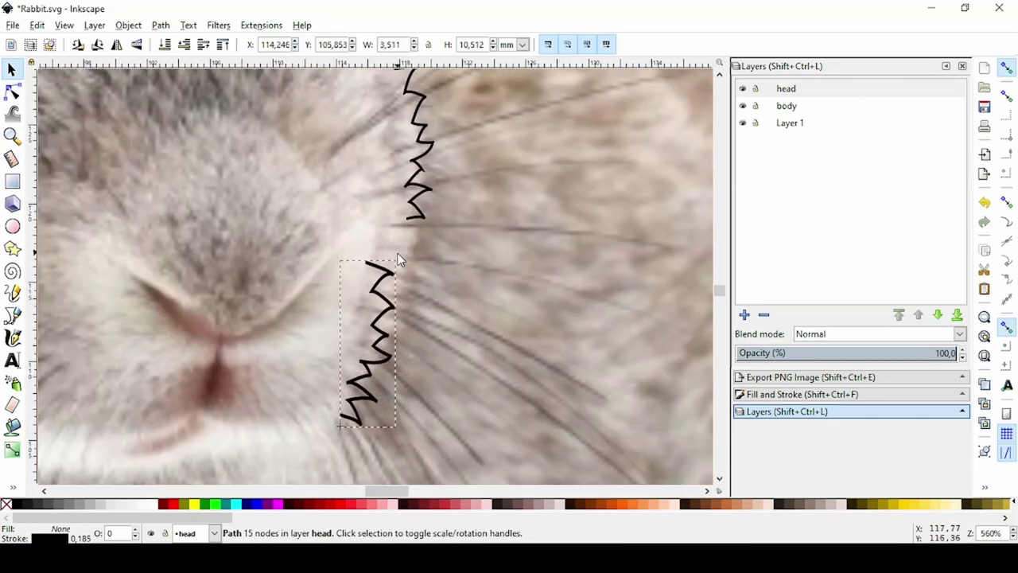
drag(397, 253, 432, 271)
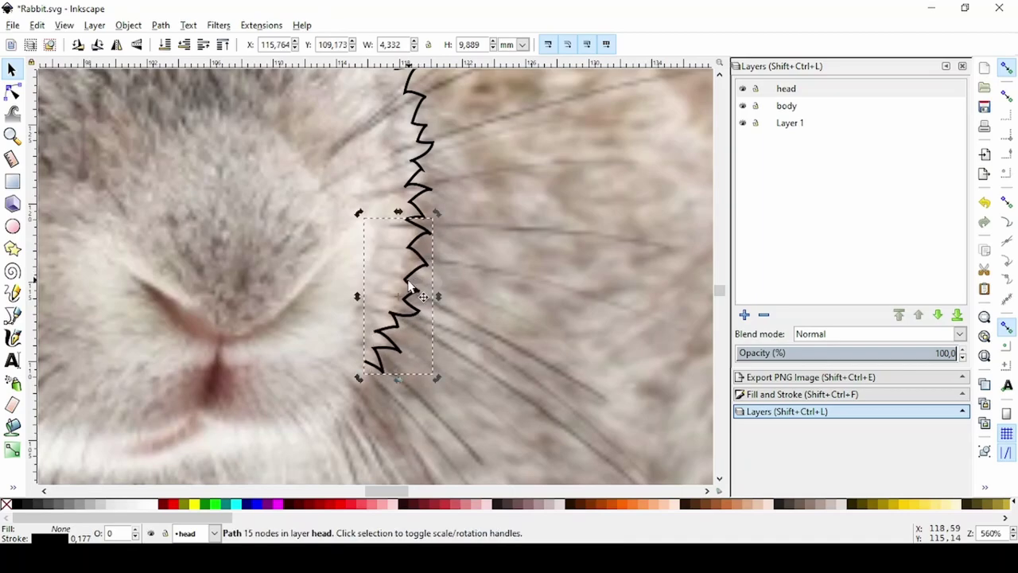
click(431, 249)
ctrl+scroll(431, 277, down, 4)
ctrl+scroll(431, 277, up, 3)
Delete the stray end node on the cheek zigzag left of the nose.
ctrl+scroll(432, 277, up, 2)
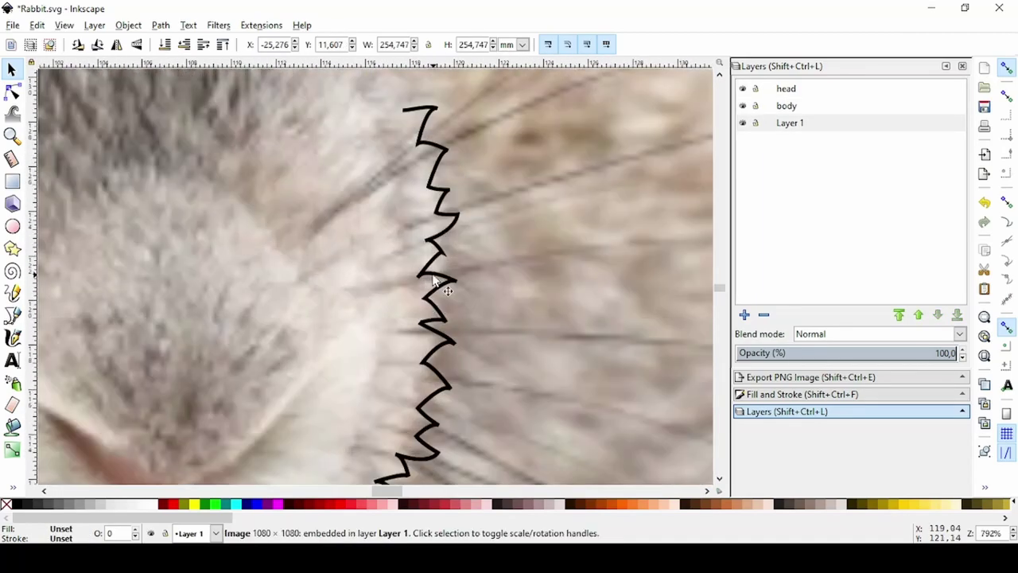
click(433, 207)
shift+click(433, 398)
key(n)
drag(385, 312, 427, 338)
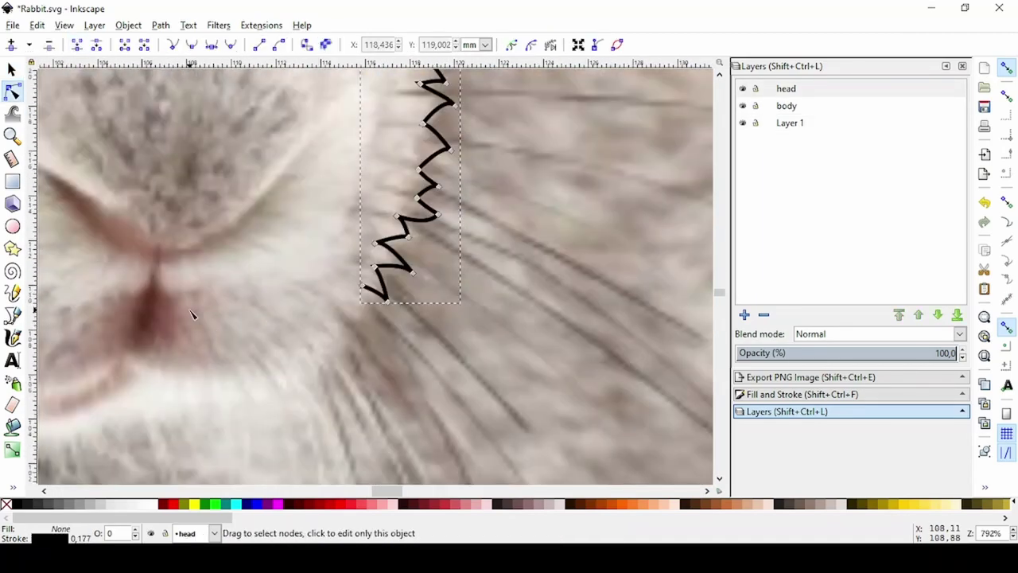
ctrl+scroll(194, 315, down, 3)
click(163, 244)
ctrl+scroll(163, 244, up, 3)
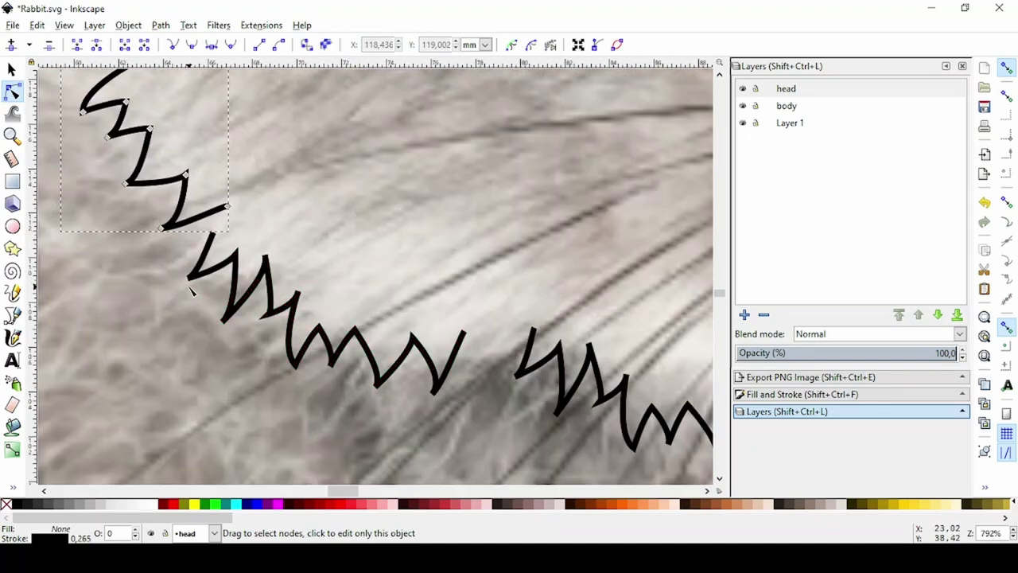
click(216, 235)
key(Delete)
scroll(497, 279, down, 2)
shift+scroll(497, 279, right, 6)
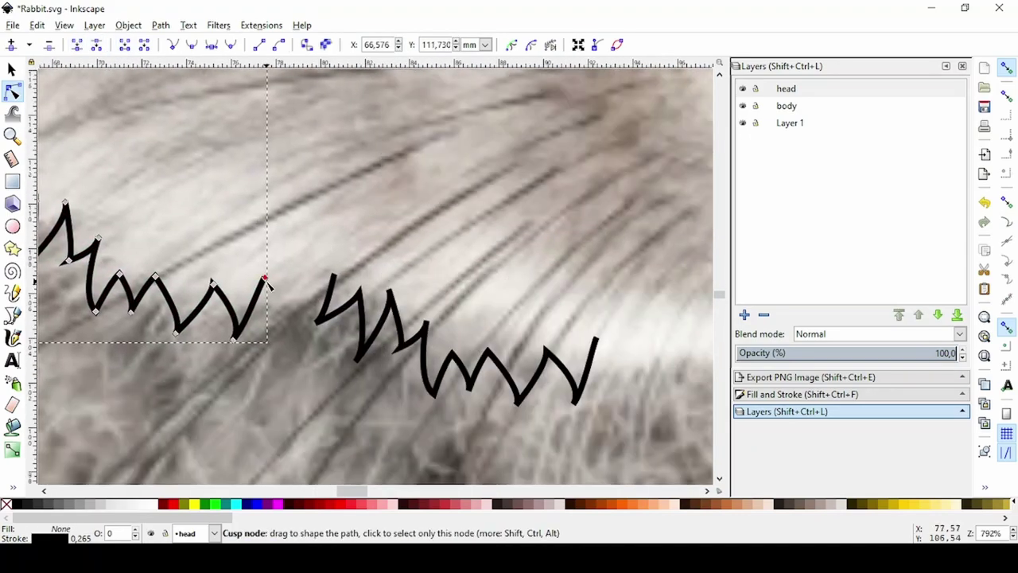
Join the left-of-nose zigzag to the next zigzag with a Bezier stroke.
key(b)
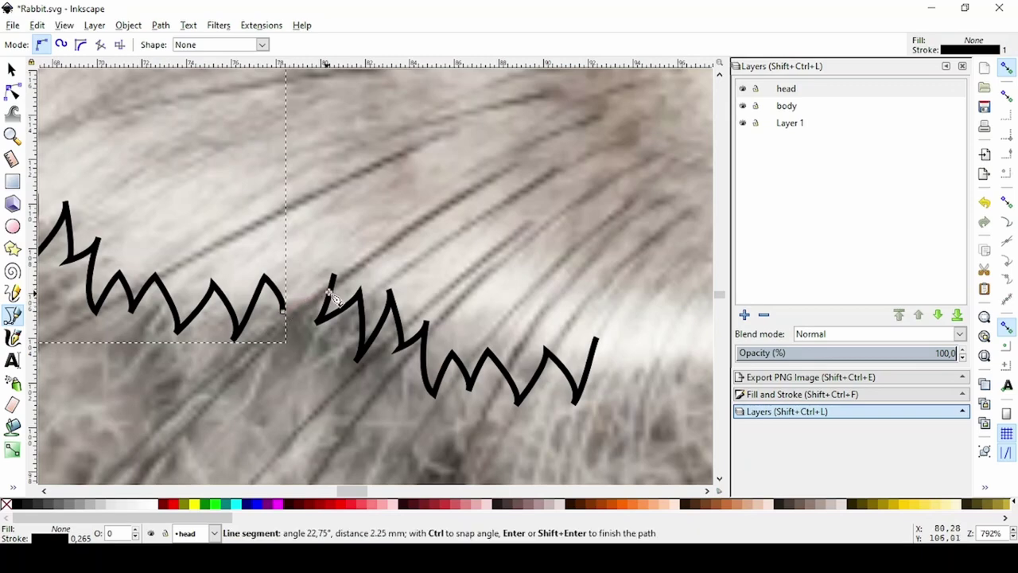
click(332, 278)
key(s)
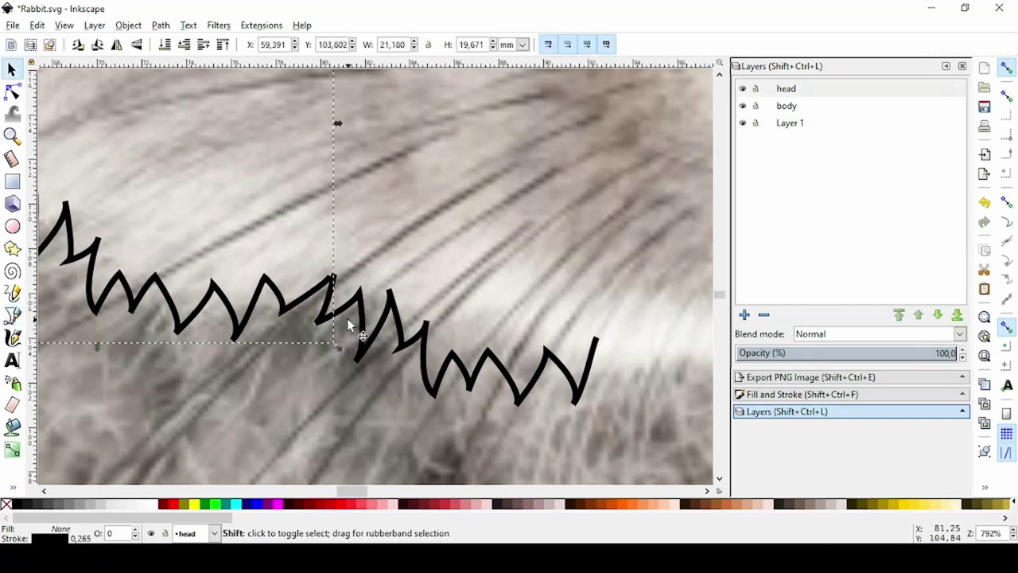
key(n)
ctrl+scroll(451, 260, down, 3)
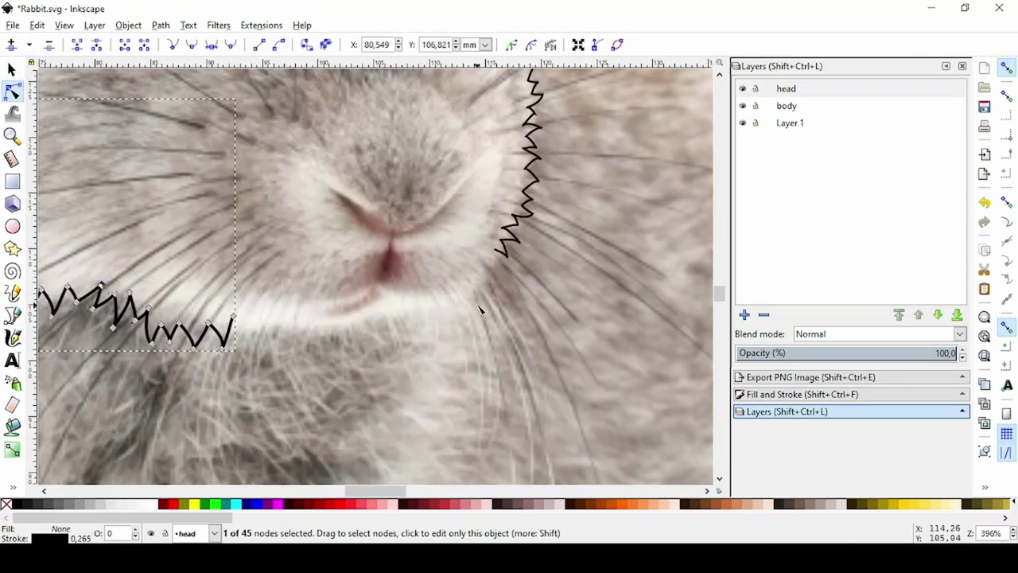
ctrl+scroll(483, 230, up, 3)
ctrl+scroll(483, 238, up, 1)
Add a short final segment to the end of the right cheek zigzag.
key(b)
drag(493, 241, 489, 223)
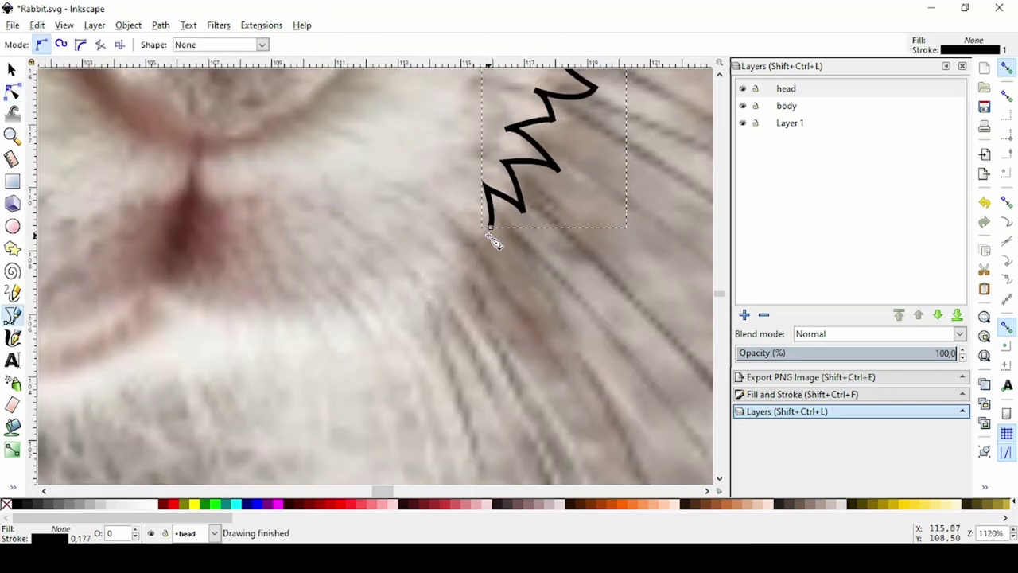
click(488, 223)
key(s)
key(b)
click(490, 224)
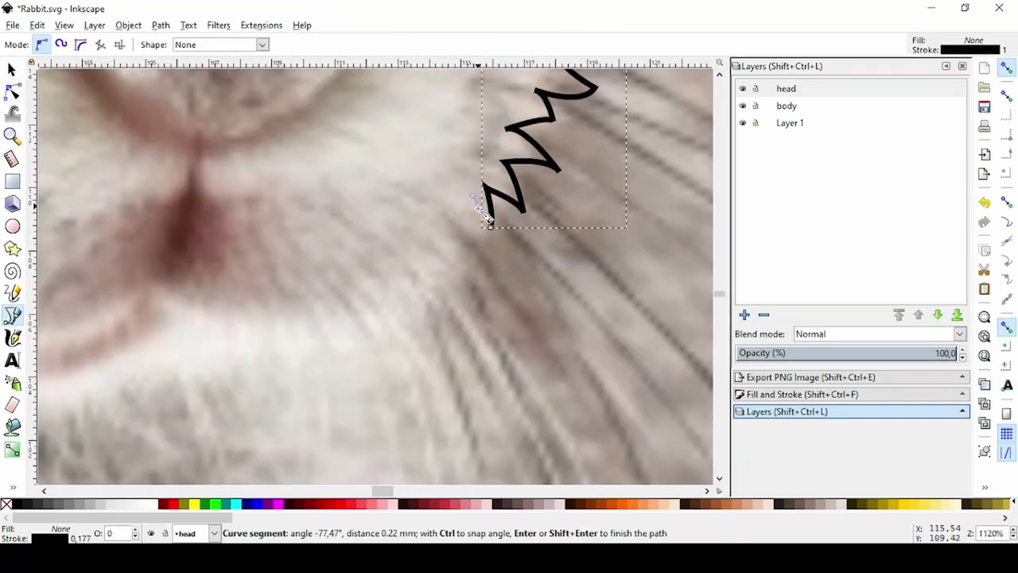
key(Return)
Draw a curved chin line from the right cheek zigzag beneath the nose toward the mouth.
key(n)
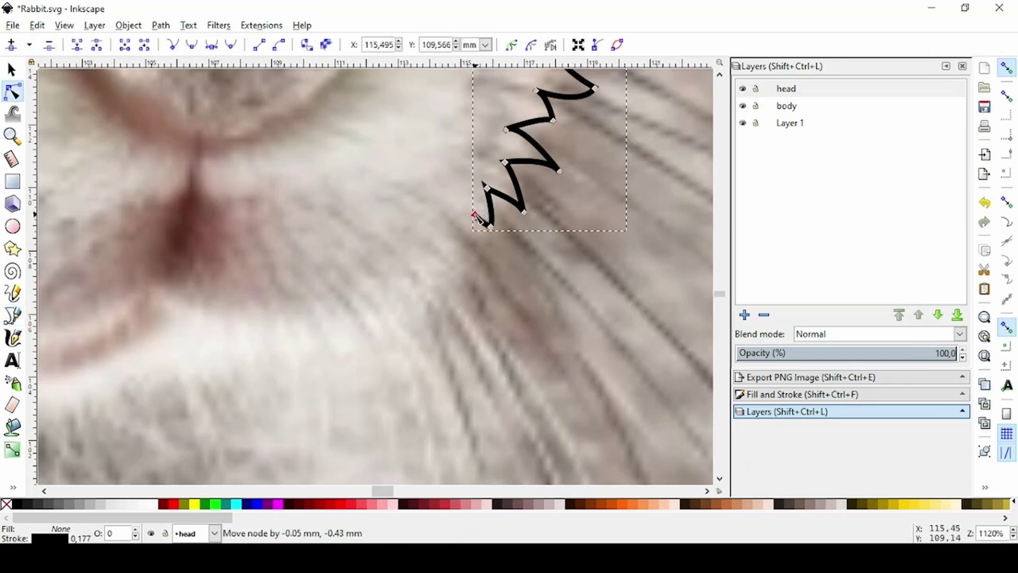
key(b)
click(480, 213)
scroll(404, 295, down, 3)
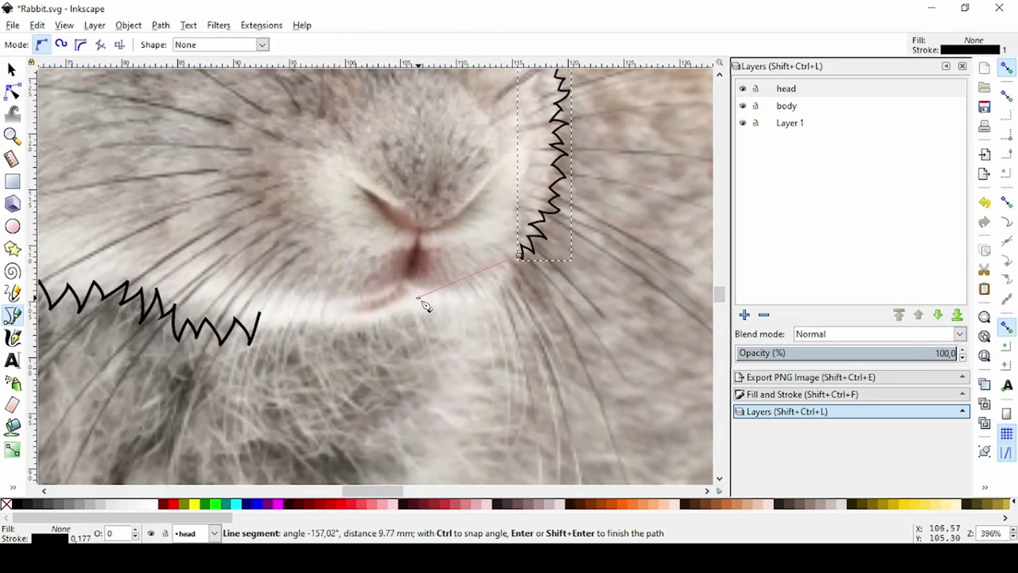
drag(419, 298, 249, 322)
key(Return)
key(Return)
click(334, 317)
key(Return)
Duplicate the cheek zigzag to the right of the nose.
key(5)
key(s)
click(489, 369)
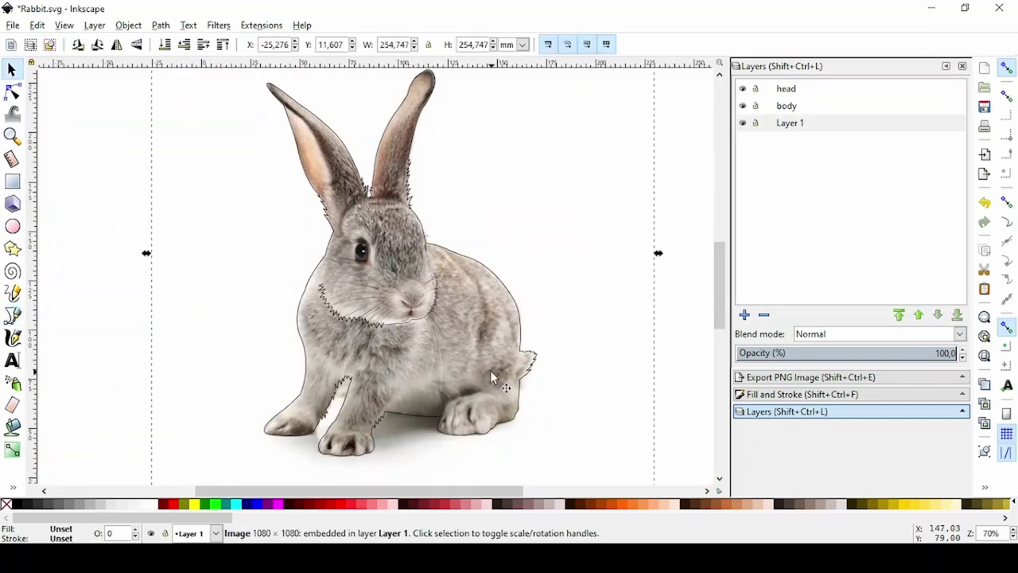
key(plus)
key(plus)
scroll(392, 382, up, 1)
click(497, 199)
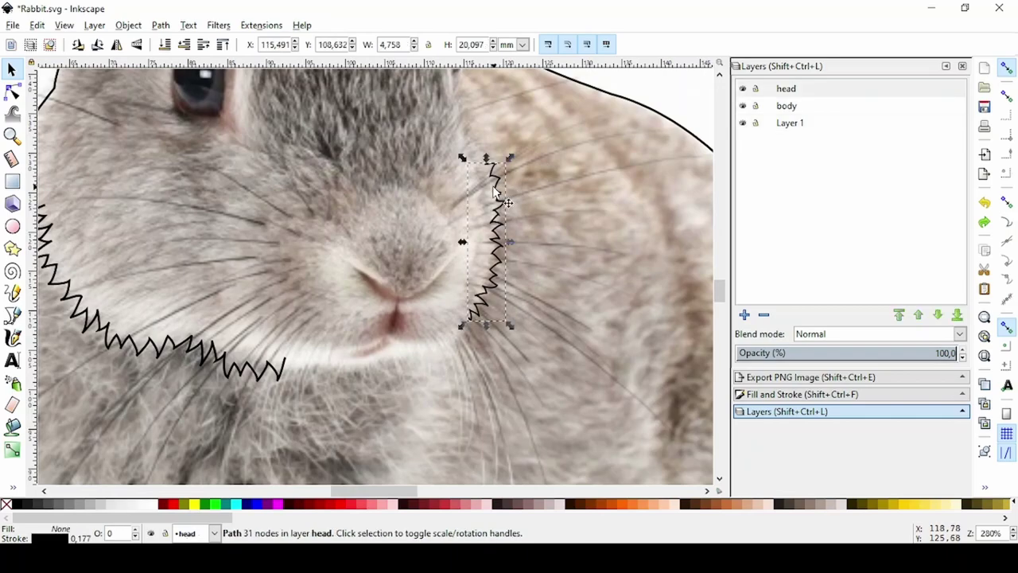
key(ctrl+d)
Rotate the copy horizontal, squash and shrink it, and place it under the mouth.
drag(505, 248, 412, 356)
drag(421, 273, 477, 334)
click(434, 356)
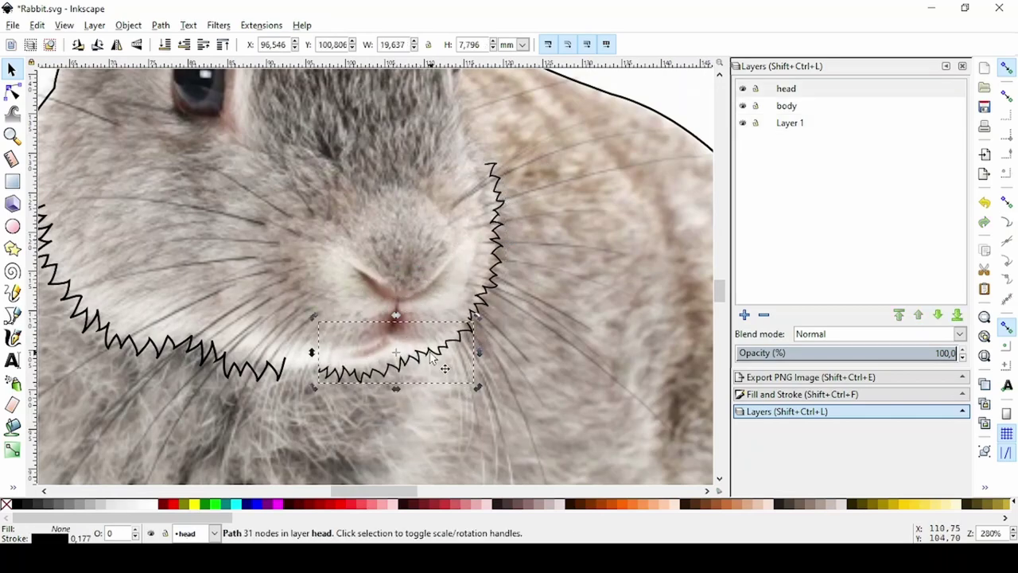
drag(396, 389, 396, 372)
mouse_move(477, 344)
mouse_down()
mouse_move(402, 362)
mouse_move(422, 362)
mouse_move(461, 312)
mouse_move(450, 350)
mouse_up()
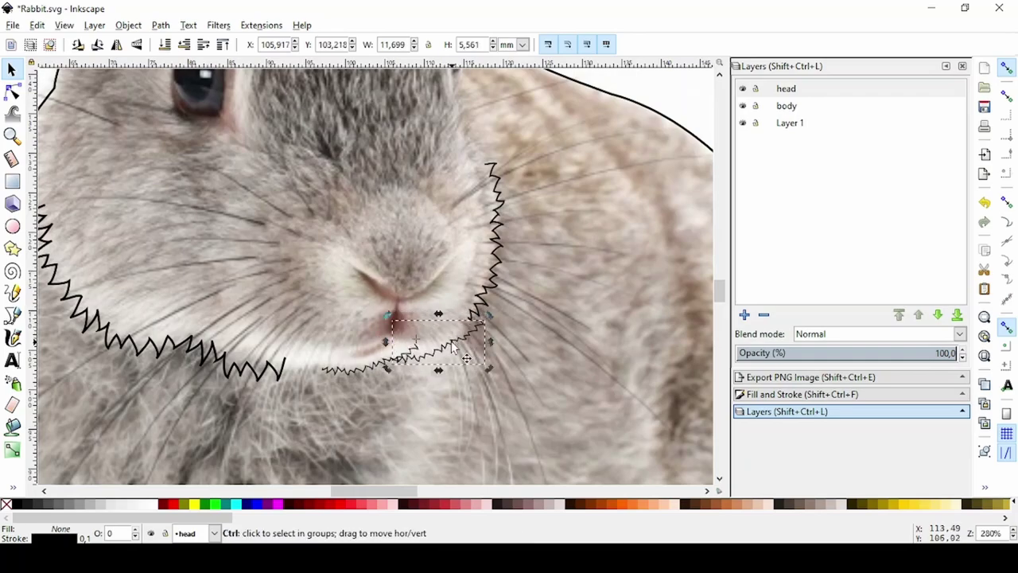
scroll(446, 370, up, 3)
Delete the chin zigzag's left-end nodes and reposition its nodes to reshape the peaks.
key(n)
drag(356, 422, 356, 423)
key(Delete)
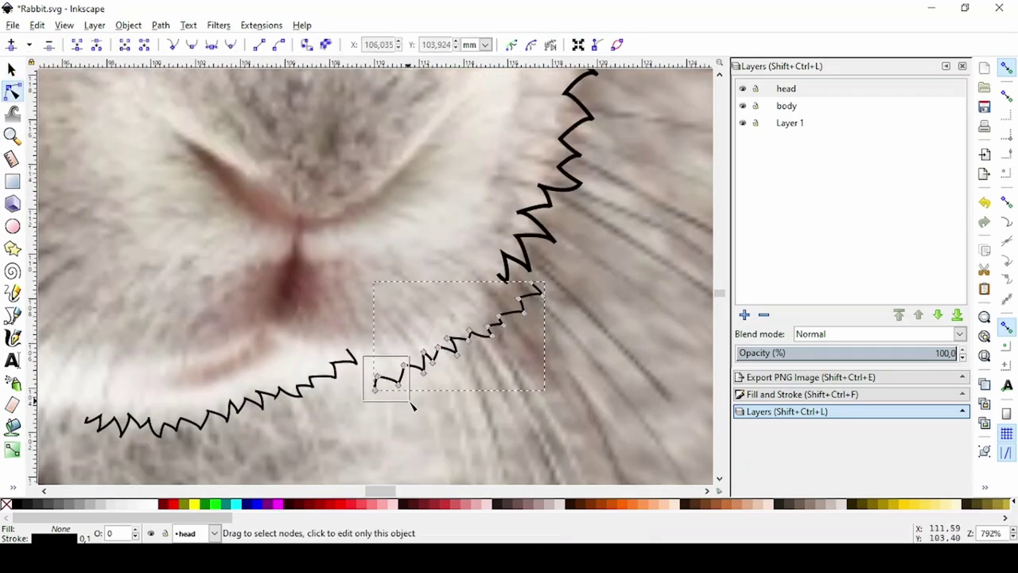
drag(412, 405, 378, 356)
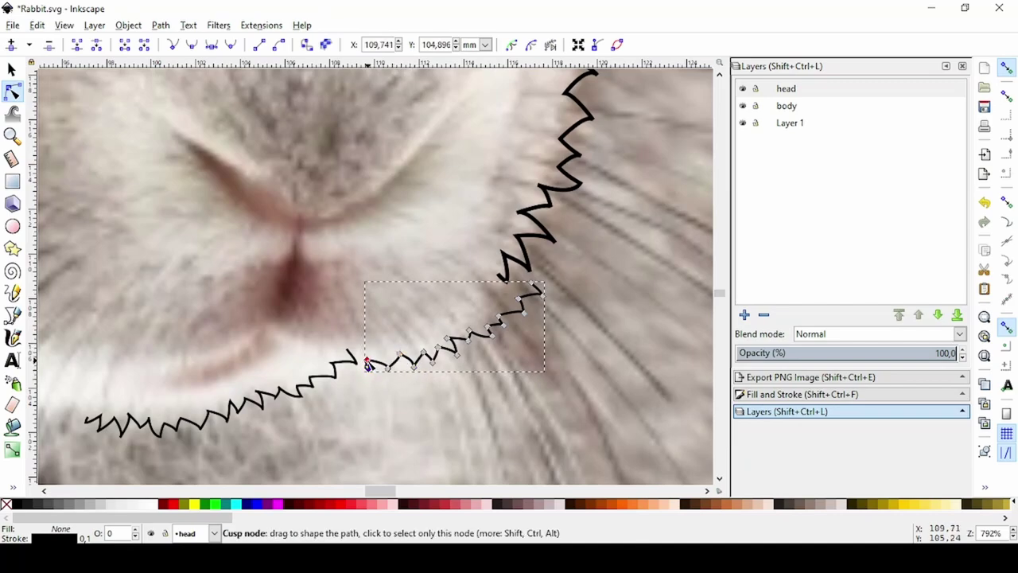
drag(571, 331, 571, 331)
drag(542, 291, 525, 275)
mouse_move(470, 262)
mouse_down()
mouse_move(531, 288)
mouse_move(507, 293)
mouse_up()
click(523, 292)
click(350, 362)
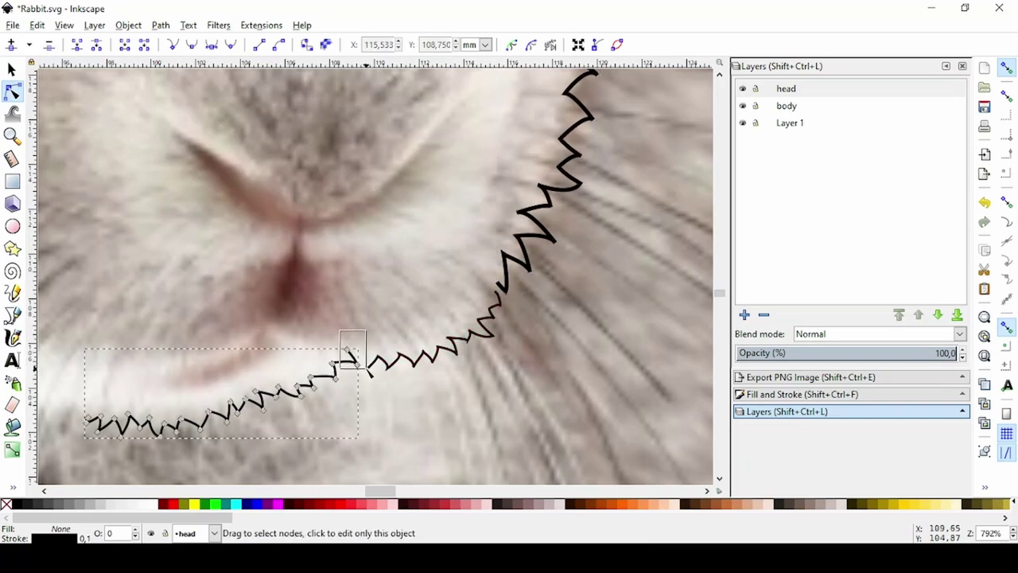
drag(352, 360, 326, 382)
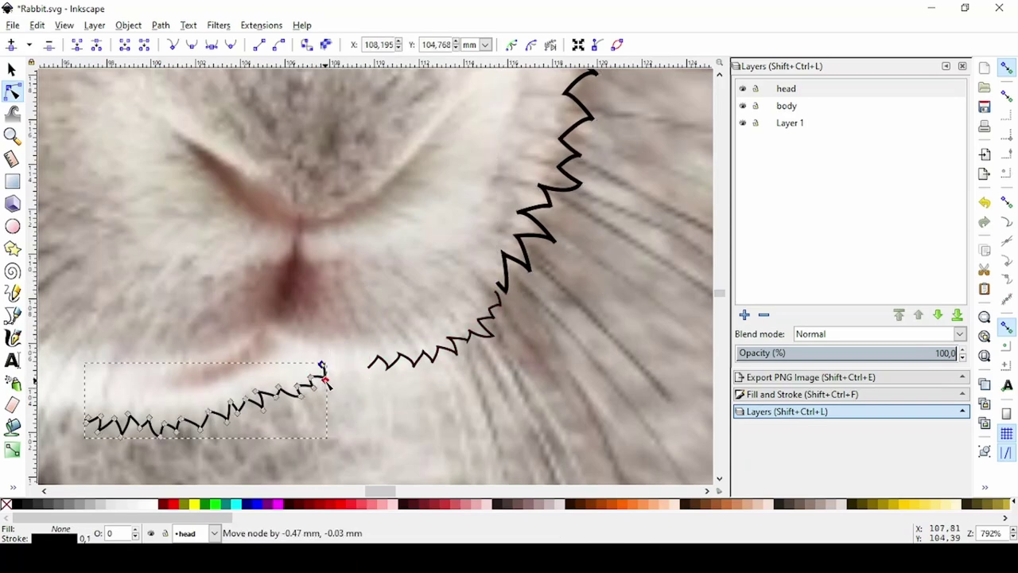
Continue the chin zigzag leftward point by point, finishing at the left cheek line.
key(b)
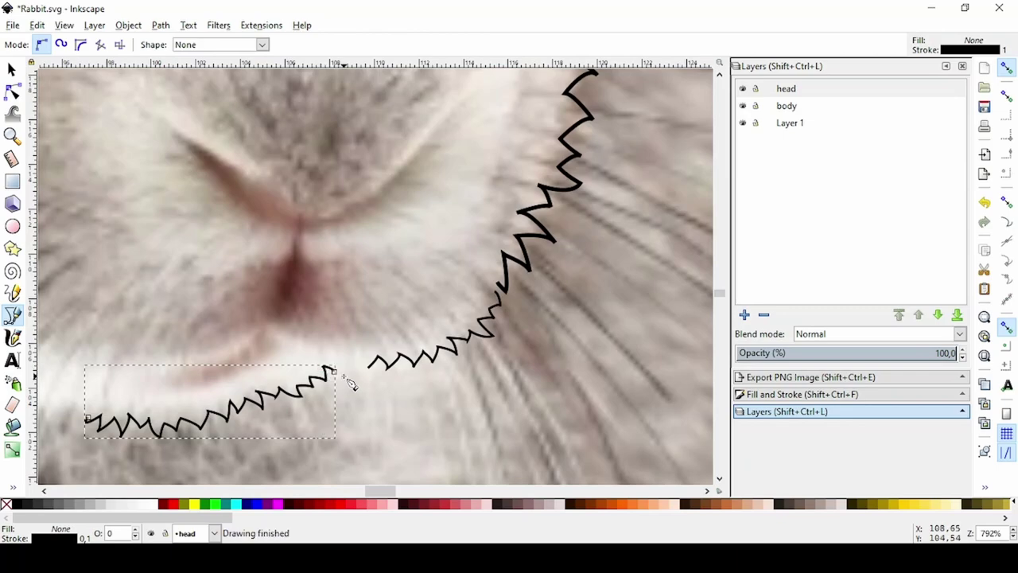
ctrl+scroll(333, 371, up, 3)
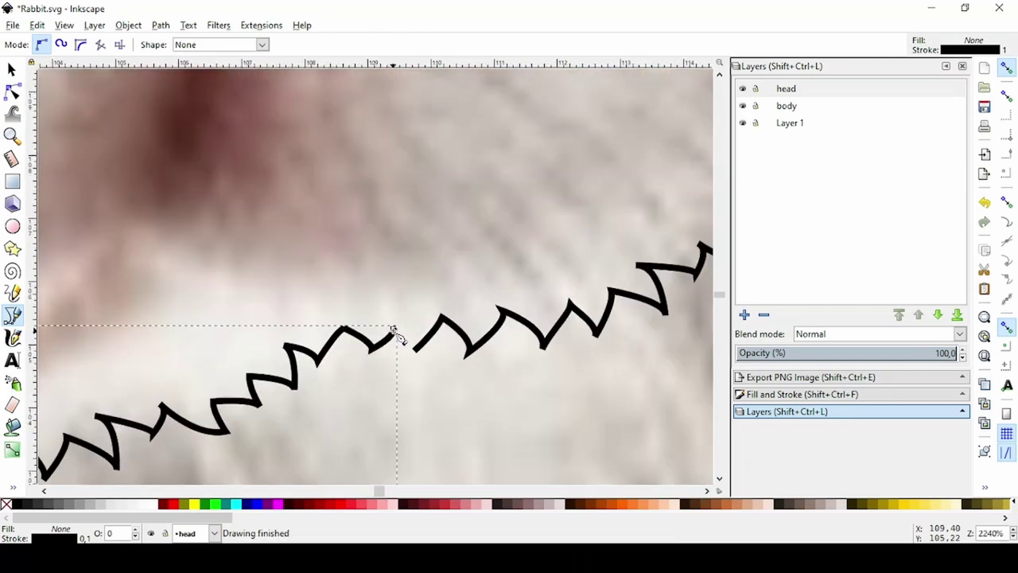
key(n)
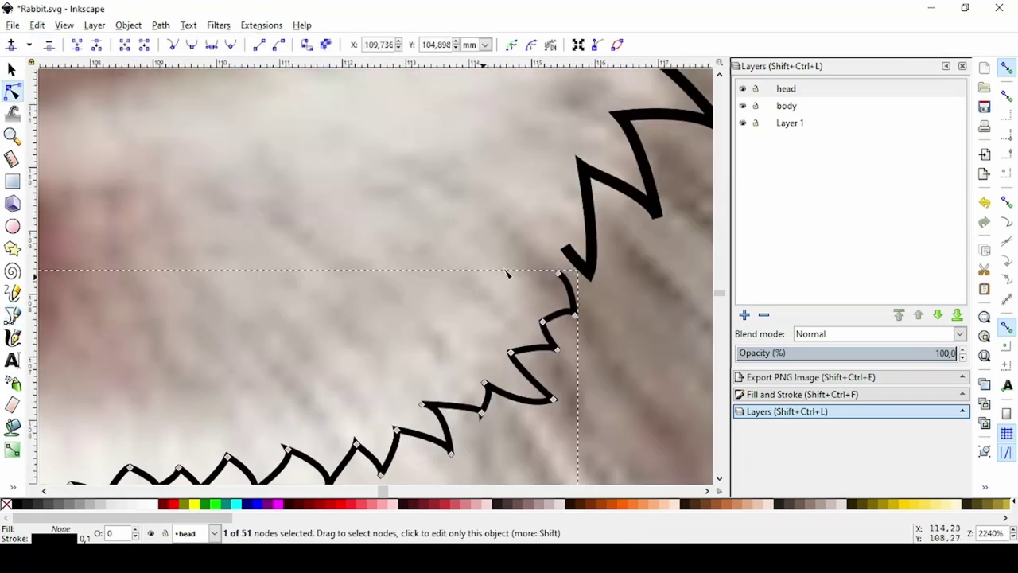
scroll(506, 273, up, 5)
ctrl+scroll(509, 302, down, 3)
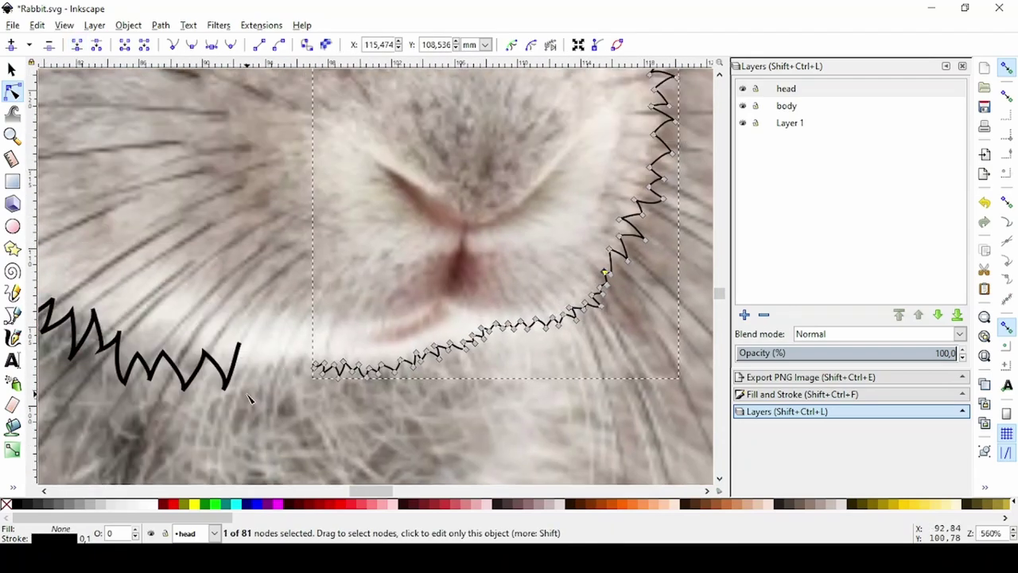
ctrl+scroll(517, 300, up, 3)
key(b)
drag(493, 318, 490, 307)
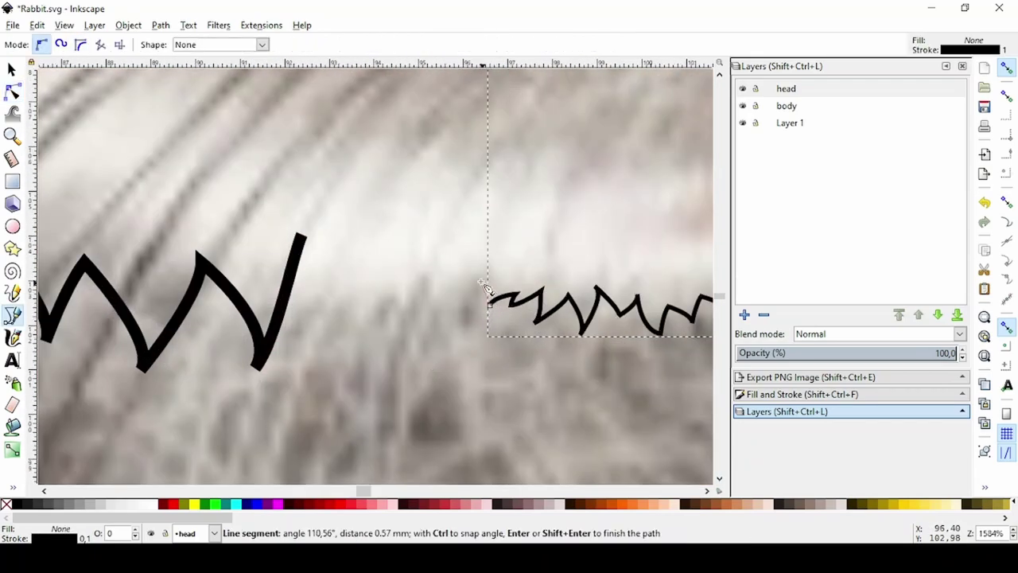
click(481, 271)
click(431, 315)
click(427, 273)
click(387, 297)
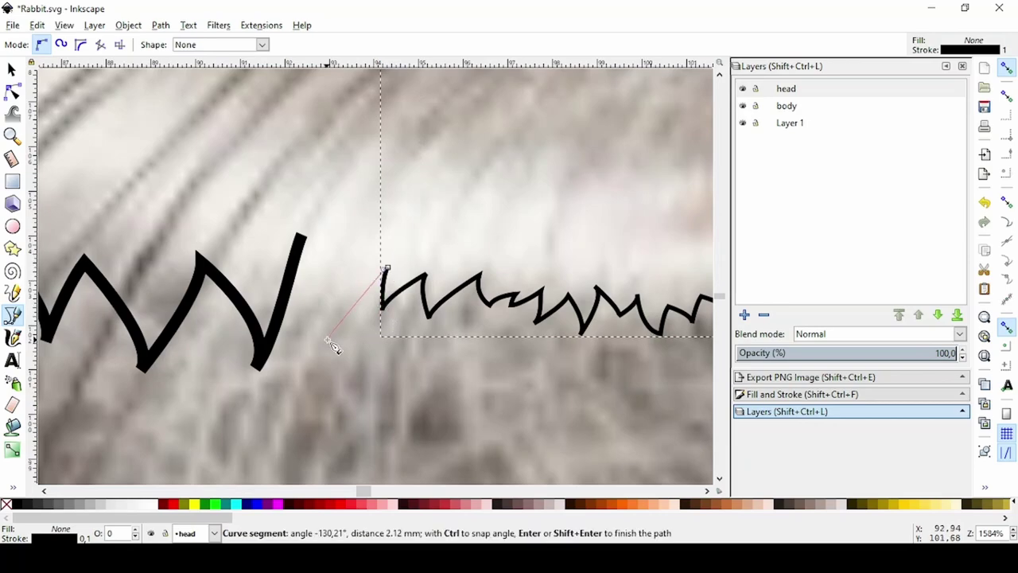
click(329, 340)
double_click(307, 240)
Deselect the zigzag and bring up the Fill and Stroke and PNG export panels.
key(n)
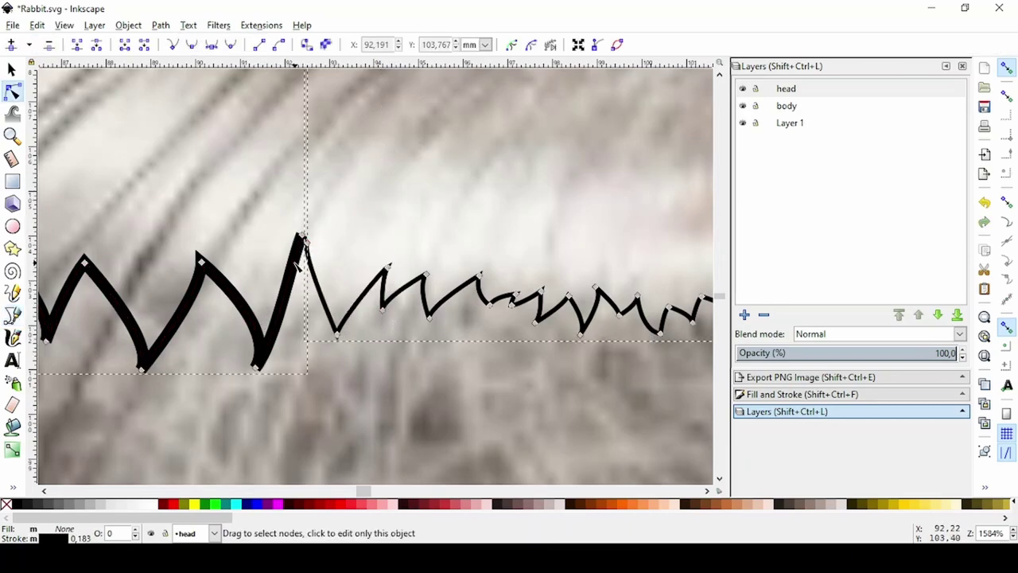
ctrl+scroll(164, 98, down, 6)
click(465, 287)
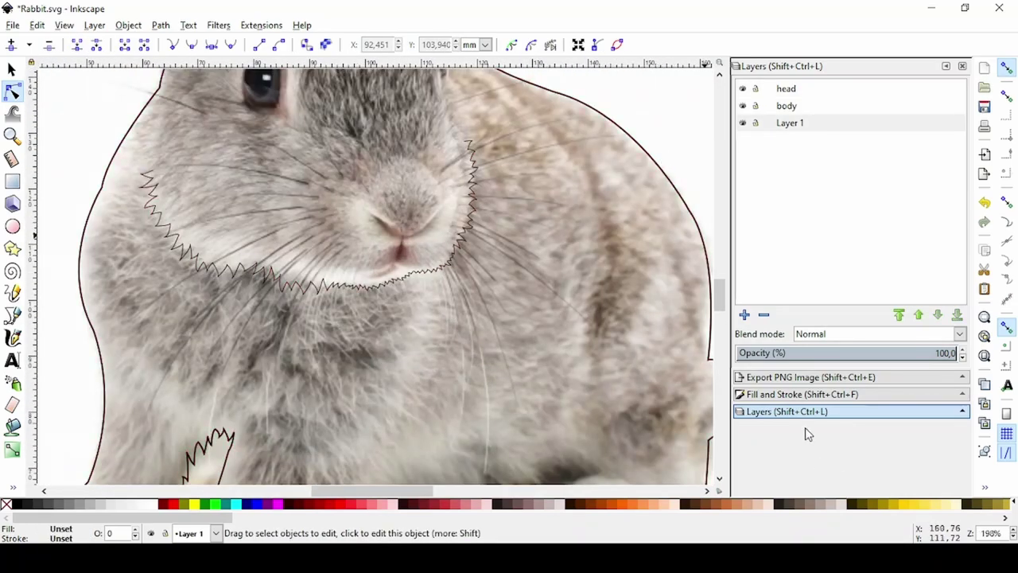
click(795, 394)
click(771, 379)
Set the muzzle zigzag's stroke width to 1 in Fill and Stroke.
click(795, 394)
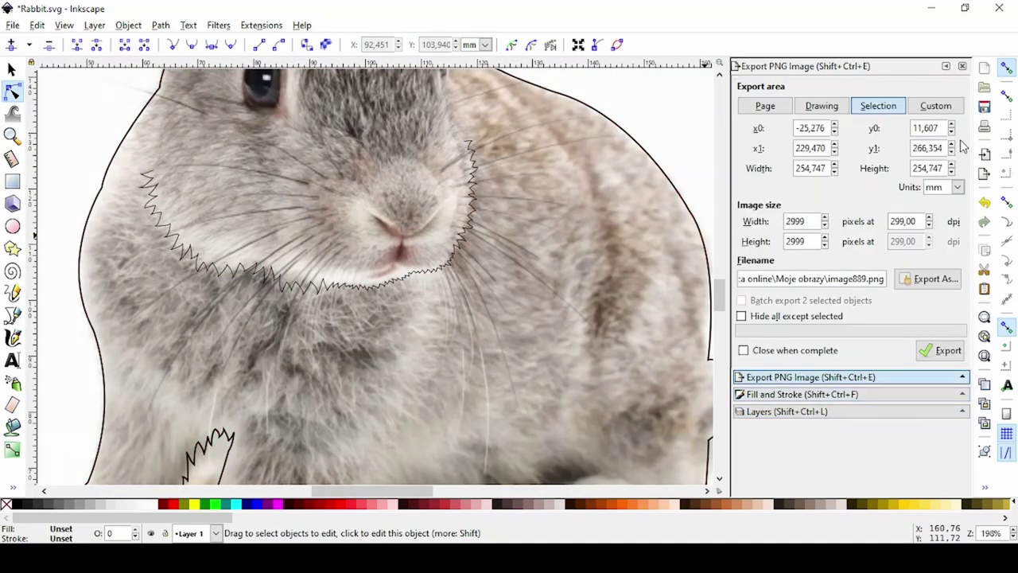
scroll(817, 91, down, 2)
key(Tab)
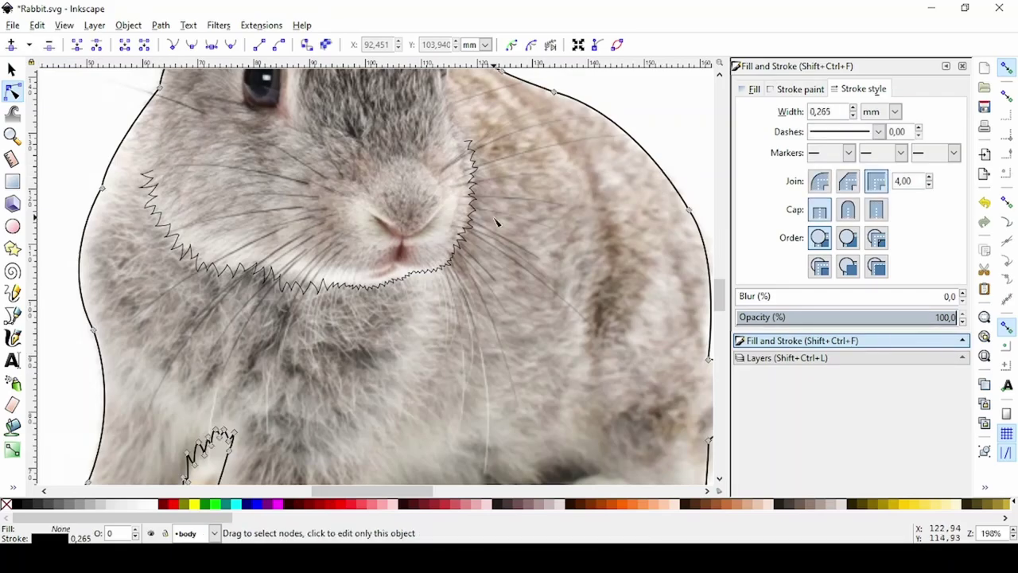
text(1)
key(Return)
click(489, 224)
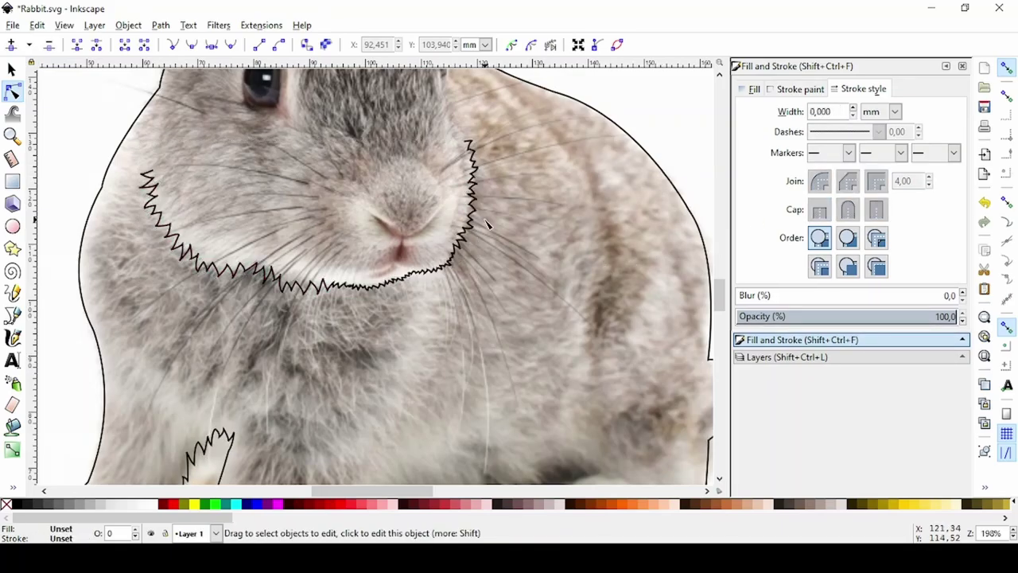
Reselect the zigzag path and pick one of its nodes.
ctrl+scroll(486, 66, up, 2)
ctrl+scroll(423, 246, up, 2)
click(436, 291)
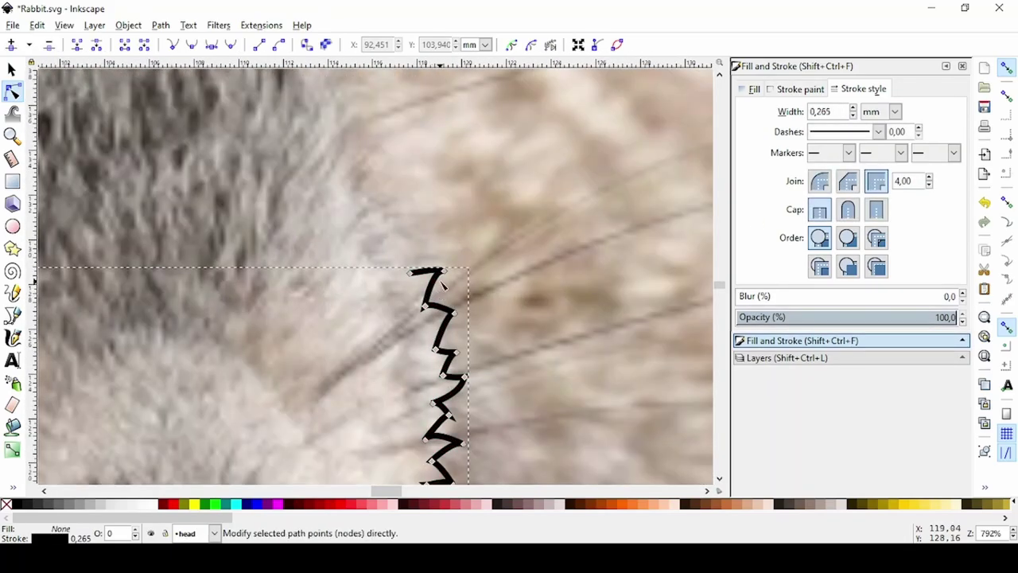
click(422, 282)
ctrl+scroll(422, 281, down, 4)
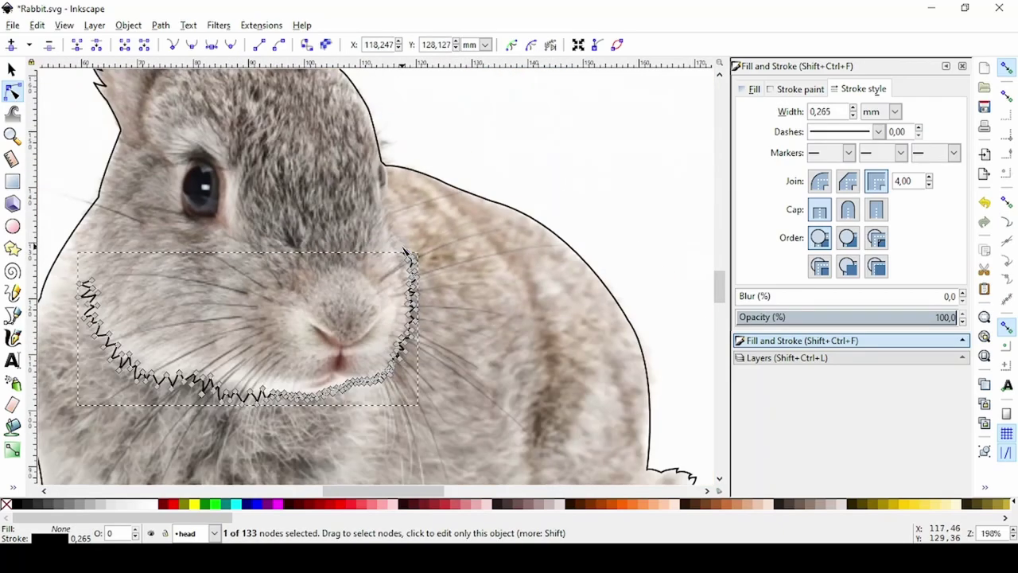
ctrl+scroll(405, 251, up, 1)
Rotate the short zigzag piece upright onto the right cheek line.
key(Delete)
key(s)
click(443, 237)
ctrl+scroll(443, 236, up, 2)
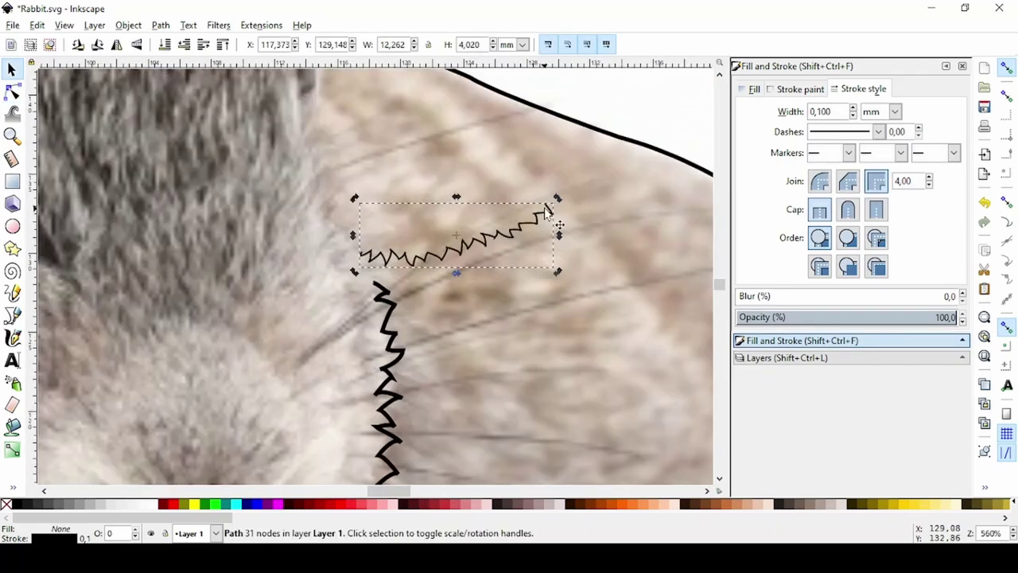
key(ctrl+])
drag(546, 209, 374, 223)
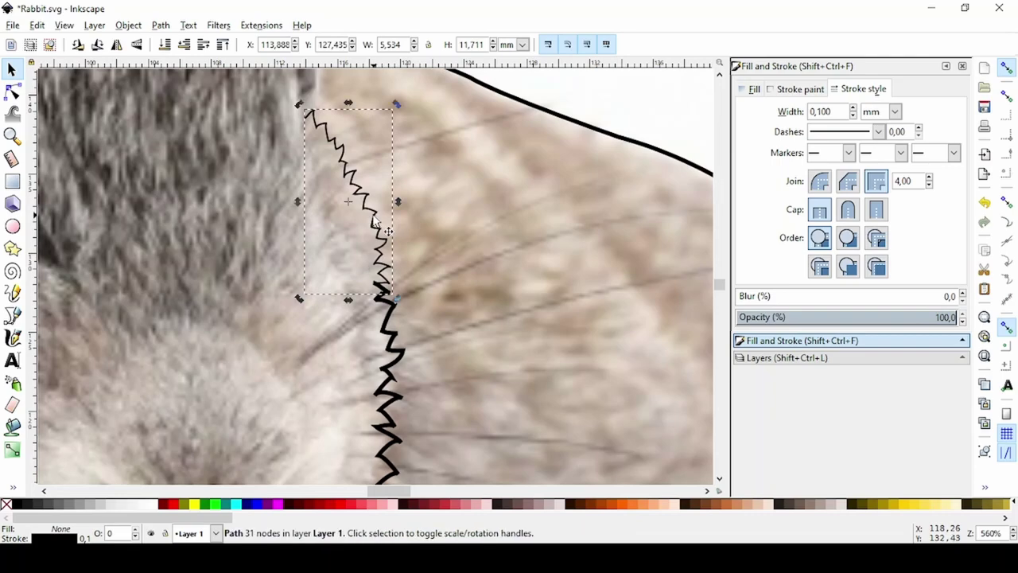
Align the piece's nodes and delete the tail nodes overlapping the thick line.
key(n)
drag(428, 263, 356, 200)
drag(313, 140, 312, 137)
drag(368, 213, 359, 218)
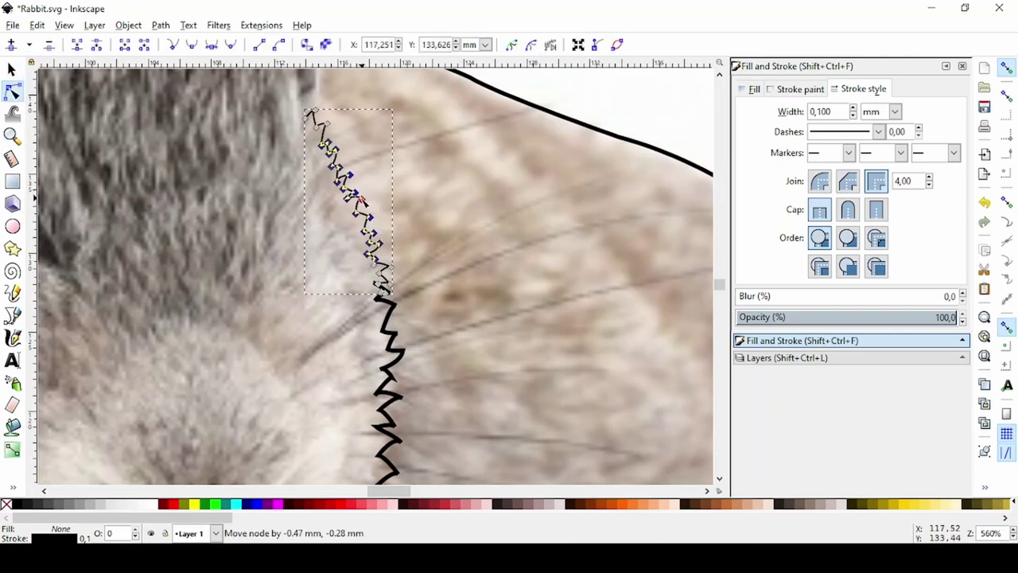
drag(307, 166, 307, 166)
drag(356, 194, 351, 195)
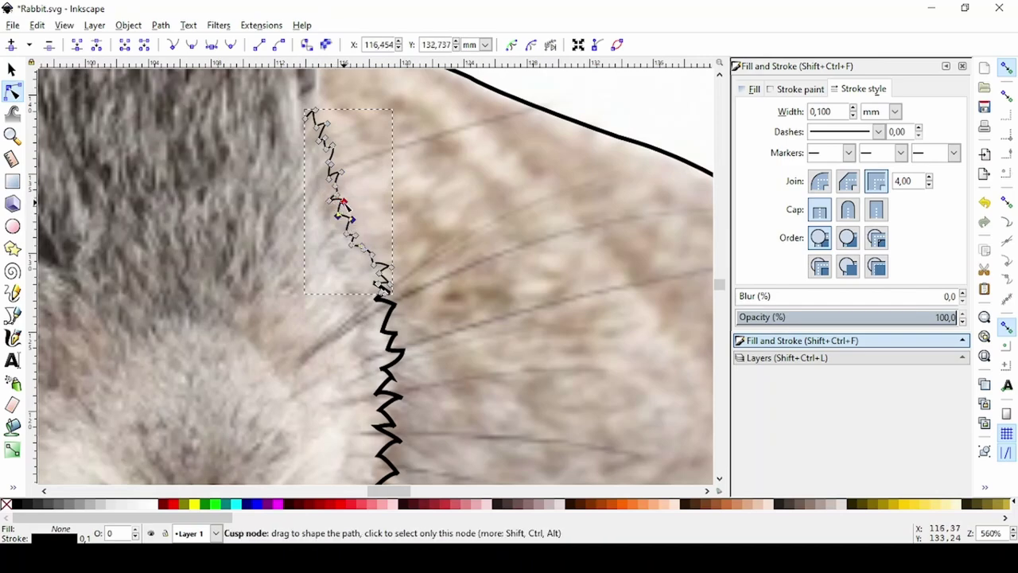
ctrl+scroll(390, 272, up, 3)
drag(457, 330, 295, 221)
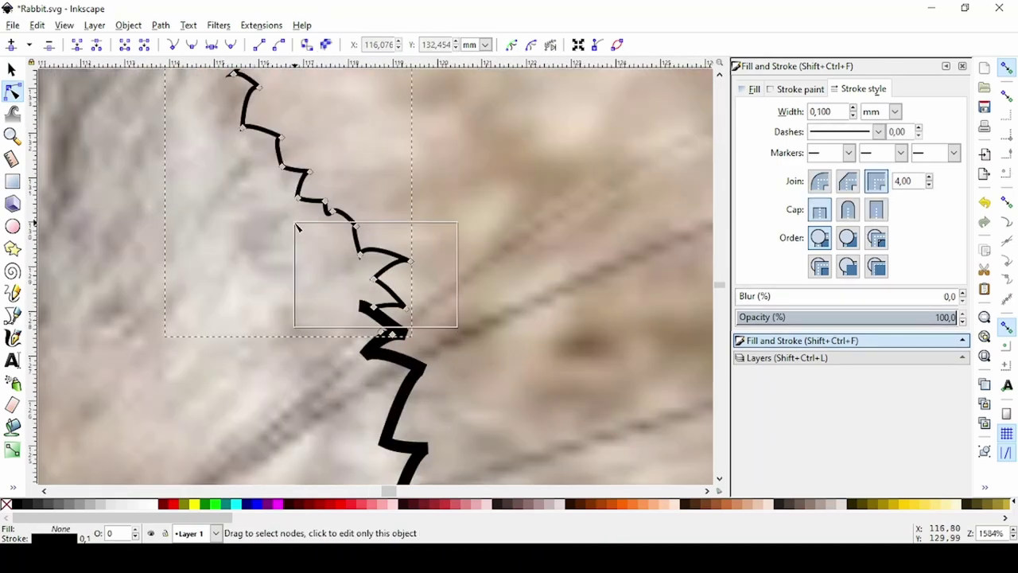
mouse_move(363, 262)
mouse_down()
mouse_move(320, 260)
mouse_move(306, 227)
mouse_up()
key(Delete)
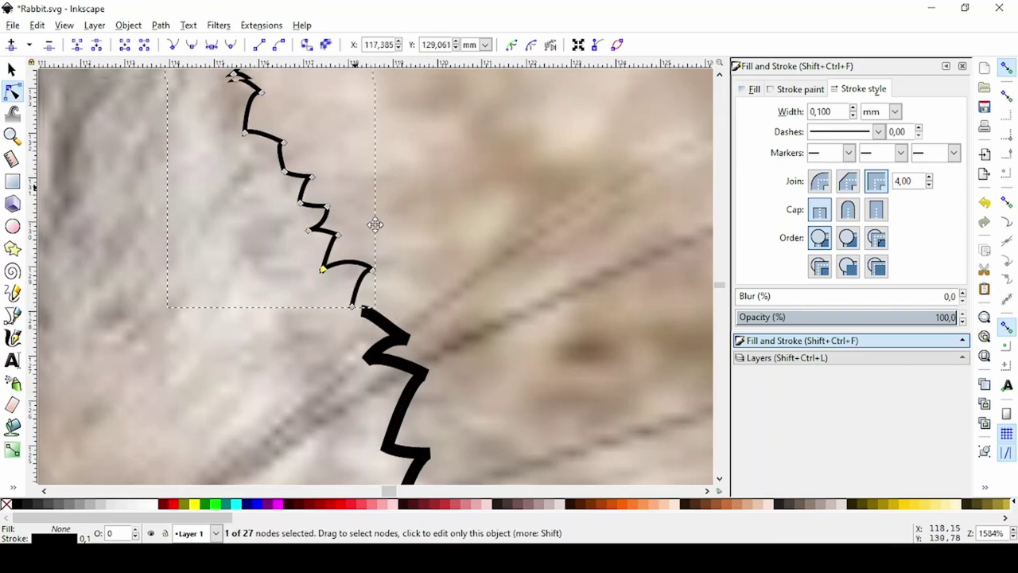
Fine-tune individual zigzag nodes, including the top node, to even out the peaks.
scroll(374, 222, up, 4)
scroll(375, 223, left, 2)
drag(337, 257, 342, 252)
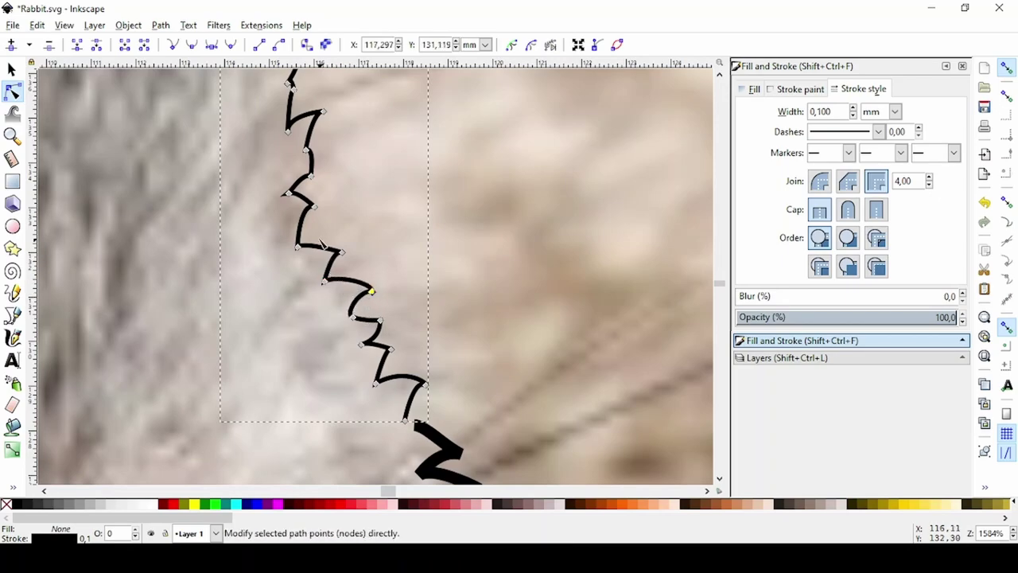
drag(313, 206, 316, 224)
scroll(322, 224, up, 2)
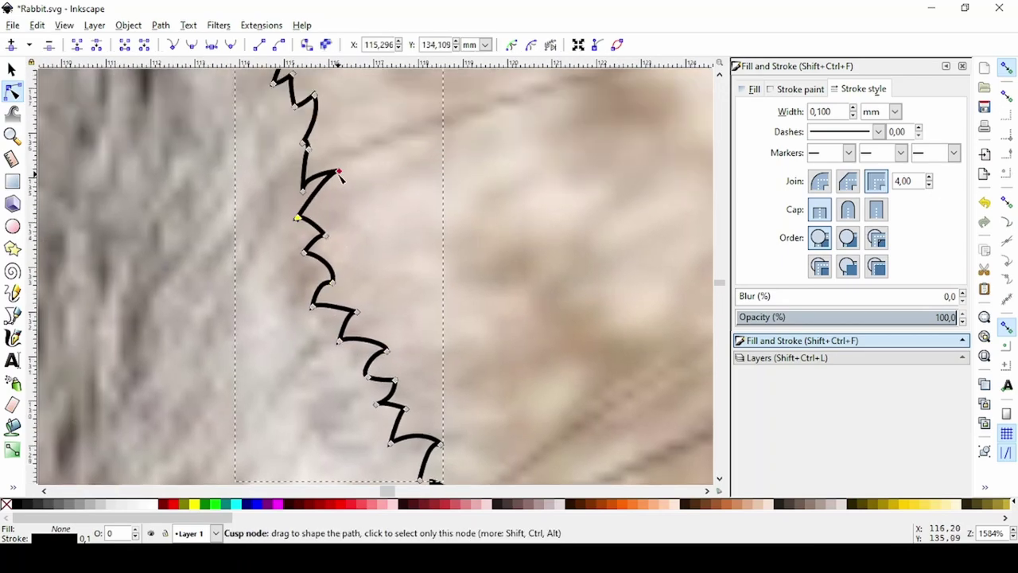
drag(303, 189, 297, 188)
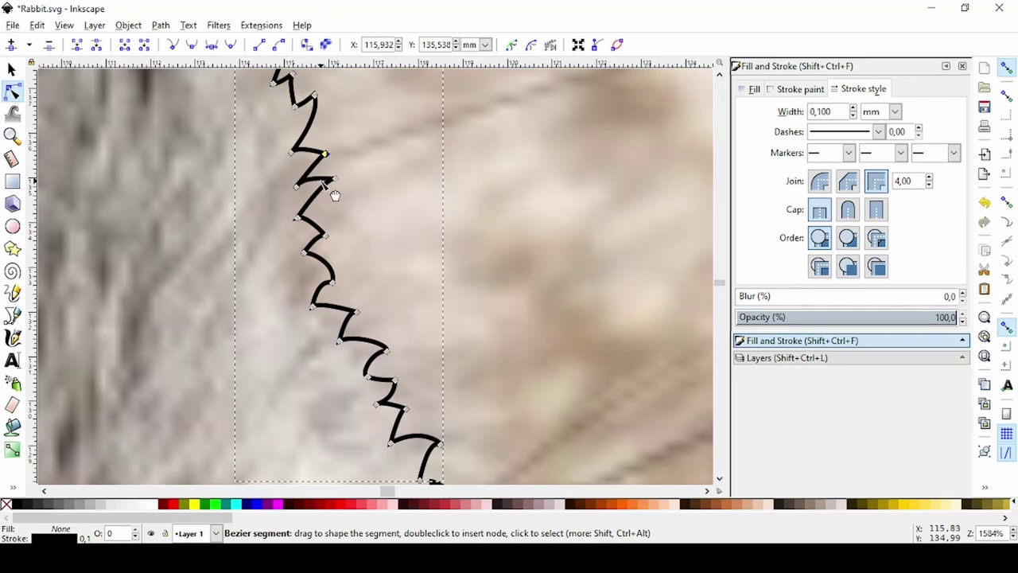
scroll(334, 196, up, 6)
drag(306, 301, 328, 284)
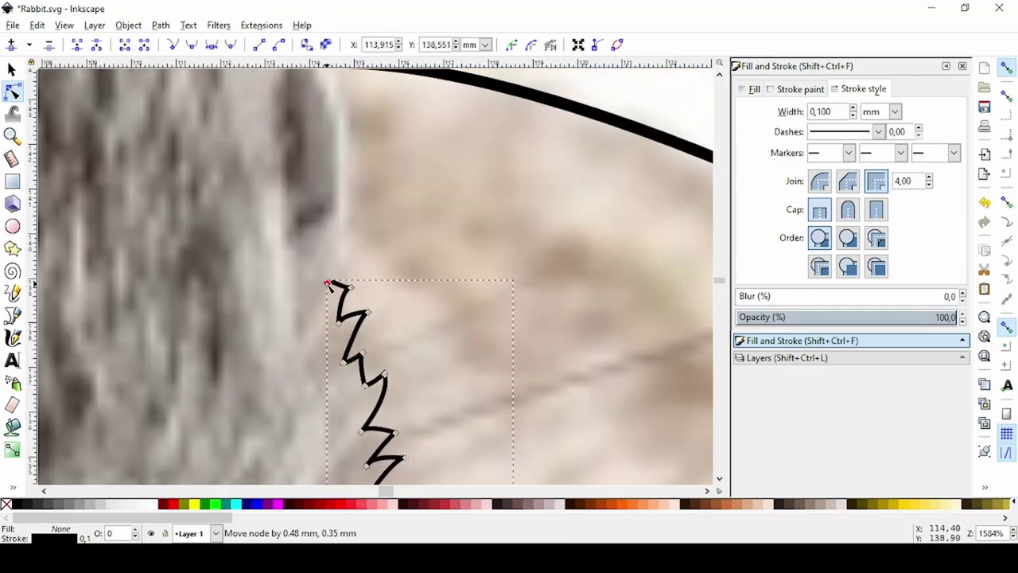
scroll(397, 316, down, 4)
scroll(397, 317, up, 2)
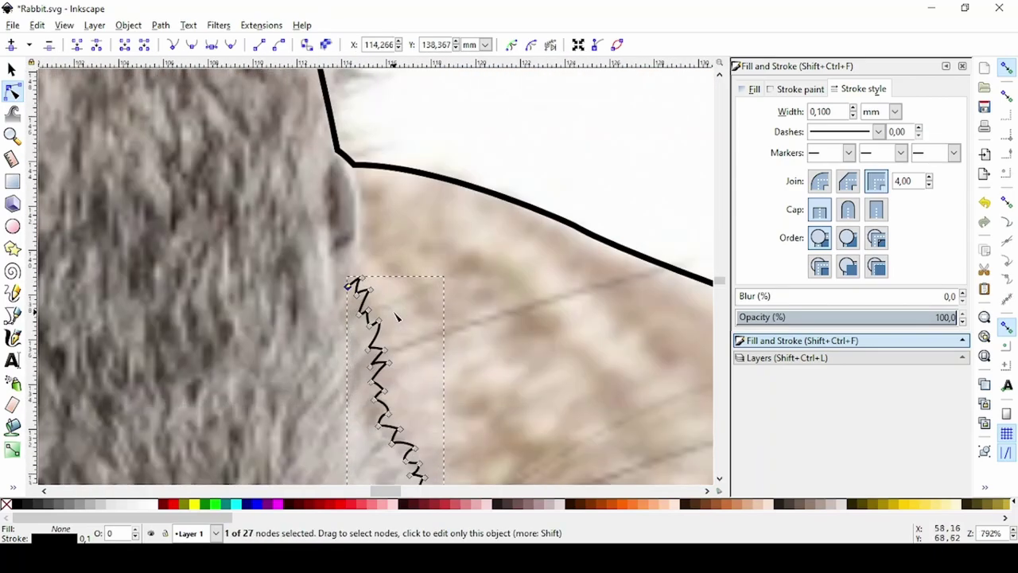
Extend the zigzag from its top with a curve up to the head outline.
key(b)
click(355, 282)
drag(352, 162, 326, 107)
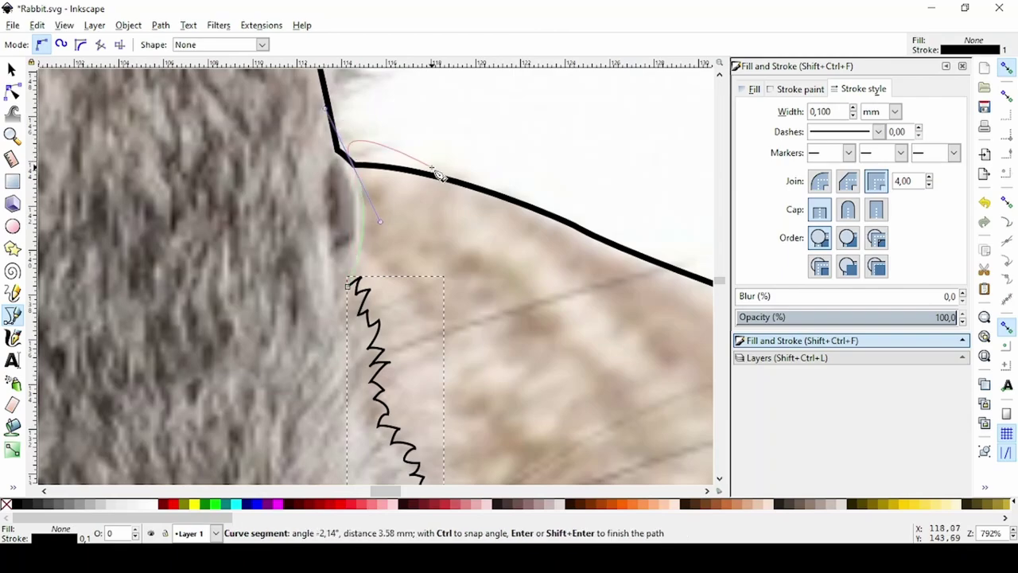
key(Return)
scroll(374, 271, down, 5)
scroll(374, 271, up, 4)
key(n)
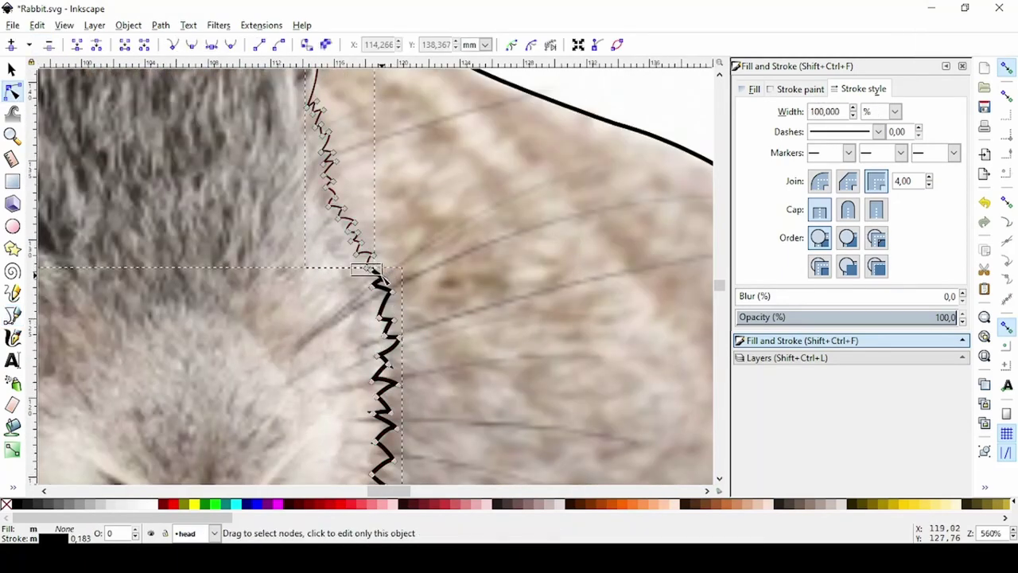
scroll(371, 269, down, 4)
key(Escape)
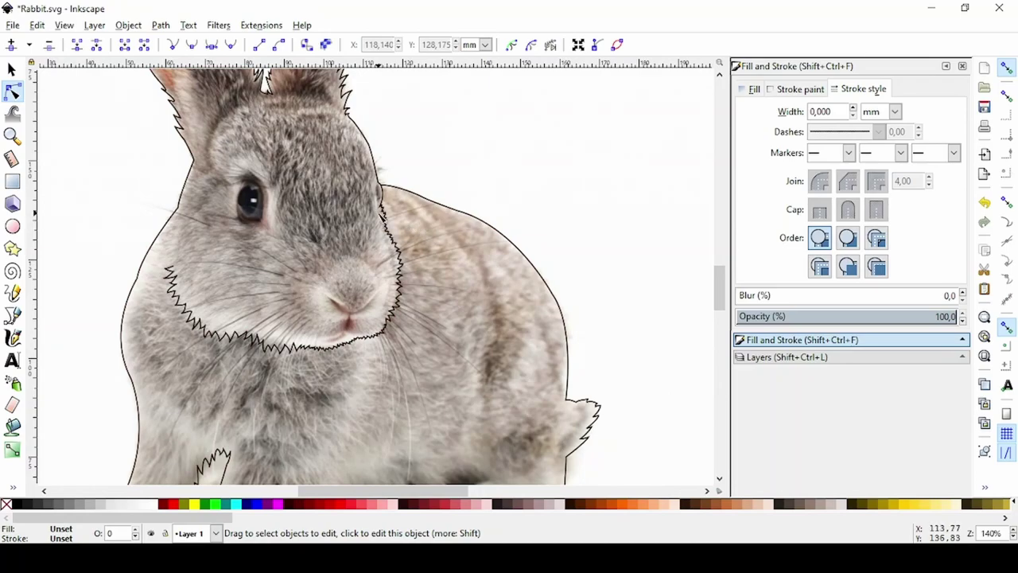
Nudge the head zigzag up-left and shift the right cheek zigzag slightly left.
key(s)
click(390, 298)
click(783, 358)
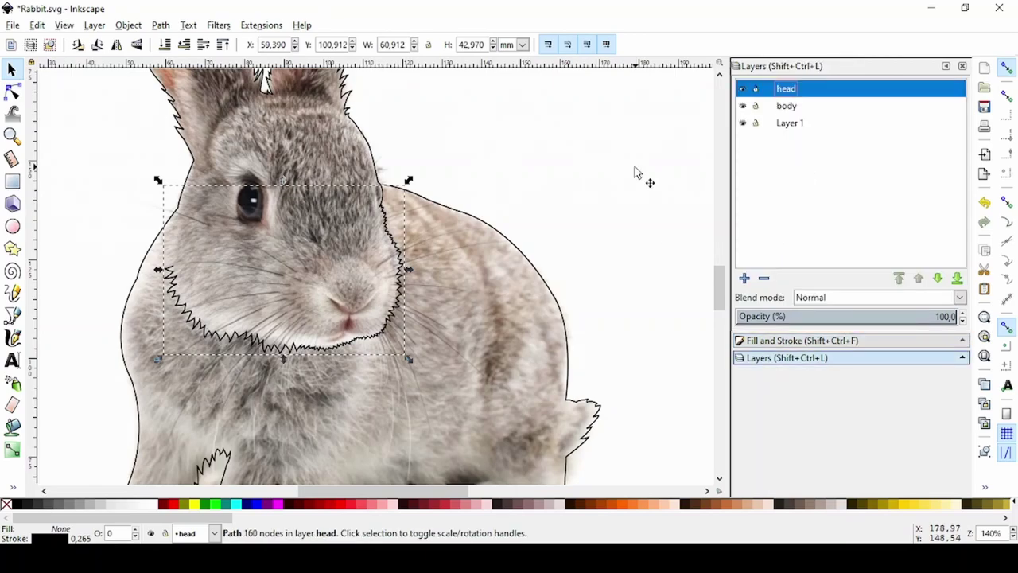
drag(358, 318, 350, 313)
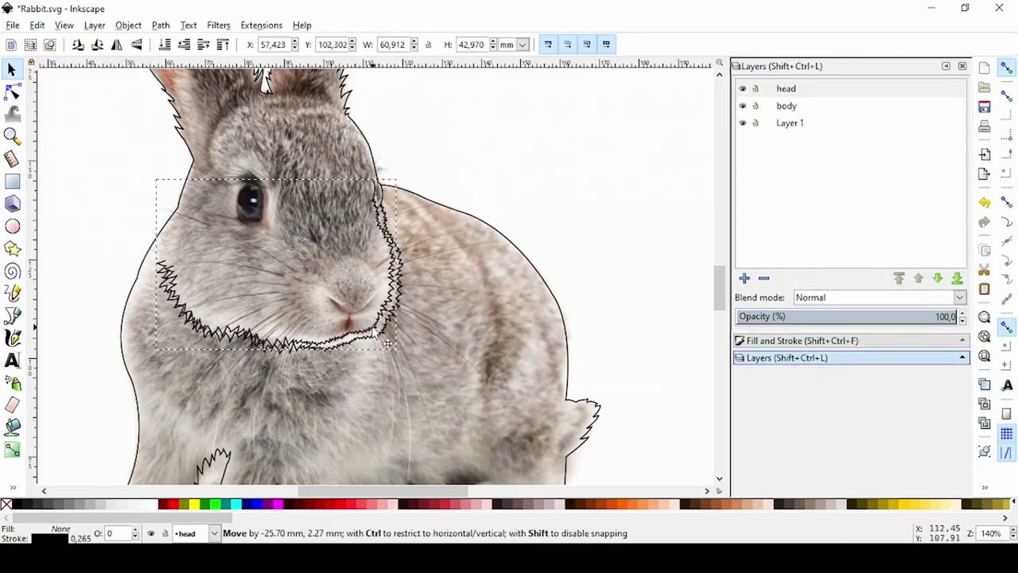
drag(366, 374, 84, 228)
click(390, 318)
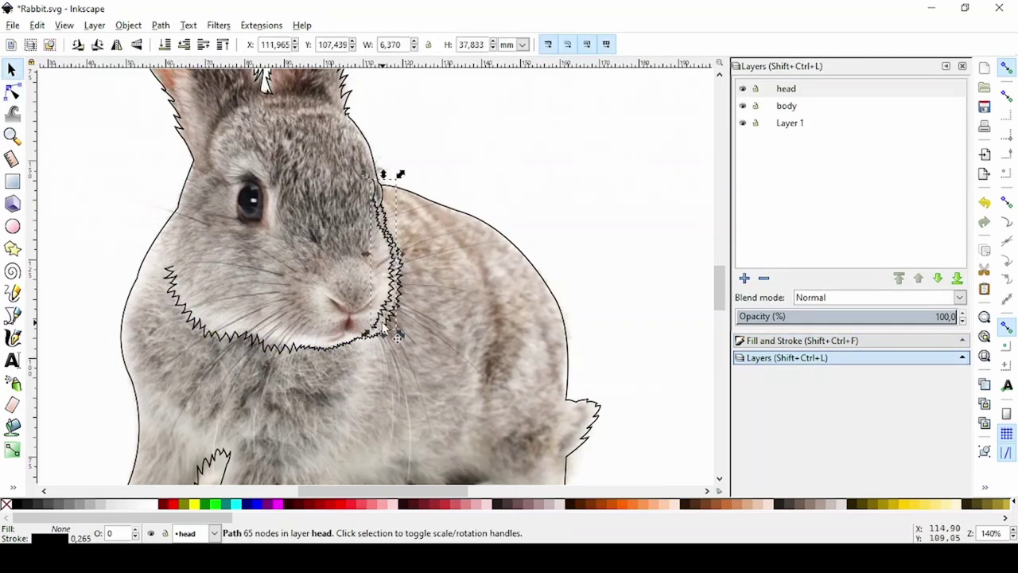
drag(391, 315, 386, 316)
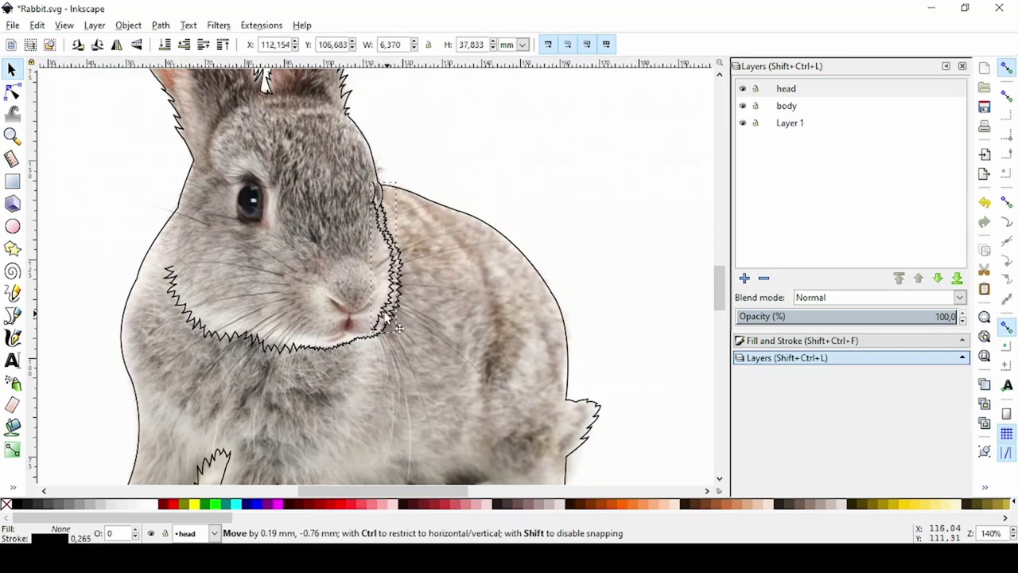
Drag the cheek zigzag's top node onto the end of the head outline.
ctrl+scroll(386, 315, up, 3)
key(n)
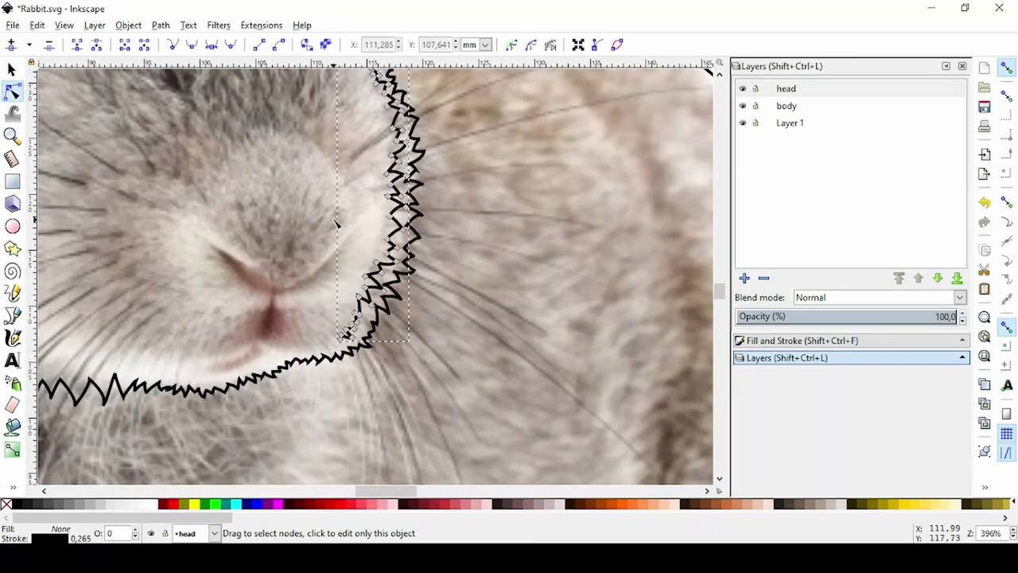
click(371, 341)
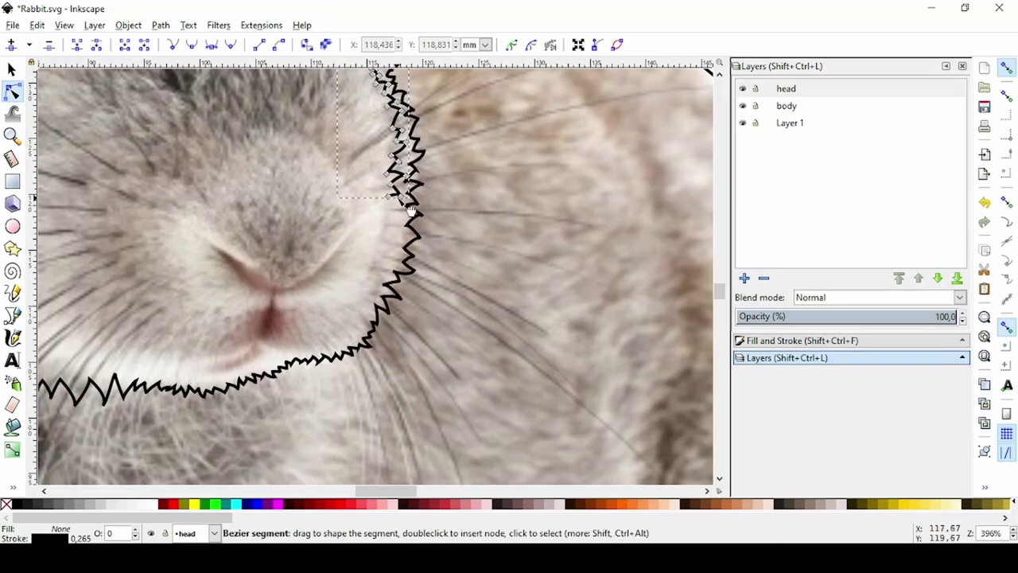
scroll(446, 223, up, 5)
click(400, 274)
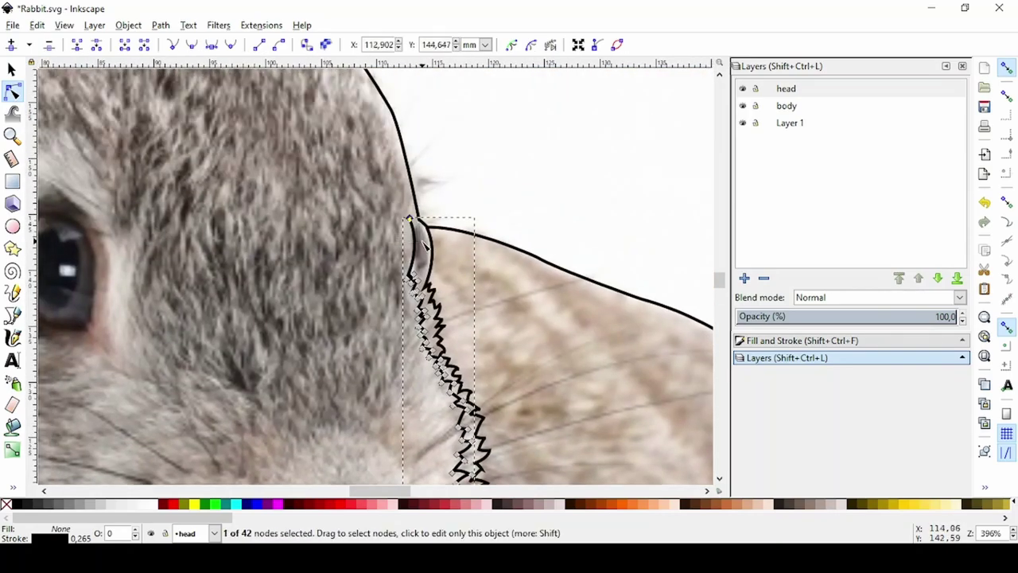
ctrl+scroll(400, 274, up, 3)
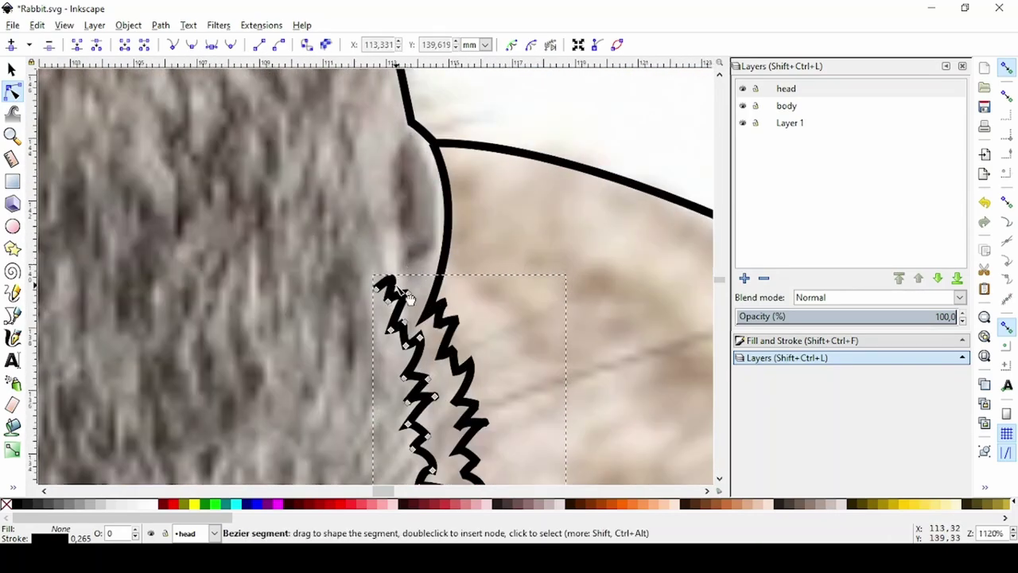
drag(405, 325, 409, 335)
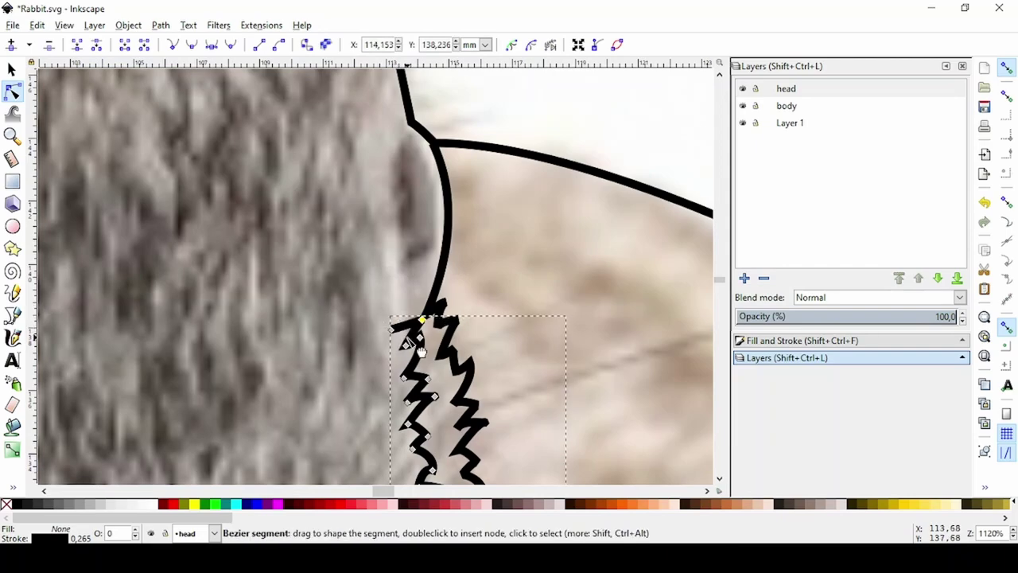
Draw a black curve from the cheek zigzag's top tip to the head outline's upper corner, then ease its bulge.
key(b)
click(422, 314)
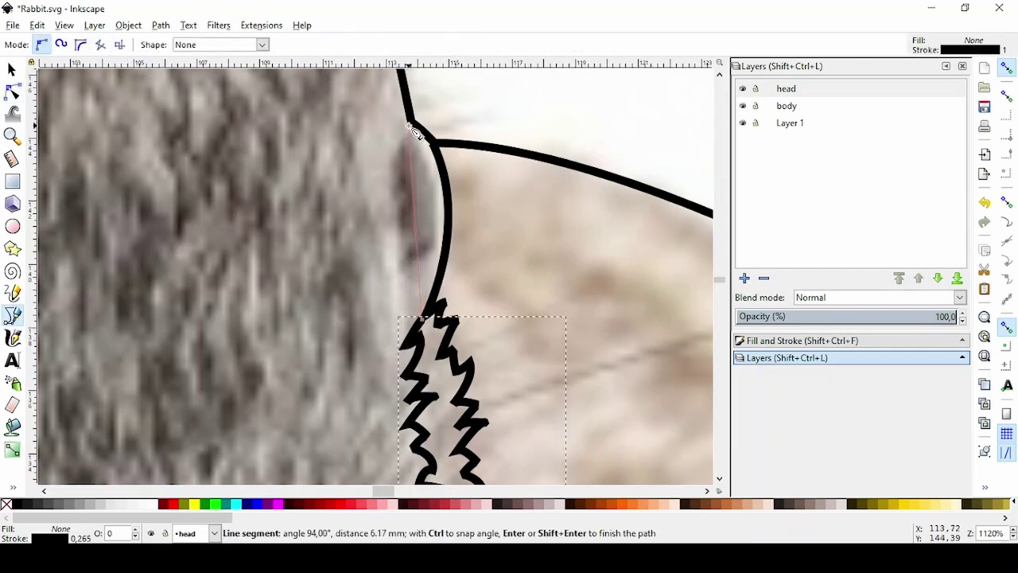
drag(394, 217, 399, 164)
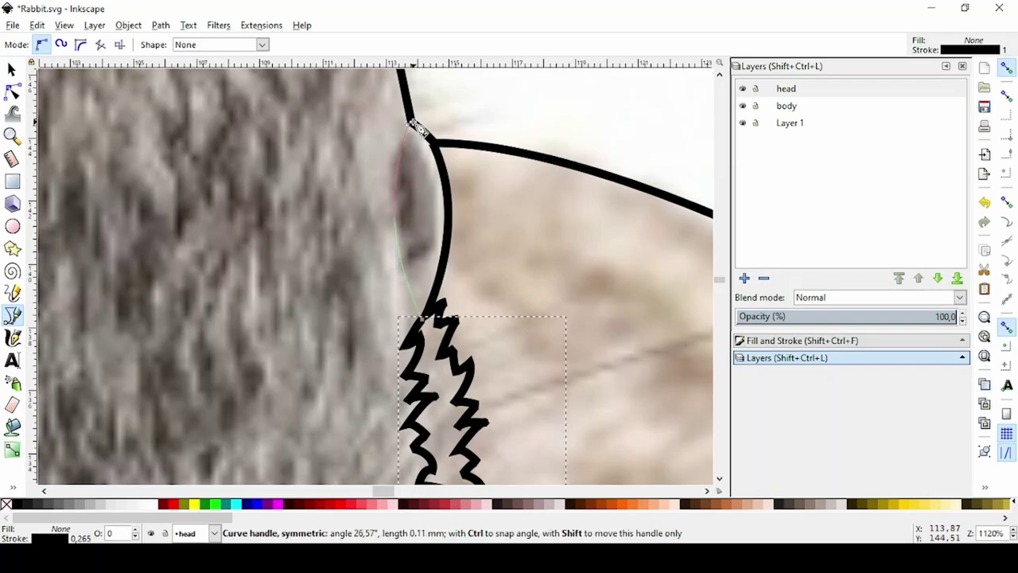
click(410, 124)
key(n)
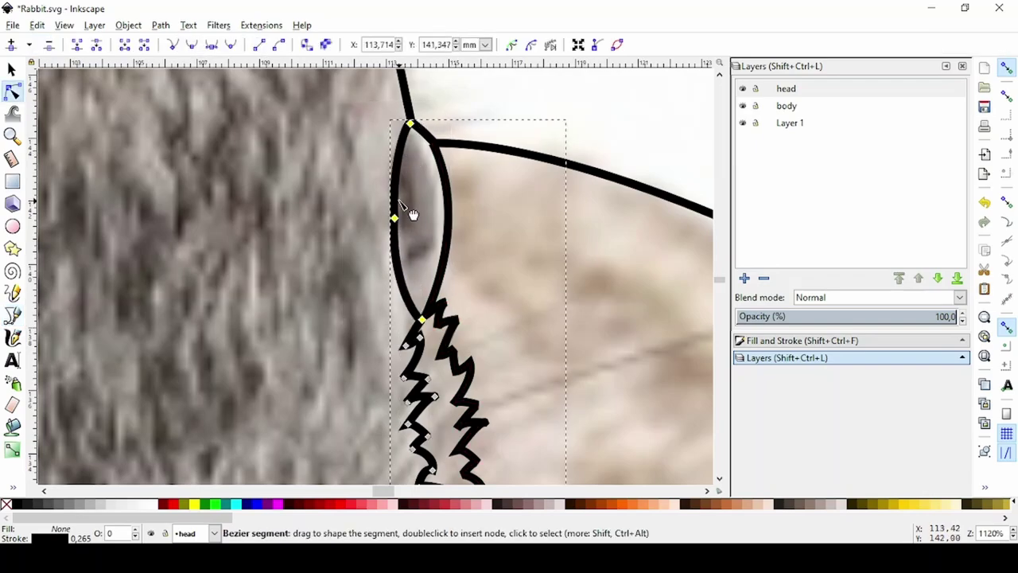
drag(394, 218, 391, 214)
click(532, 279)
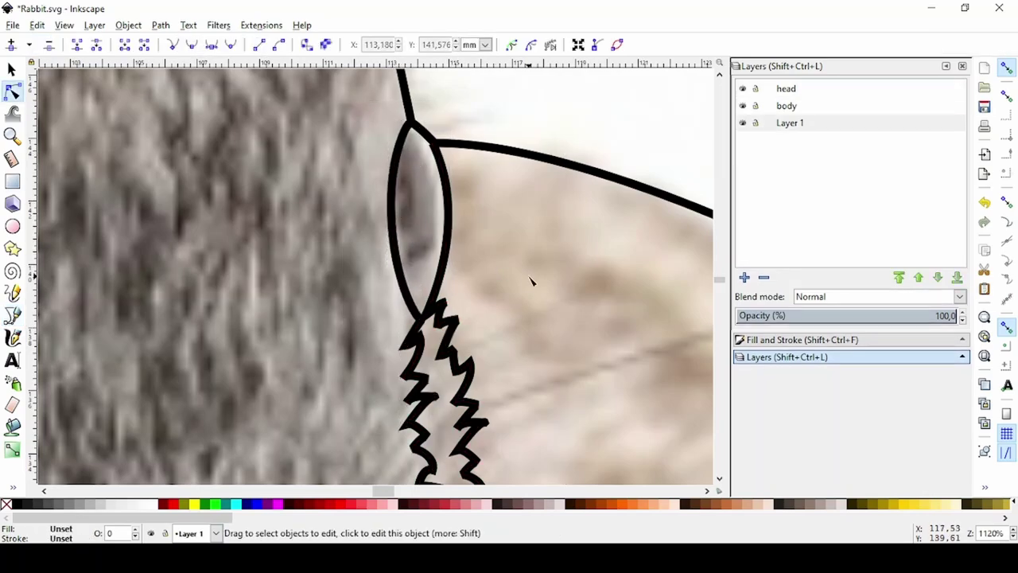
key(5)
scroll(429, 350, up, 2)
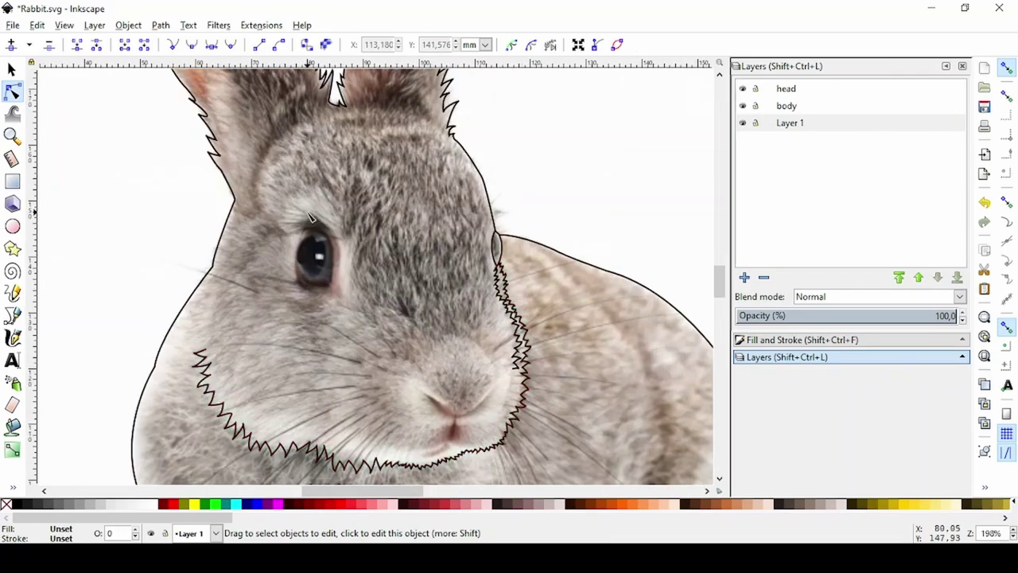
Make Layer 1 current and select the zigzag fur line beside the nose.
key(5)
click(743, 124)
key(3)
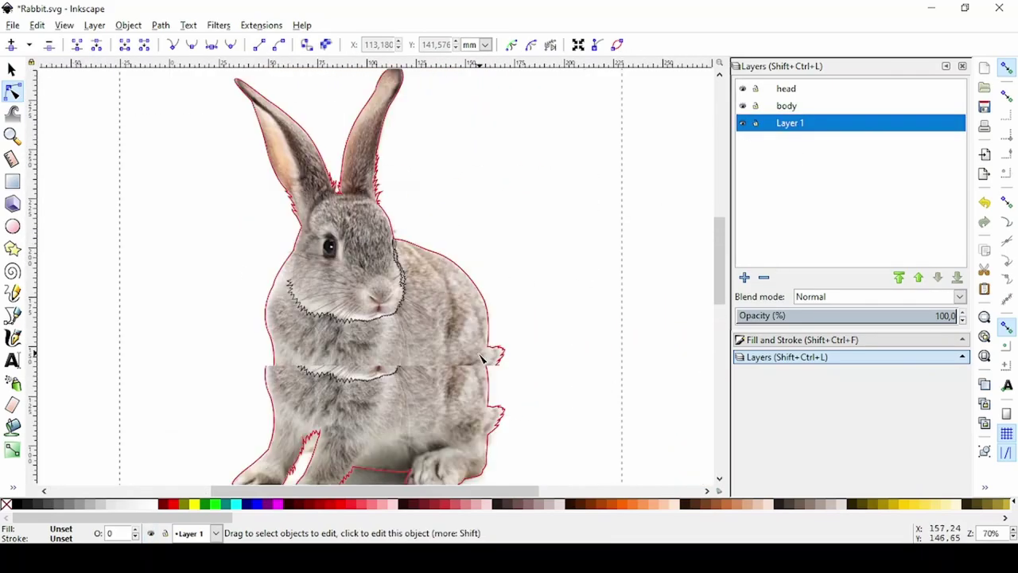
scroll(339, 223, up, 3)
click(429, 207)
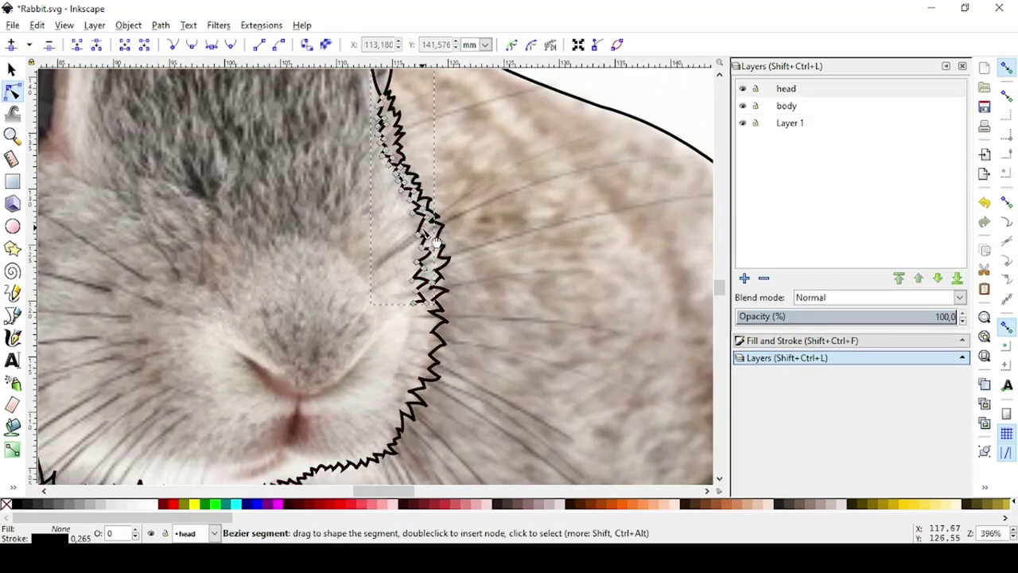
scroll(433, 207, up, 2)
Drag several zigzag points up, left and down so the teeth follow the cheek evenly.
drag(433, 205, 421, 199)
drag(435, 247, 437, 267)
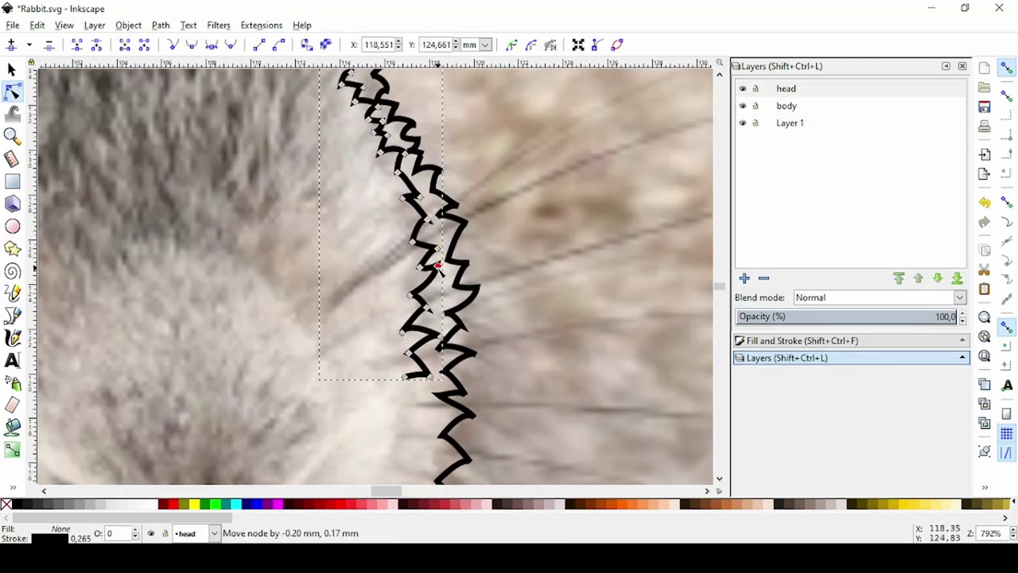
click(427, 308)
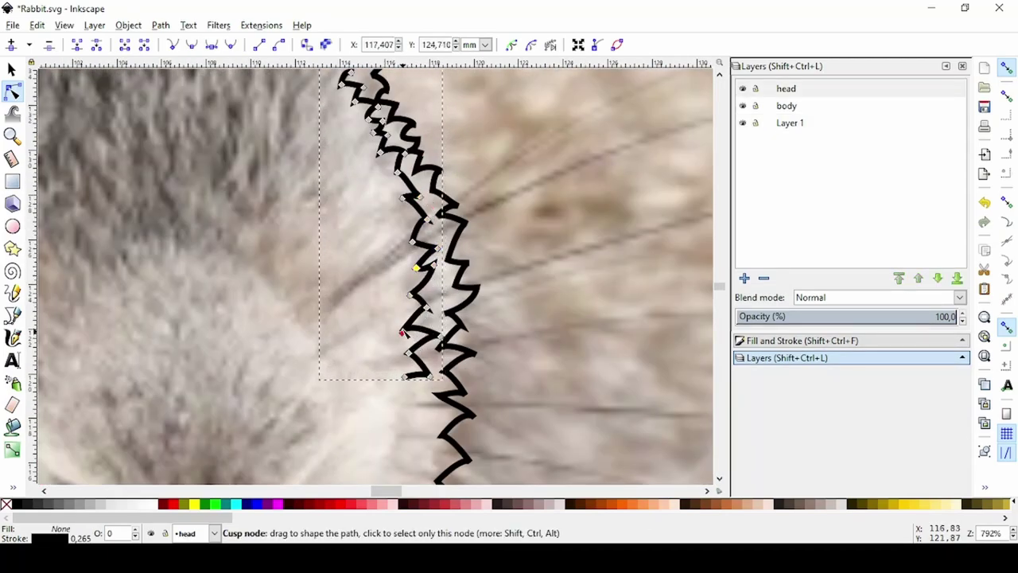
scroll(375, 194, up, 3)
drag(402, 249, 407, 283)
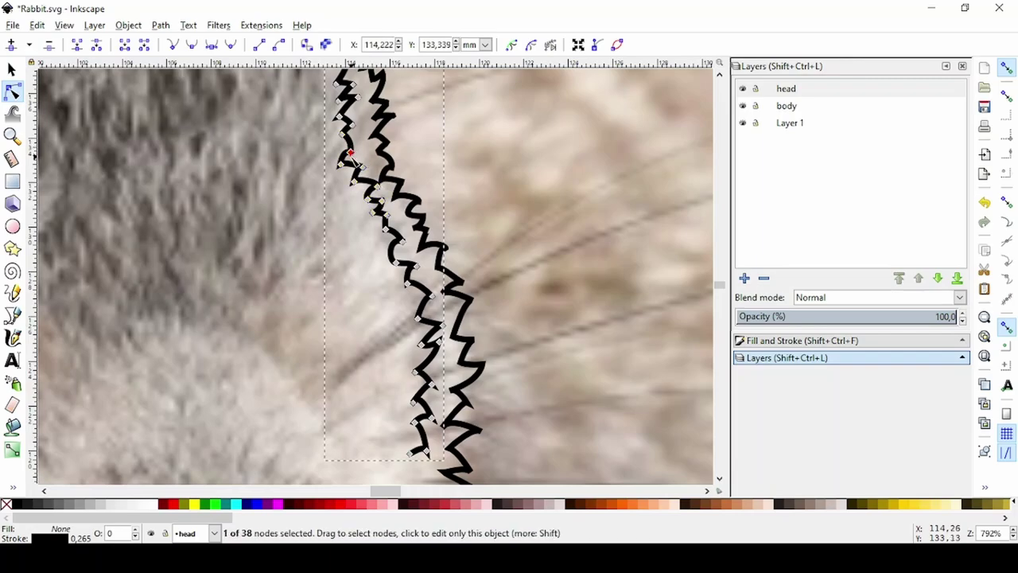
scroll(413, 280, down, 2)
key(Escape)
scroll(443, 318, down, 4)
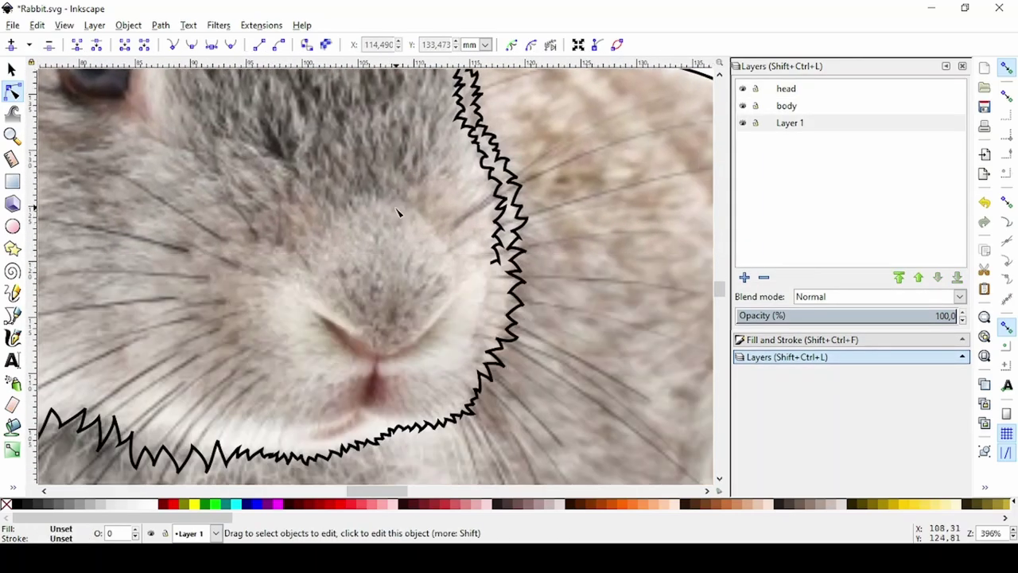
scroll(391, 336, up, 1)
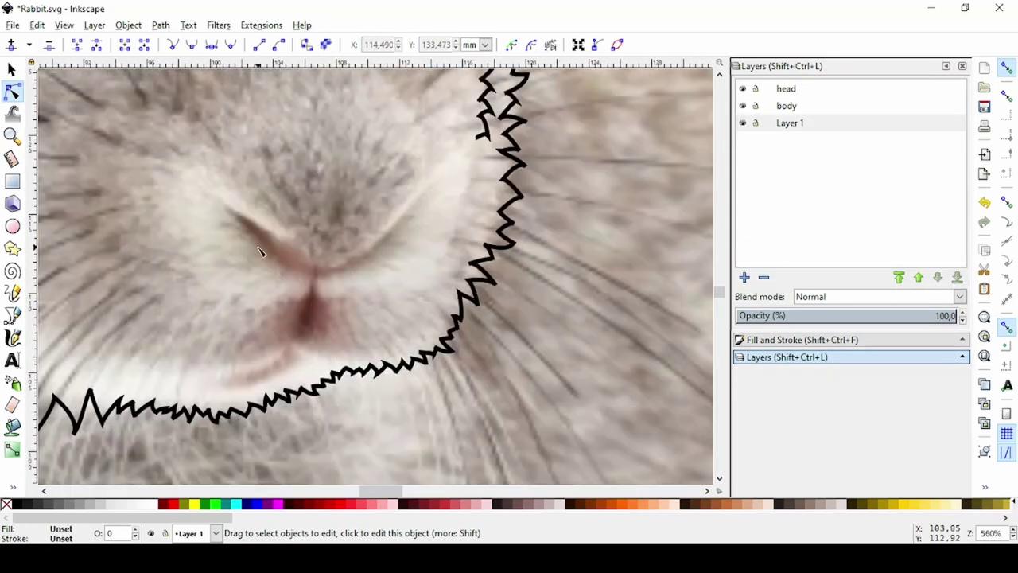
Draw the closed V-shaped nose outline with the Bezier pen.
click(12, 315)
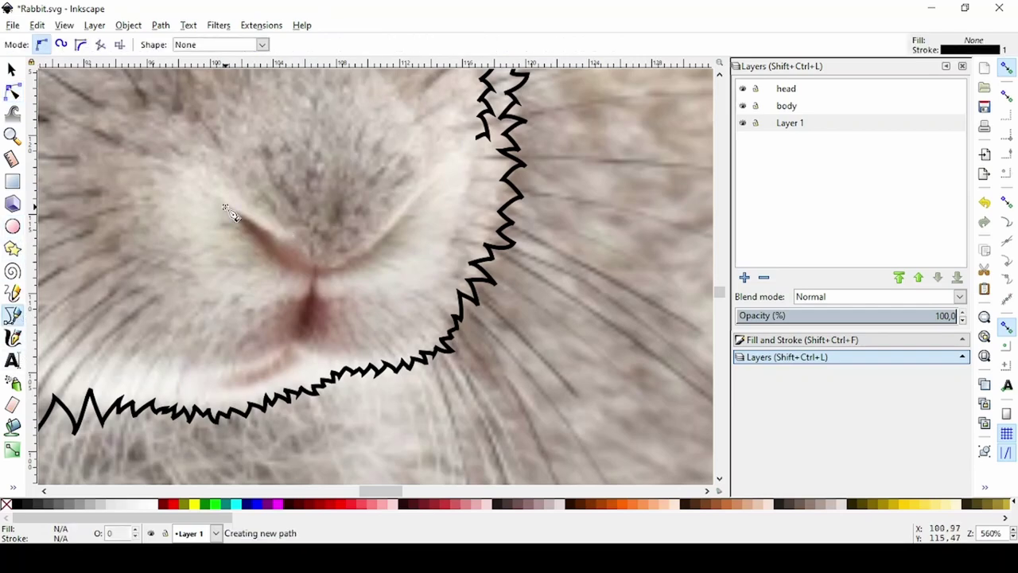
double_click(319, 267)
double_click(380, 240)
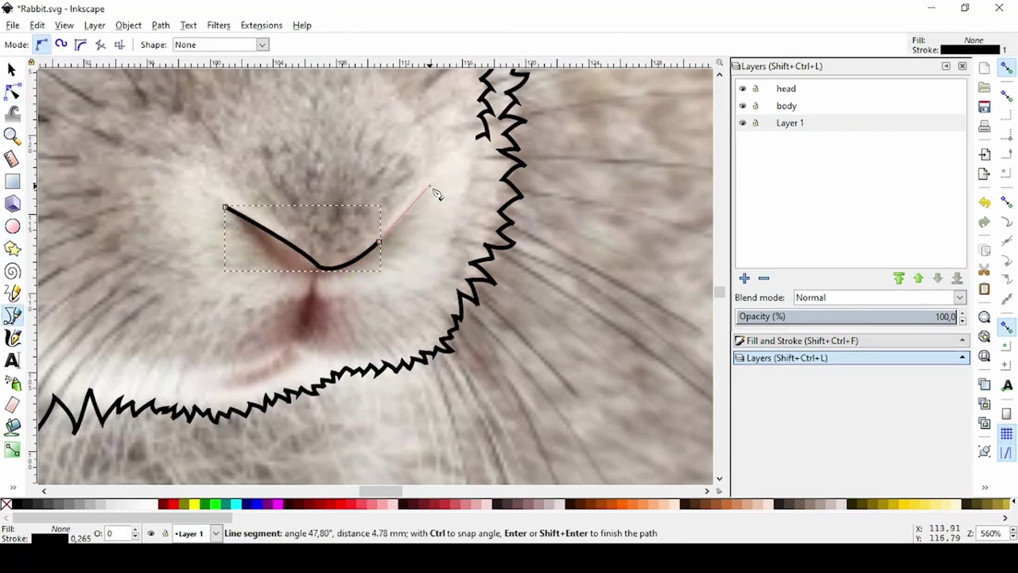
click(426, 186)
mouse_move(384, 272)
mouse_down()
mouse_move(389, 265)
mouse_move(335, 274)
mouse_up()
click(383, 259)
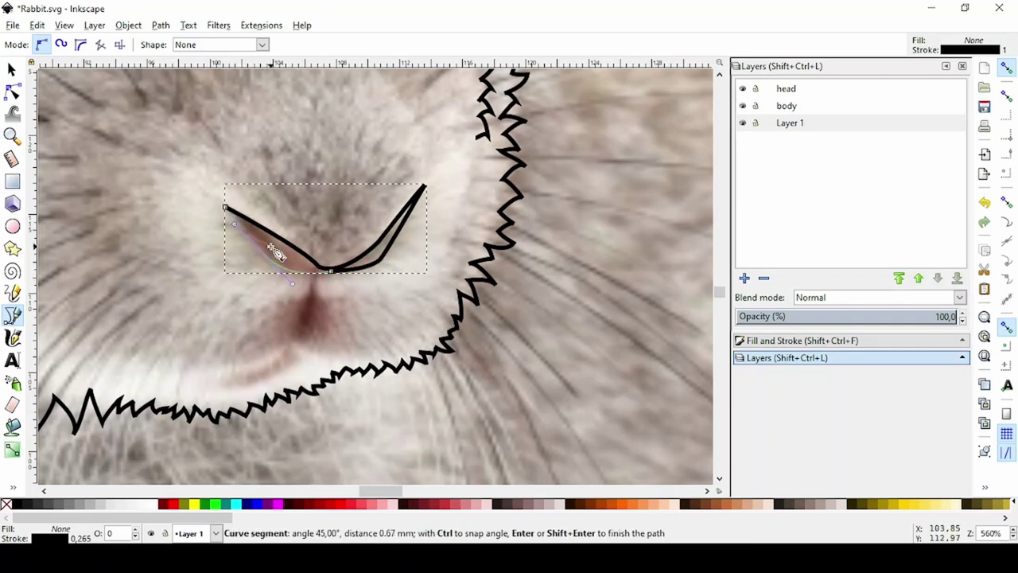
click(263, 255)
Draw a short curved mouth line running down from the nose's bottom tip.
scroll(392, 309, down, 2)
scroll(392, 308, left, 2)
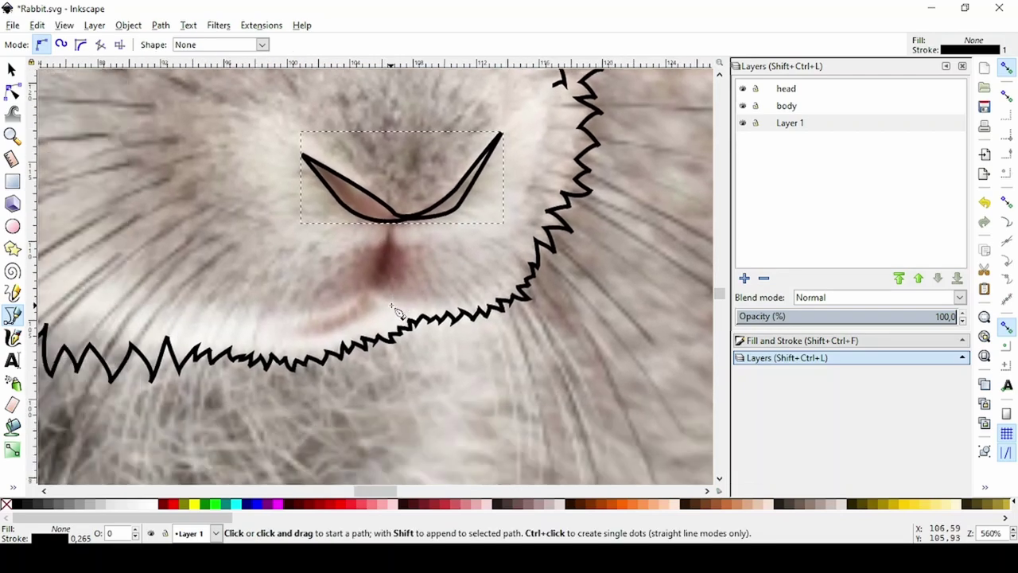
click(396, 225)
drag(372, 294, 363, 318)
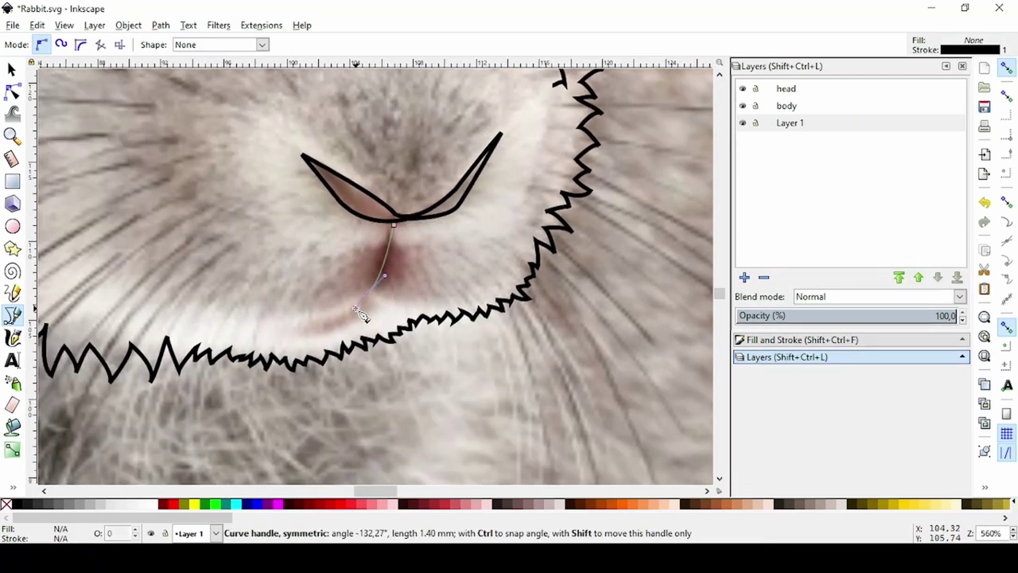
key(Return)
scroll(382, 310, down, 1)
scroll(420, 280, down, 3)
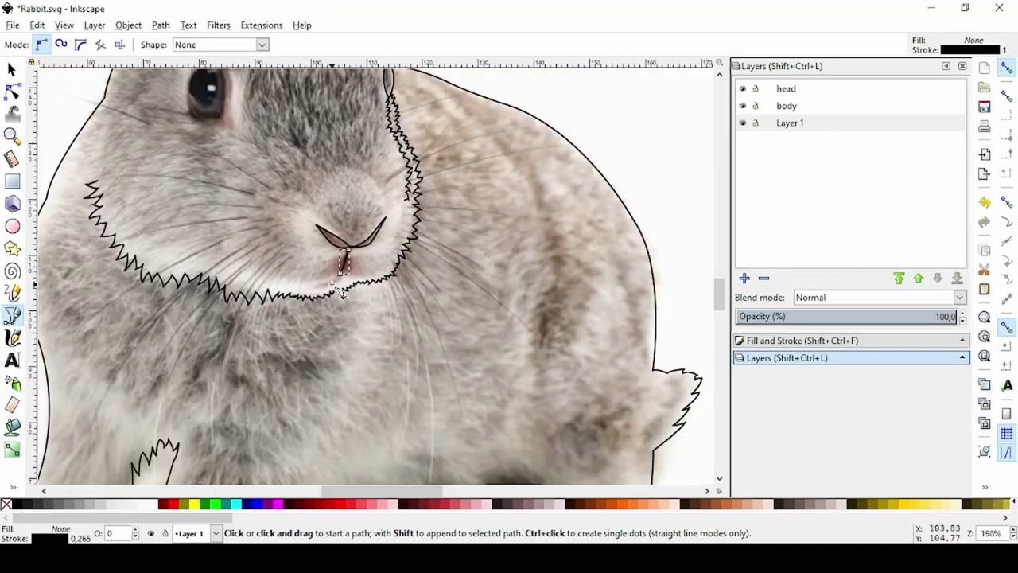
Rotate the spare zigzag piece horizontal and move it up onto the chin outline.
key(n)
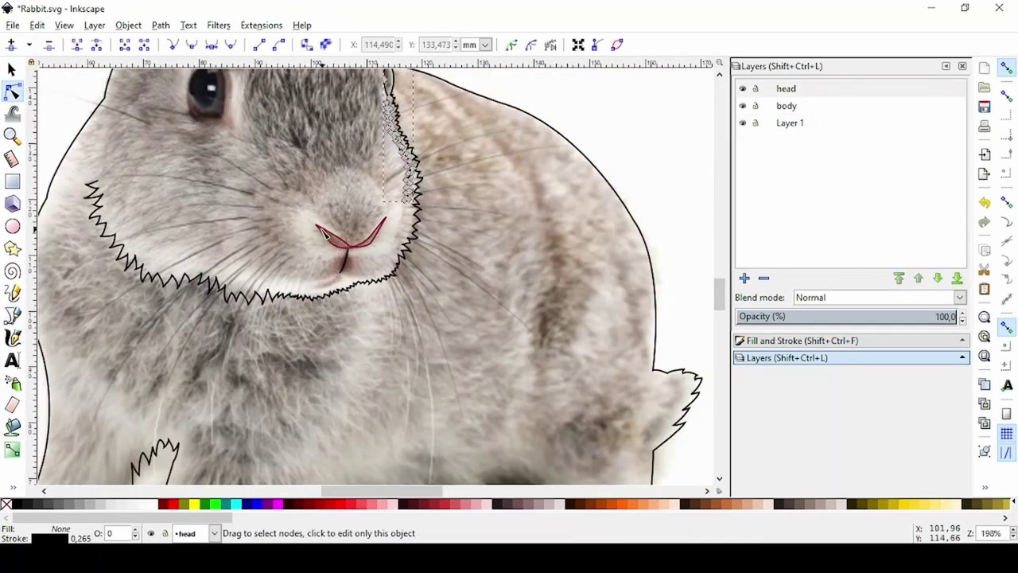
click(312, 270)
scroll(328, 272, up, 2)
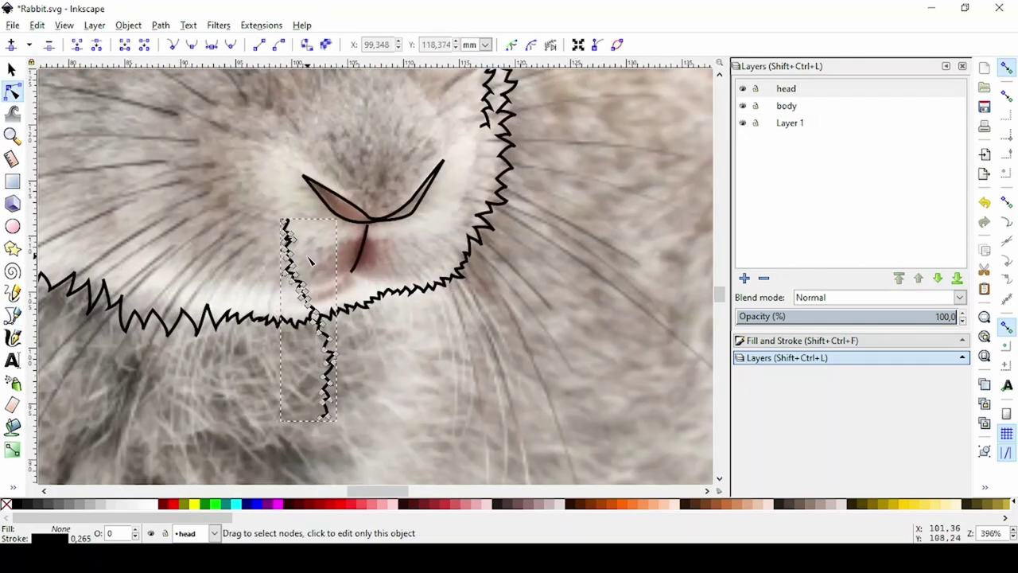
key(s)
drag(343, 210, 399, 352)
drag(310, 326, 286, 306)
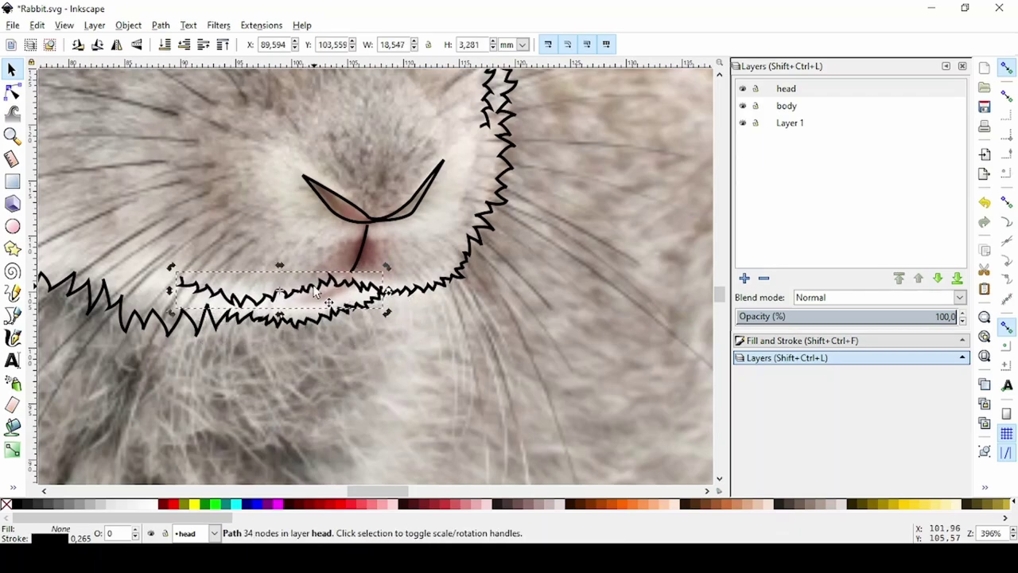
Tilt the small zigzag to match the fur and shift it further left above the chin.
key(n)
drag(163, 227, 356, 310)
key(s)
ctrl+scroll(357, 310, up, 1)
ctrl+scroll(357, 311, up, 1)
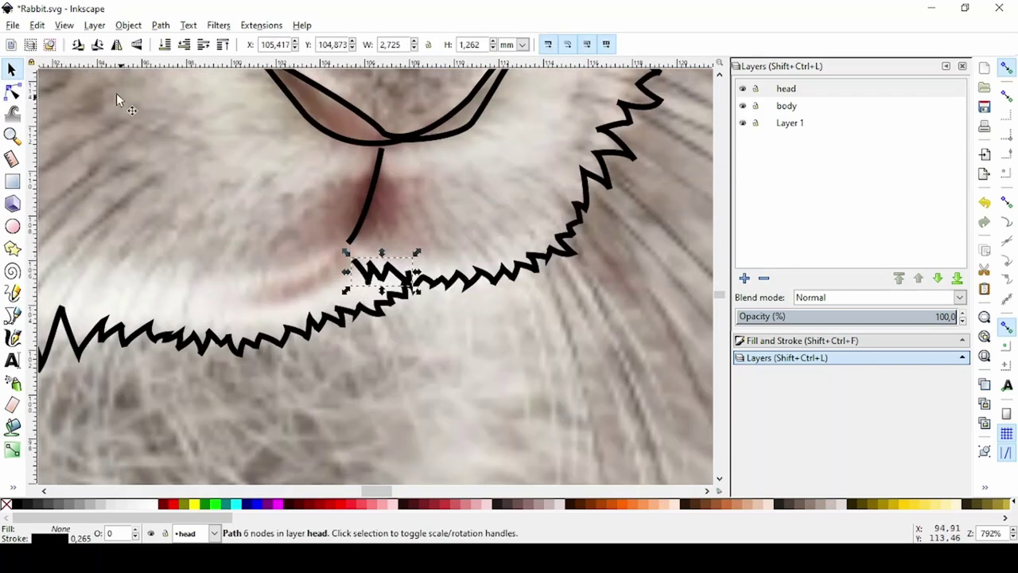
click(381, 273)
mouse_move(416, 290)
mouse_down()
mouse_move(293, 294)
mouse_move(312, 309)
mouse_up()
scroll(299, 300, left, 2)
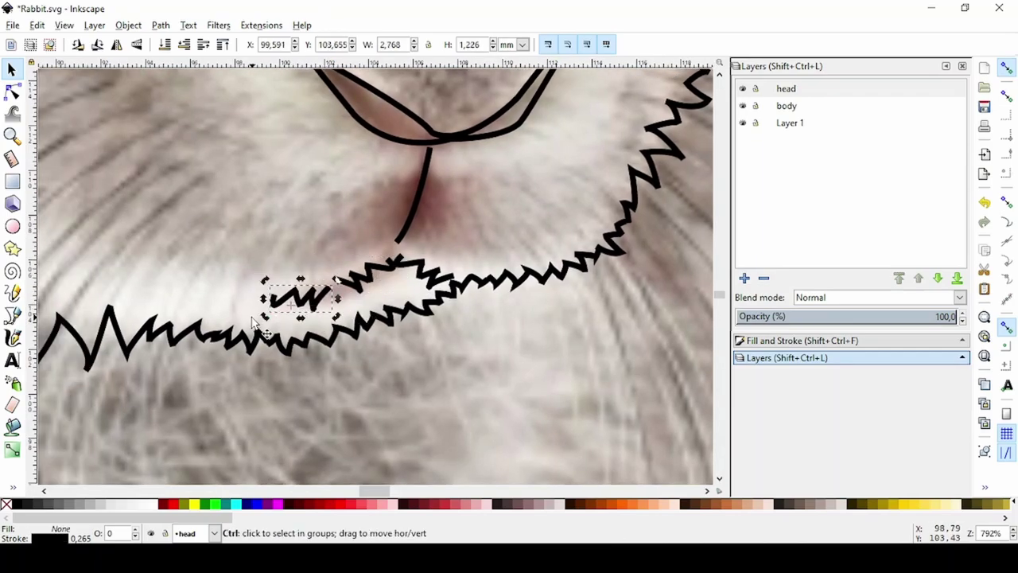
scroll(253, 322, down, 3)
scroll(239, 311, up, 2)
scroll(238, 306, up, 1)
drag(234, 301, 183, 291)
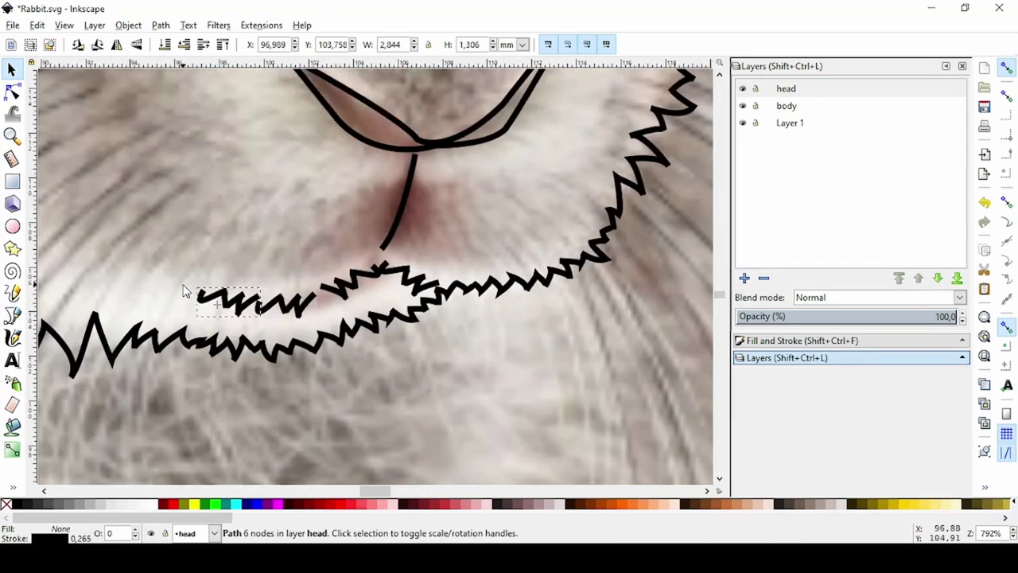
Stretch the small zigzag to the other piece and join their end points, then undo the join.
scroll(314, 294, up, 1)
key(n)
click(234, 302)
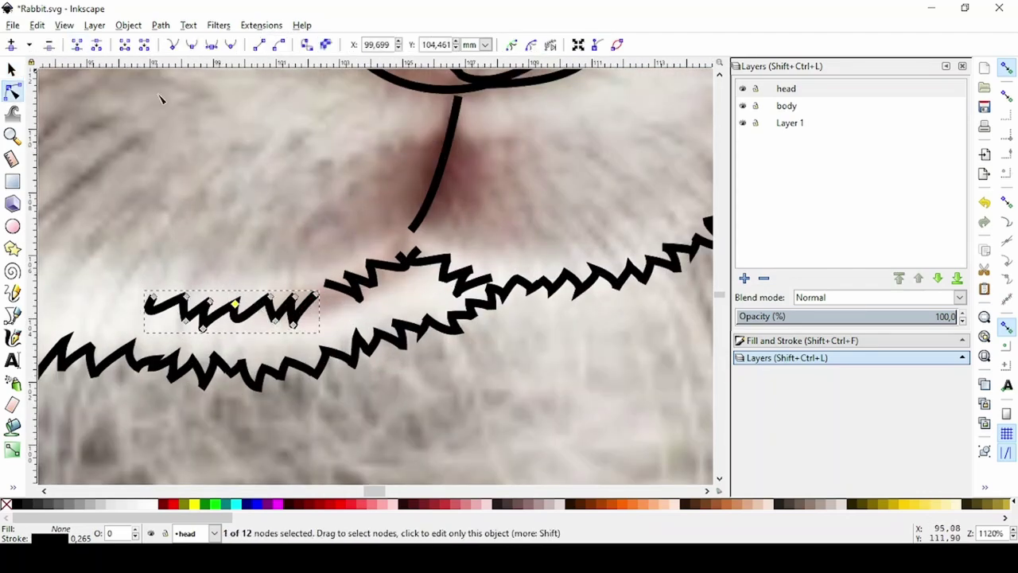
drag(316, 296, 404, 251)
key(shift+j)
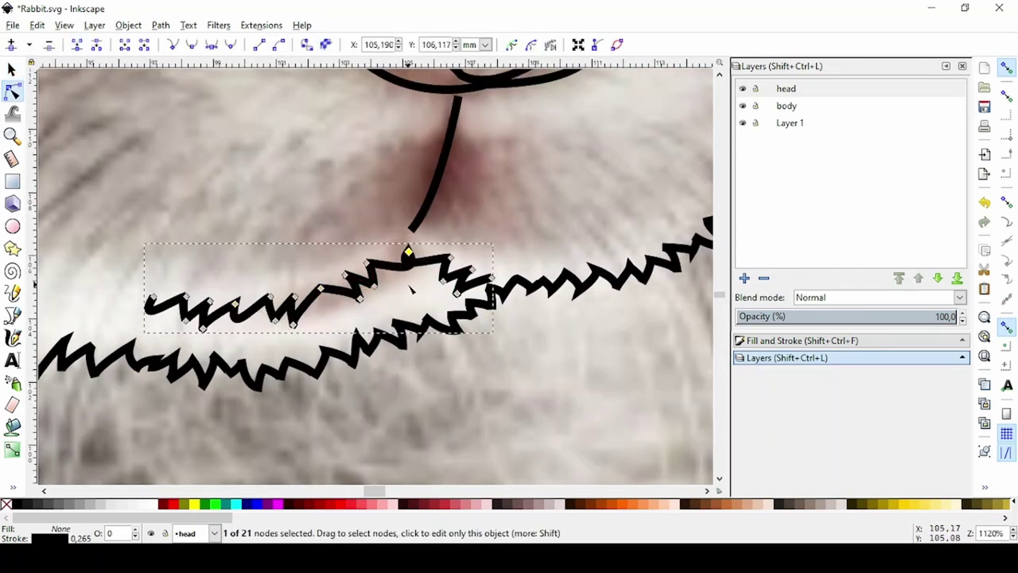
mouse_move(429, 288)
mouse_down()
mouse_move(444, 278)
mouse_move(400, 282)
mouse_move(400, 257)
mouse_move(390, 262)
mouse_move(400, 277)
mouse_move(386, 253)
mouse_up()
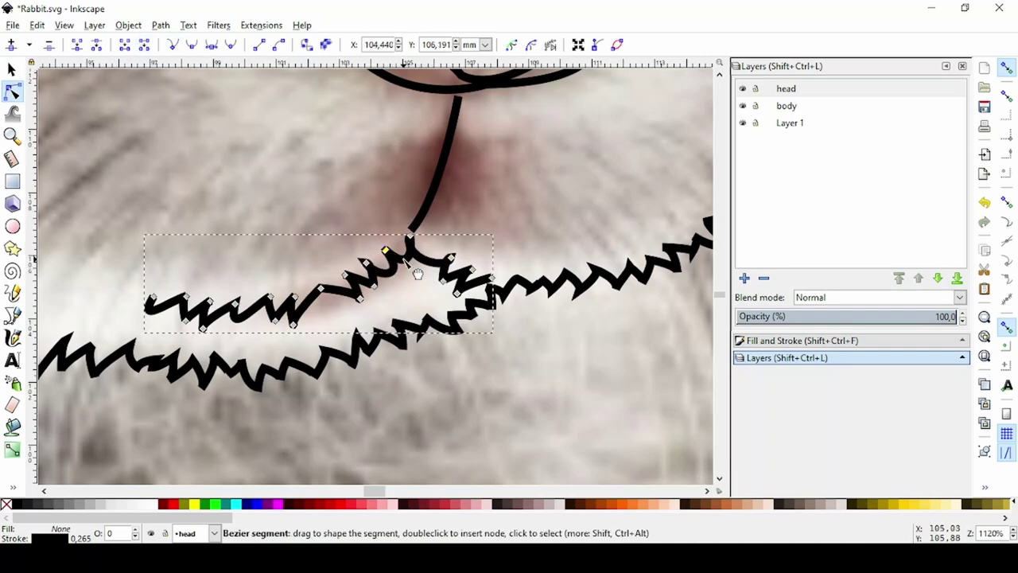
key(ctrl+z)
key(ctrl+z)
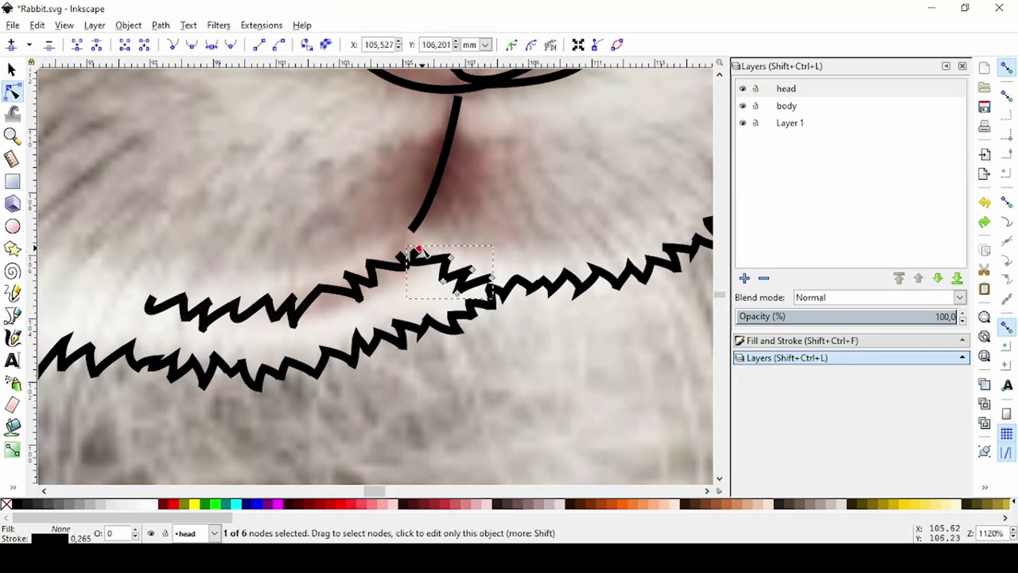
key(ctrl+z)
Append the chin zigzag to the end of the nose line with a curved node.
key(b)
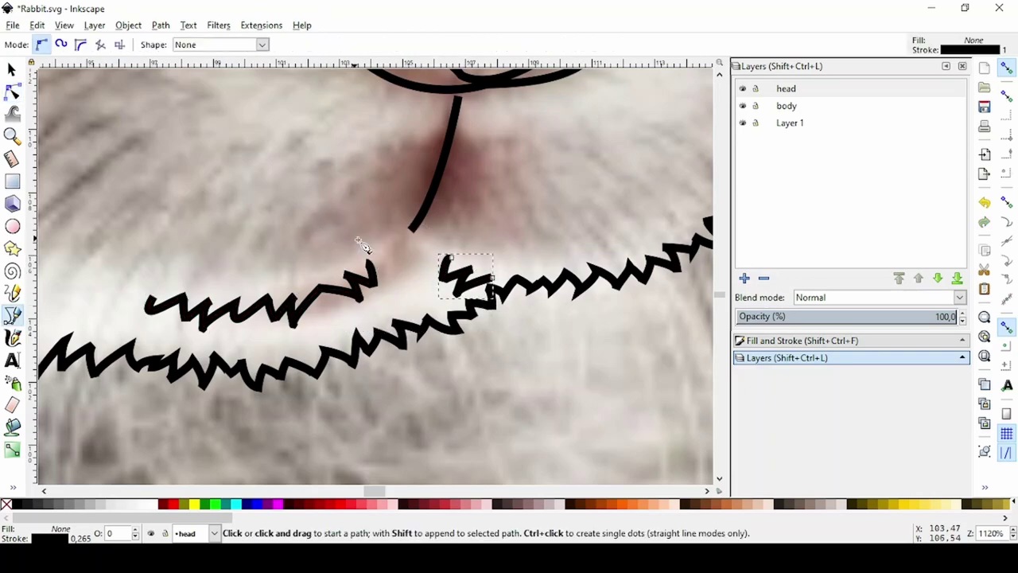
ctrl+scroll(453, 270, up, 2)
click(376, 206)
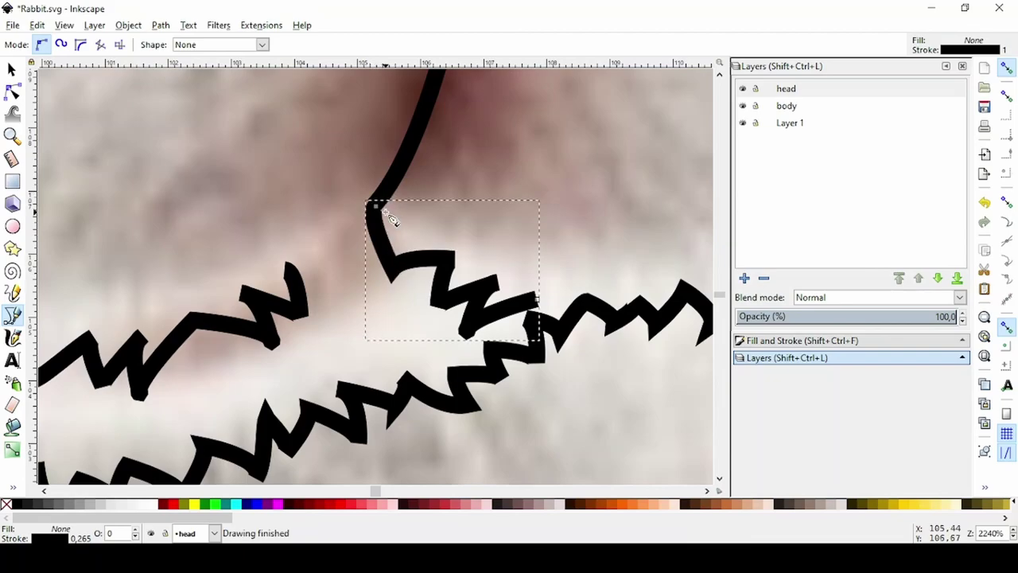
drag(347, 290, 347, 287)
click(287, 269)
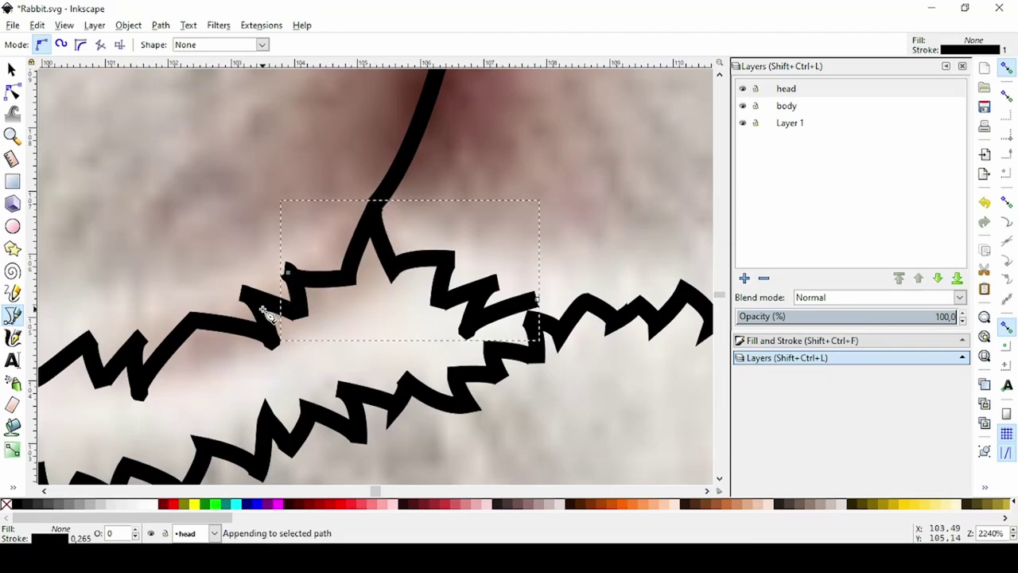
key(s)
Reshape the chin zigzag's segments beside the nose line.
click(303, 285)
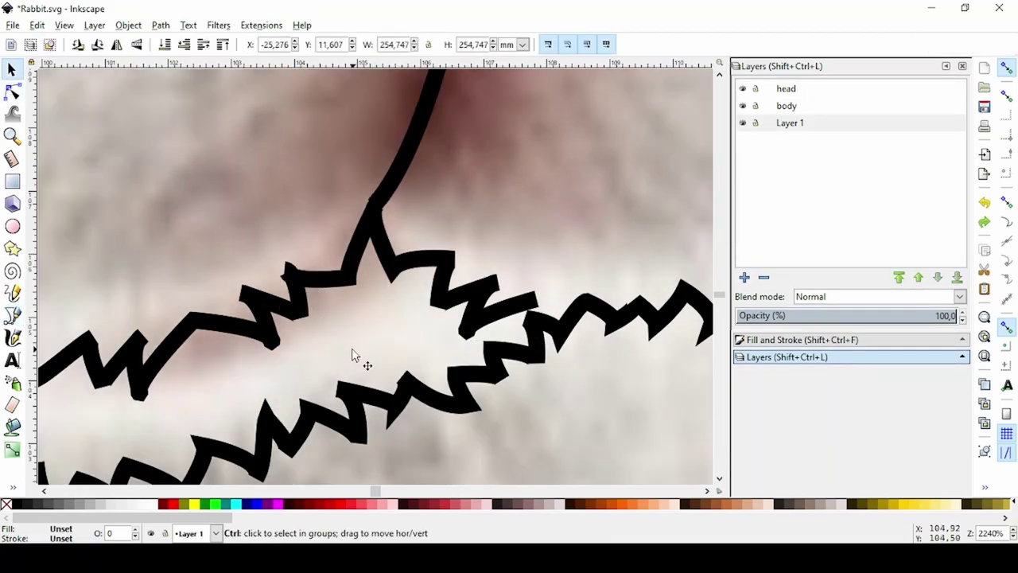
click(251, 287)
key(n)
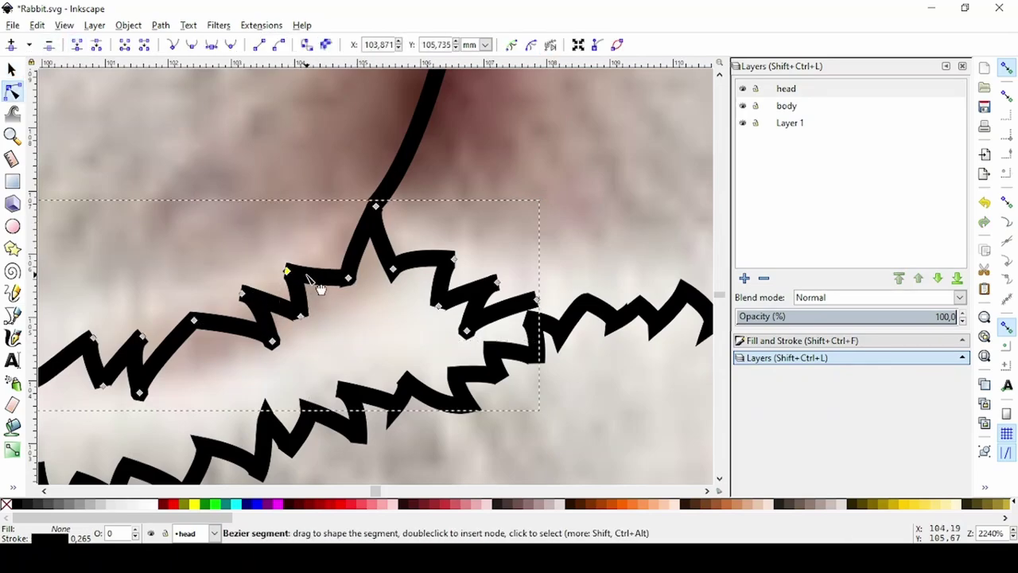
drag(306, 275, 320, 277)
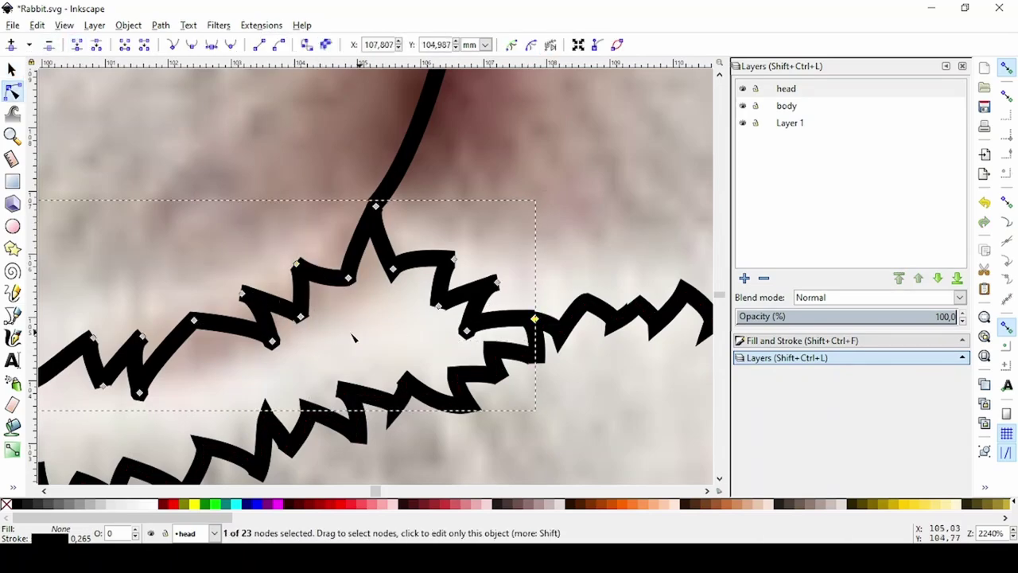
ctrl+scroll(446, 298, down, 1)
drag(445, 298, 450, 295)
ctrl+scroll(413, 318, down, 3)
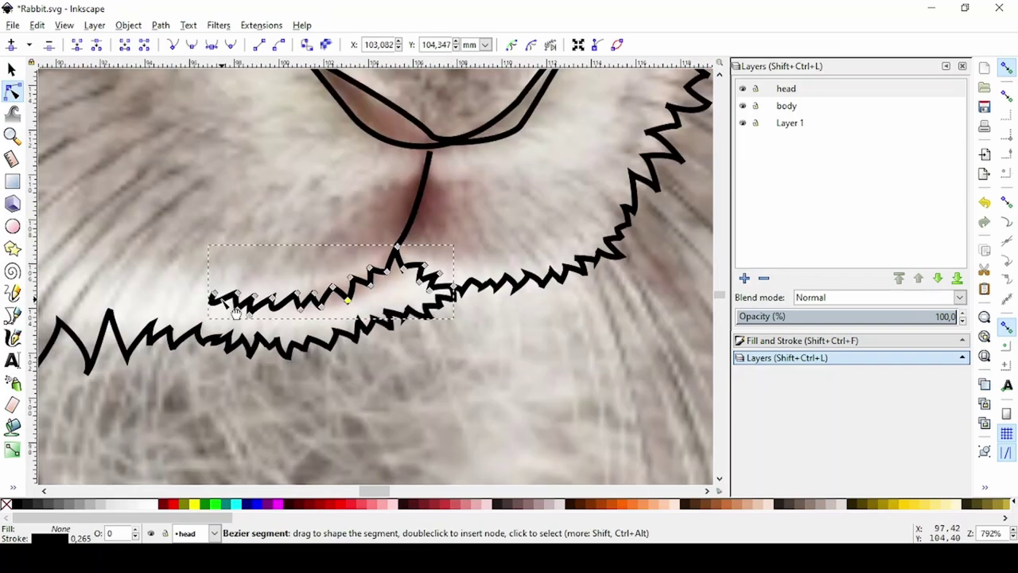
ctrl+scroll(348, 342, down, 3)
click(348, 342)
Nudge a group of the upper chin zigzag's nodes slightly right.
ctrl+scroll(300, 333, up, 5)
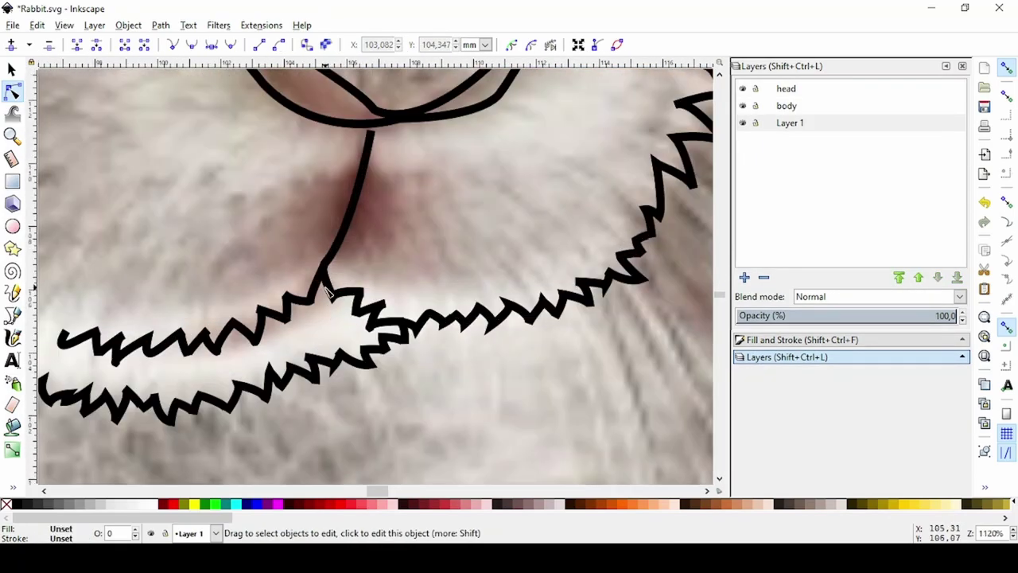
scroll(157, 313, down, 1)
scroll(157, 313, left, 3)
click(342, 310)
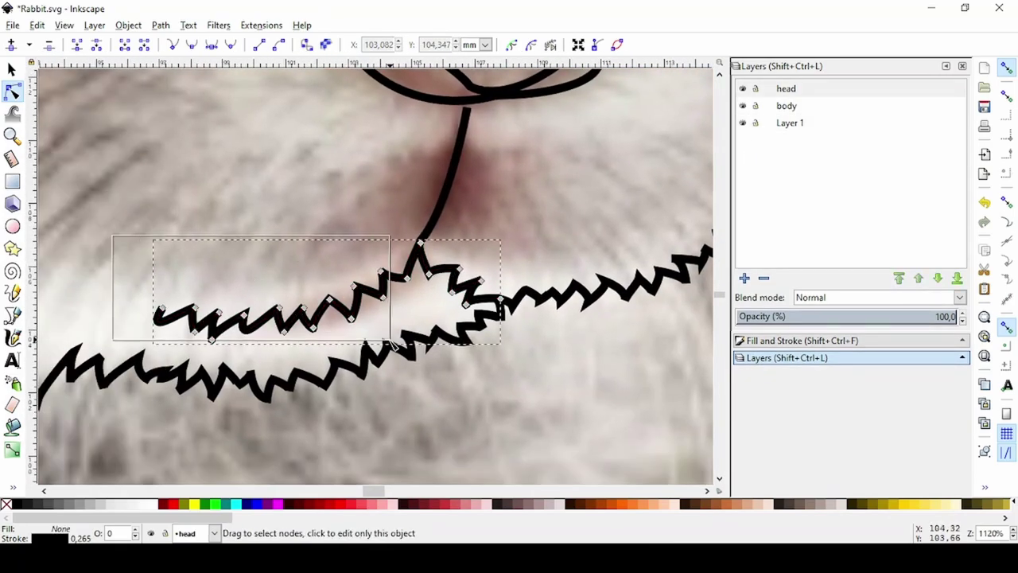
drag(351, 302, 340, 315)
drag(395, 268, 406, 270)
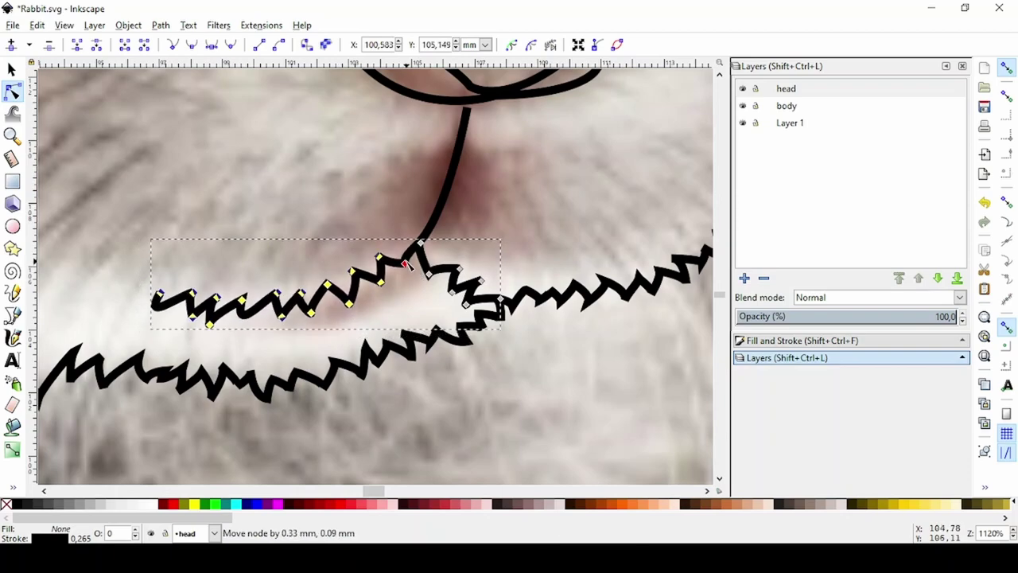
Draw a curved fur stroke under the mouth, discarding a stray extra path.
key(b)
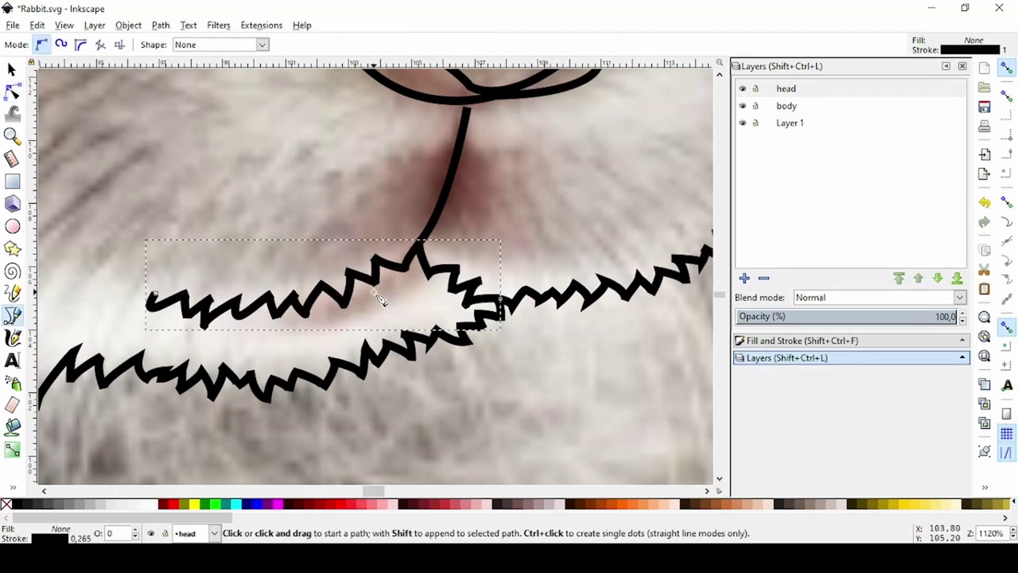
click(372, 283)
click(345, 300)
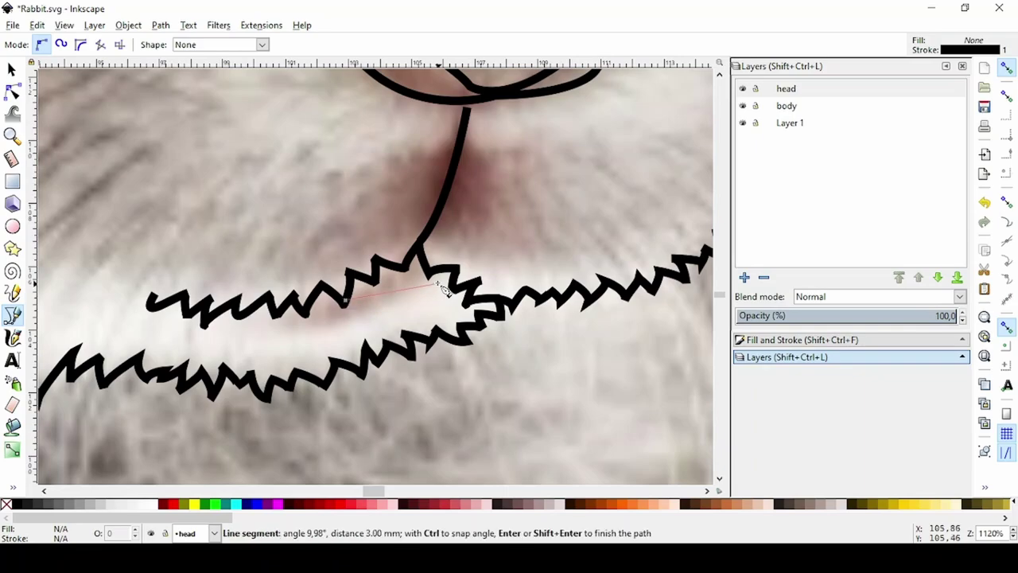
drag(437, 275, 461, 246)
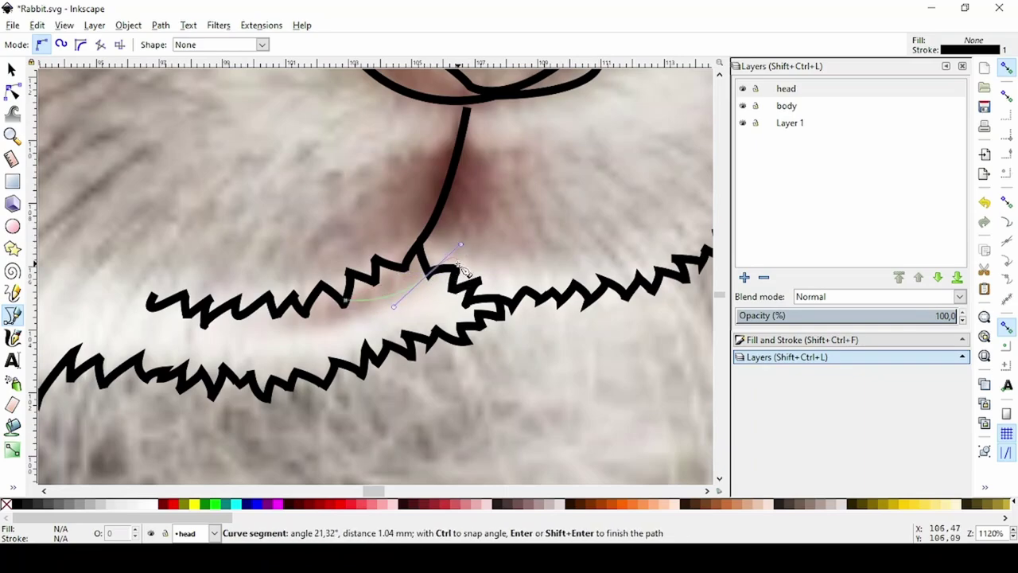
key(Return)
scroll(470, 244, down, 2)
scroll(487, 272, down, 5)
click(681, 114)
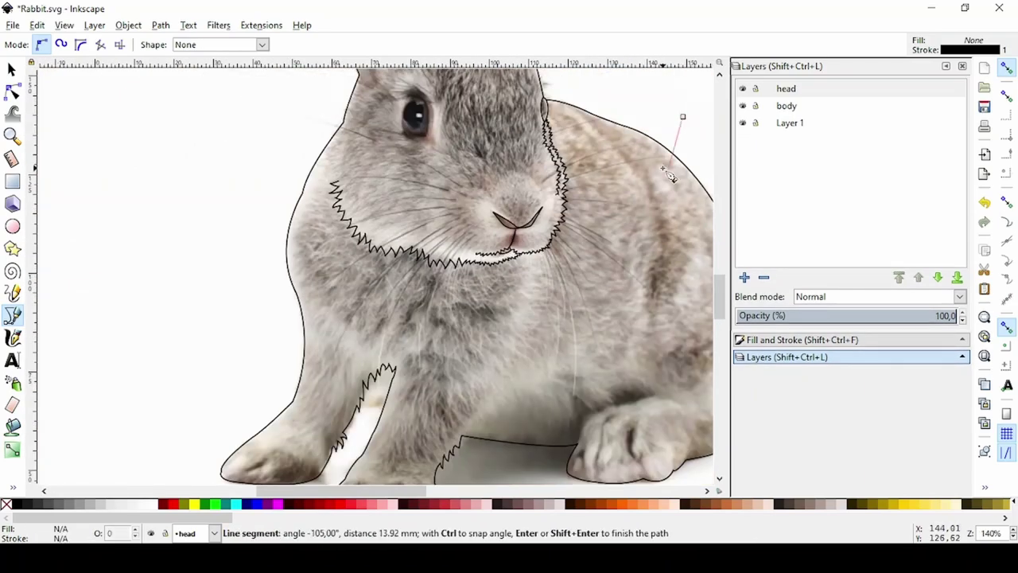
key(Escape)
Add a short curve near the mouth.
scroll(477, 231, up, 4)
scroll(494, 256, up, 2)
drag(397, 265, 446, 257)
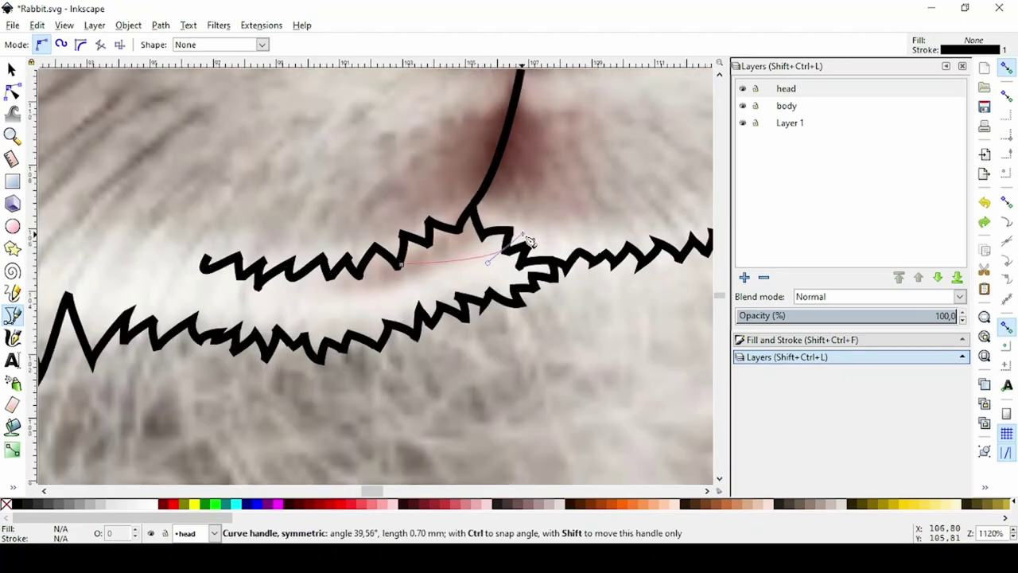
click(546, 235)
key(Return)
Make the head layer current and select the mouth lines.
scroll(546, 236, down, 7)
click(335, 268)
scroll(341, 272, right, 3)
click(758, 125)
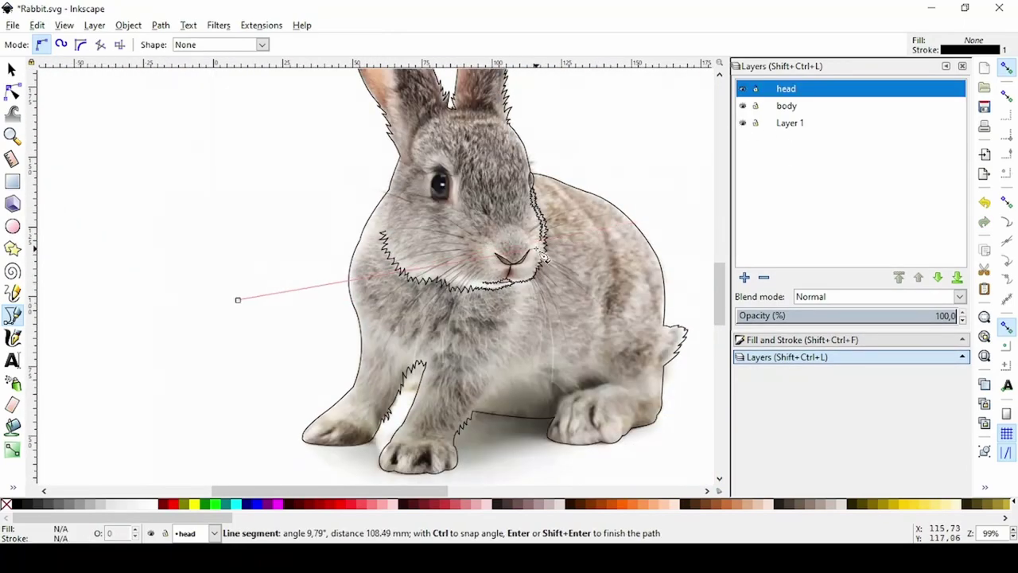
key(s)
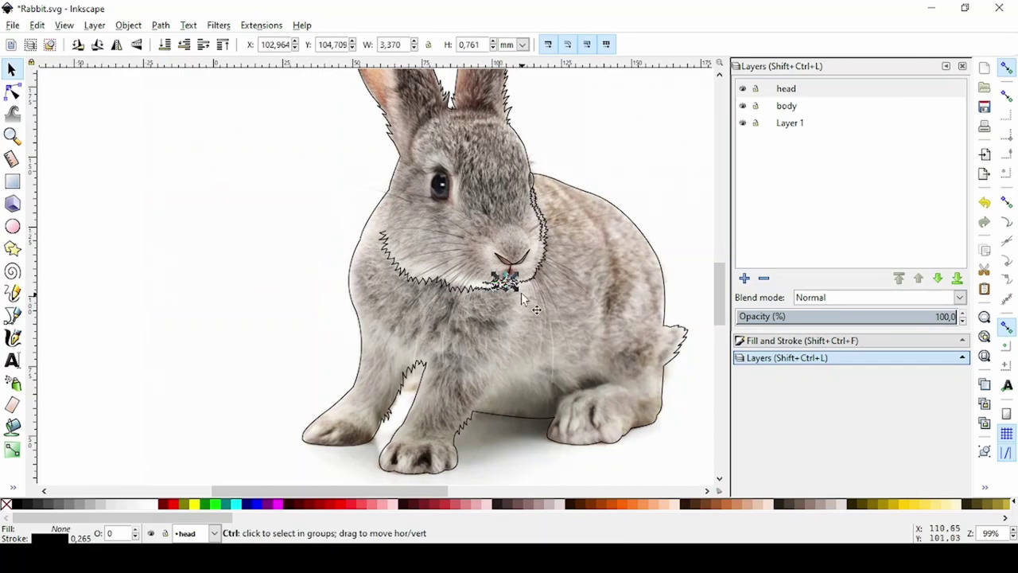
scroll(516, 292, up, 2)
click(496, 260)
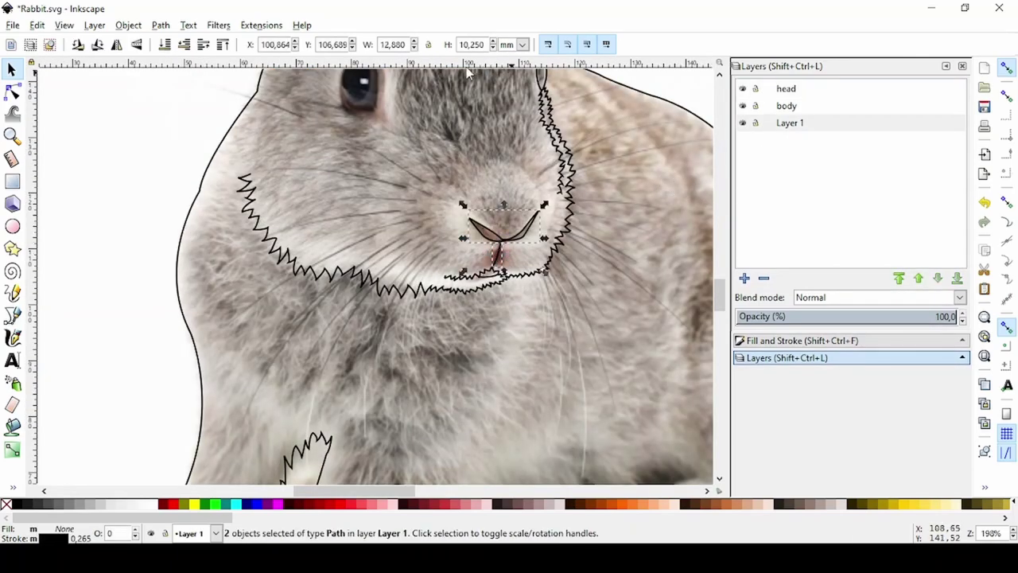
Move the selected mouth and jaw paths into the 'head' layer.
click(94, 24)
click(175, 182)
click(559, 374)
click(685, 189)
scroll(685, 190, down, 3)
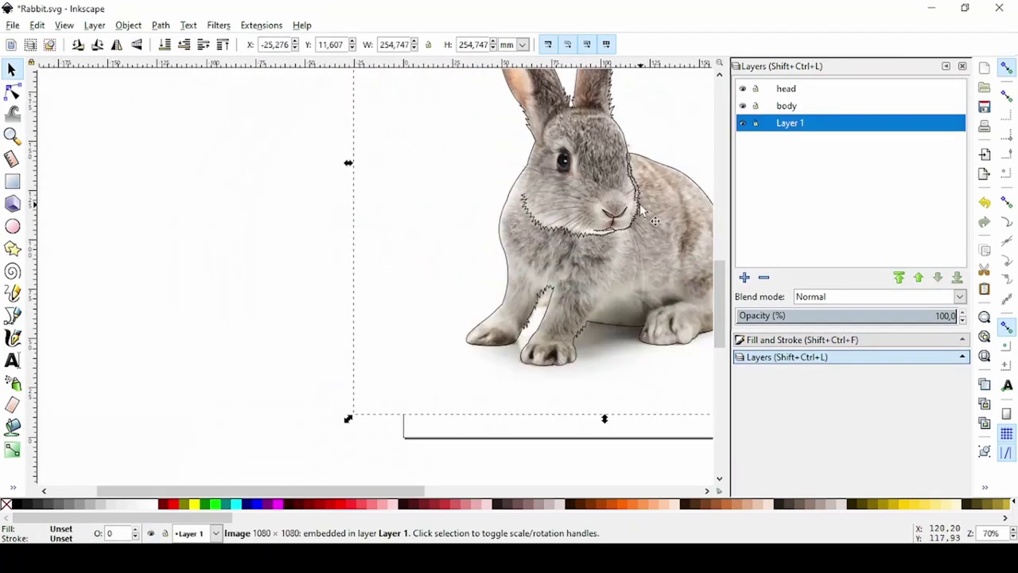
scroll(426, 208, up, 2)
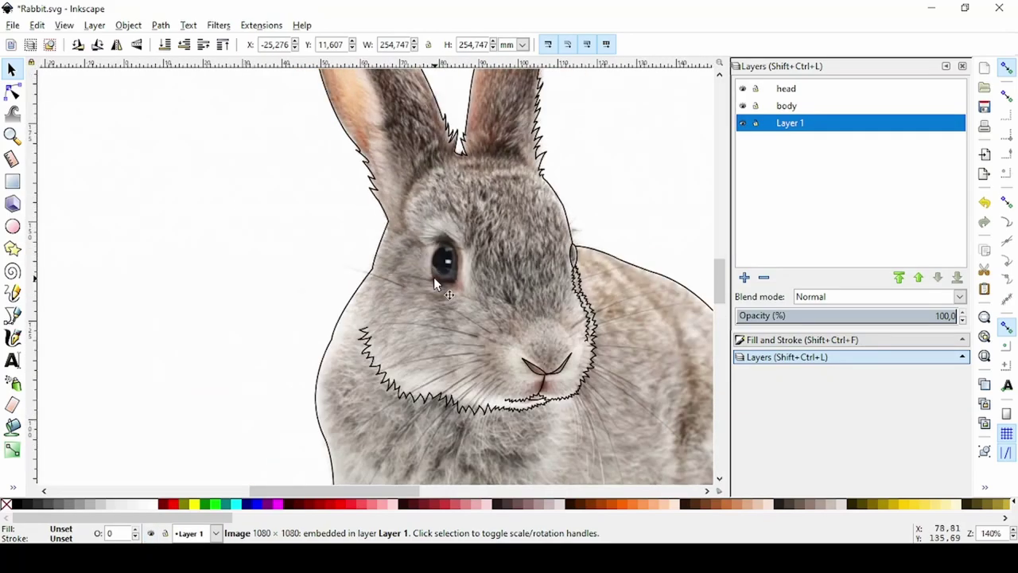
Move a copy of the cheek zigzag aside, rotate it, and delete nodes to leave a short fragment.
click(561, 404)
drag(561, 404, 315, 365)
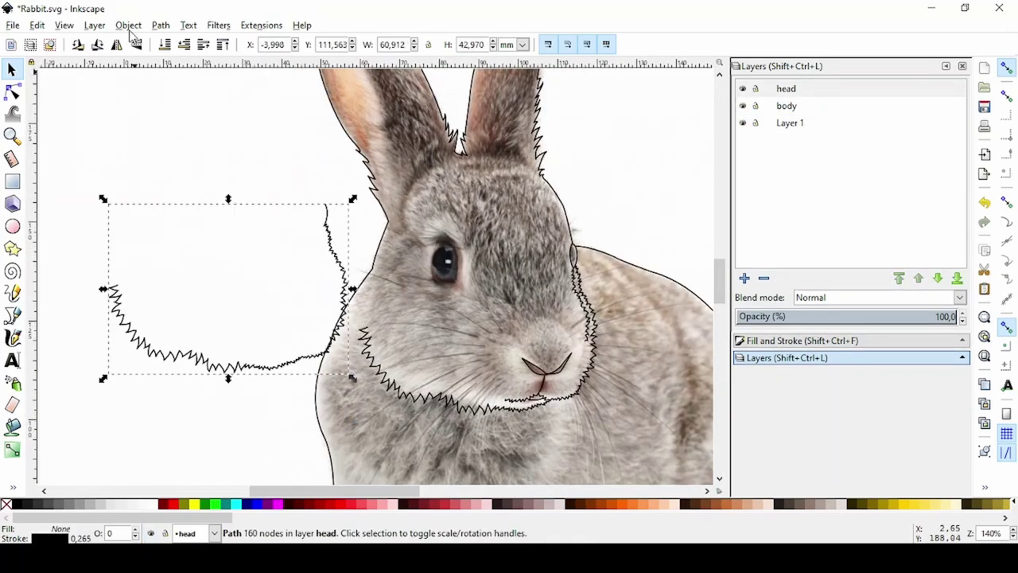
click(97, 44)
click(97, 44)
key(n)
drag(184, 144, 355, 225)
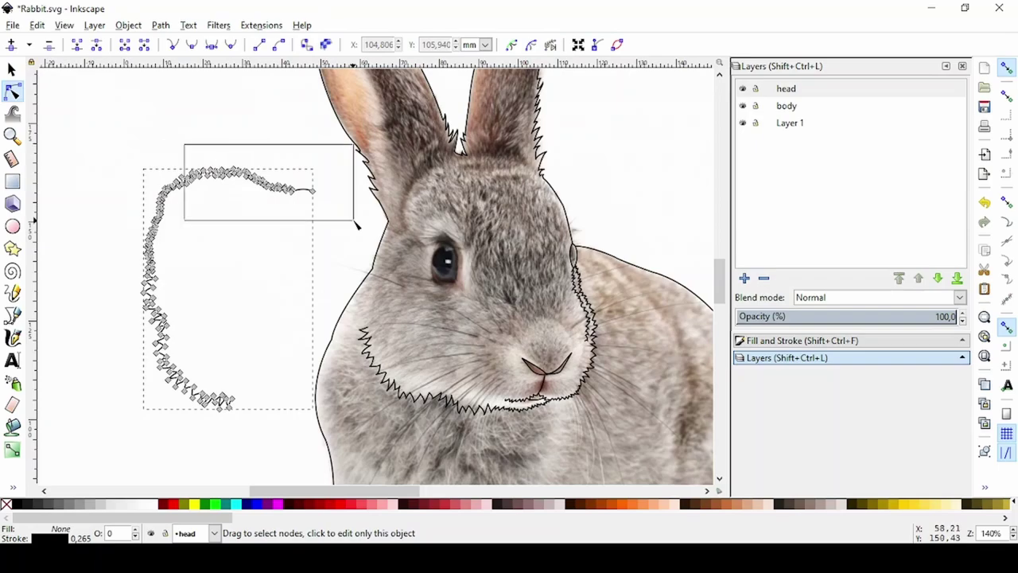
key(Delete)
drag(277, 443, 94, 229)
key(Delete)
key(s)
Place the zigzag fragment beside the rabbit's eye.
scroll(172, 187, up, 4)
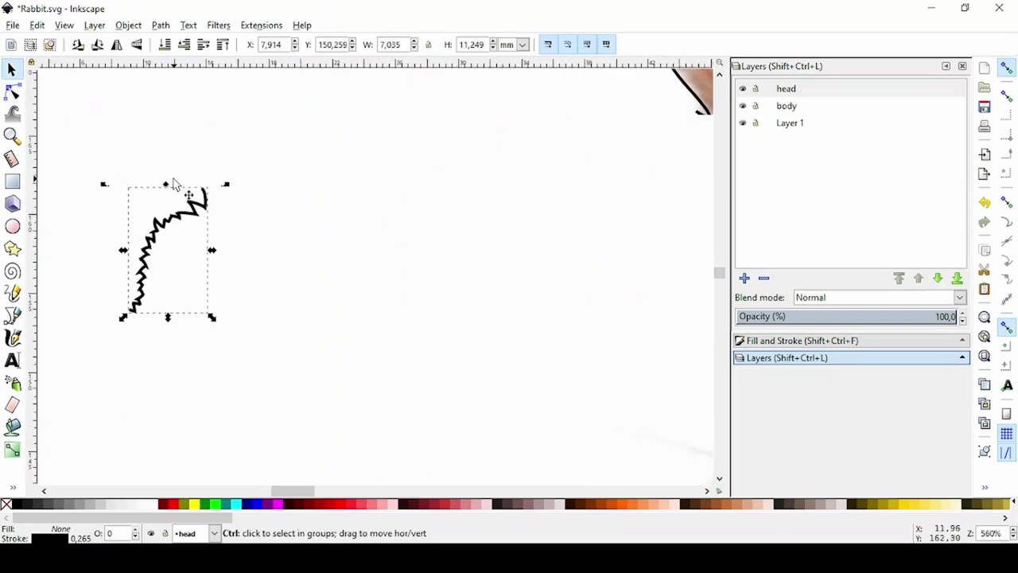
key(n)
drag(266, 250, 200, 173)
key(s)
scroll(214, 250, down, 3)
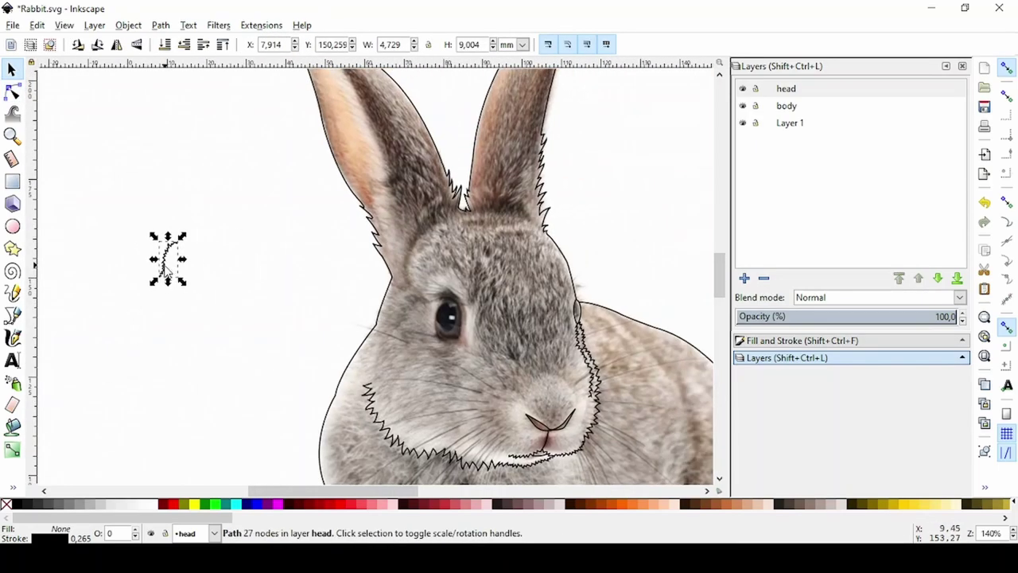
drag(164, 262, 387, 313)
scroll(387, 313, up, 2)
scroll(322, 318, up, 2)
Nudge the fur stroke's lower nodes into shape, then deselect it.
key(n)
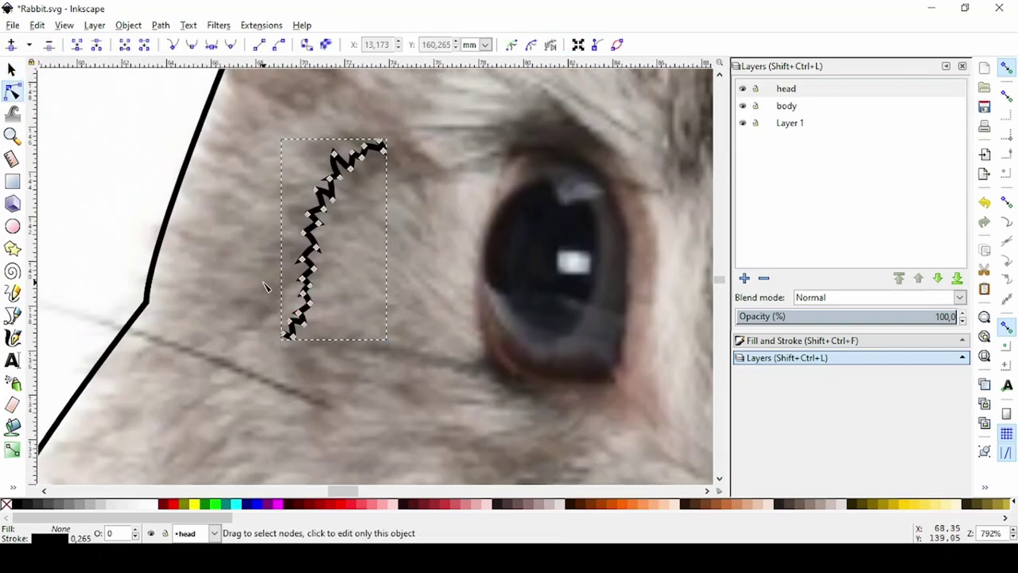
mouse_move(278, 342)
mouse_down()
mouse_move(316, 300)
mouse_move(292, 298)
mouse_move(257, 325)
mouse_up()
click(230, 347)
scroll(229, 347, up, 1)
click(270, 319)
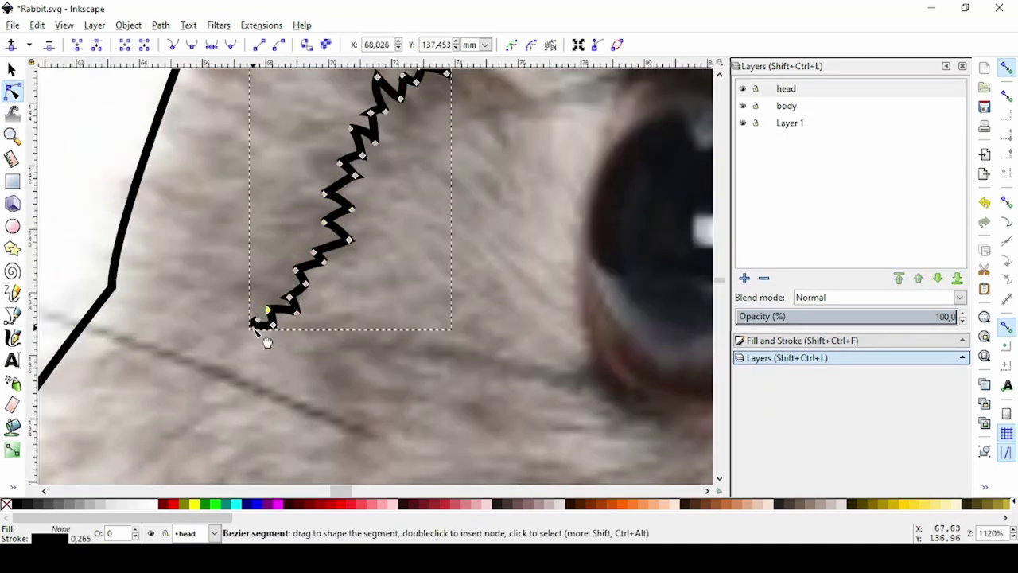
drag(262, 329, 256, 324)
scroll(309, 280, down, 3)
click(342, 263)
scroll(350, 259, down, 1)
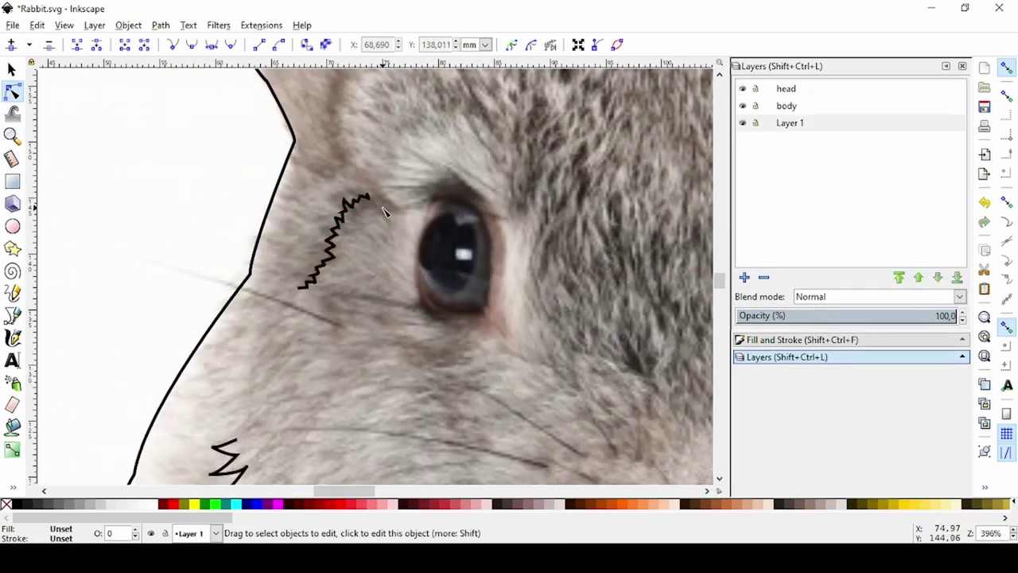
scroll(350, 258, down, 1)
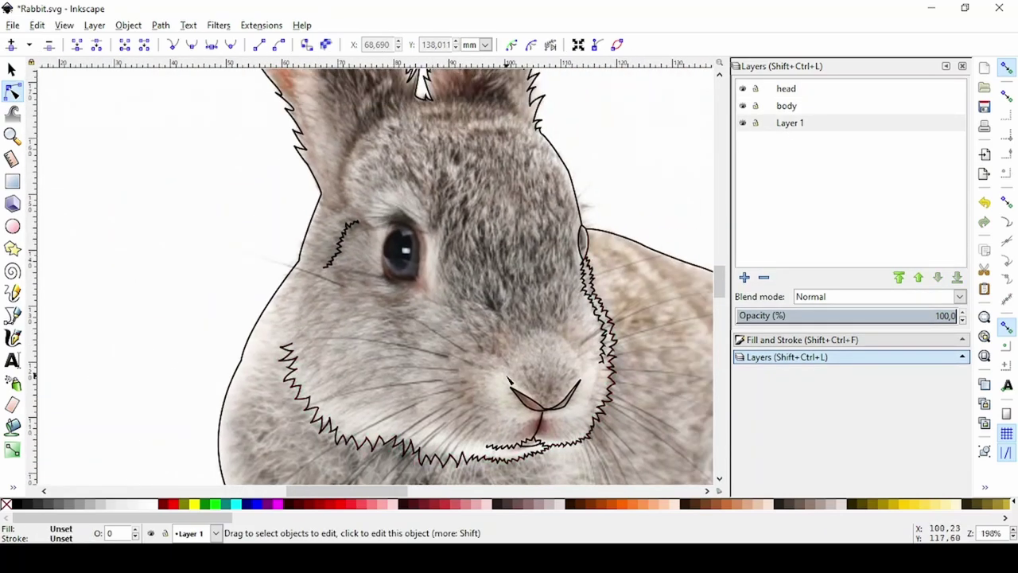
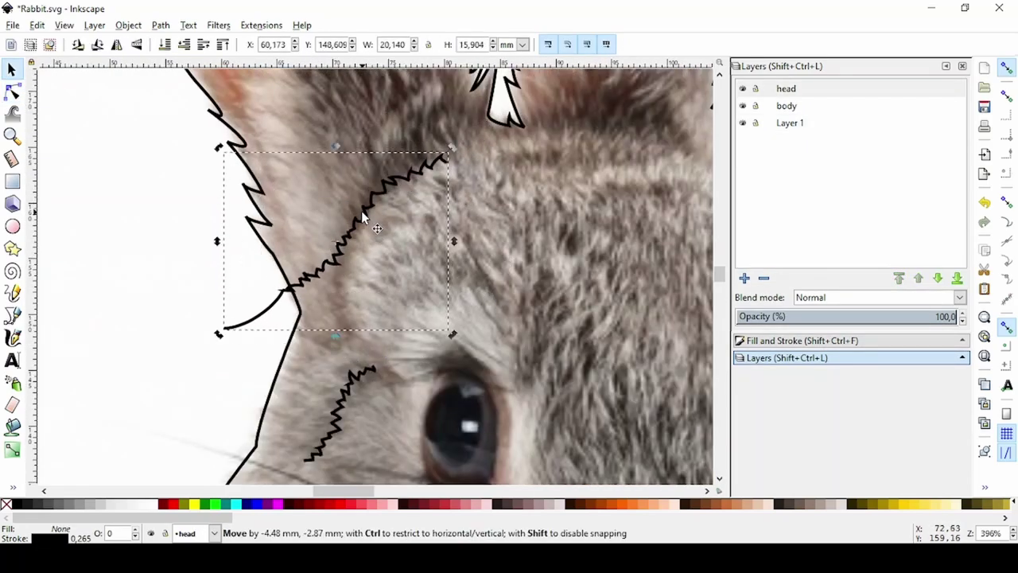
Drag the zigzag path's lower nodes beside the eye so they follow the fur edge.
key(n)
scroll(344, 338, up, 2)
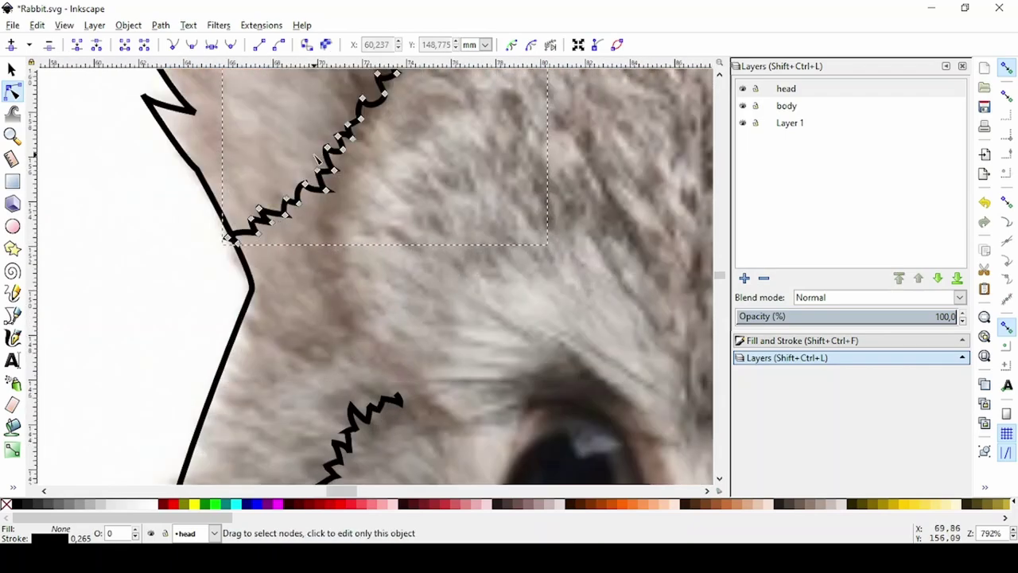
mouse_move(195, 199)
mouse_down()
mouse_move(302, 234)
mouse_move(317, 280)
mouse_up()
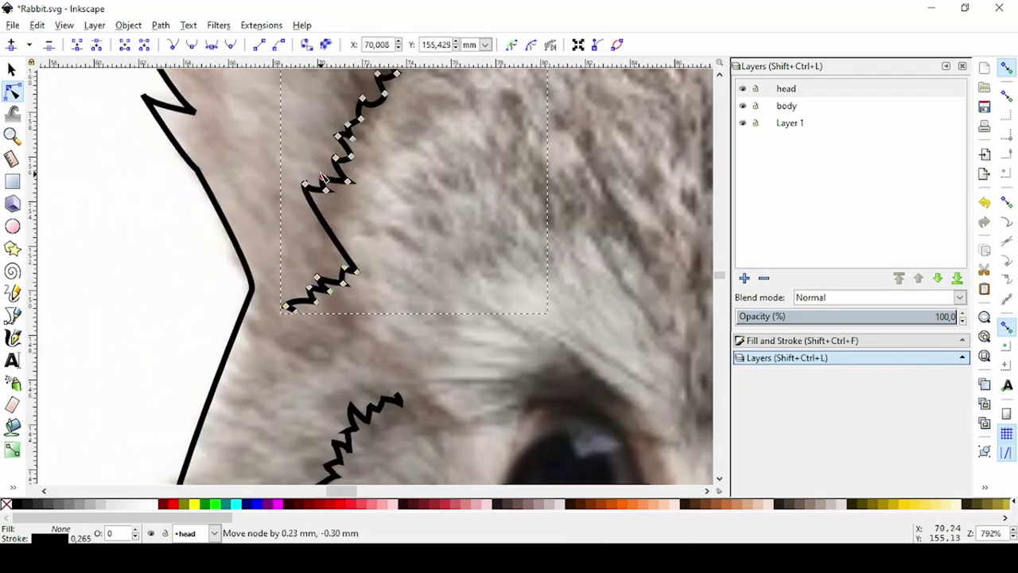
drag(332, 200, 330, 184)
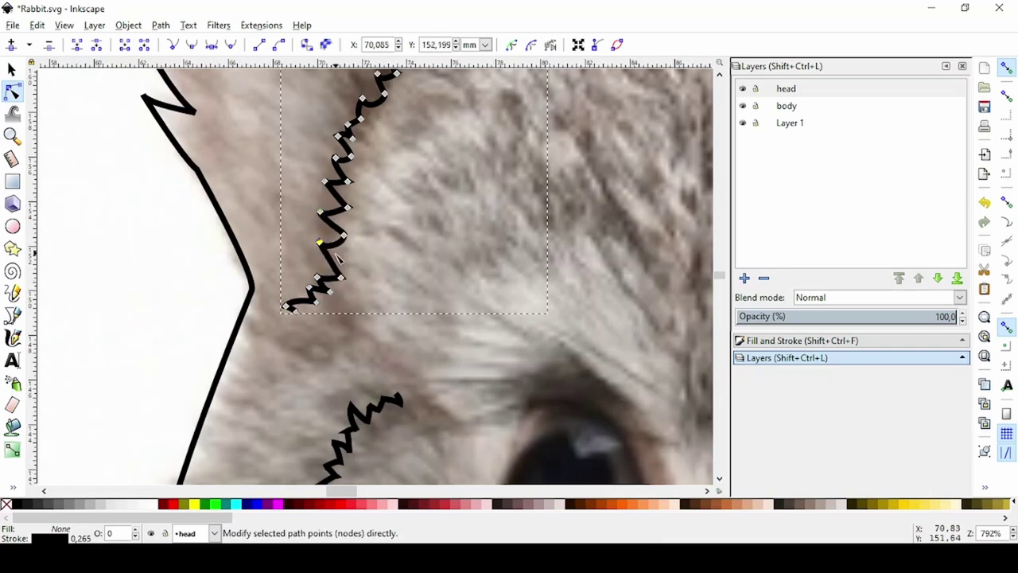
scroll(312, 273, down, 2)
scroll(312, 274, right, 1)
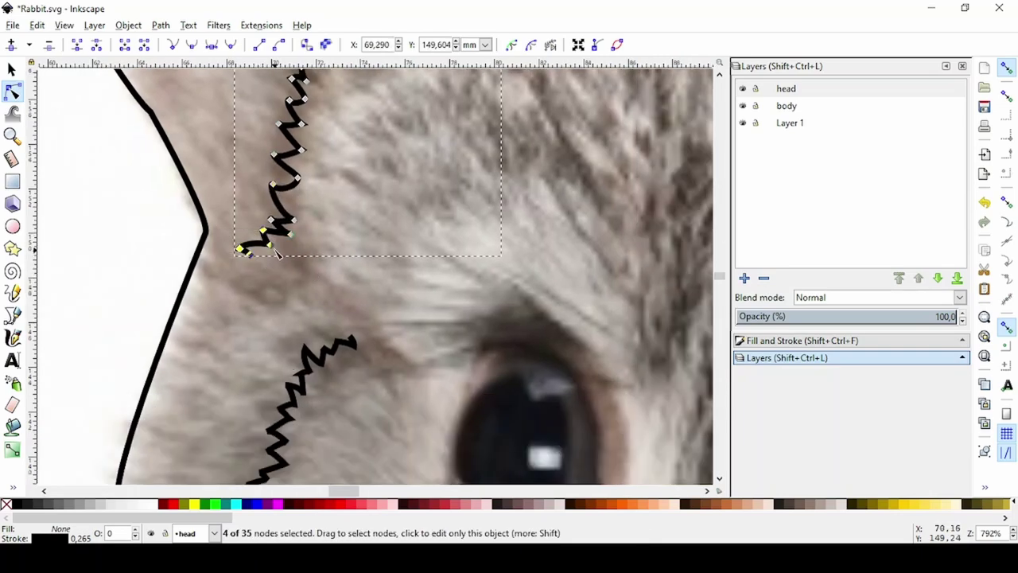
mouse_move(275, 249)
mouse_down()
mouse_move(300, 260)
mouse_move(300, 280)
mouse_up()
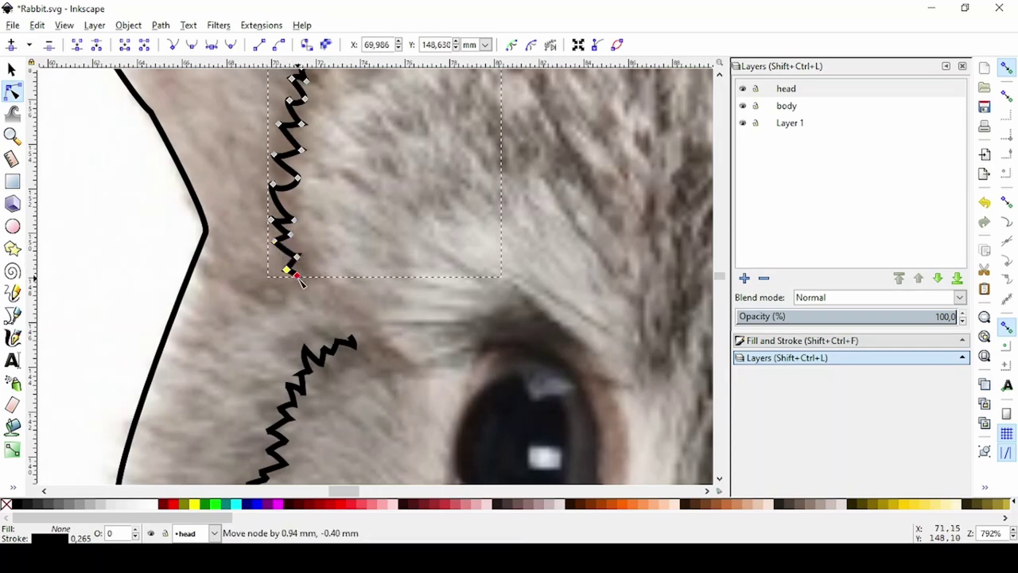
click(338, 288)
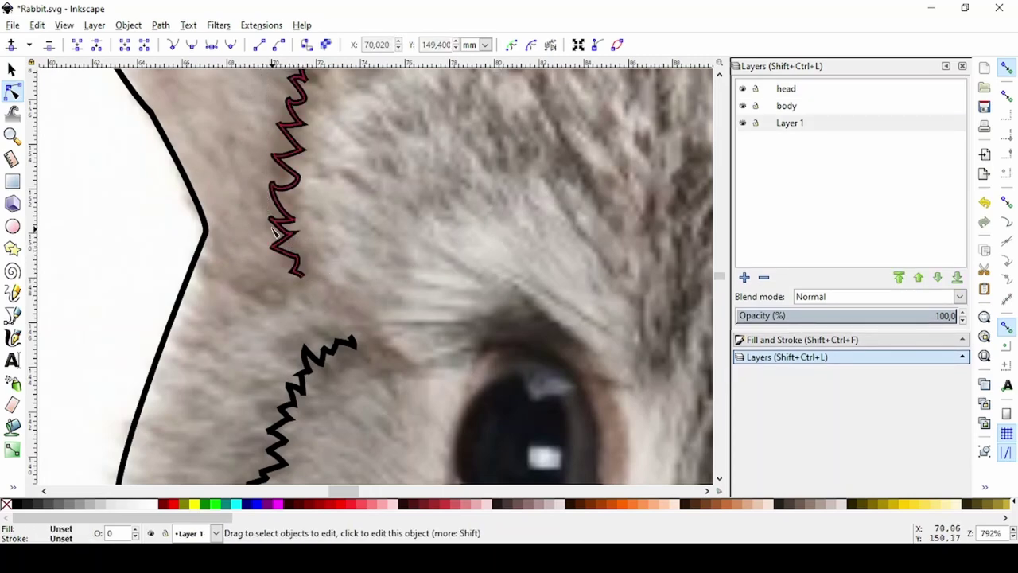
scroll(346, 292, down, 2)
Extend the upper zigzag line with Bezier pen segments curving down toward the eye.
scroll(349, 292, up, 3)
click(217, 204)
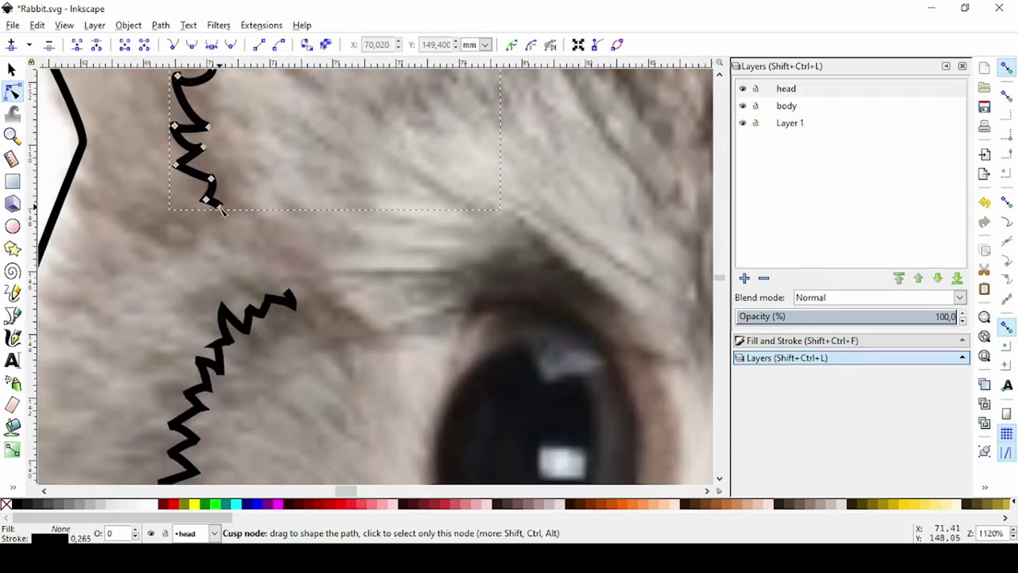
key(b)
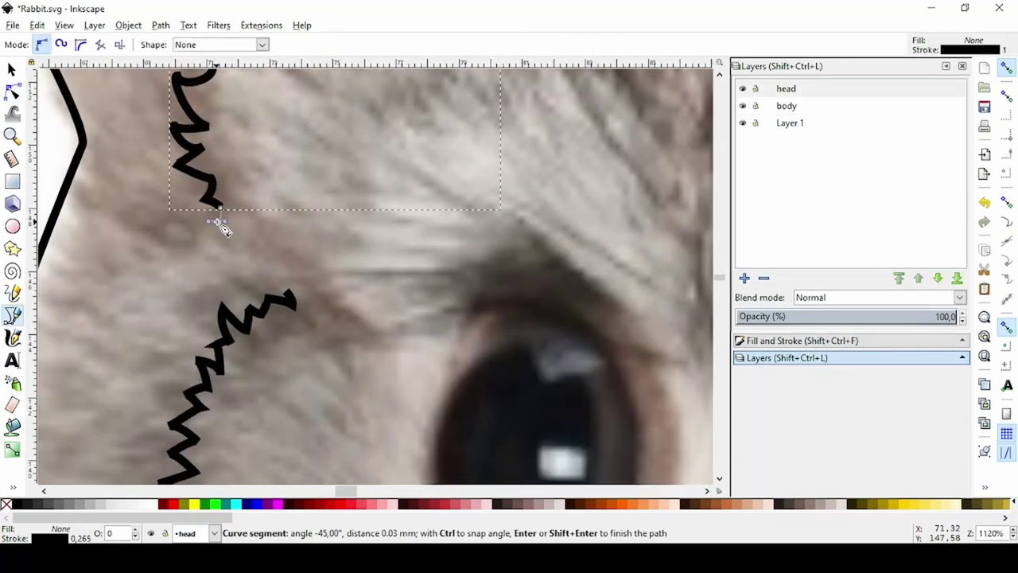
click(217, 222)
click(263, 231)
double_click(239, 243)
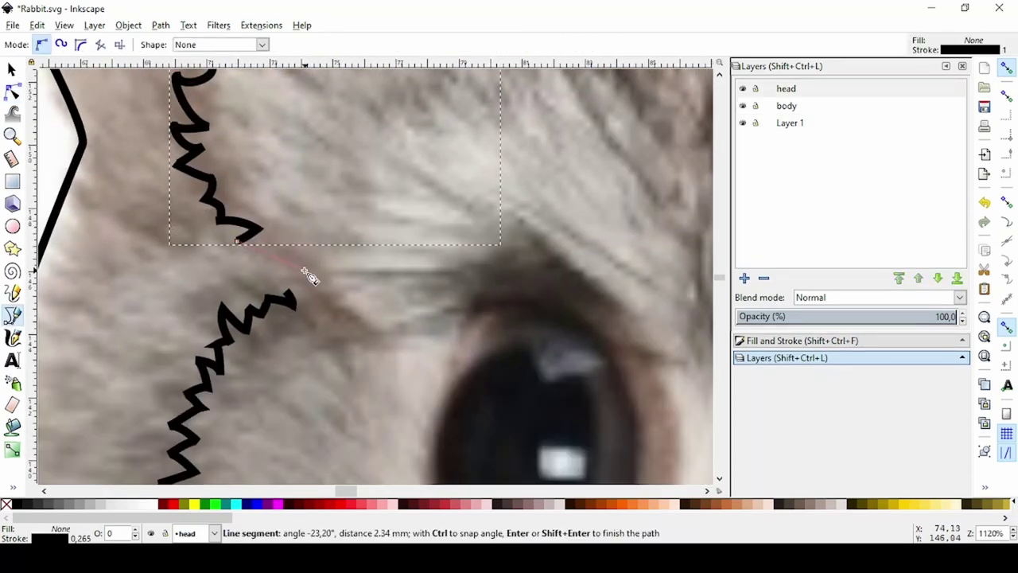
double_click(294, 263)
double_click(362, 325)
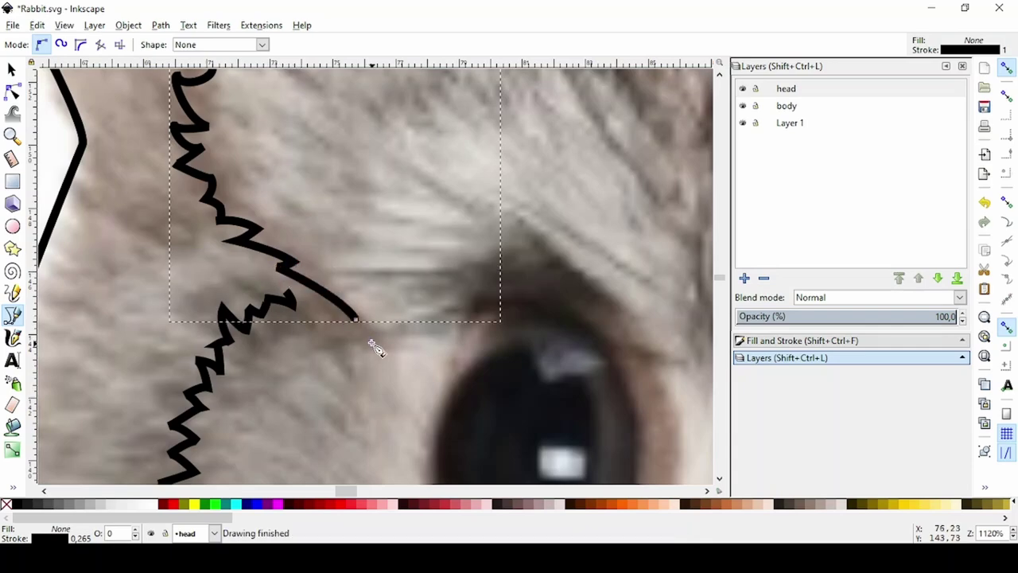
drag(333, 338, 294, 298)
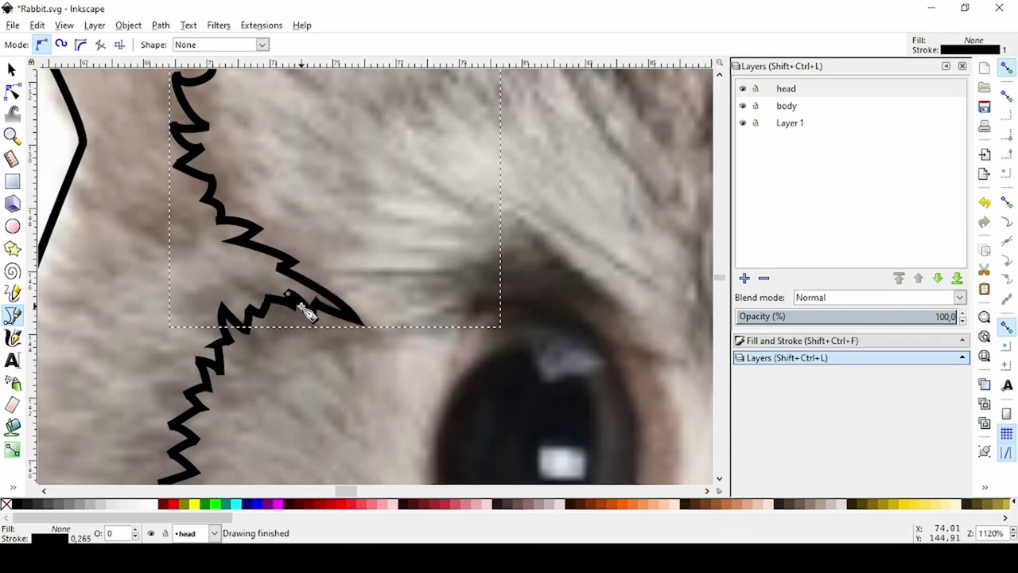
key(n)
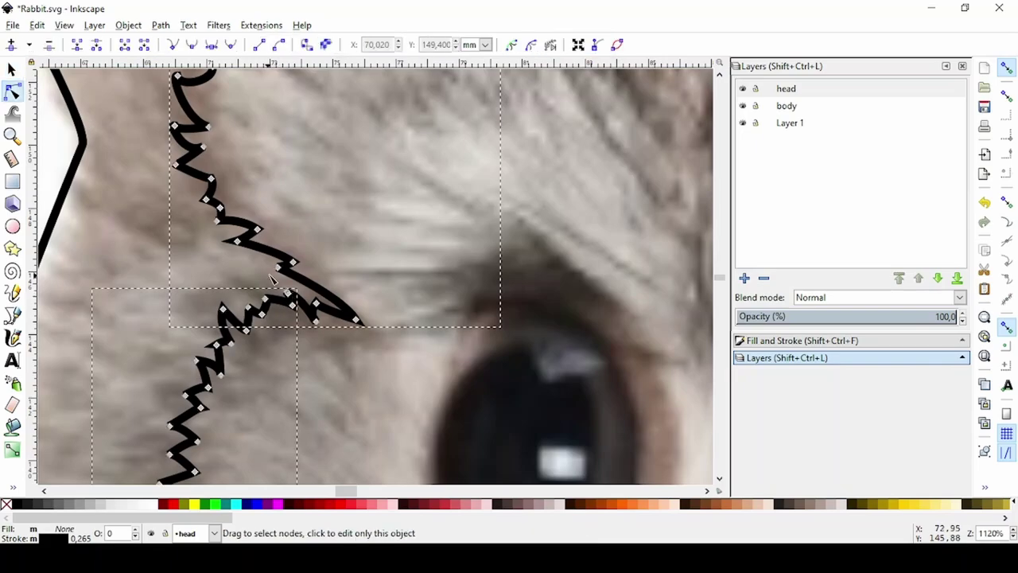
Adjust the end nodes of the upper and lower fur lines so they meet.
click(288, 297)
scroll(291, 246, down, 3)
scroll(294, 243, down, 3)
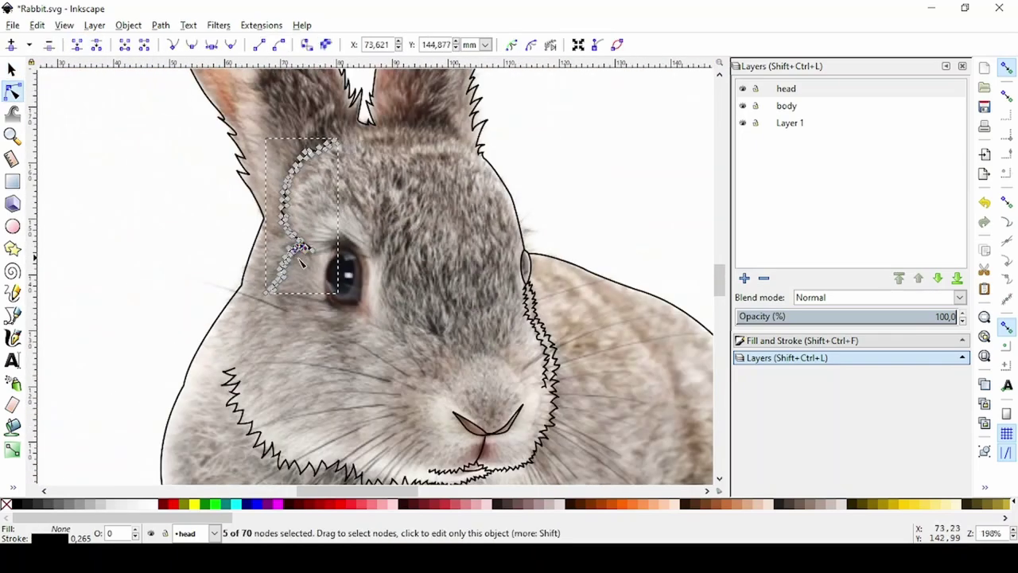
scroll(293, 255, up, 5)
scroll(296, 247, up, 1)
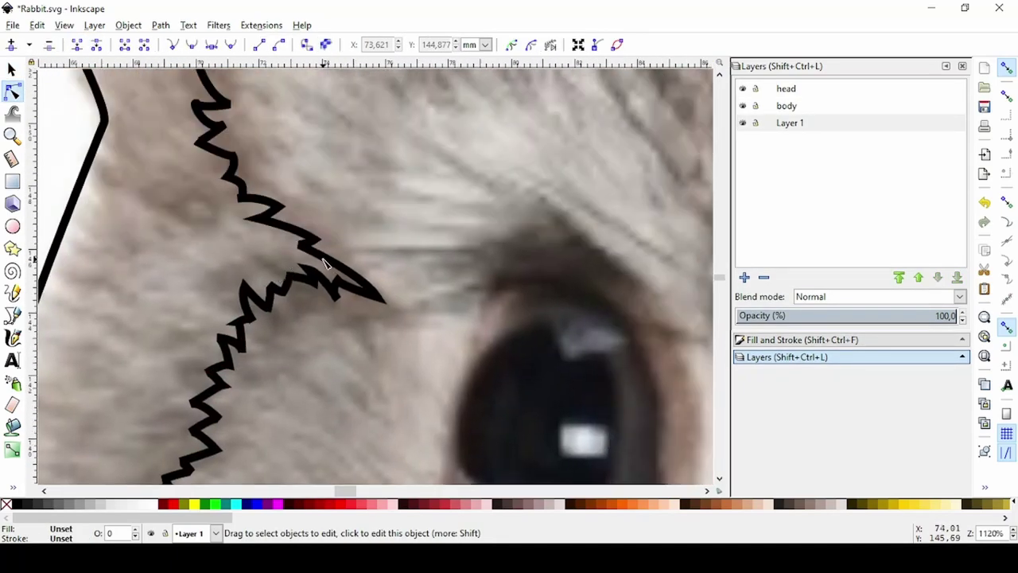
click(346, 275)
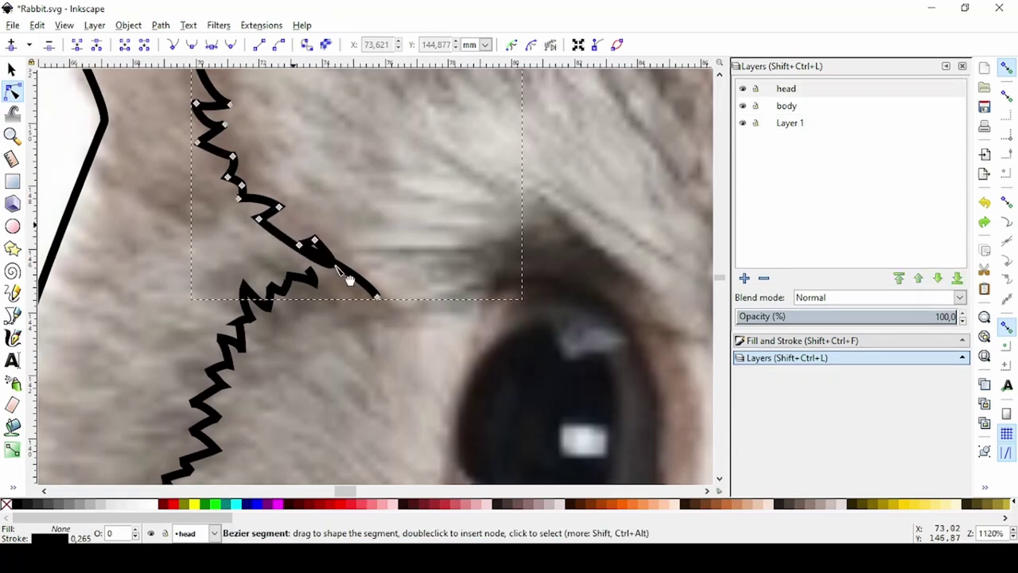
drag(377, 296, 374, 303)
click(317, 272)
drag(317, 271, 314, 268)
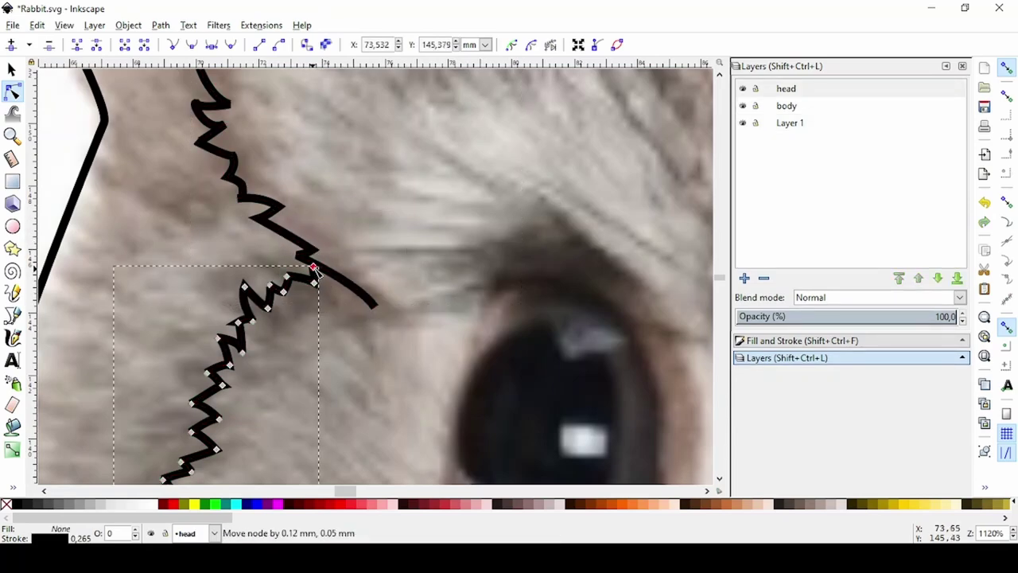
scroll(239, 302, down, 4)
scroll(223, 326, down, 2)
scroll(208, 344, down, 1)
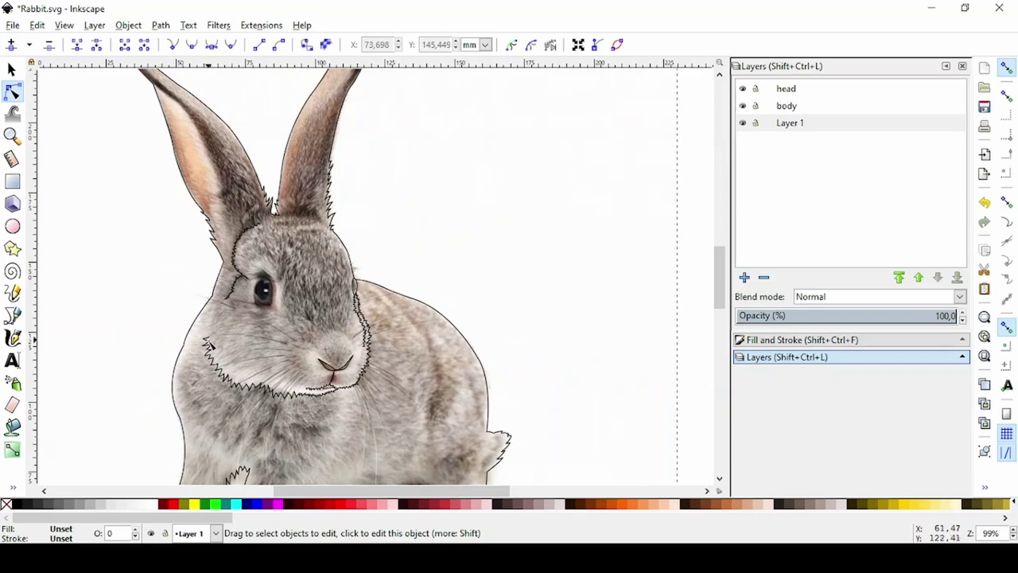
On Layer 1, rotate the stray line 90° across the head and reshape it along the top.
click(745, 128)
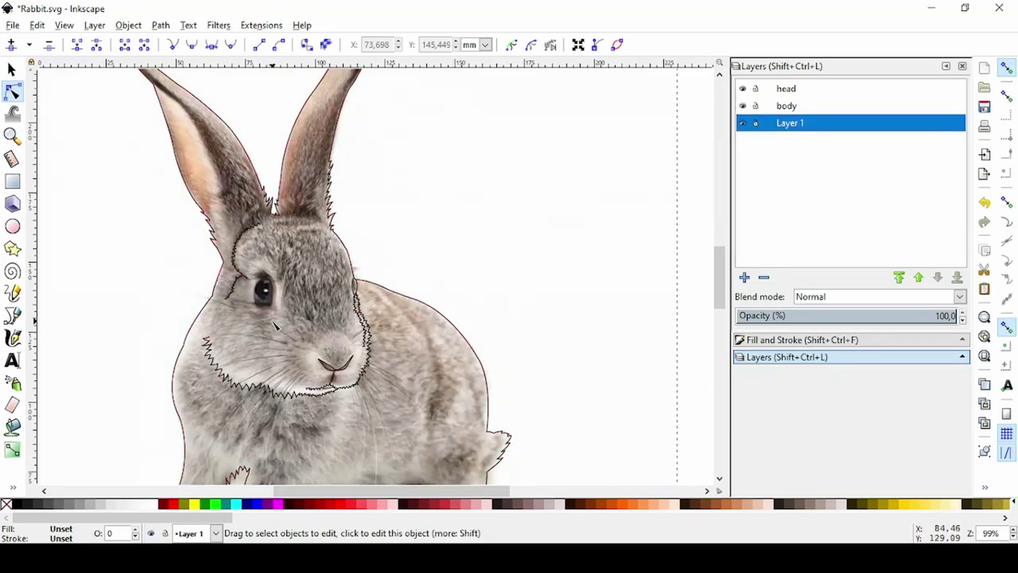
click(309, 222)
key(s)
ctrl+scroll(274, 214, up, 3)
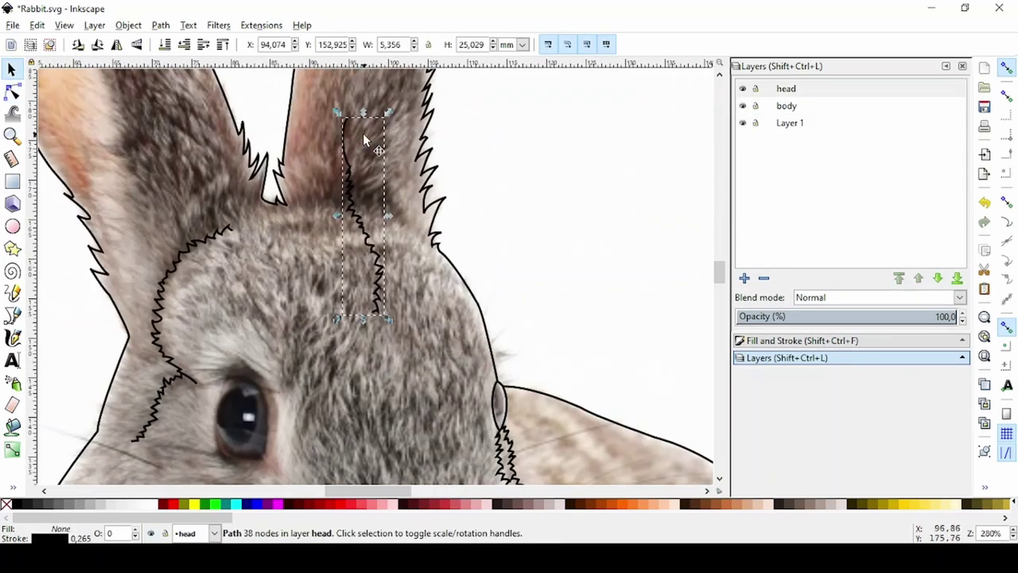
click(377, 131)
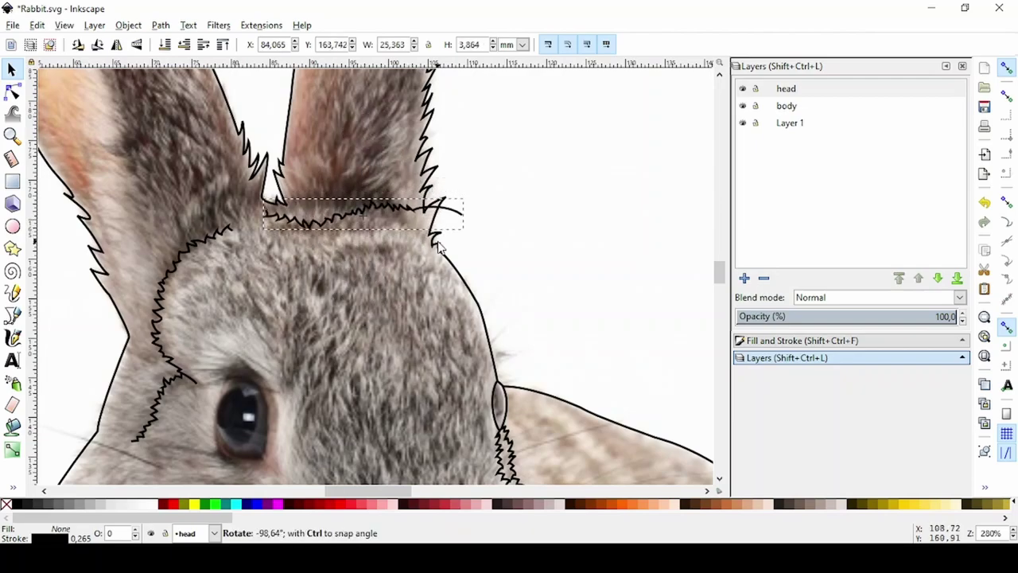
drag(388, 113, 423, 270)
key(n)
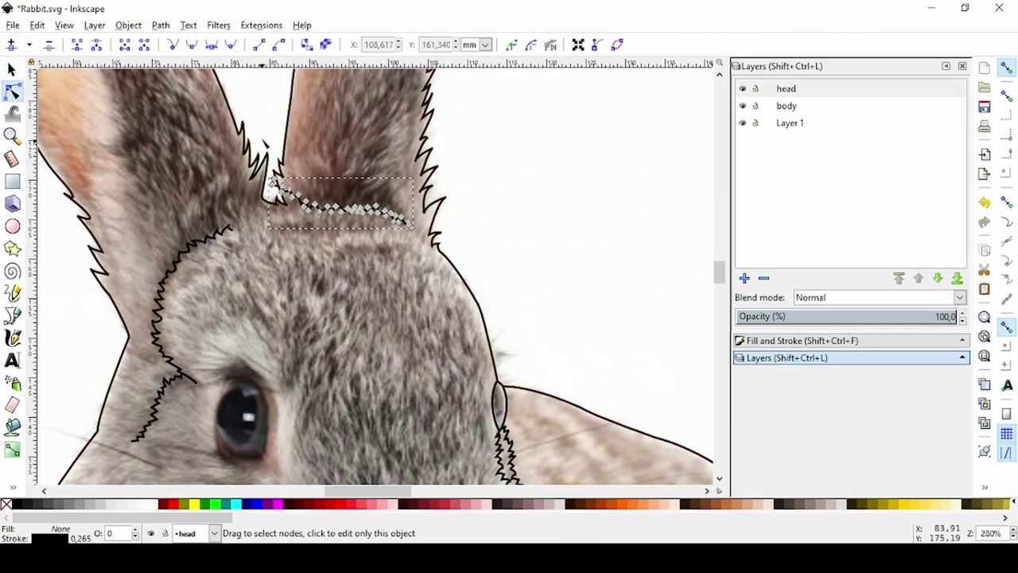
mouse_move(305, 233)
mouse_down()
mouse_move(347, 252)
mouse_move(348, 215)
mouse_up()
key(s)
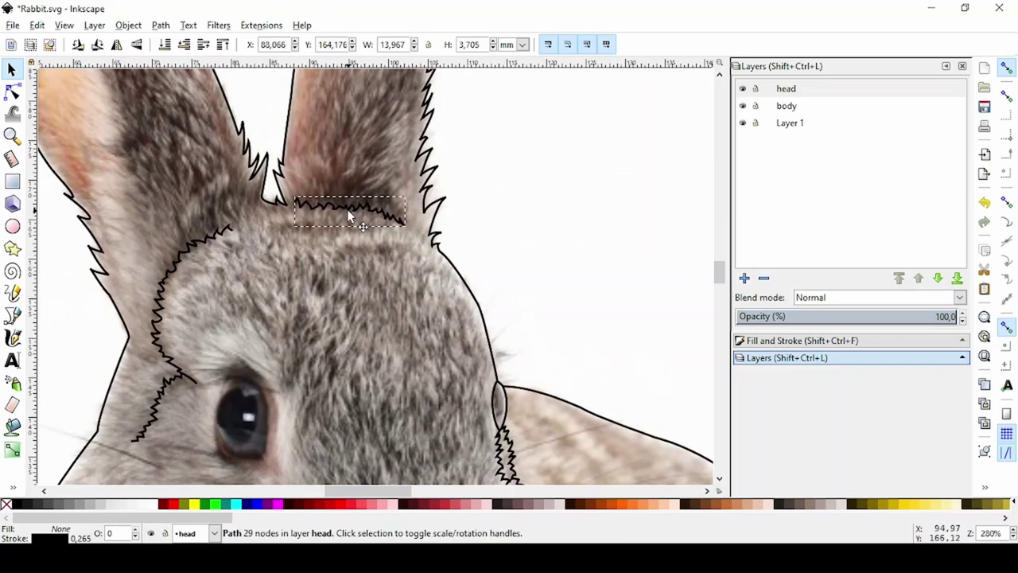
Select the zigzag head line and start a pen segment from its end.
scroll(350, 218, down, 4)
click(448, 243)
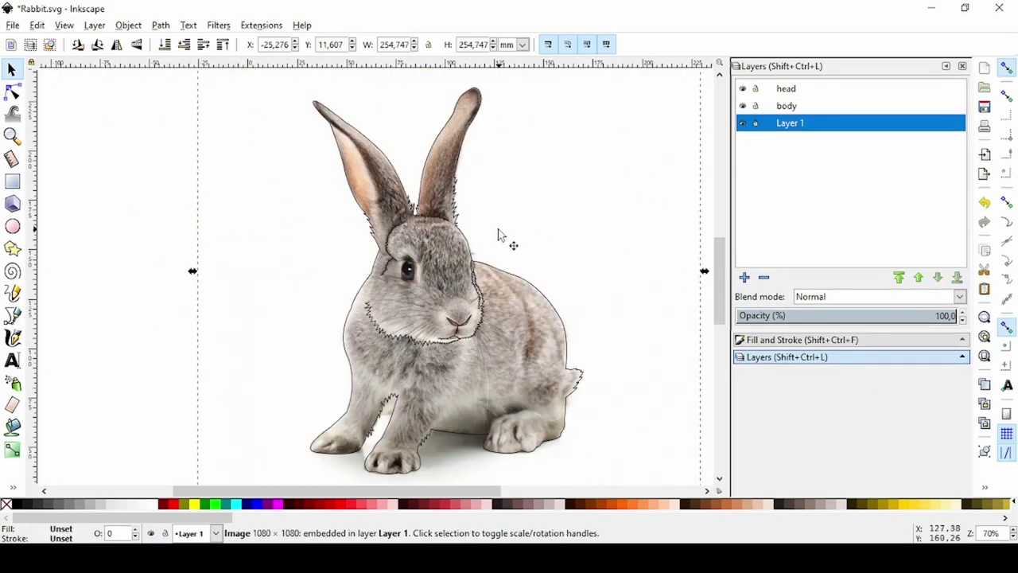
scroll(499, 235, up, 8)
click(334, 216)
key(b)
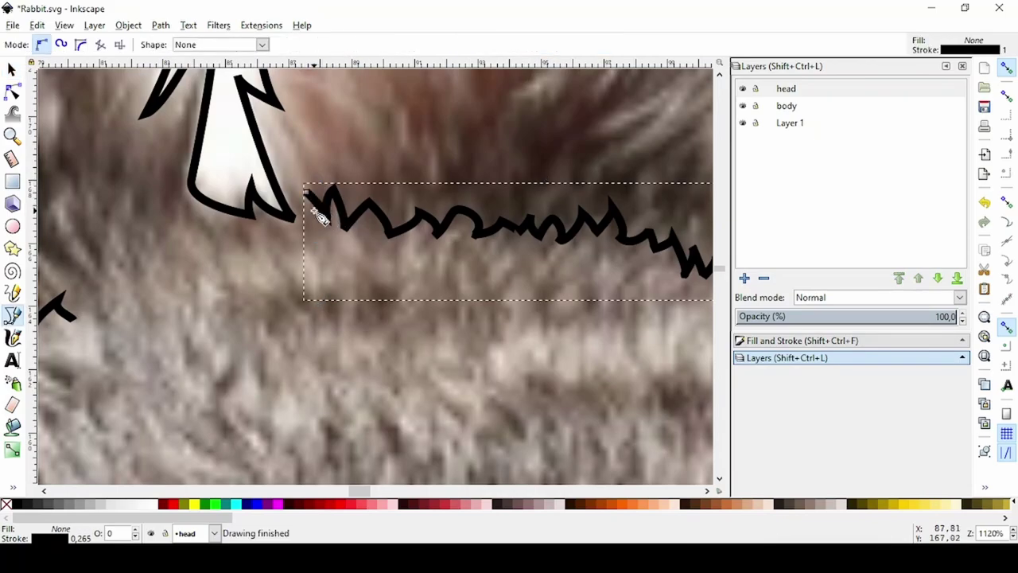
click(310, 224)
key(space)
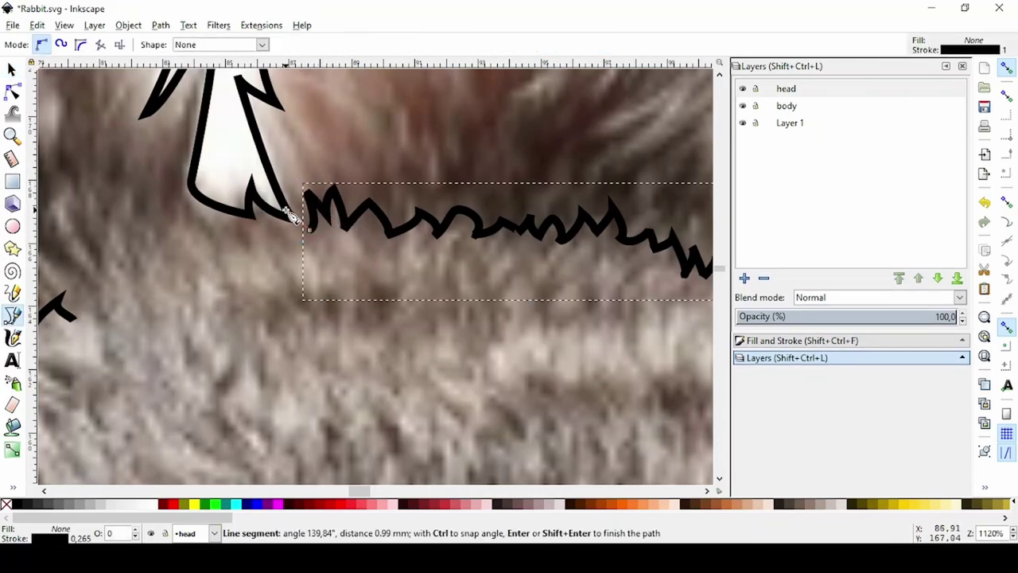
key(Return)
scroll(636, 307, down, 6)
scroll(397, 268, up, 6)
Draw a zigzag extension to the right ear outline, redoing the overshooting final segment.
click(393, 261)
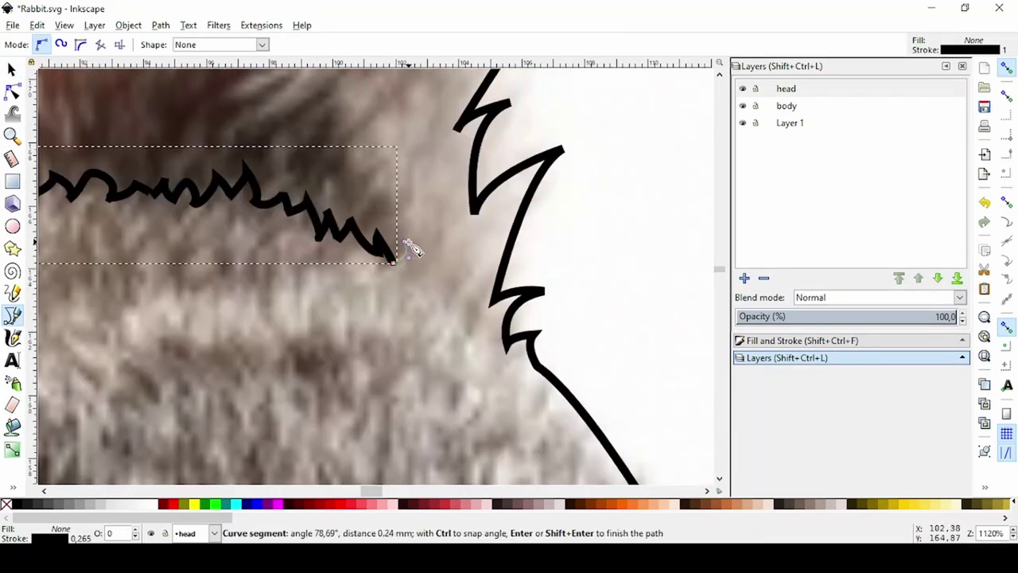
click(420, 288)
click(465, 265)
click(455, 312)
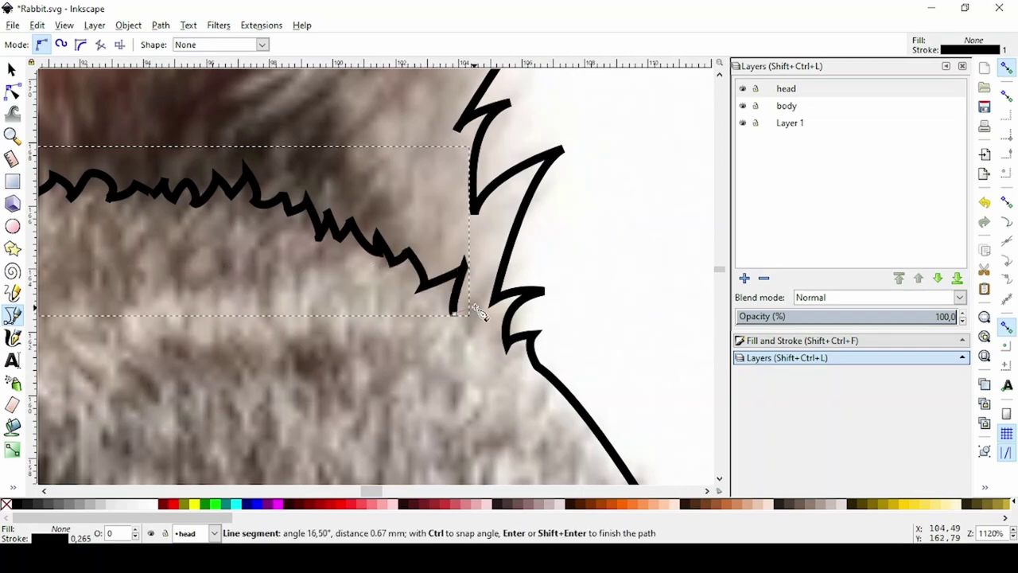
click(485, 338)
key(Return)
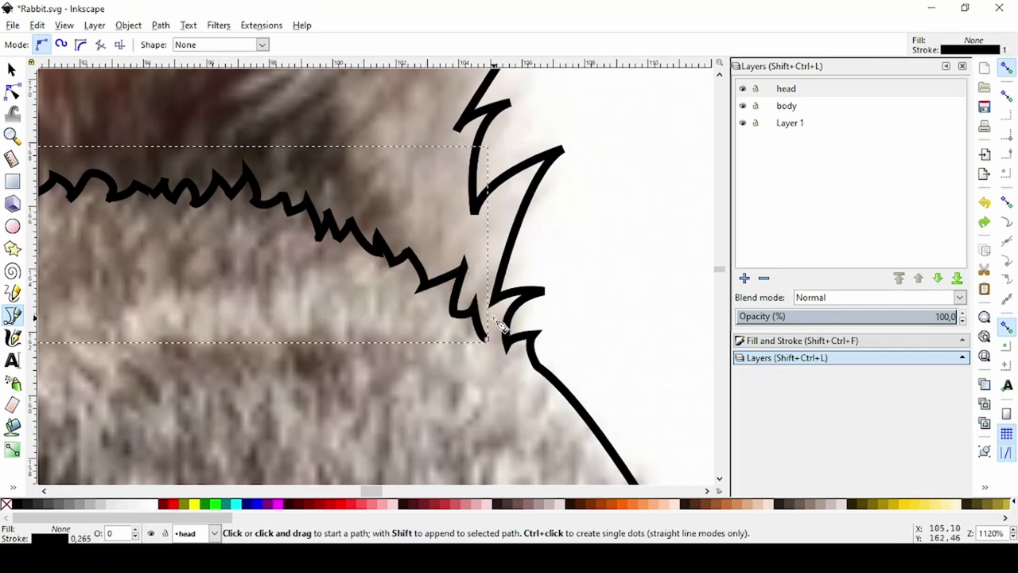
key(ctrl+z)
click(477, 326)
key(Return)
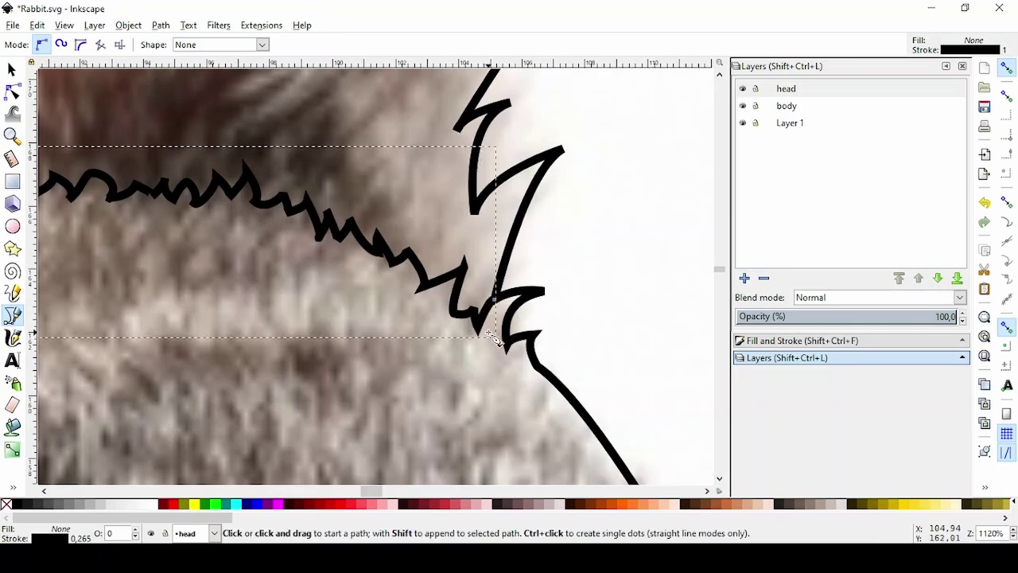
key(s)
click(459, 372)
ctrl+scroll(382, 324, down, 5)
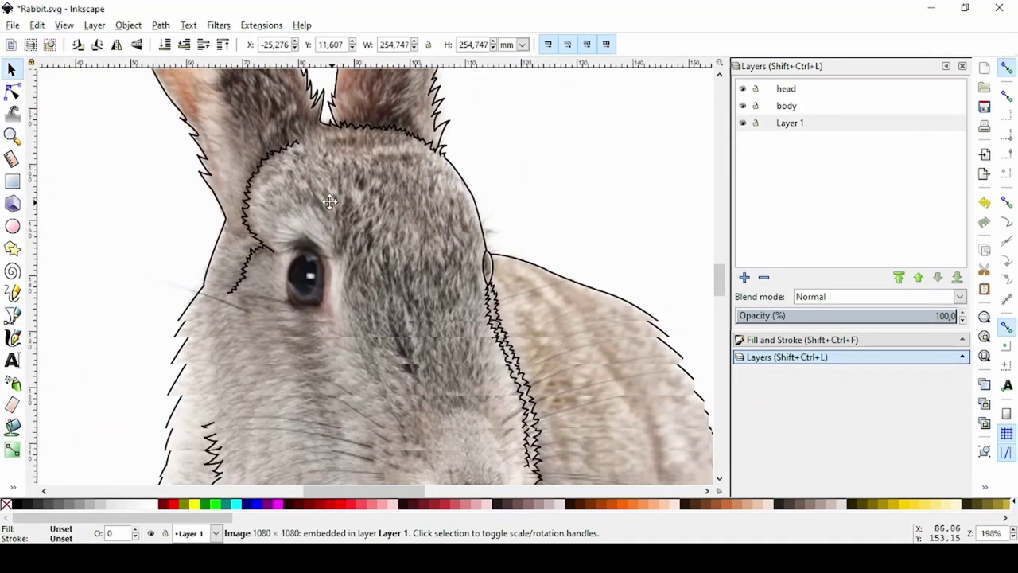
Hide the photo layer and trace the eye's right edge with the pen.
ctrl+scroll(320, 233, down, 3)
ctrl+scroll(319, 234, up, 1)
click(742, 123)
ctrl+scroll(330, 336, up, 3)
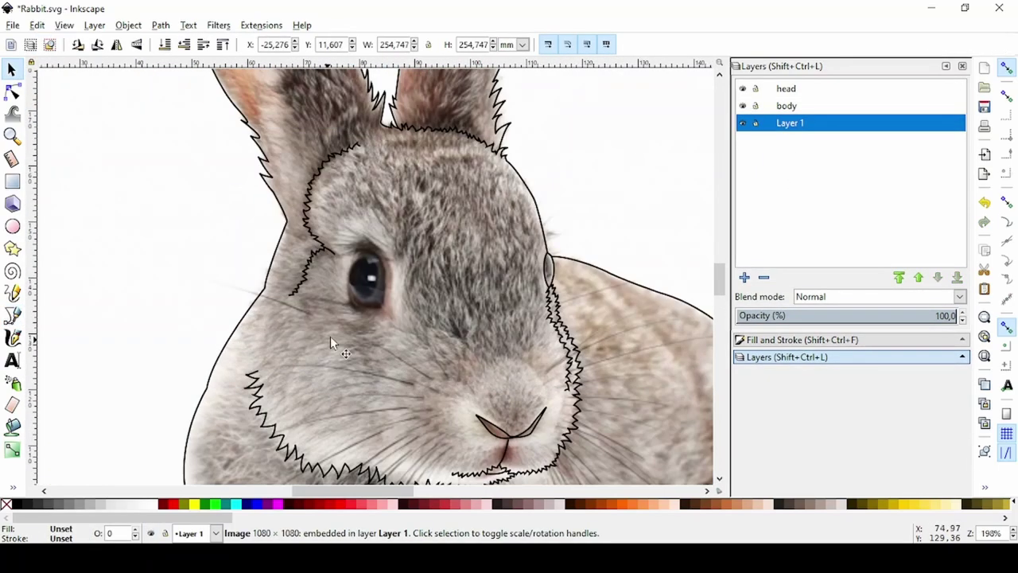
ctrl+scroll(363, 253, up, 1)
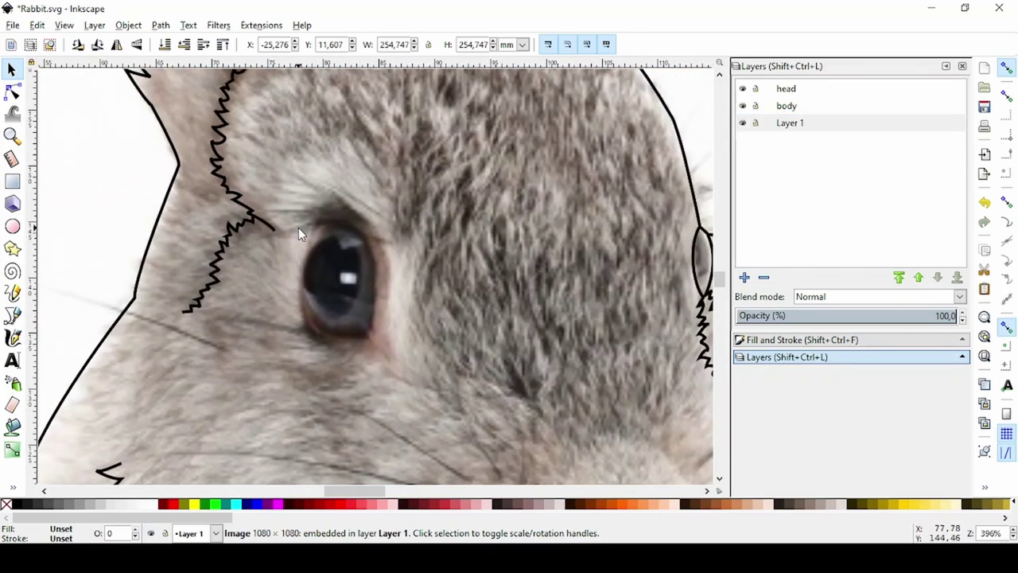
click(12, 316)
ctrl+scroll(365, 314, up, 1)
click(354, 348)
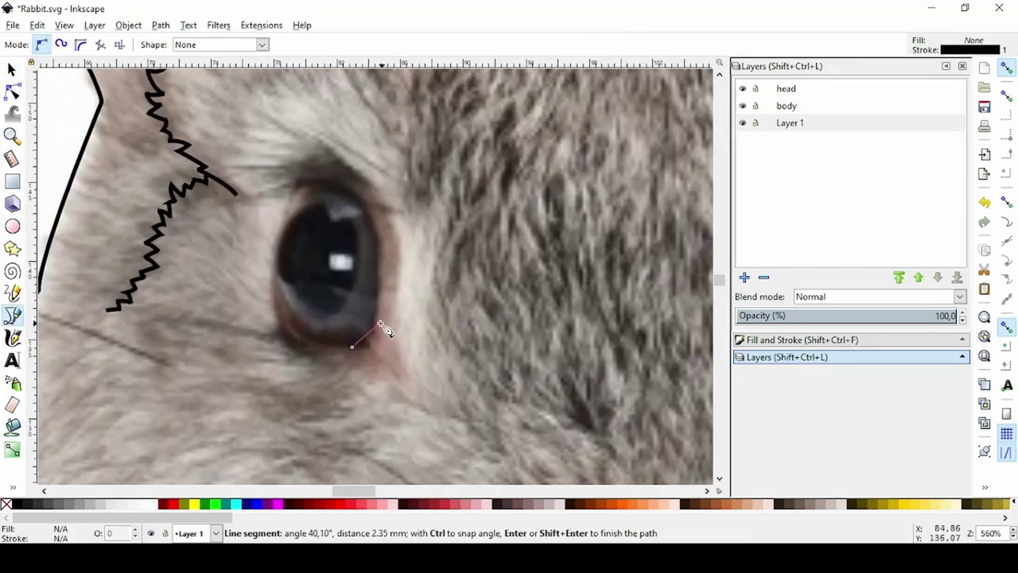
drag(377, 326, 390, 302)
key(Return)
click(380, 263)
key(Return)
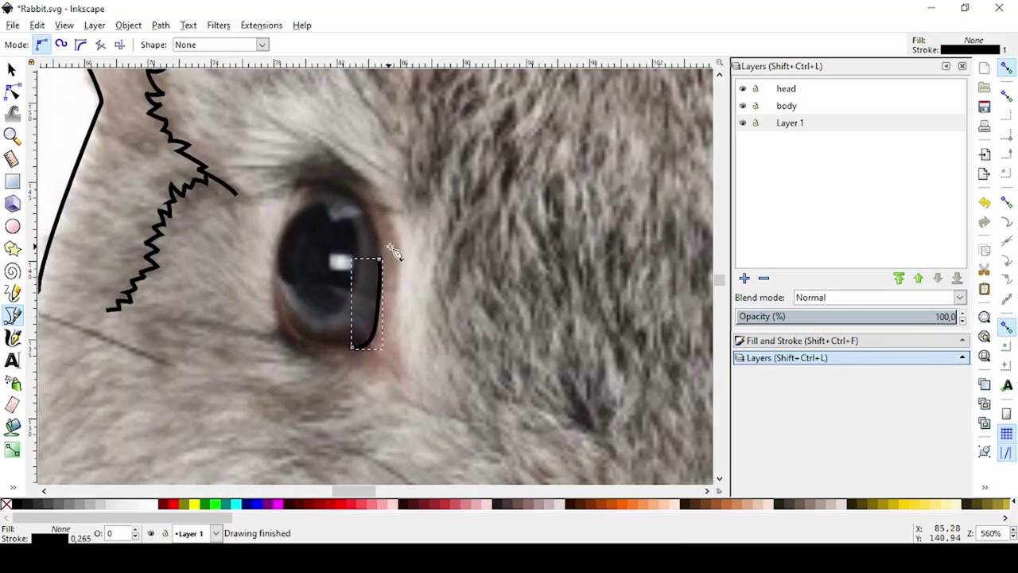
click(368, 208)
key(Return)
Continue the eye outline over the top, down the left side and close it.
drag(326, 183, 305, 182)
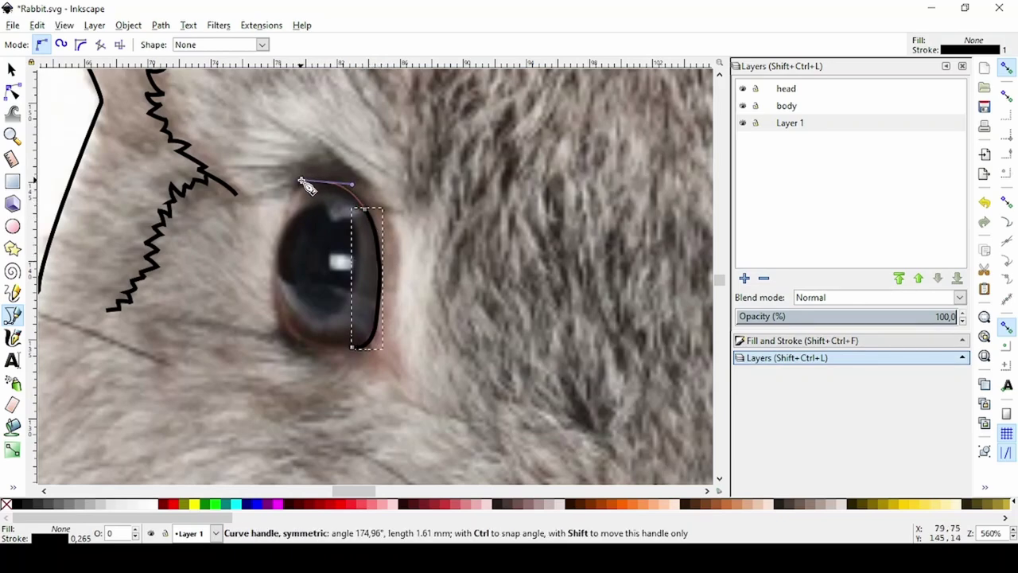
key(Return)
click(326, 182)
mouse_move(295, 221)
mouse_down()
mouse_move(280, 249)
mouse_move(293, 218)
mouse_up()
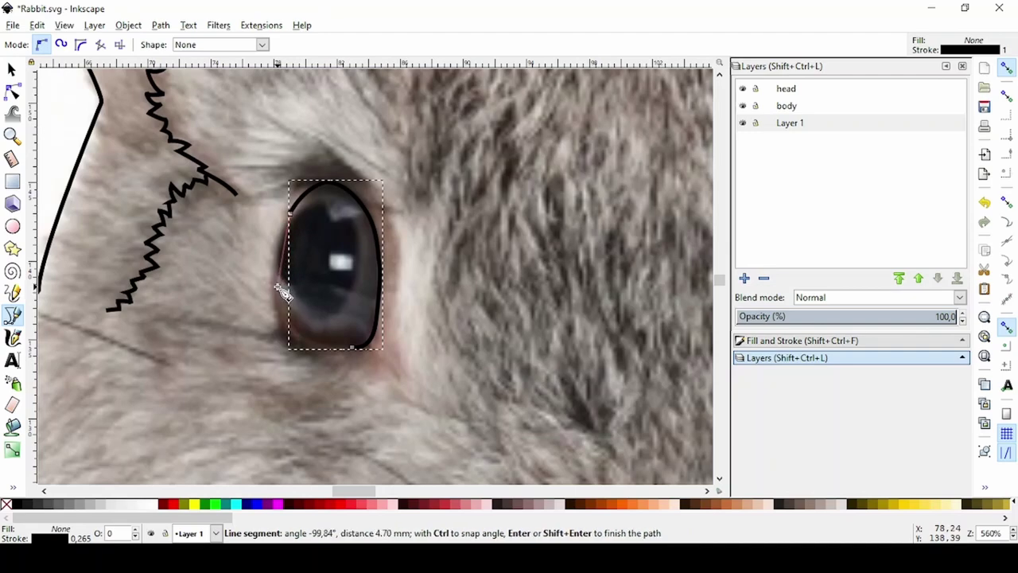
drag(278, 286, 291, 318)
key(Return)
click(277, 286)
drag(352, 347, 344, 355)
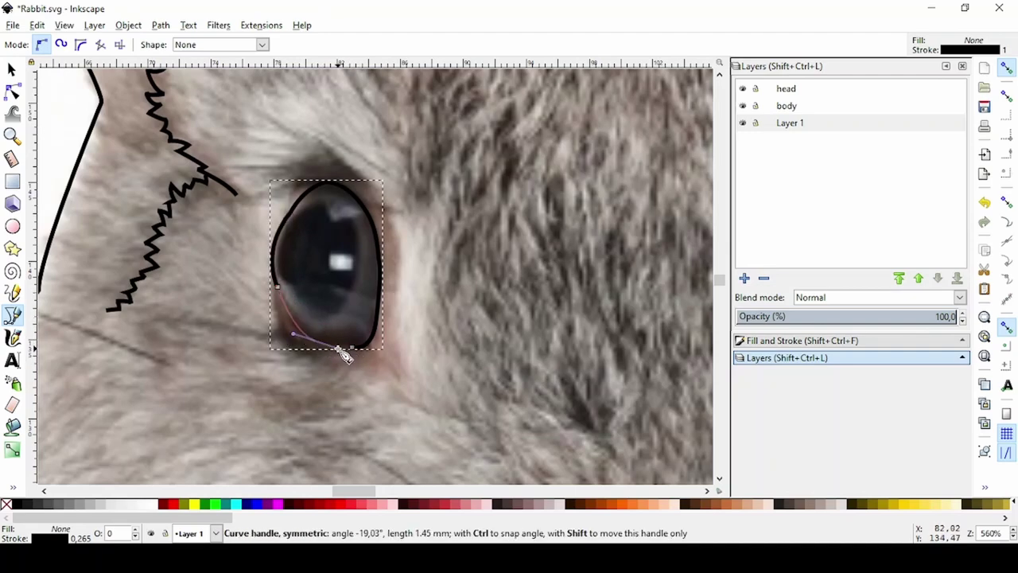
key(Return)
click(318, 345)
click(355, 351)
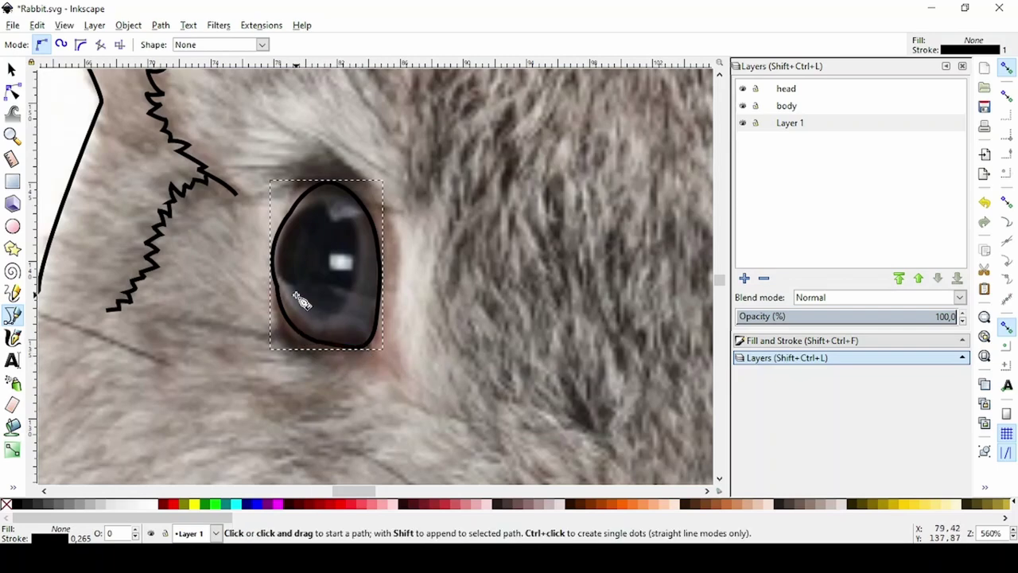
With head as the current layer, draw the outer rim path around the eye.
click(788, 106)
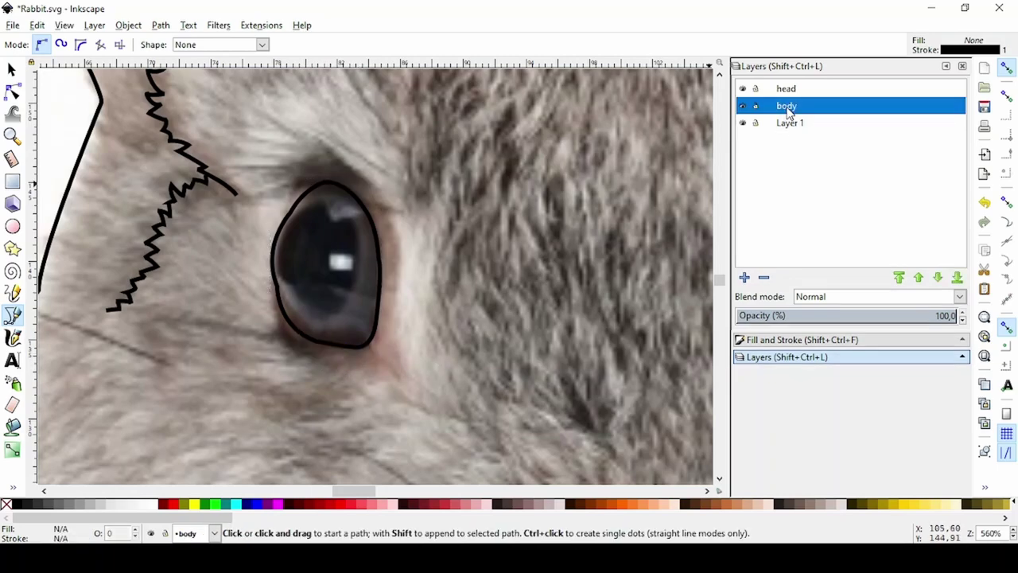
click(786, 88)
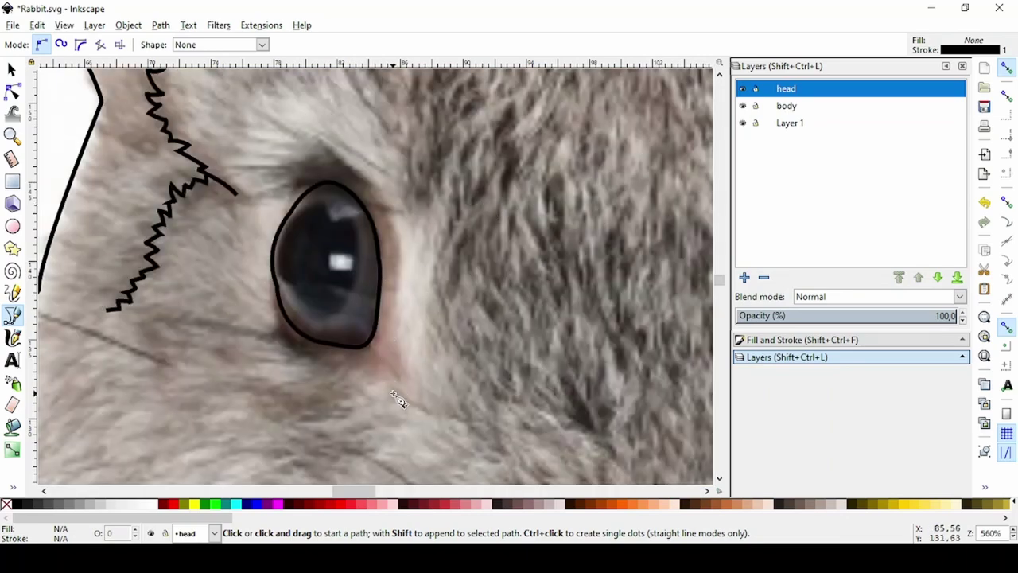
click(385, 379)
drag(402, 363, 409, 336)
double_click(396, 290)
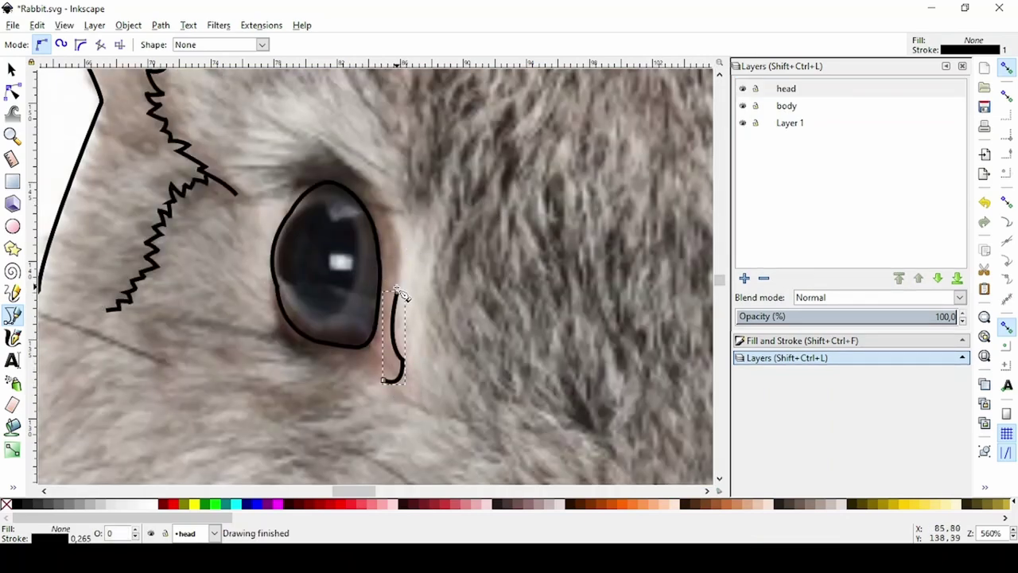
click(397, 291)
mouse_move(375, 197)
mouse_down()
mouse_move(352, 166)
mouse_move(278, 175)
mouse_move(291, 238)
mouse_up()
double_click(374, 197)
double_click(311, 167)
click(312, 167)
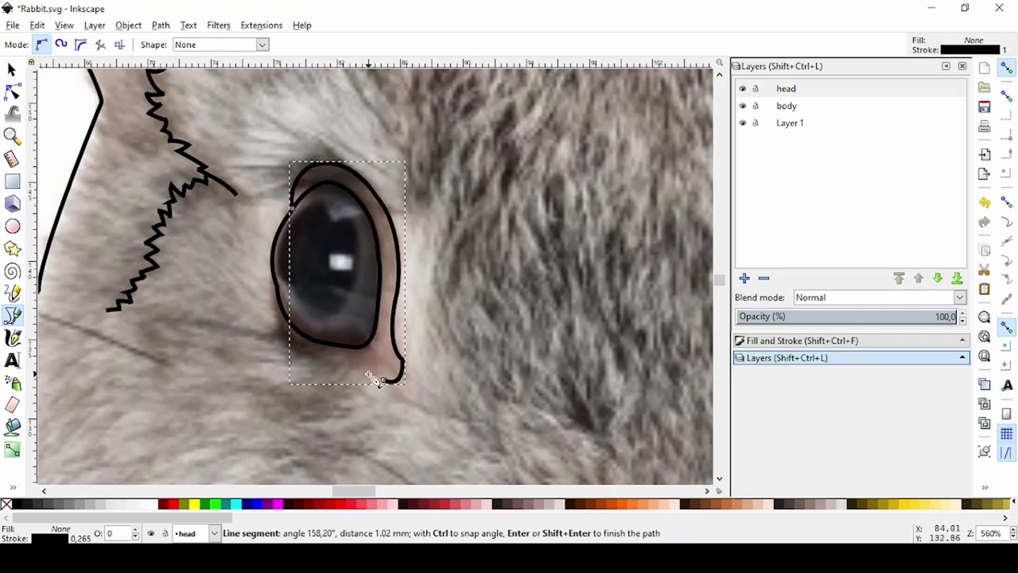
mouse_move(290, 364)
mouse_down()
mouse_move(296, 371)
mouse_move(278, 293)
mouse_up()
double_click(287, 339)
click(287, 339)
double_click(283, 311)
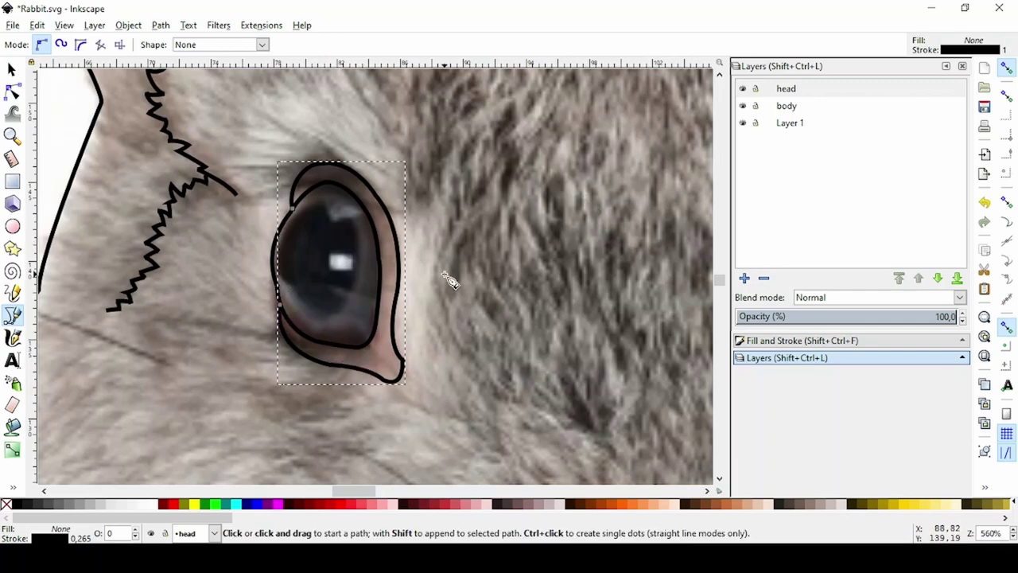
Nudge the inner eye outline into place and select its nodes for editing.
key(s)
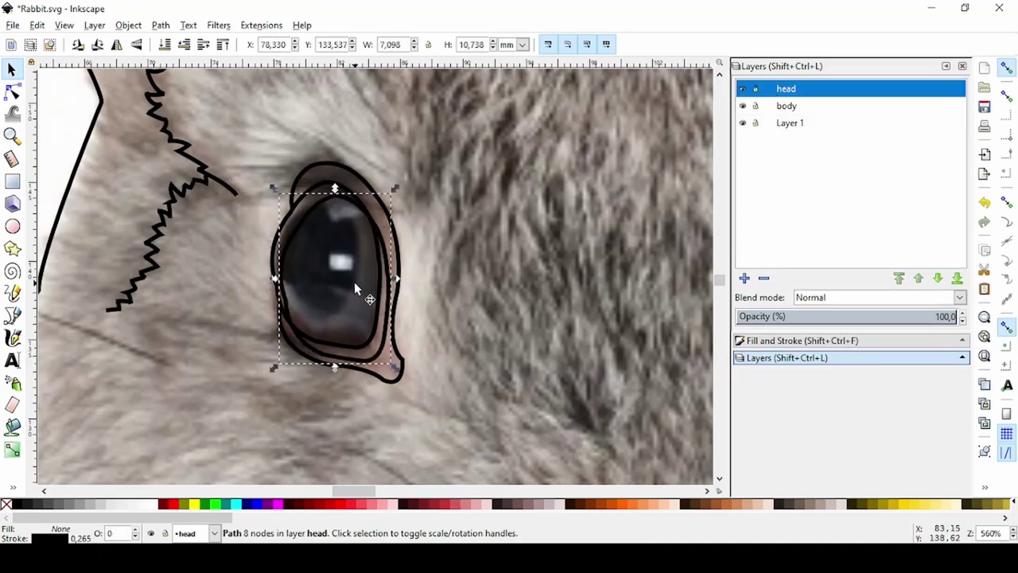
click(376, 294)
drag(376, 294, 381, 289)
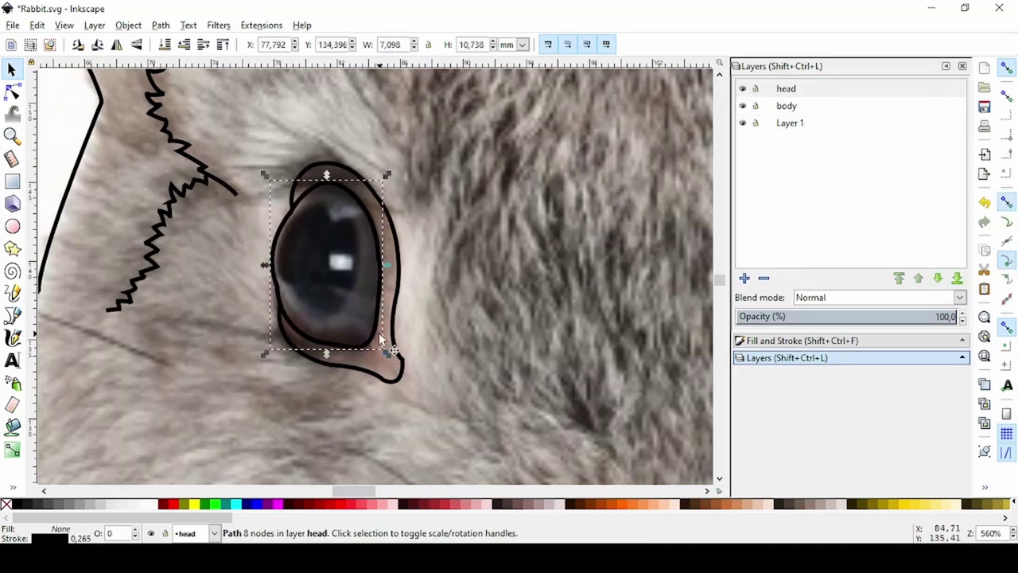
key(n)
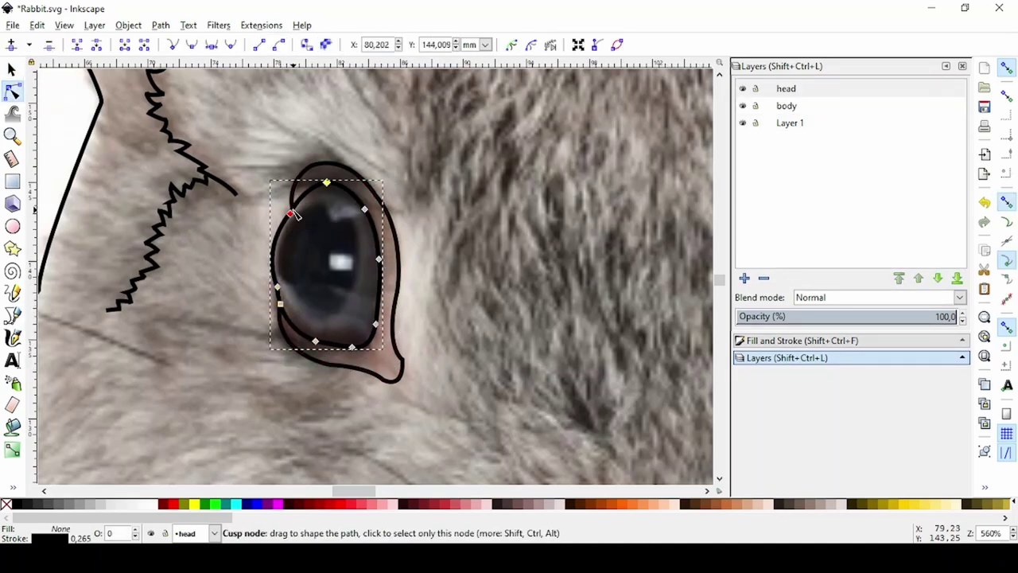
ctrl+scroll(293, 213, up, 3)
click(96, 45)
scroll(254, 357, down, 3)
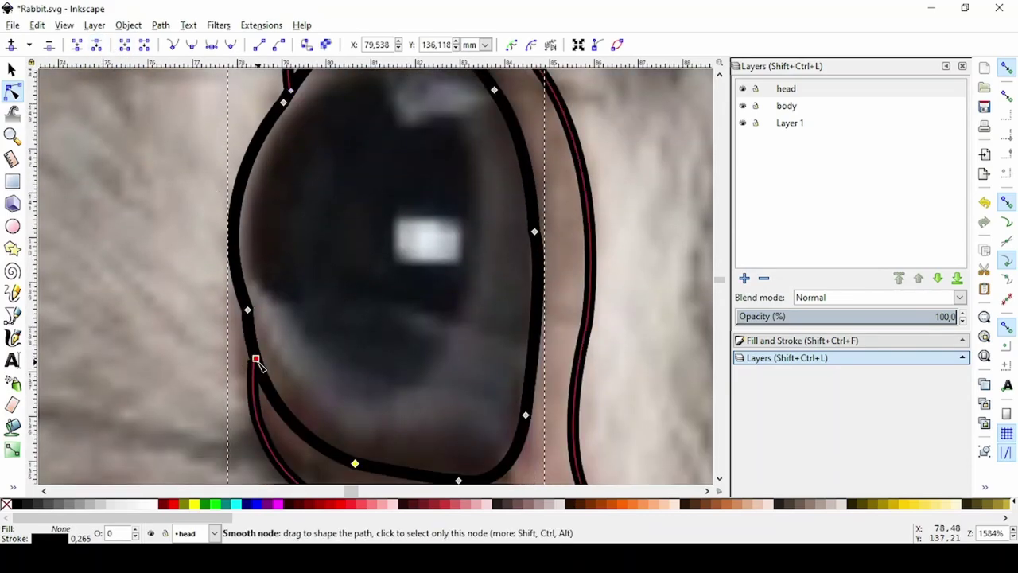
click(254, 357)
click(96, 46)
scroll(258, 232, down, 2)
ctrl+scroll(257, 232, down, 1)
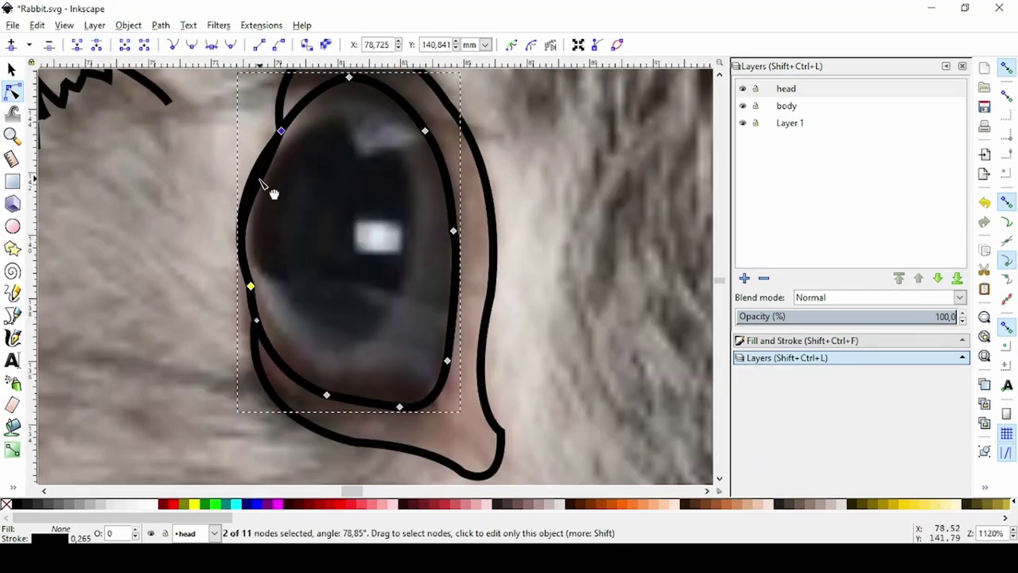
key(Tab)
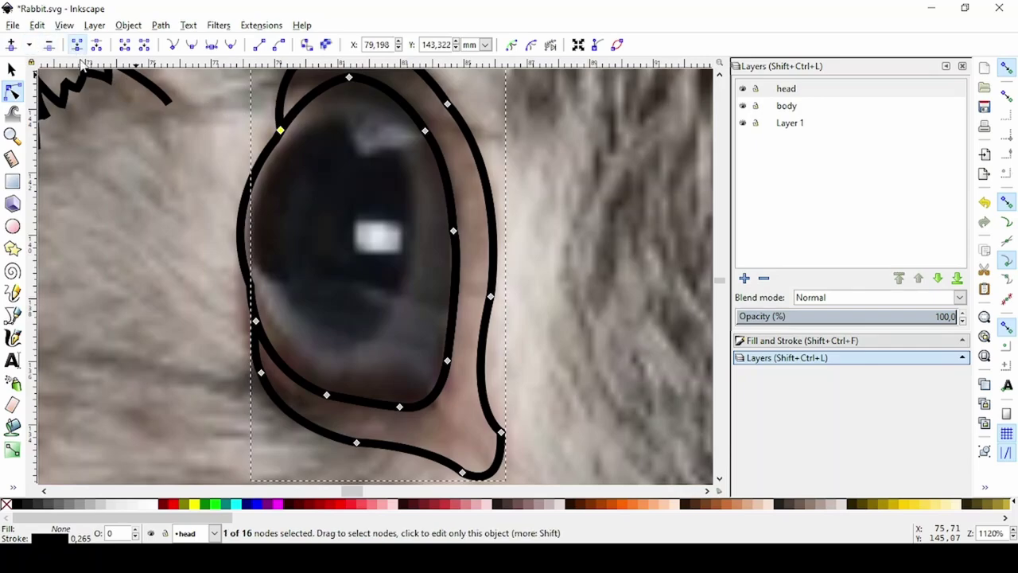
Move the inner eye path from Layer 1 into layer head.
click(12, 69)
click(241, 239)
click(94, 25)
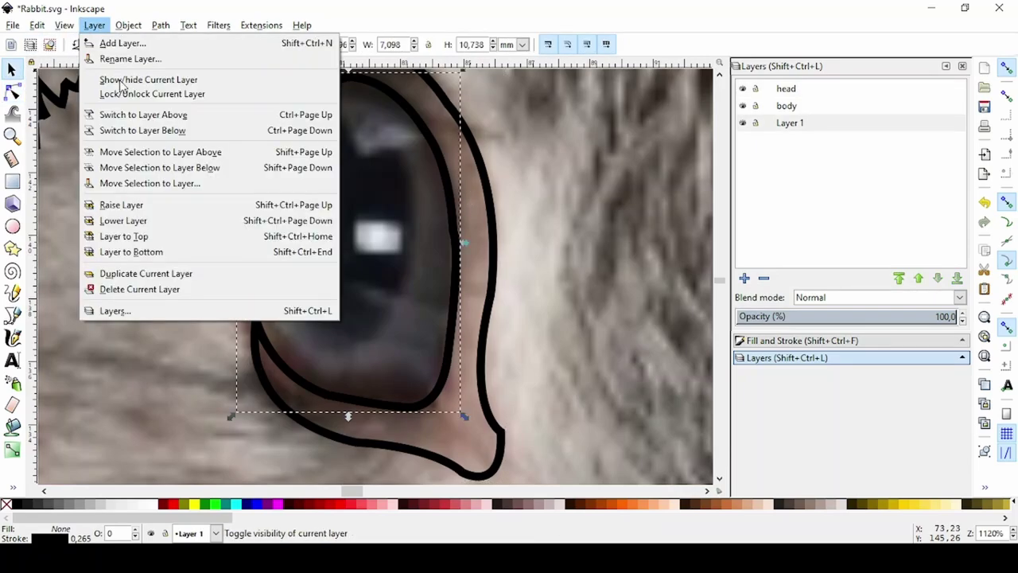
click(159, 182)
double_click(496, 240)
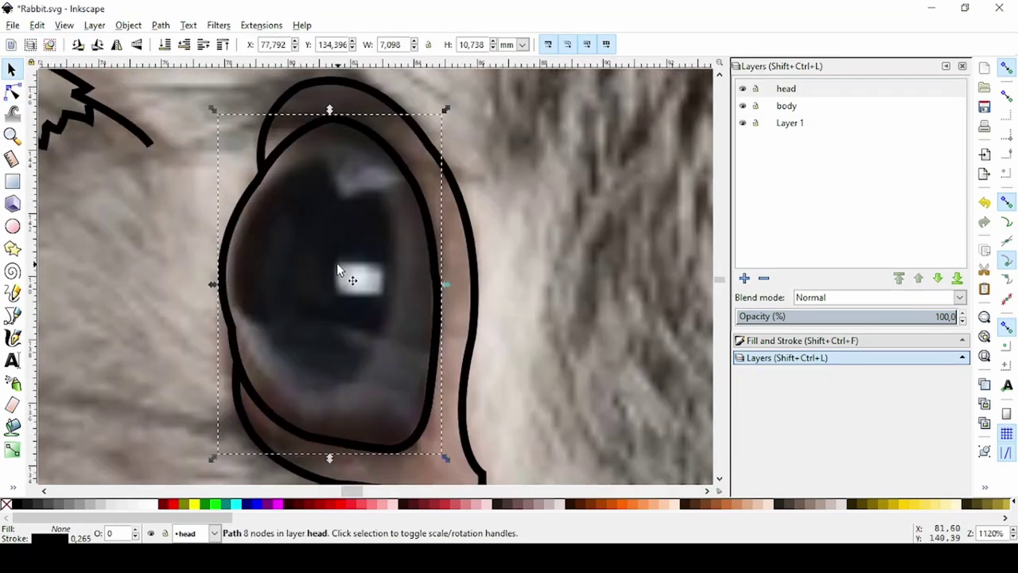
Trace the pupil as a closed curved path inside the eye.
key(b)
click(232, 328)
drag(349, 384, 395, 321)
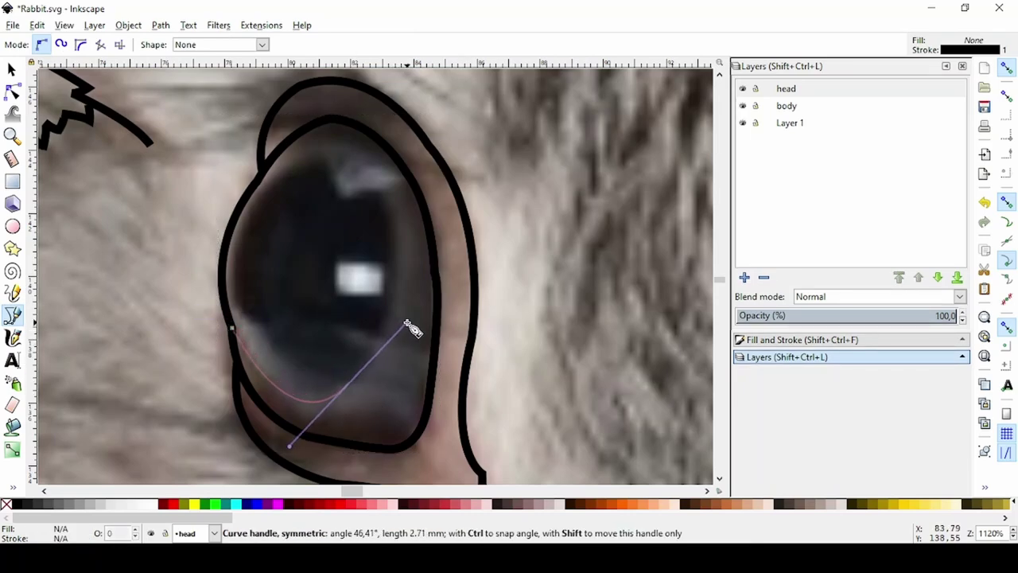
click(395, 271)
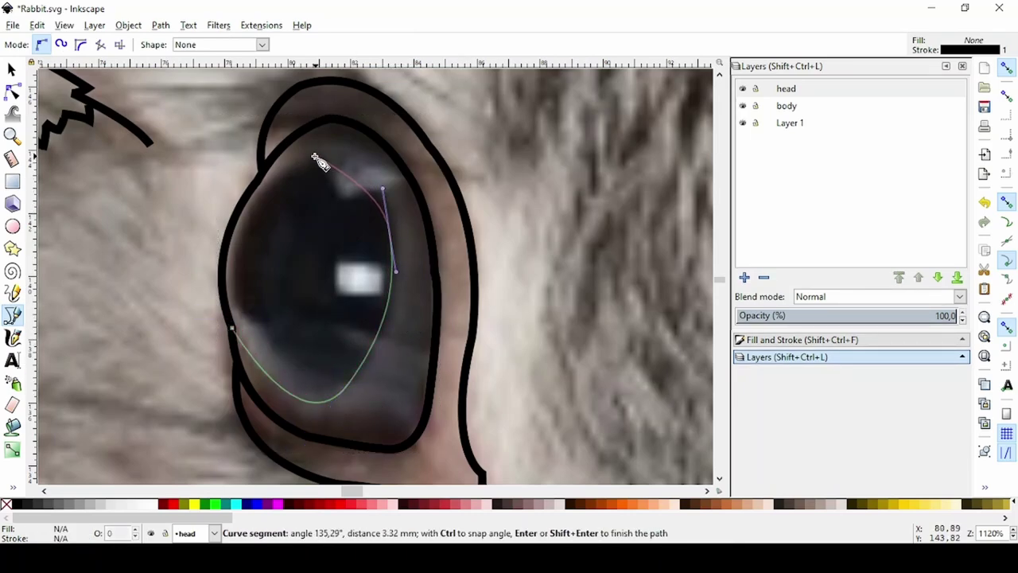
drag(275, 165, 205, 183)
drag(231, 329, 267, 415)
scroll(289, 287, down, 4)
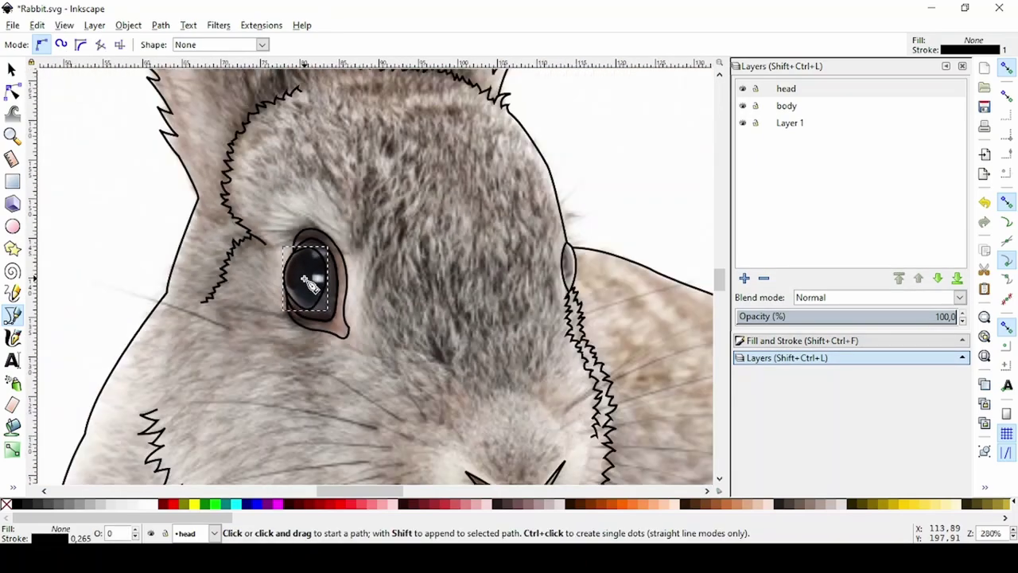
Fill the pupil 90% Gray, the eye white and the rim pink #F4D7D7.
key(s)
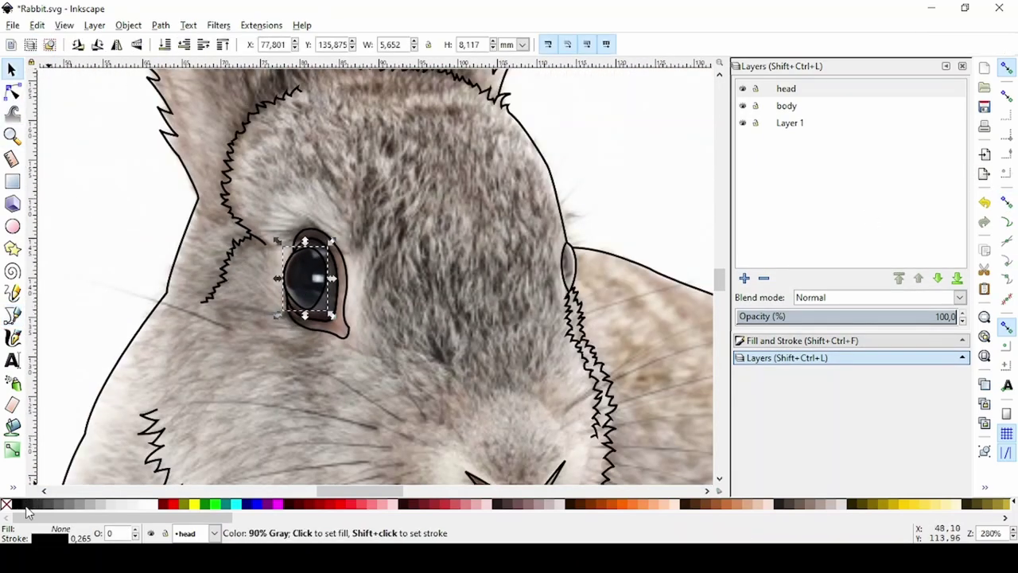
click(27, 511)
key(Tab)
click(147, 509)
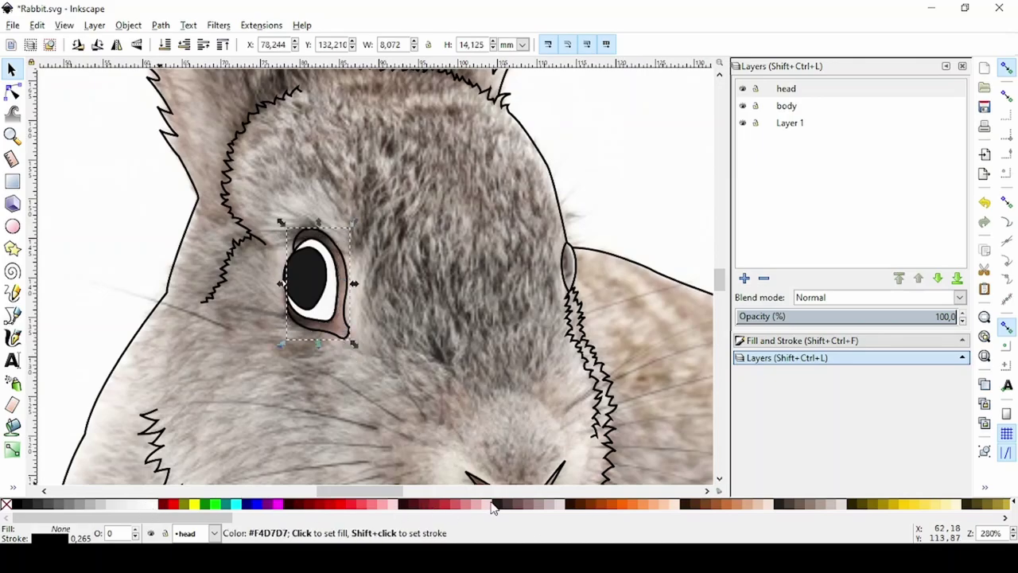
click(492, 508)
scroll(374, 278, down, 3)
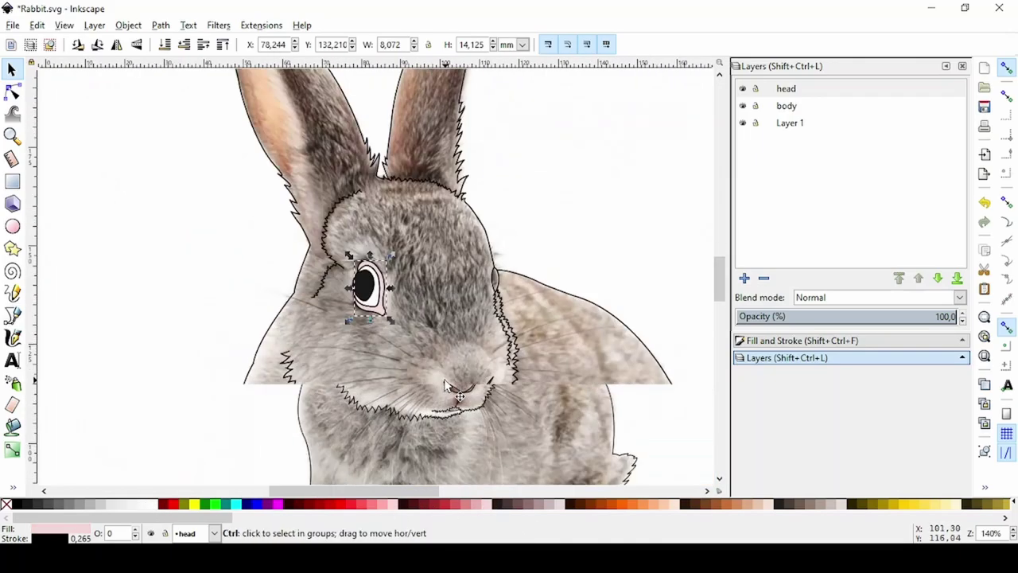
click(633, 223)
Reshape the ear's base by dragging two nodes on the ear and zigzag outline paths.
click(508, 290)
scroll(505, 281, up, 6)
scroll(505, 281, up, 1)
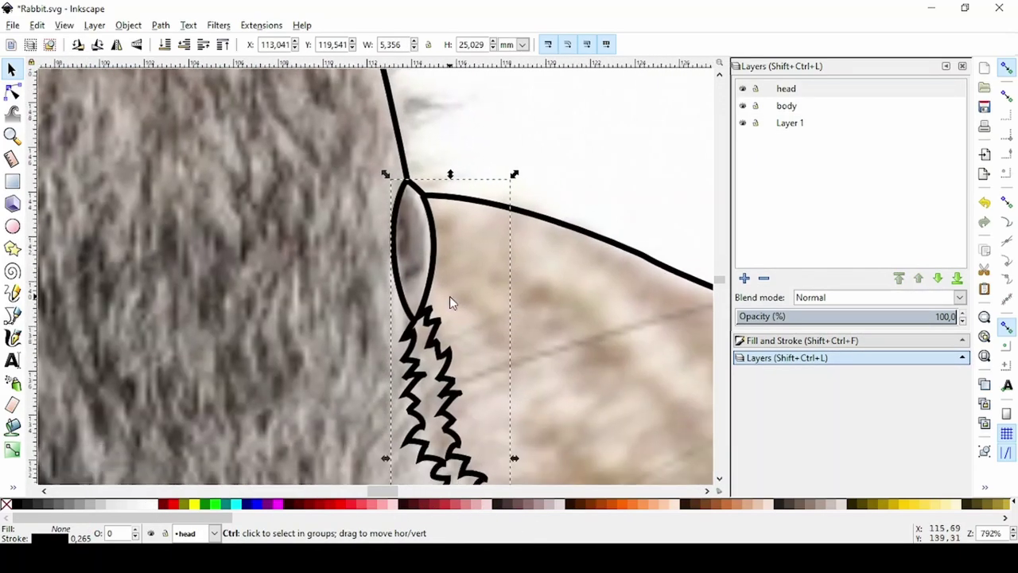
key(n)
click(405, 329)
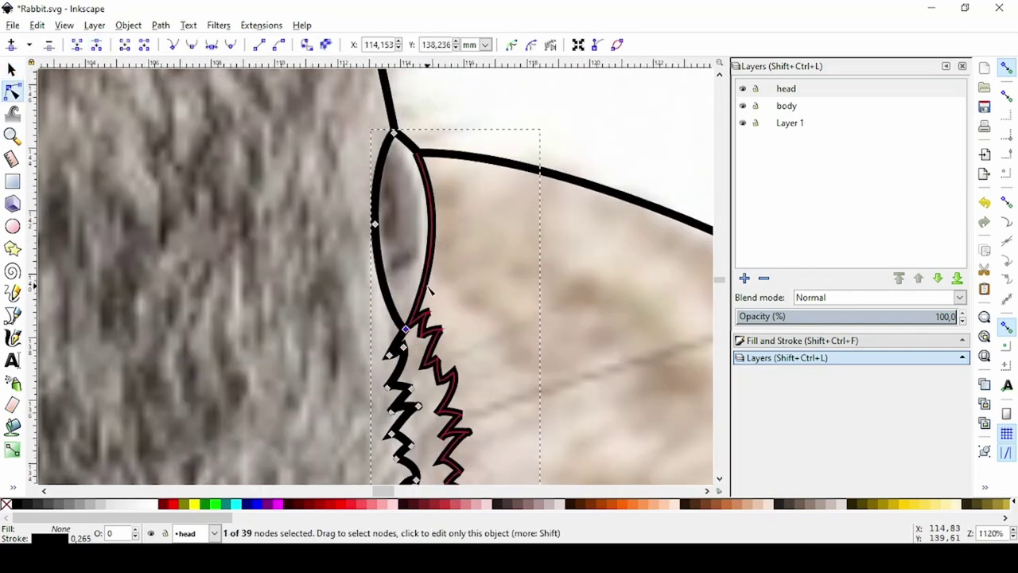
click(428, 295)
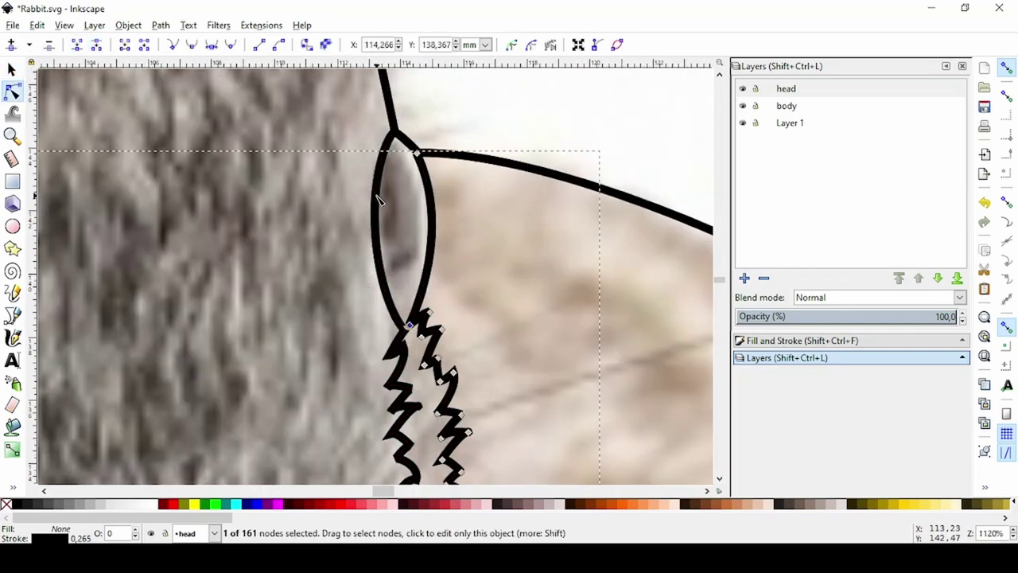
scroll(378, 199, up, 2)
drag(370, 358, 379, 329)
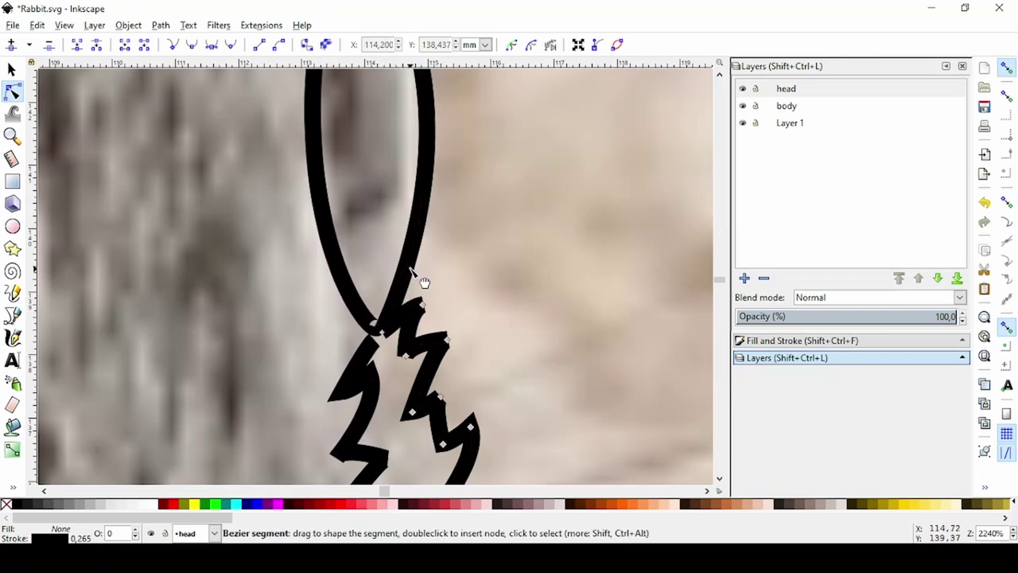
drag(410, 270, 381, 336)
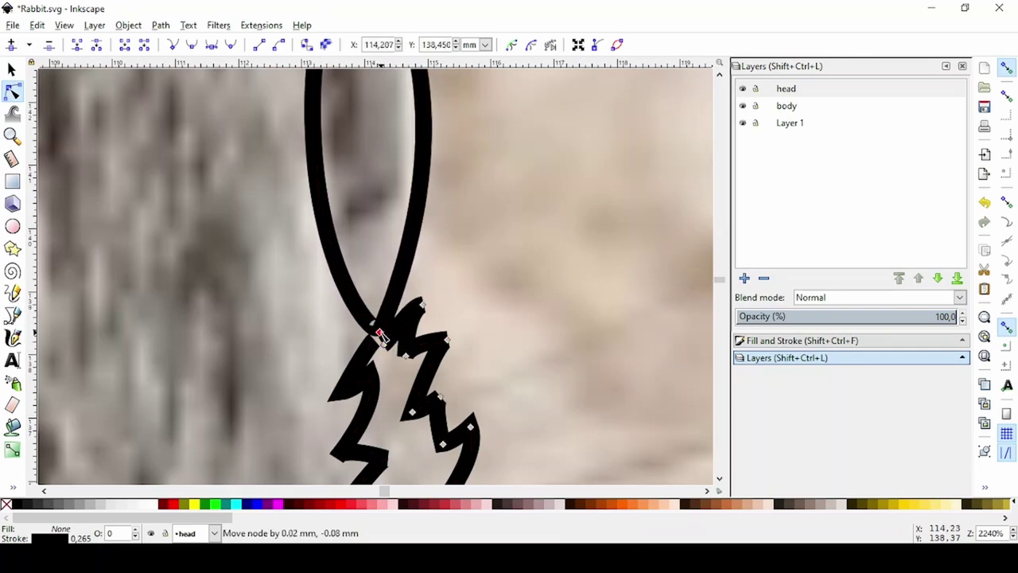
scroll(332, 165, down, 2)
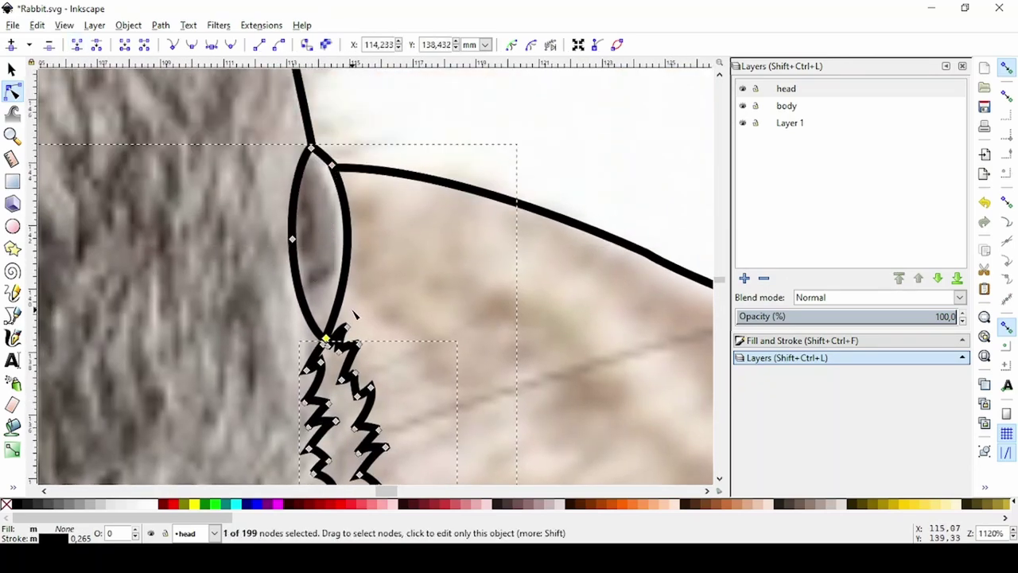
Rubber-band select and delete the stray duplicate zigzag fur nodes behind the head.
key(s)
scroll(407, 309, down, 2)
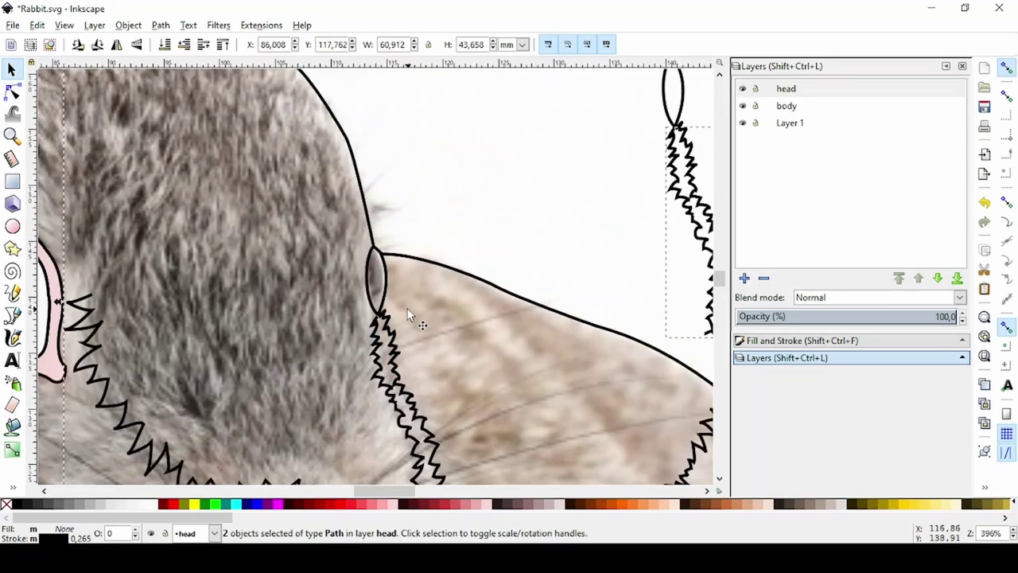
scroll(401, 310, down, 2)
scroll(381, 311, down, 2)
ctrl+scroll(527, 195, up, 1)
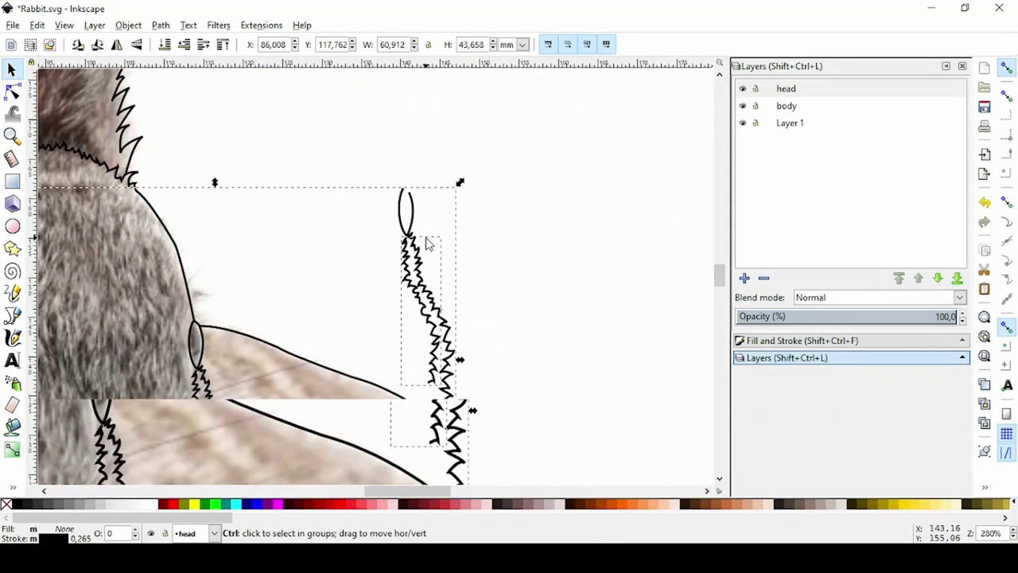
key(ctrl+z)
key(n)
drag(280, 128, 675, 409)
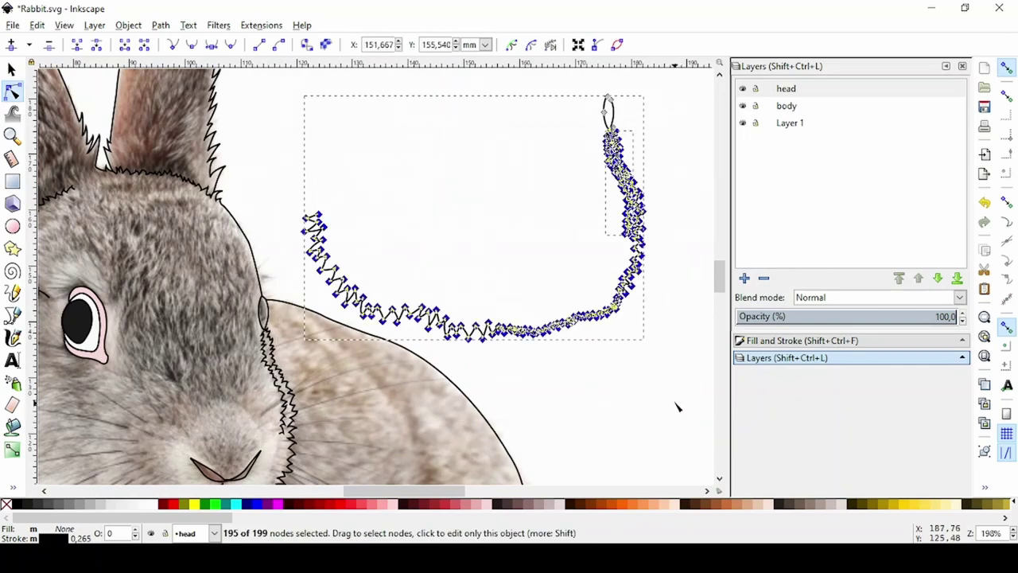
key(Delete)
key(s)
ctrl+scroll(284, 338, up, 3)
Reshape the small oval and move it down into the back-outline and cheek junction.
click(253, 338)
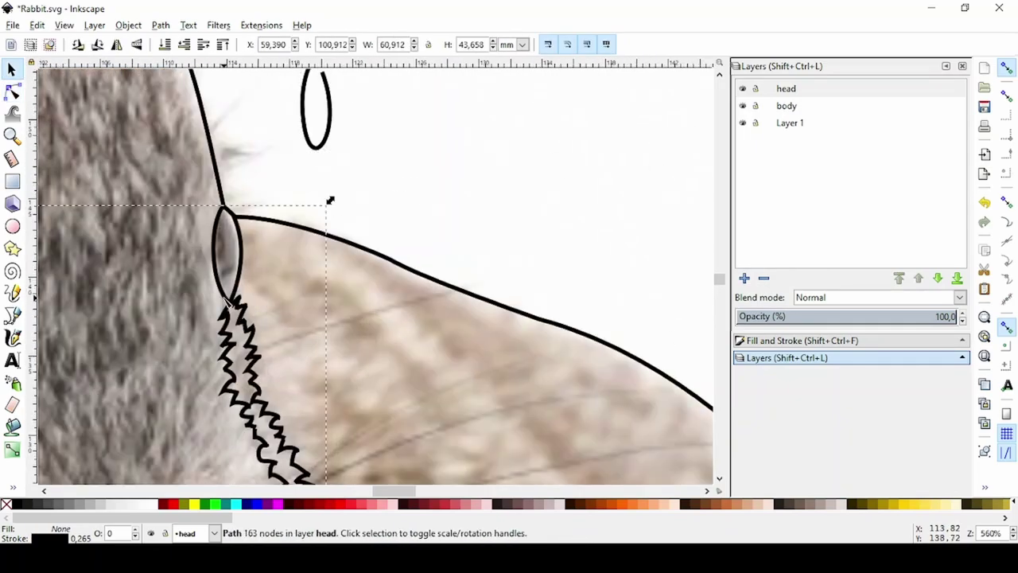
key(n)
drag(350, 197, 151, 306)
key(Delete)
drag(318, 147, 256, 277)
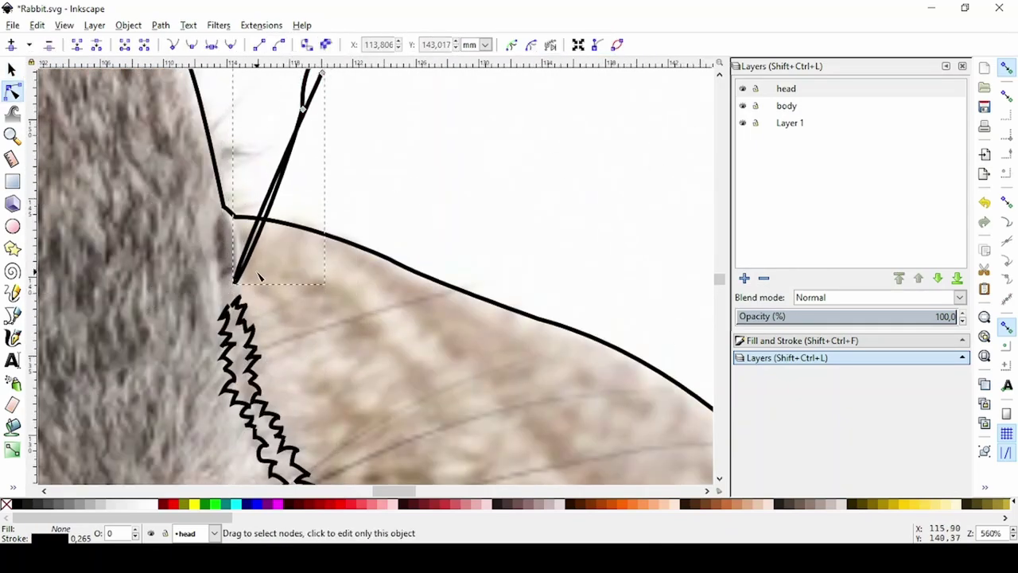
key(ctrl+z)
key(s)
drag(330, 132, 256, 284)
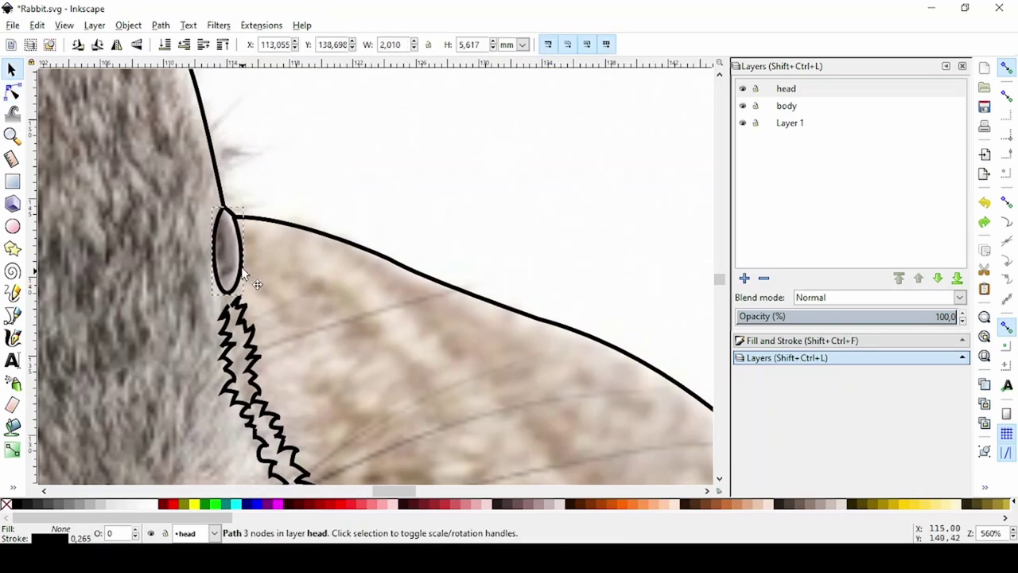
Raise a zigzag node on the fur outline so it meets the oval.
ctrl+scroll(159, 325, up, 3)
click(362, 282)
key(n)
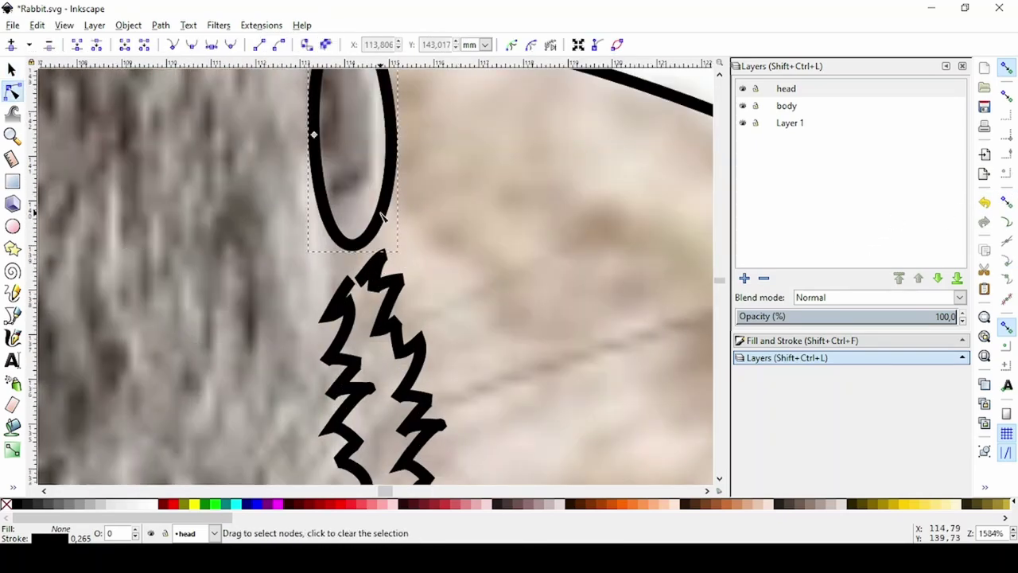
scroll(334, 310, up, 3)
scroll(334, 310, right, 2)
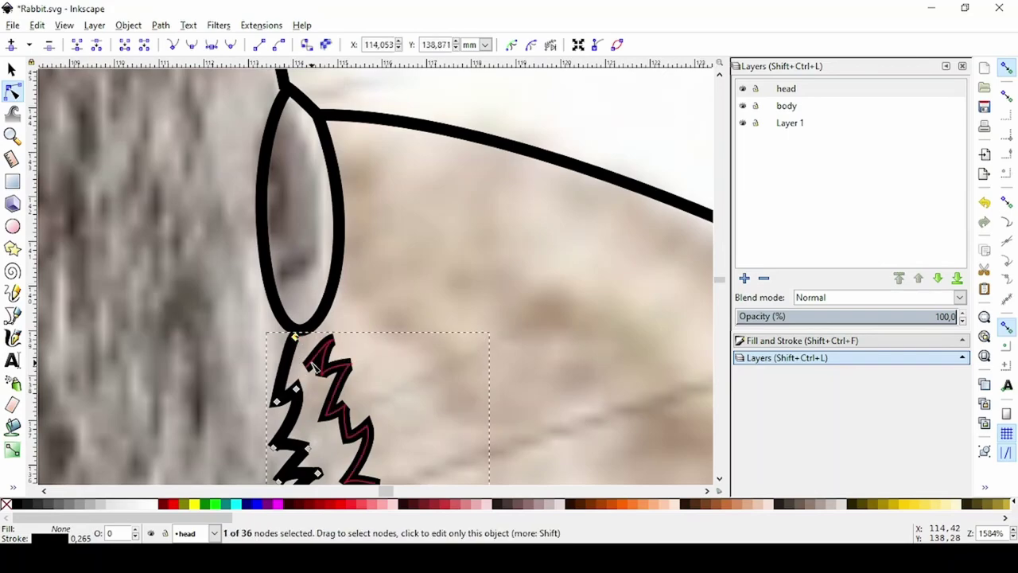
drag(300, 366, 306, 338)
scroll(364, 326, up, 6)
Select the small oval, then hide the photo to check the tracing.
click(366, 330)
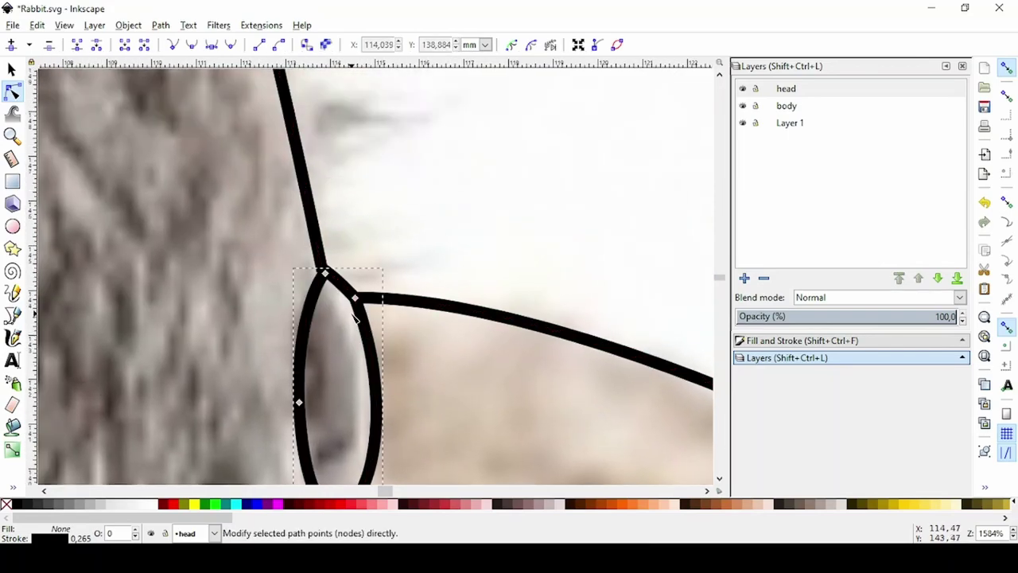
key(b)
ctrl+scroll(332, 322, down, 4)
ctrl+scroll(332, 323, down, 1)
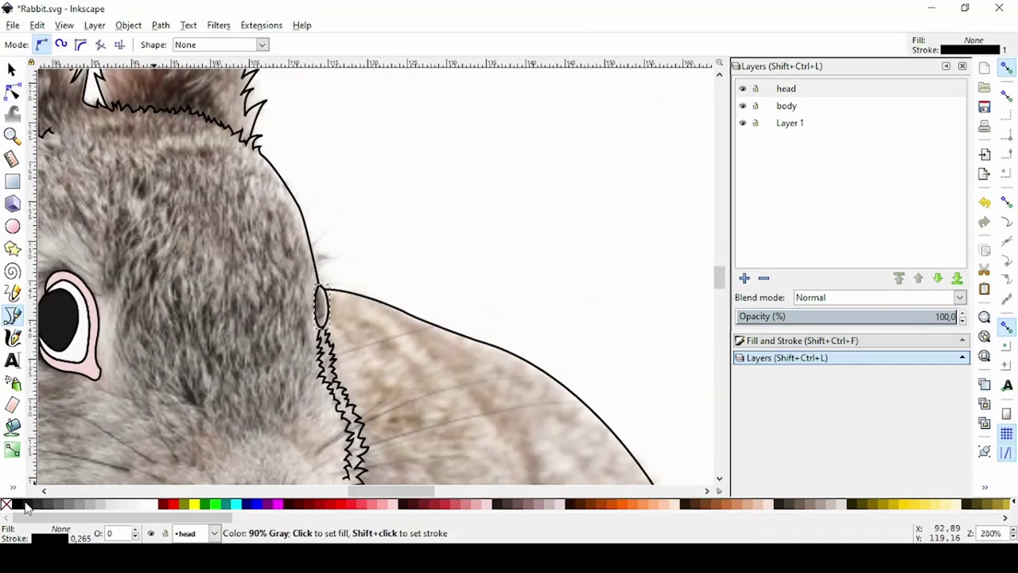
ctrl+scroll(327, 334, down, 4)
click(744, 124)
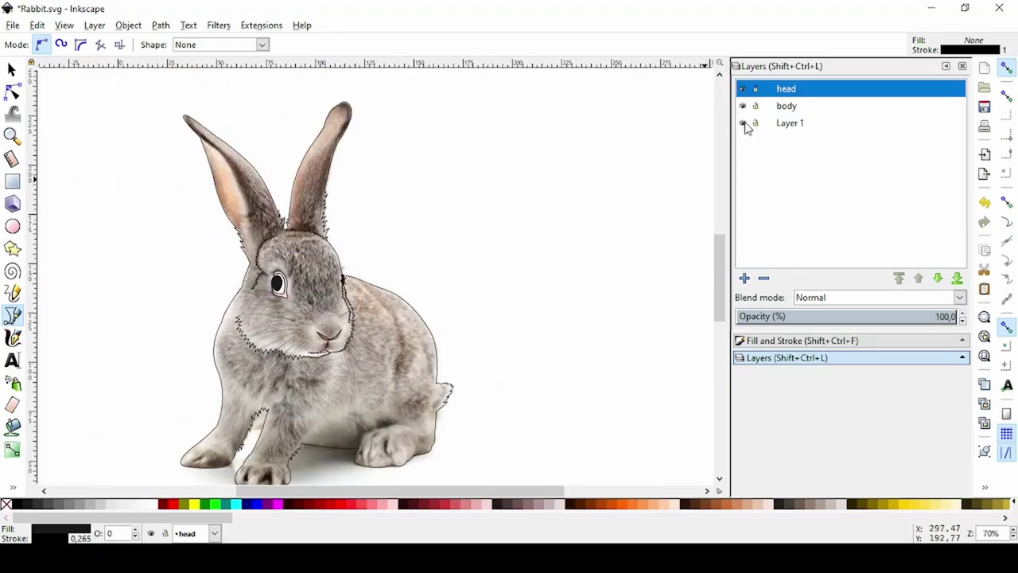
Draw the first inner-ear lines from the left ear's edge, with a zigzag point on the fur edge.
ctrl+scroll(236, 167, up, 3)
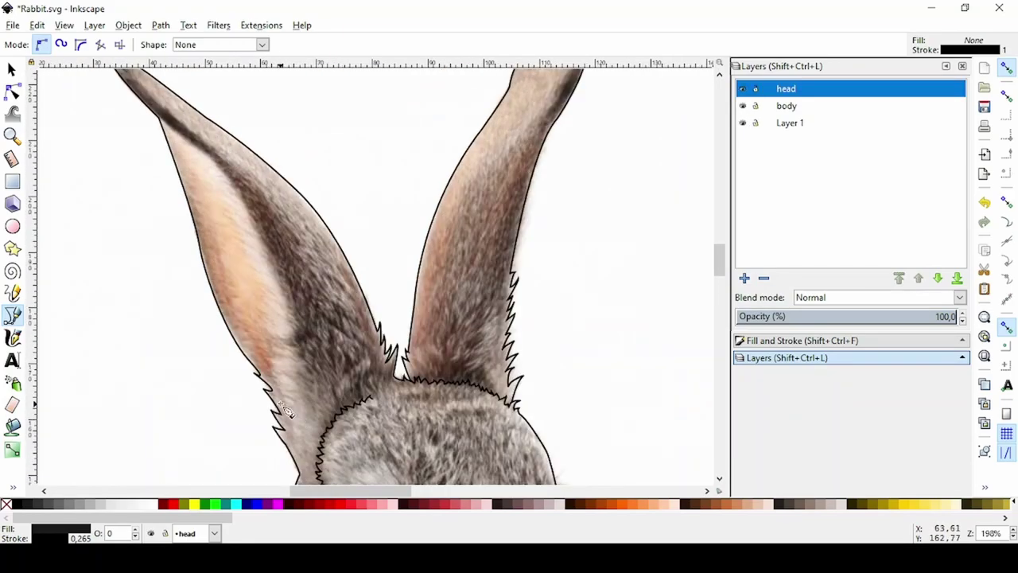
ctrl+scroll(290, 421, up, 1)
ctrl+scroll(148, 283, up, 1)
ctrl+scroll(294, 294, up, 1)
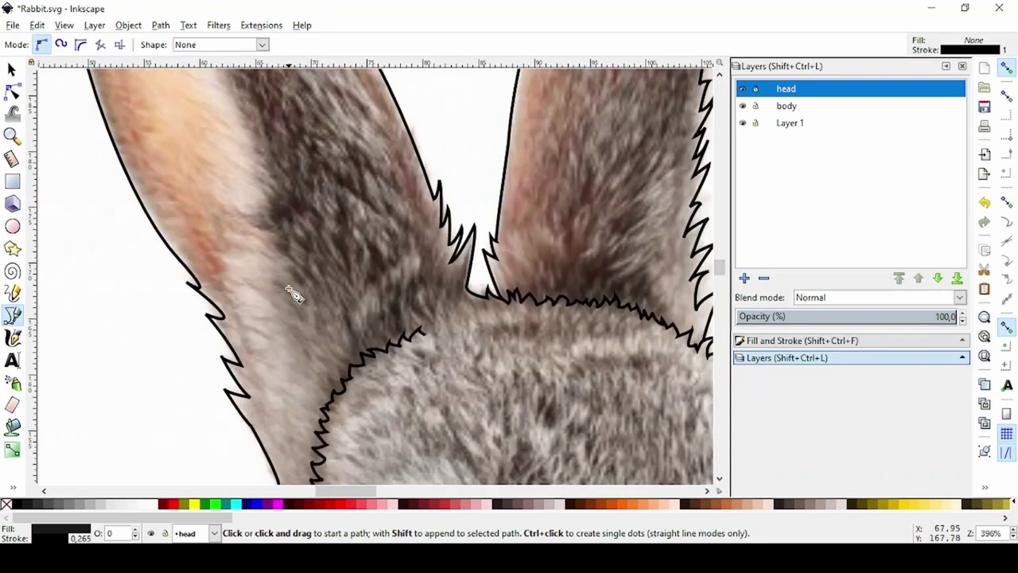
ctrl+scroll(294, 294, down, 2)
ctrl+scroll(287, 335, up, 2)
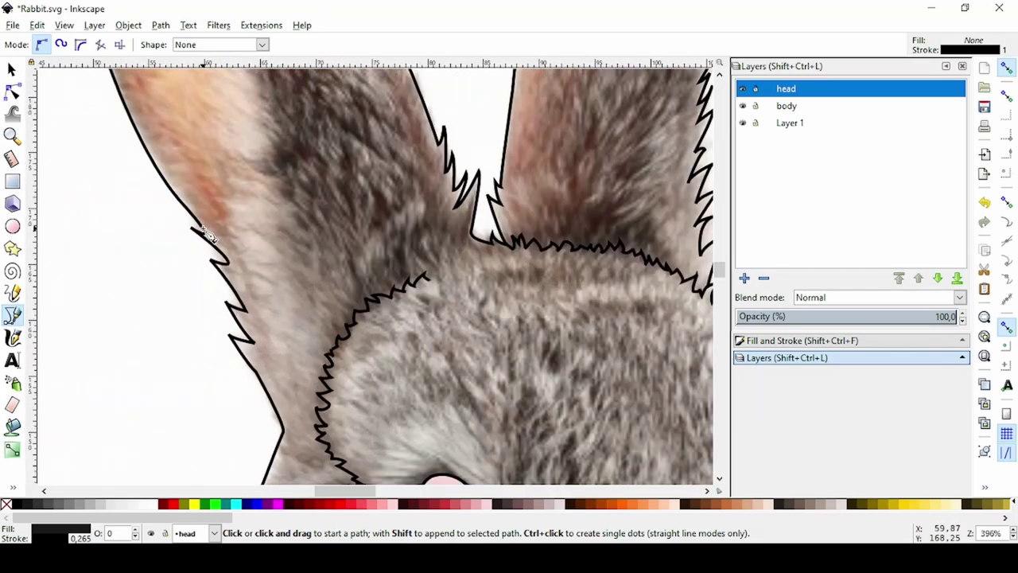
click(198, 227)
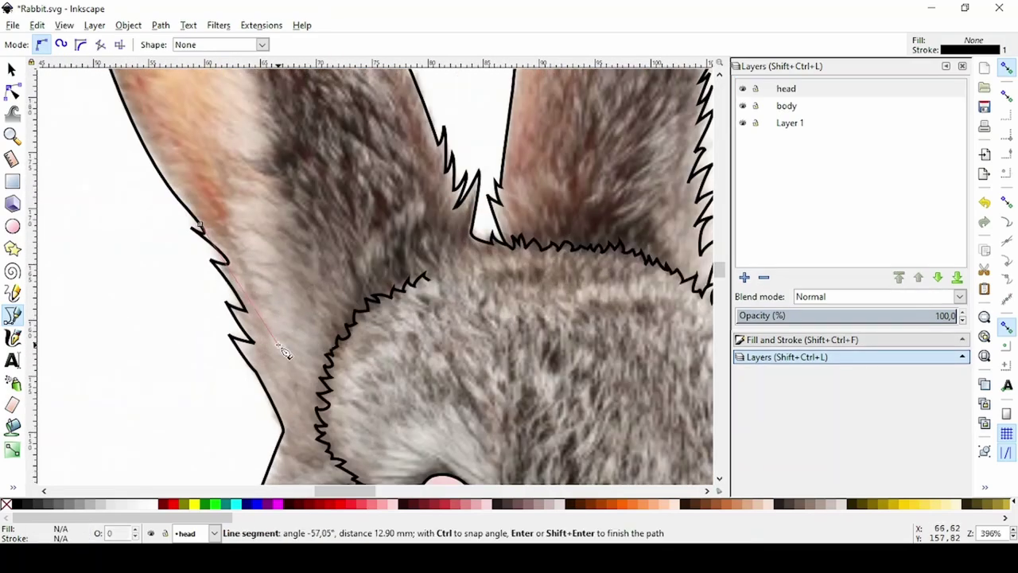
double_click(286, 298)
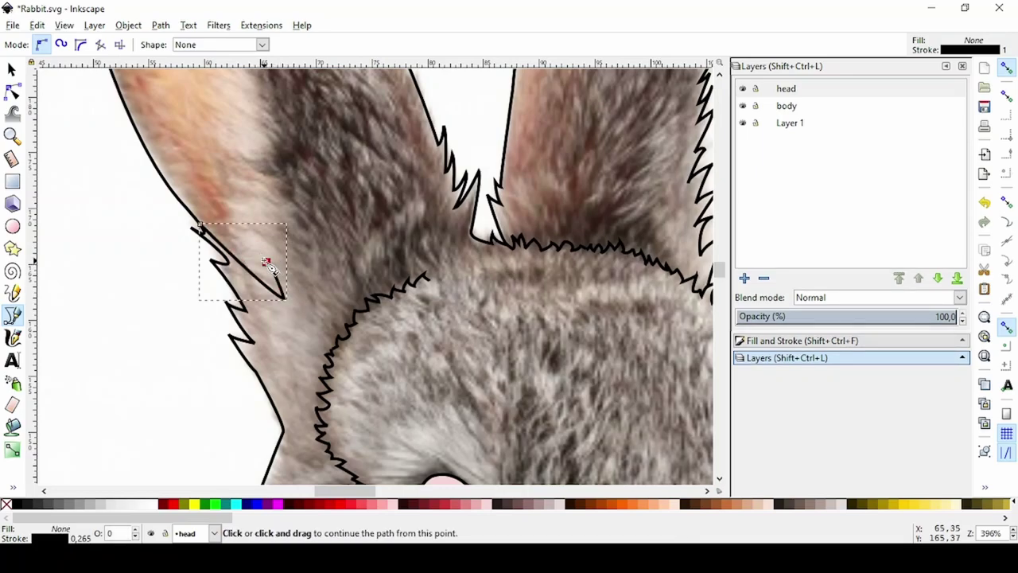
mouse_move(285, 297)
mouse_down()
mouse_move(292, 277)
mouse_move(272, 296)
mouse_move(314, 322)
mouse_up()
click(253, 225)
double_click(284, 234)
double_click(305, 313)
Extend the zigzag fur edge upward with several corner points.
scroll(304, 313, up, 2)
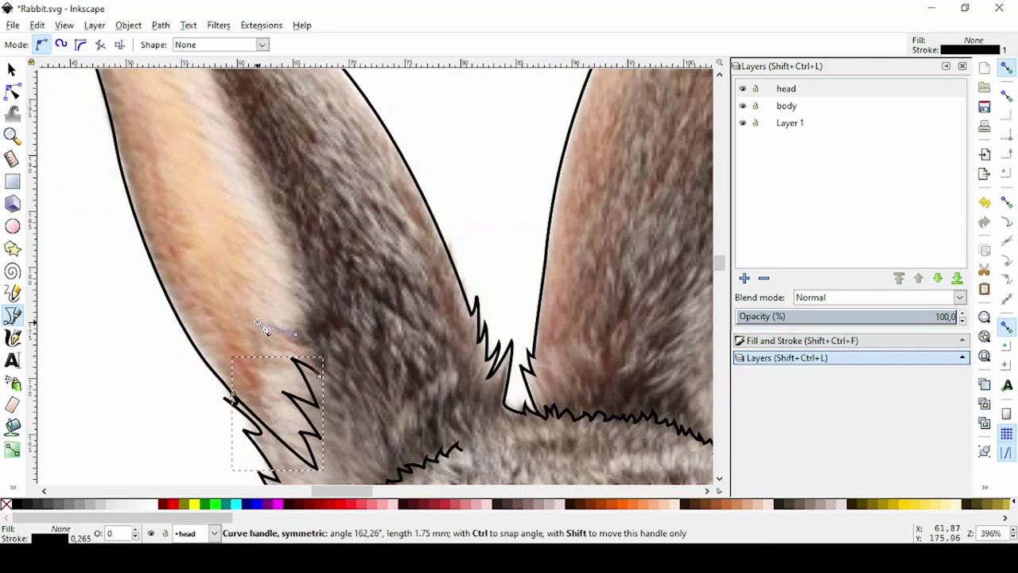
double_click(314, 322)
scroll(352, 402, up, 2)
click(334, 395)
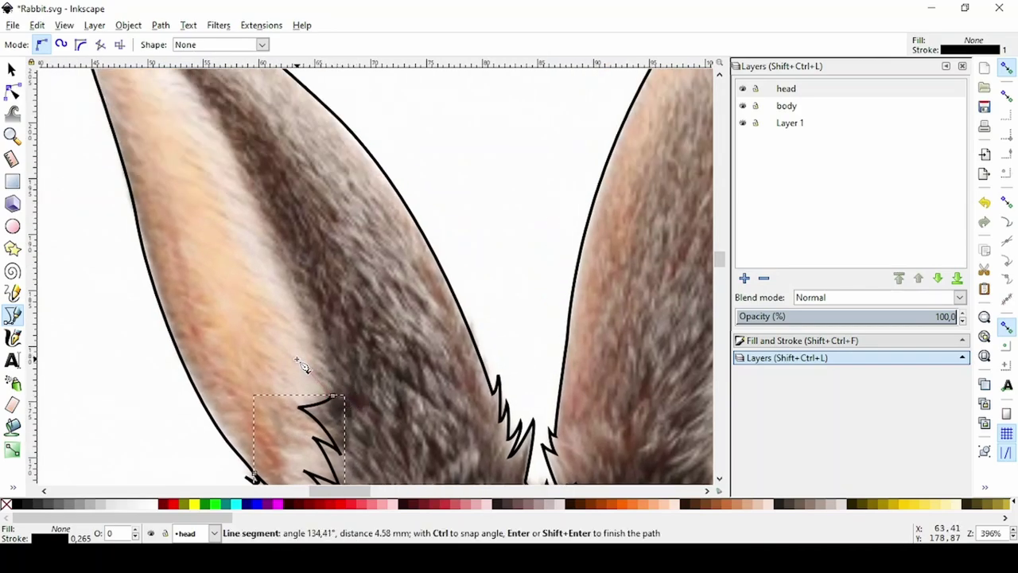
double_click(298, 362)
click(297, 362)
double_click(315, 355)
click(315, 354)
double_click(301, 339)
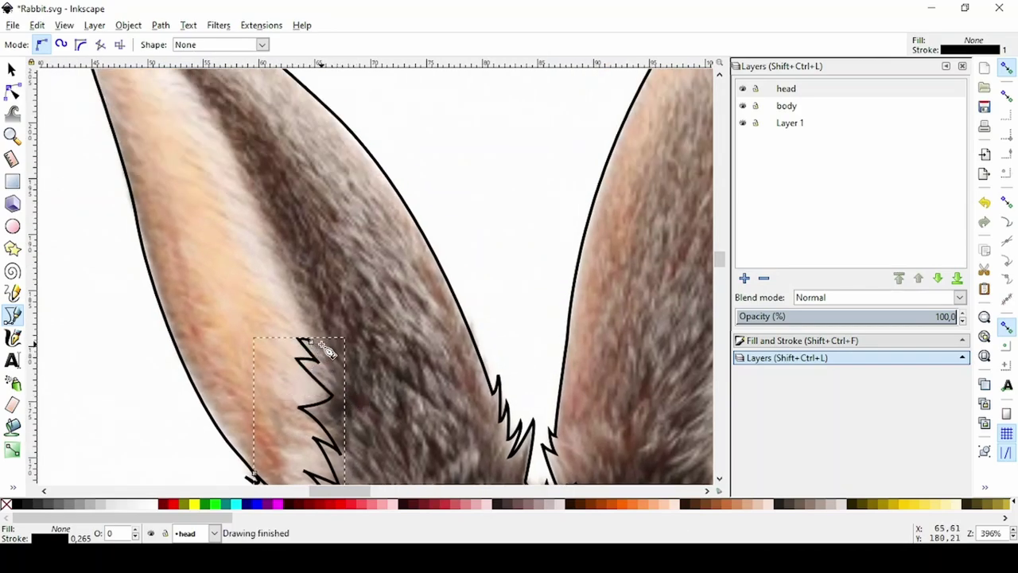
Continue the line along the inner ear to the notch corner and finish it.
scroll(326, 350, up, 2)
click(390, 433)
double_click(236, 198)
scroll(236, 199, up, 3)
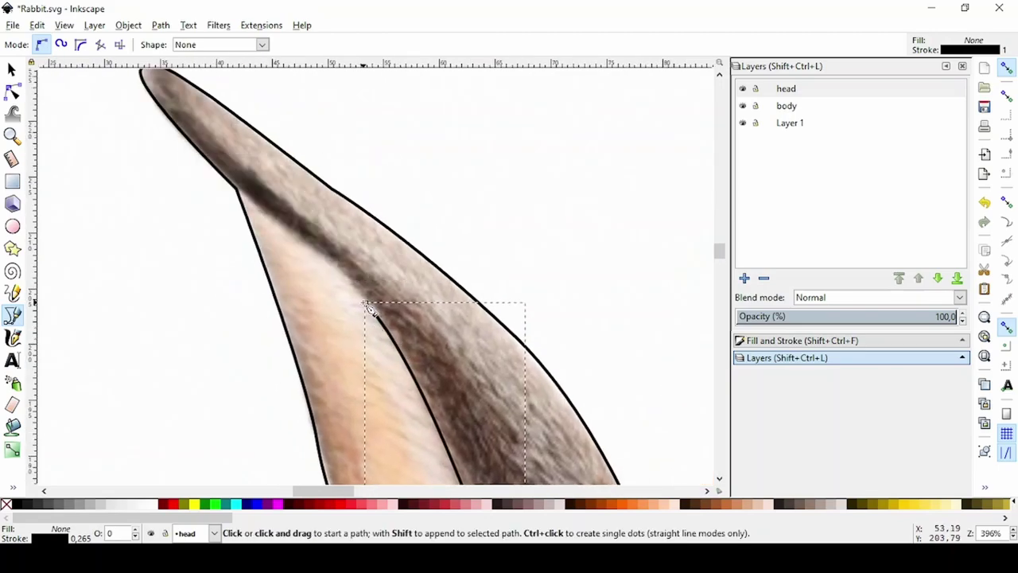
click(367, 306)
ctrl+scroll(228, 186, up, 1)
click(256, 209)
key(Return)
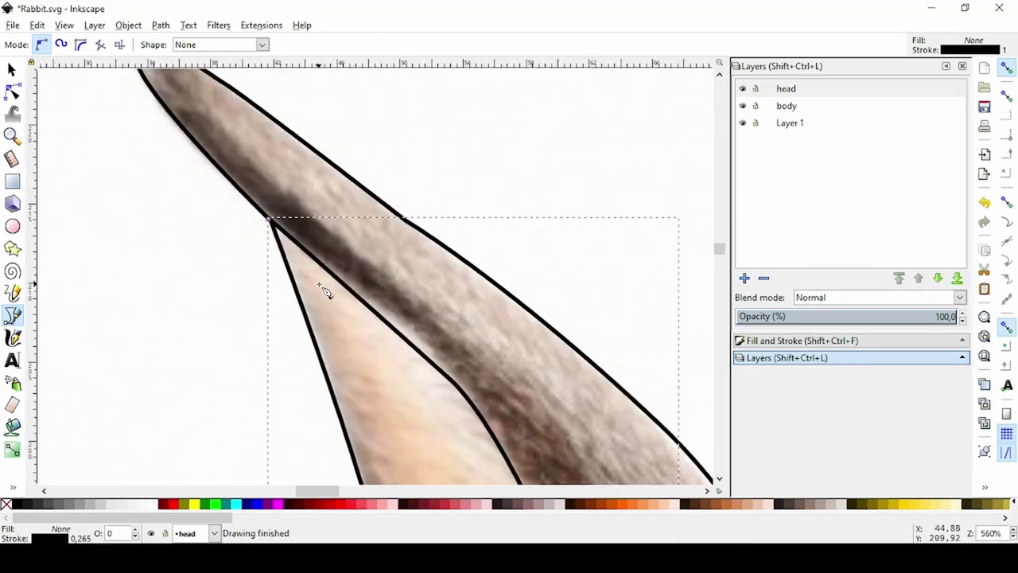
Clear the selection and pick the head outline path with the Selector.
key(n)
ctrl+scroll(220, 303, down, 2)
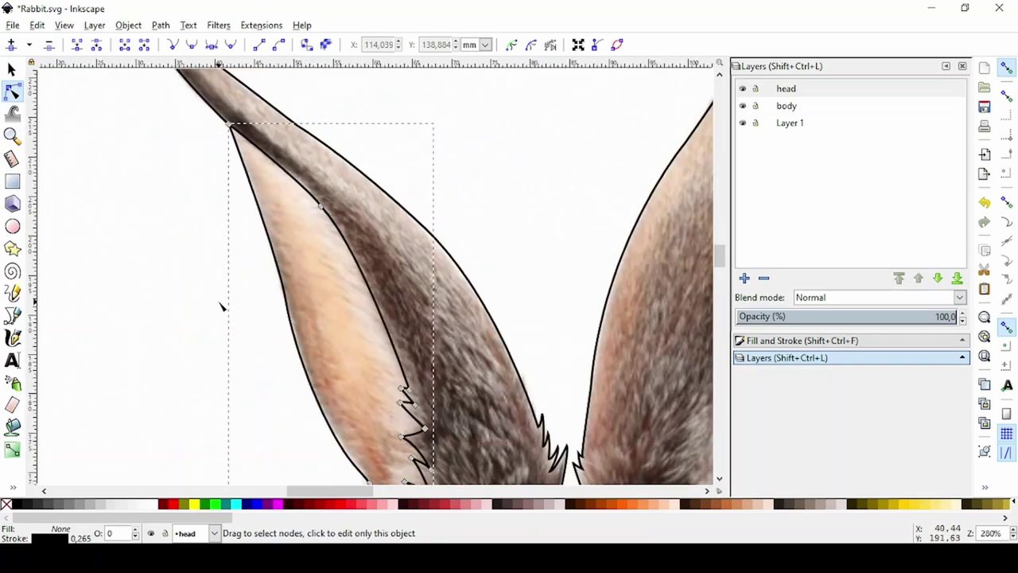
key(Escape)
ctrl+scroll(244, 209, down, 3)
scroll(220, 186, down, 5)
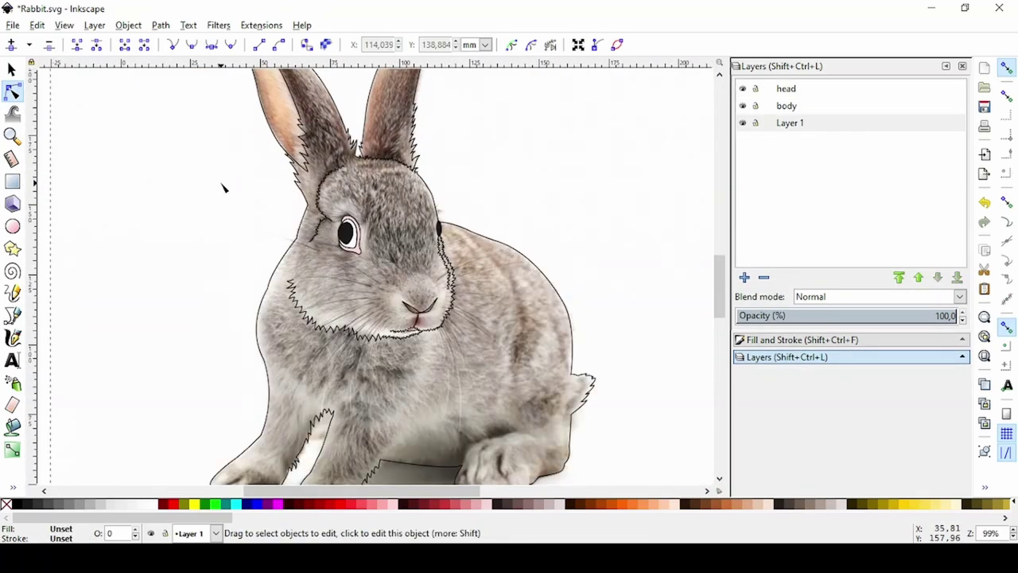
scroll(220, 186, up, 6)
click(322, 302)
key(s)
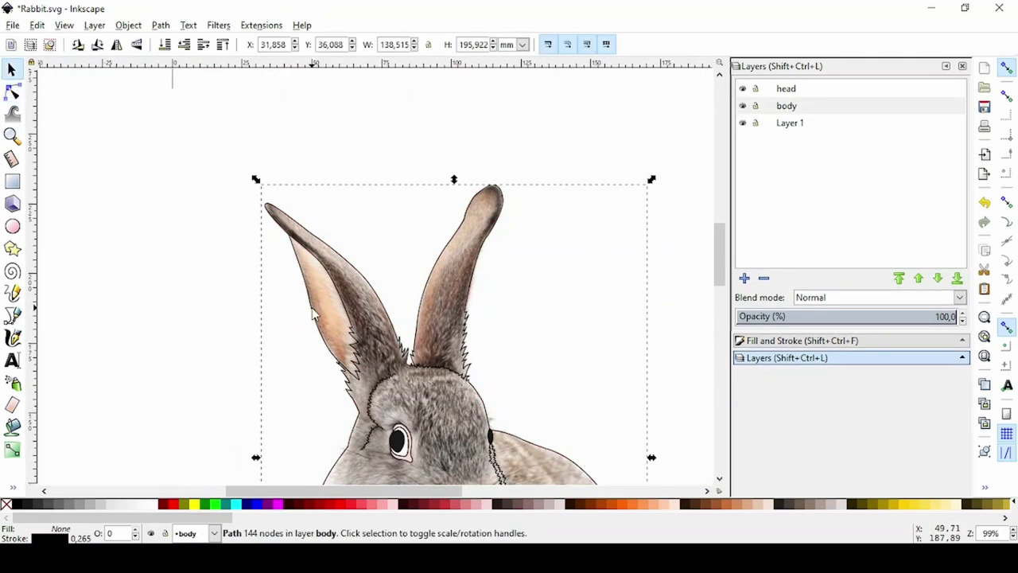
click(786, 88)
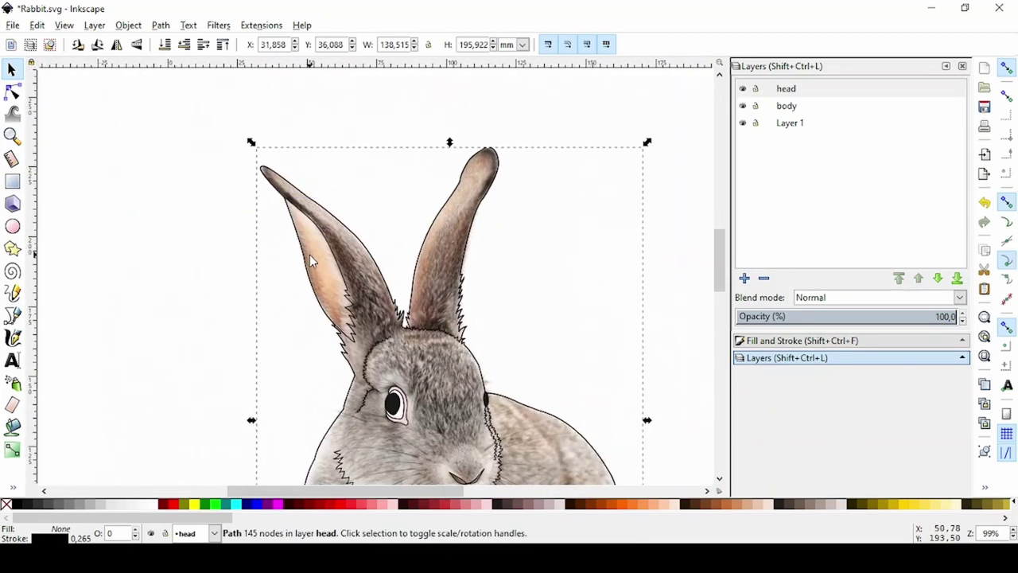
Select groups of left-ear nodes on the head outline.
key(n)
scroll(310, 241, up, 3)
click(268, 268)
scroll(268, 268, up, 2)
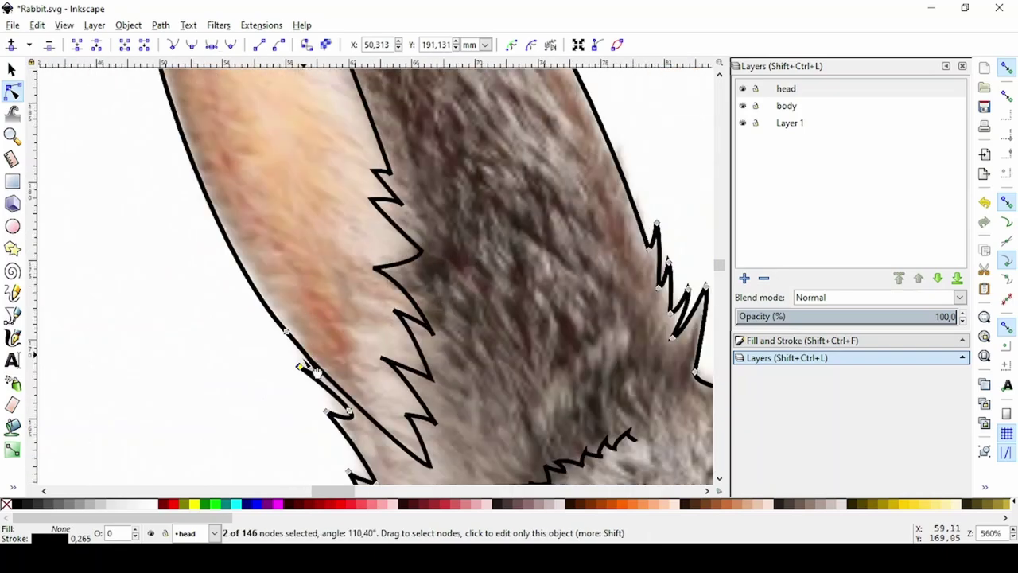
drag(250, 318, 315, 344)
scroll(308, 347, down, 3)
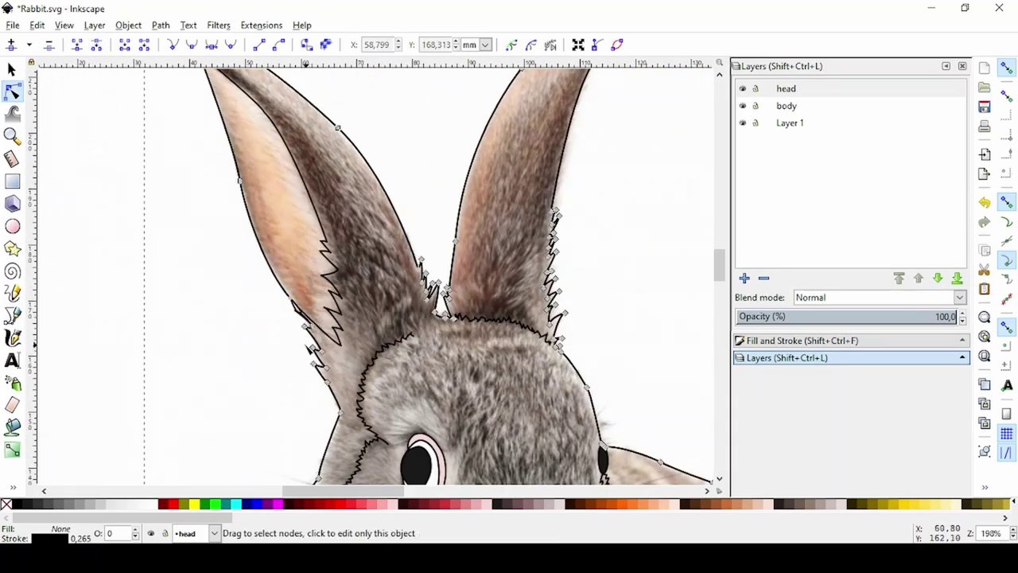
scroll(253, 313, down, 3)
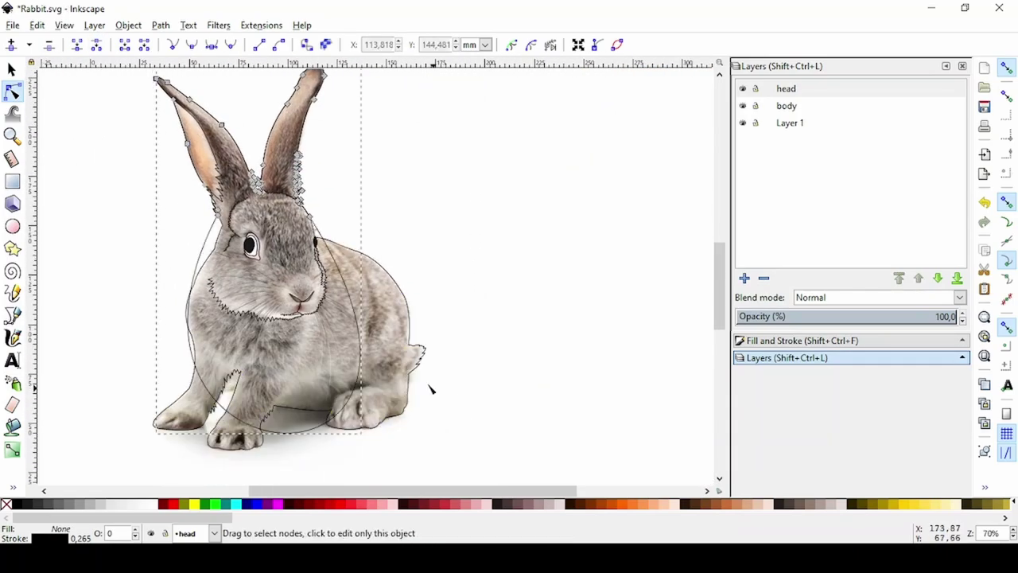
scroll(159, 238, up, 3)
scroll(286, 101, up, 5)
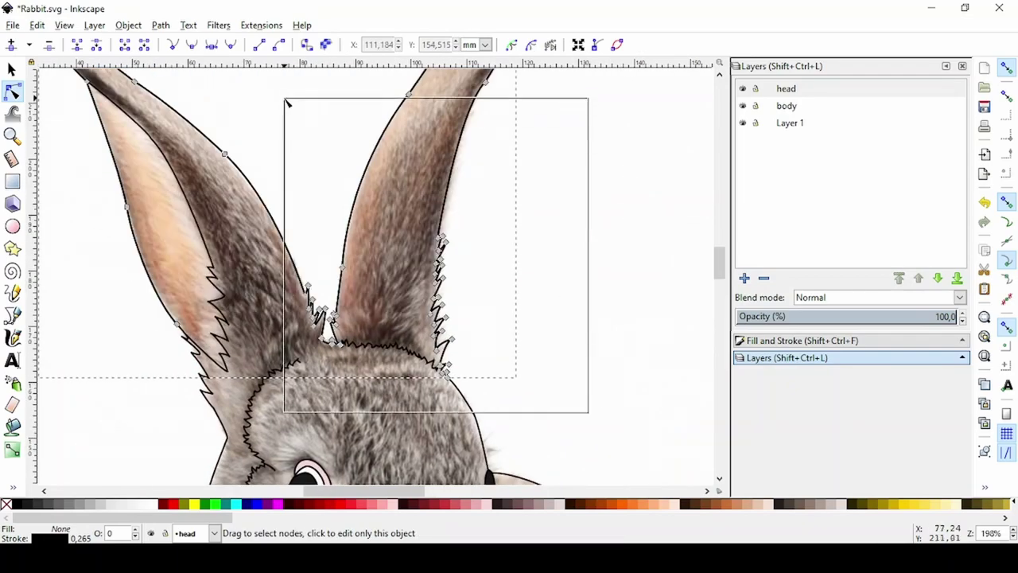
scroll(636, 307, up, 4)
Select nodes near the left ear tip and the short three-node path.
drag(68, 136, 135, 176)
scroll(338, 304, up, 2)
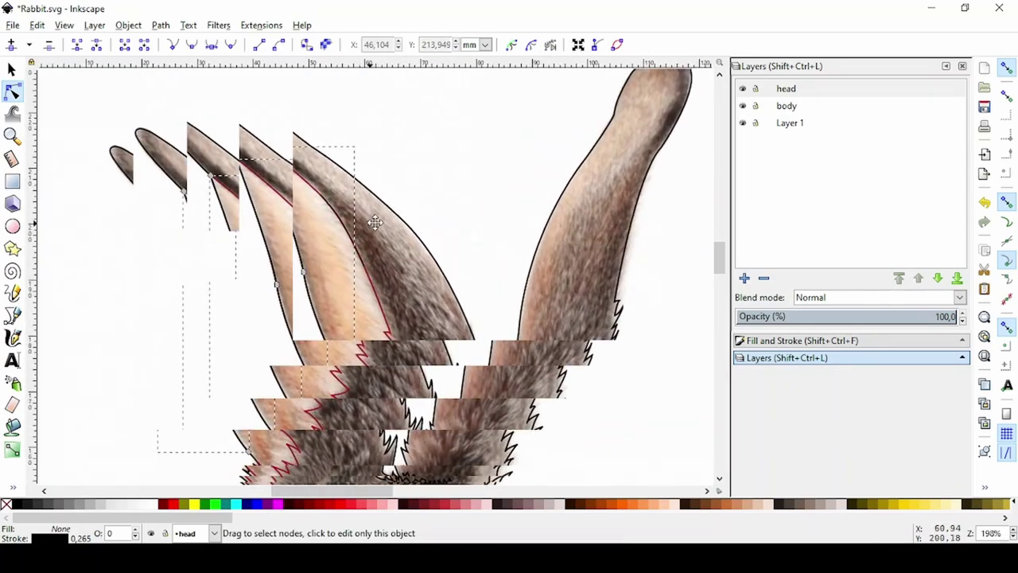
scroll(338, 304, up, 2)
drag(338, 302, 337, 298)
click(318, 215)
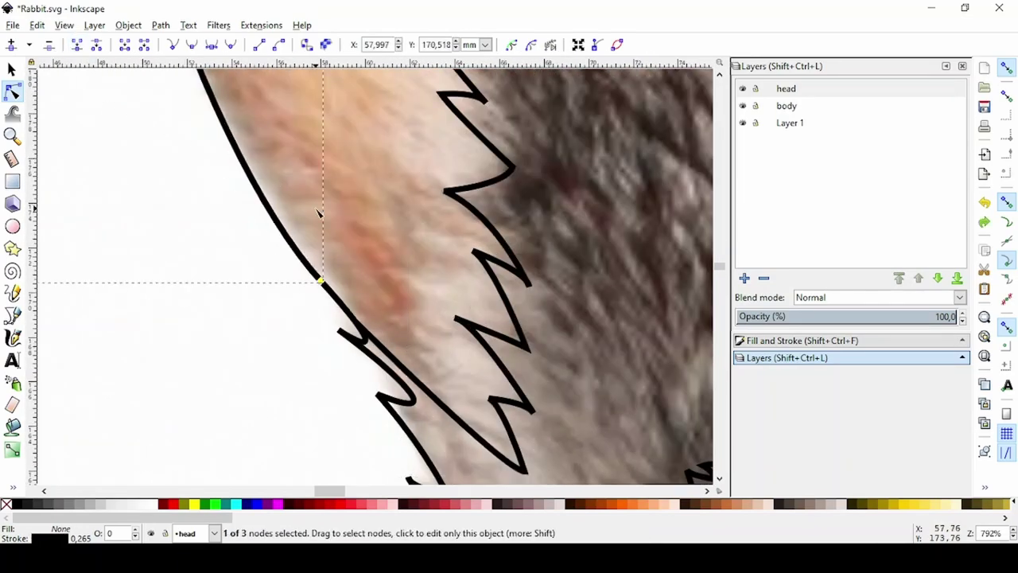
scroll(409, 368, up, 3)
scroll(377, 203, up, 3)
drag(329, 130, 216, 70)
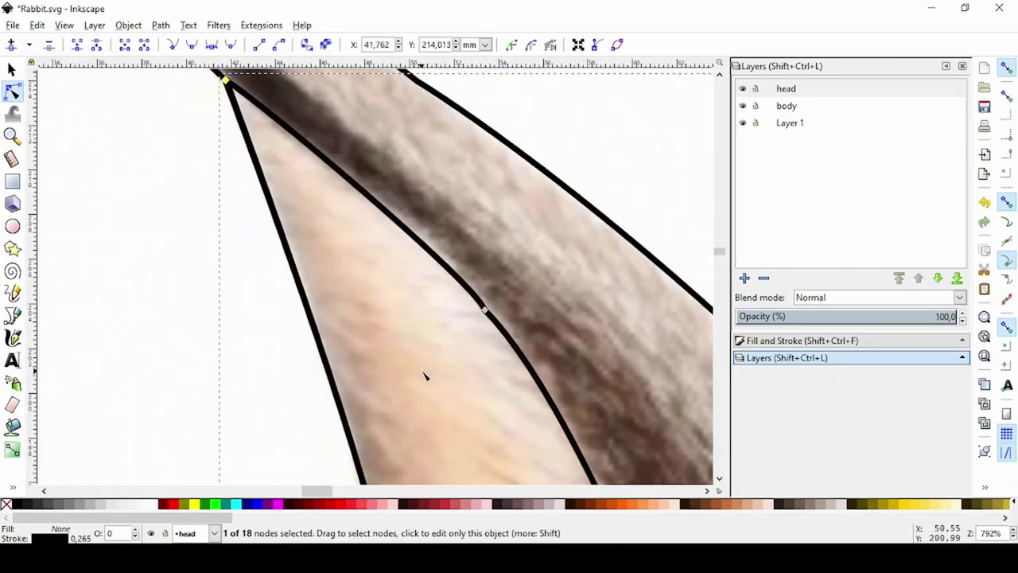
scroll(425, 374, down, 3)
scroll(400, 380, down, 3)
Abandon a started pen line and select the left ear's inner shape.
key(b)
scroll(350, 274, up, 1)
click(379, 334)
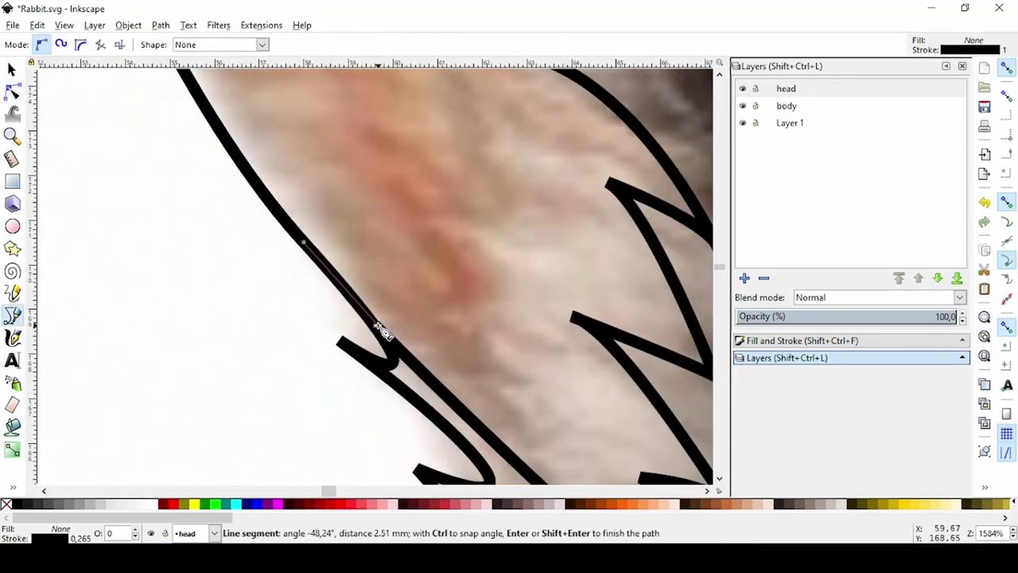
scroll(451, 278, down, 2)
scroll(451, 278, down, 2)
key(s)
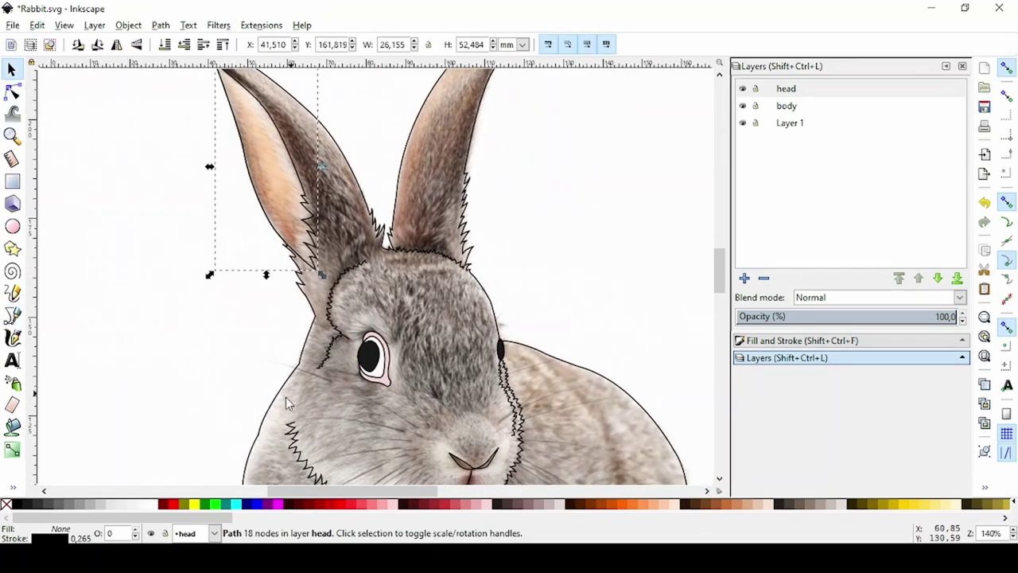
click(383, 503)
Extend the mouth path with the pen into a closed shape with a jagged top peak.
scroll(374, 336, down, 2)
click(375, 336)
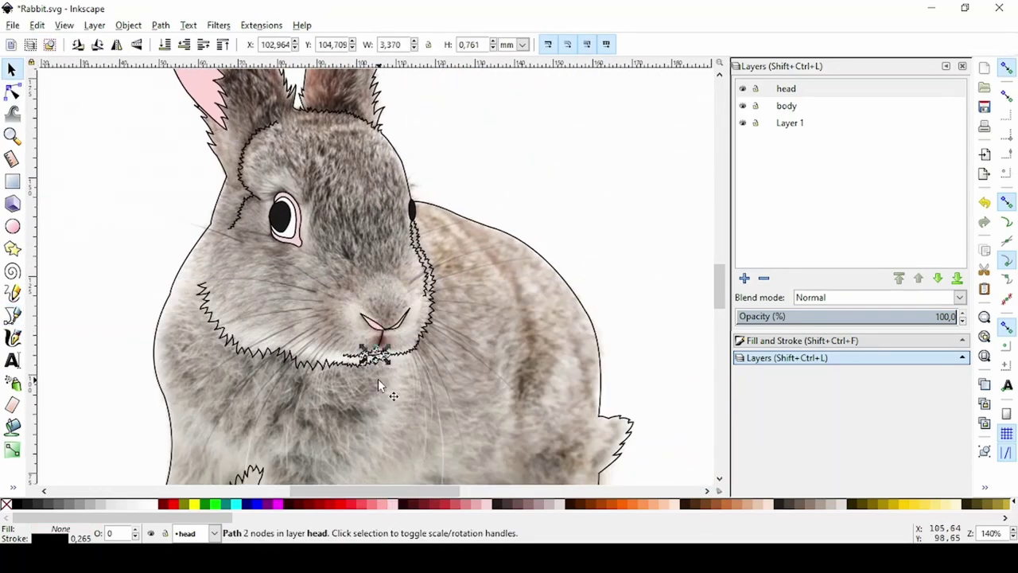
scroll(373, 358, up, 4)
scroll(373, 358, up, 1)
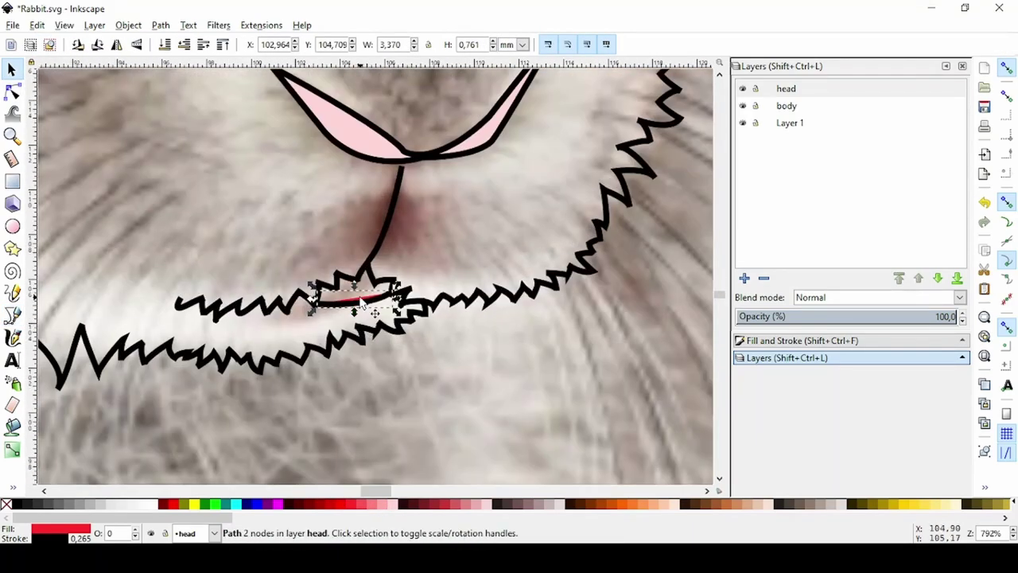
scroll(334, 302, up, 2)
key(b)
click(294, 302)
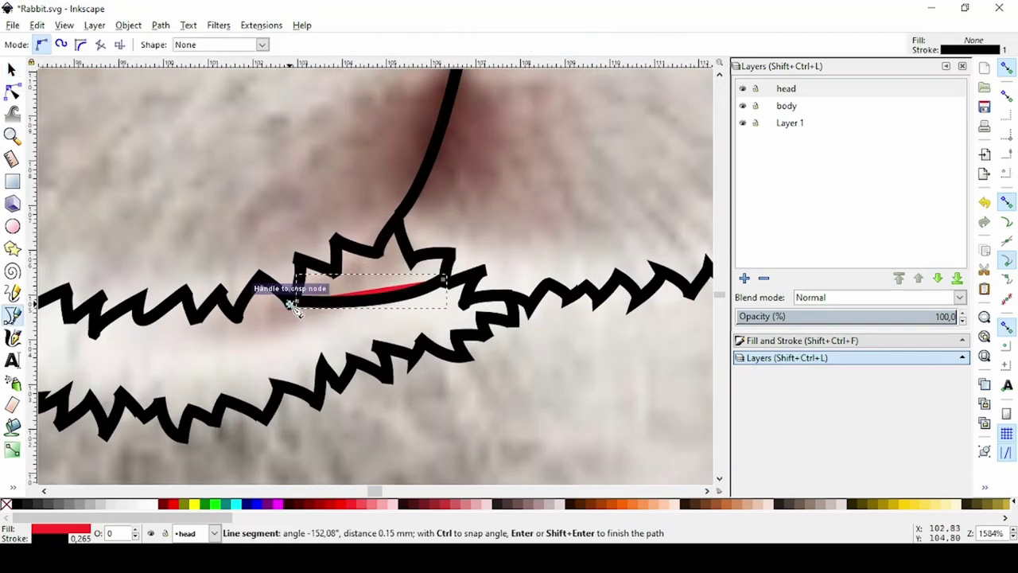
click(295, 269)
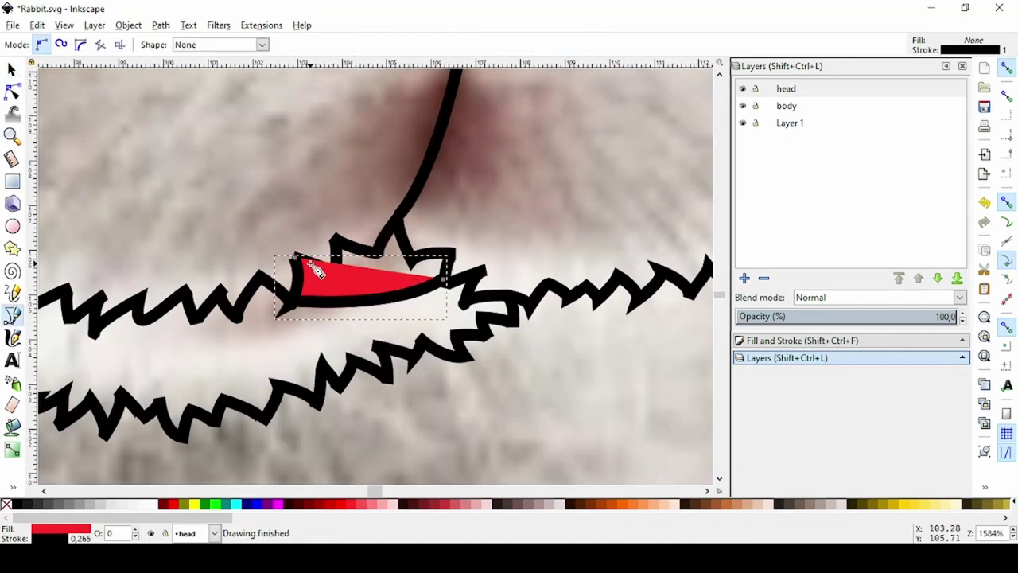
mouse_move(334, 242)
mouse_down()
mouse_move(338, 252)
mouse_move(333, 232)
mouse_move(374, 261)
mouse_up()
click(334, 241)
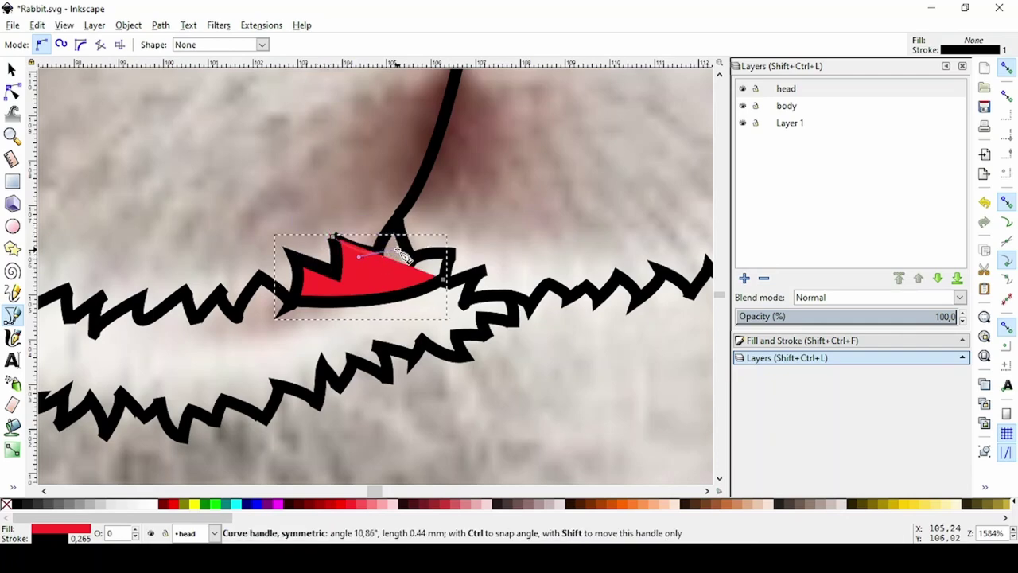
mouse_move(398, 216)
mouse_down()
mouse_move(420, 245)
mouse_move(487, 266)
mouse_move(484, 257)
mouse_move(455, 313)
mouse_up()
Return to the Selector, fit the rabbit in view and select the embedded photo.
key(5)
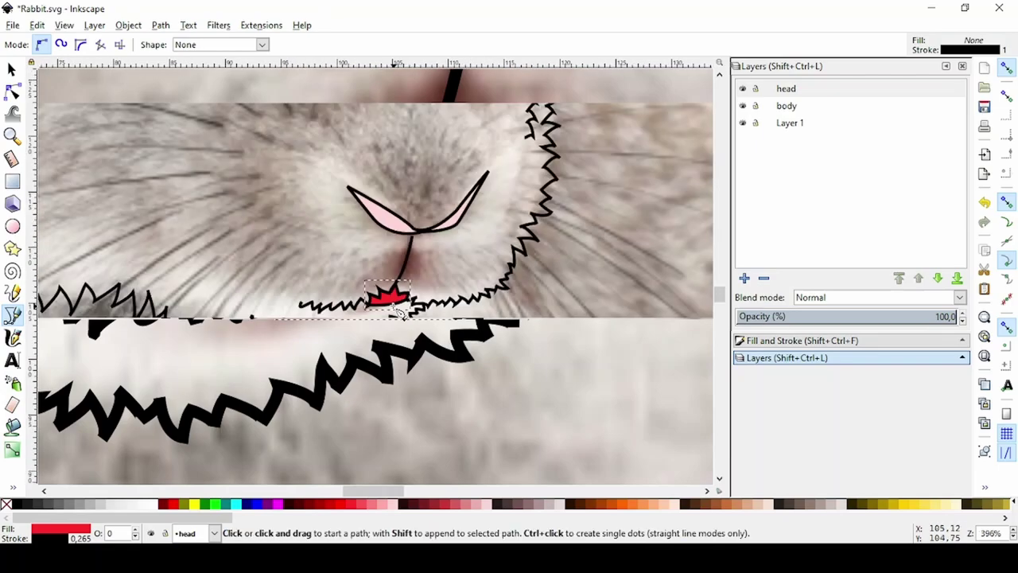
key(s)
click(62, 244)
Make the rabbit photo layer visible again beneath the outlines.
click(744, 124)
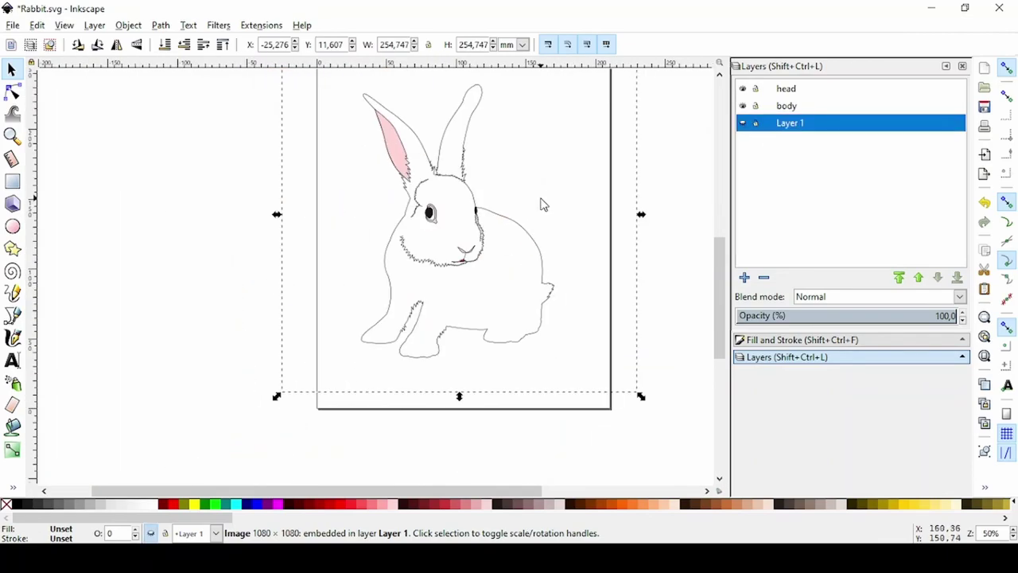
click(743, 126)
click(744, 124)
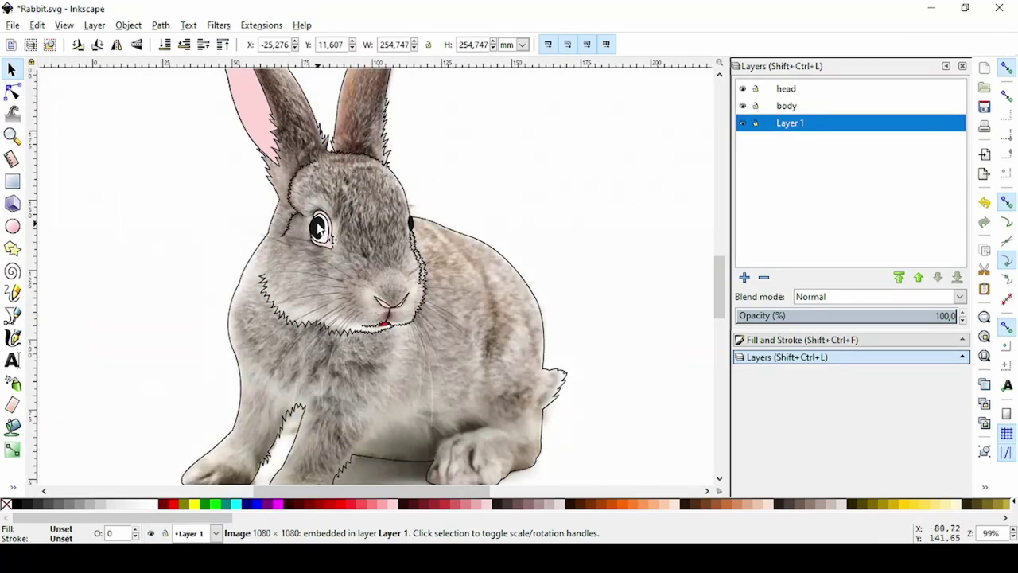
scroll(330, 254, up, 4)
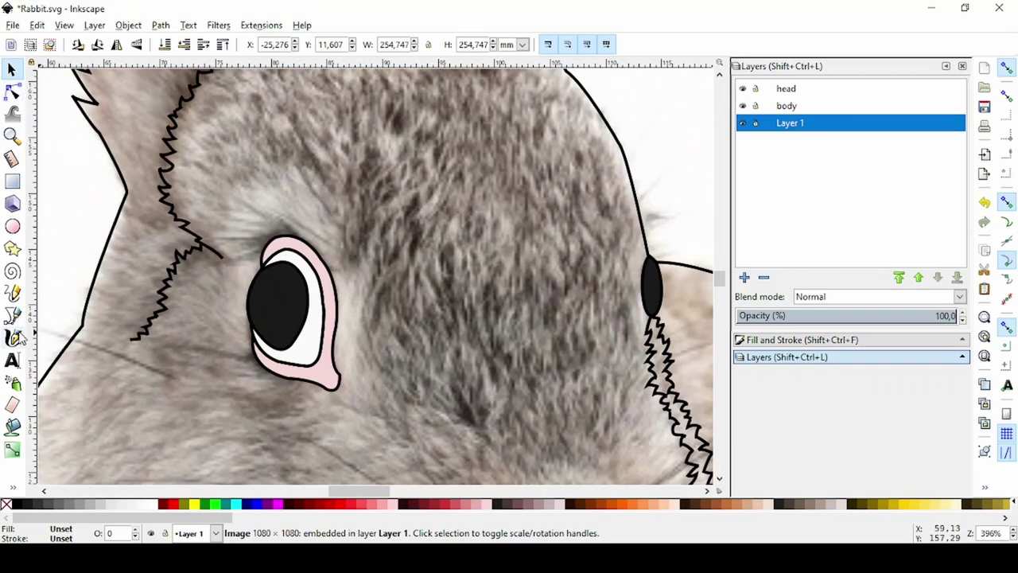
Continue the leg path with the Bezier pen, adding zigzag fur nodes up the chest.
click(12, 316)
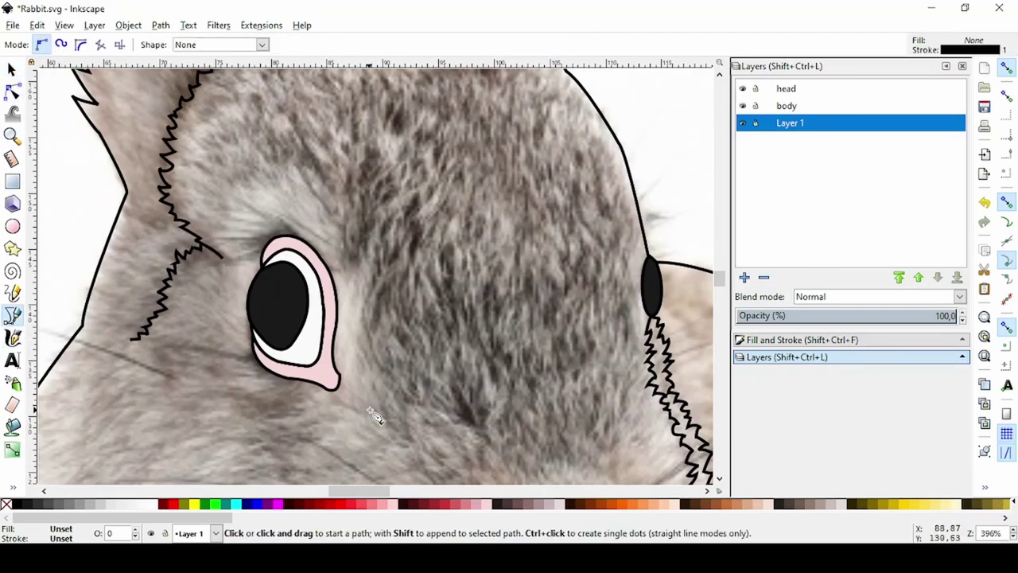
scroll(370, 354, down, 4)
scroll(343, 310, up, 1)
scroll(364, 265, down, 2)
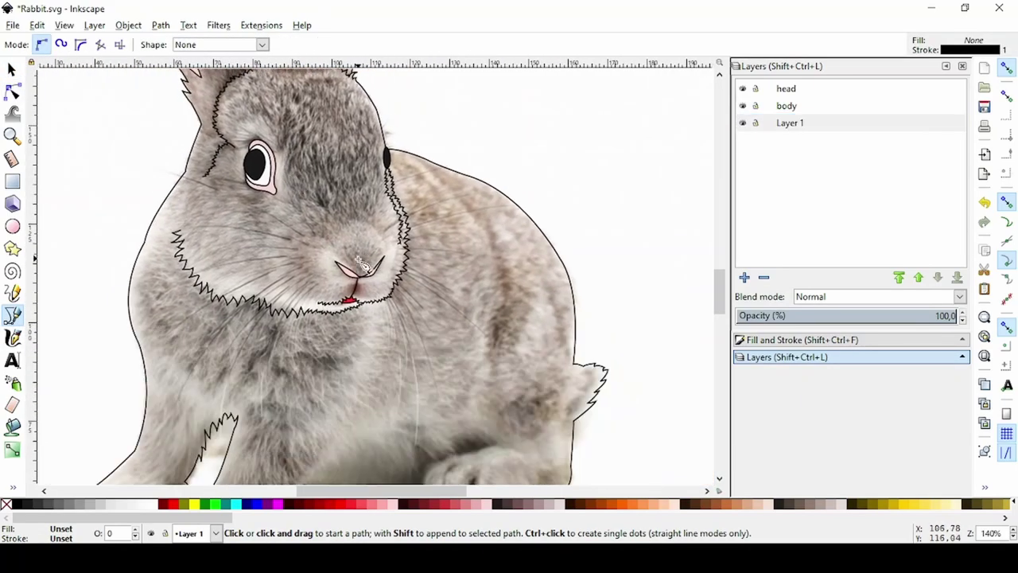
scroll(338, 266, down, 1)
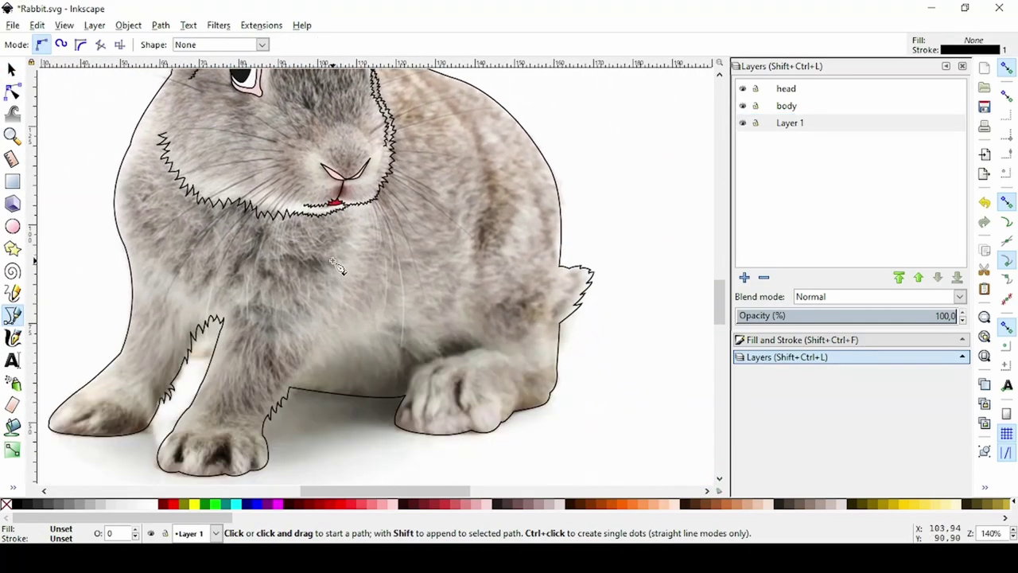
scroll(291, 388, up, 4)
click(253, 404)
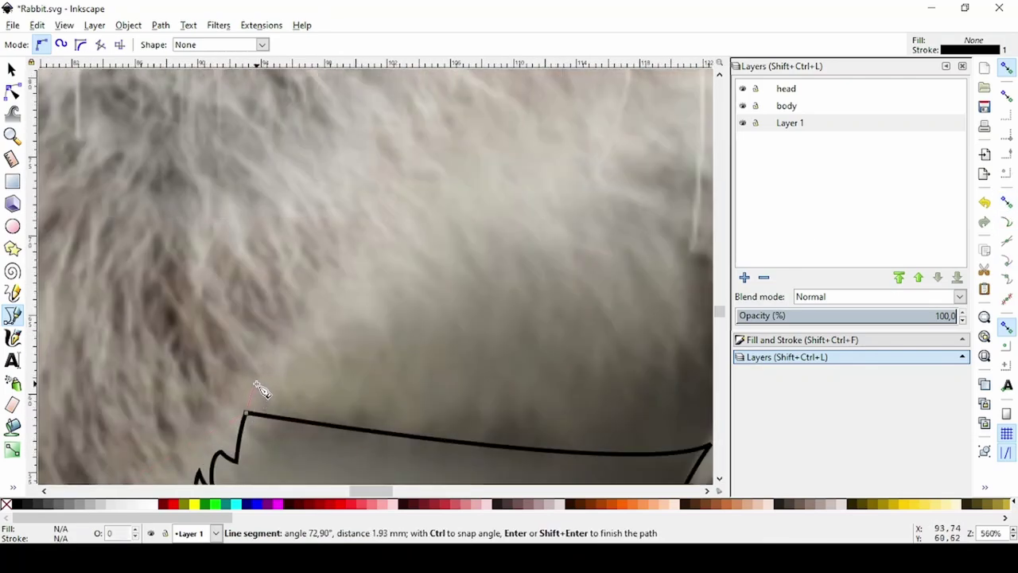
click(256, 384)
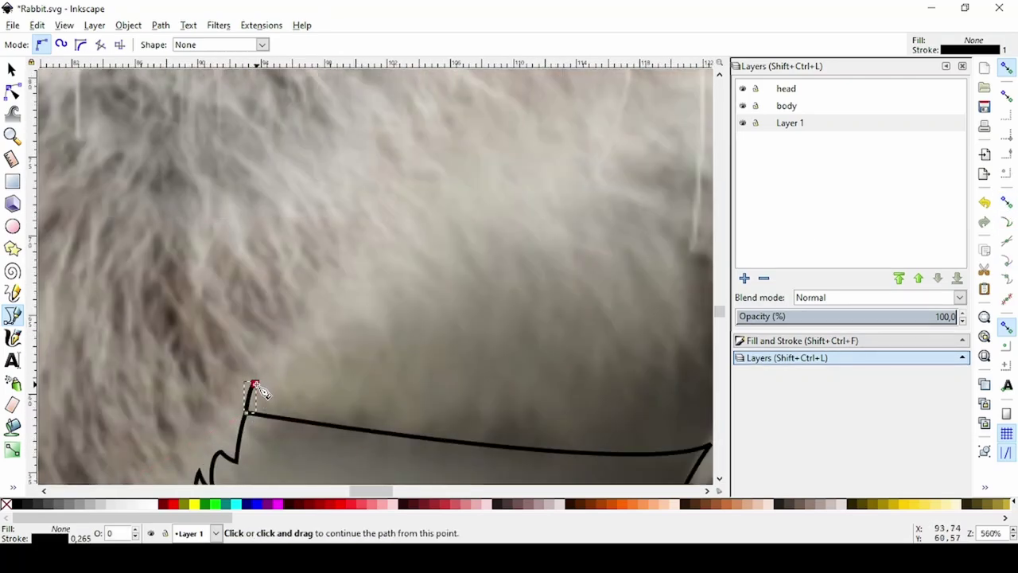
click(265, 401)
double_click(284, 342)
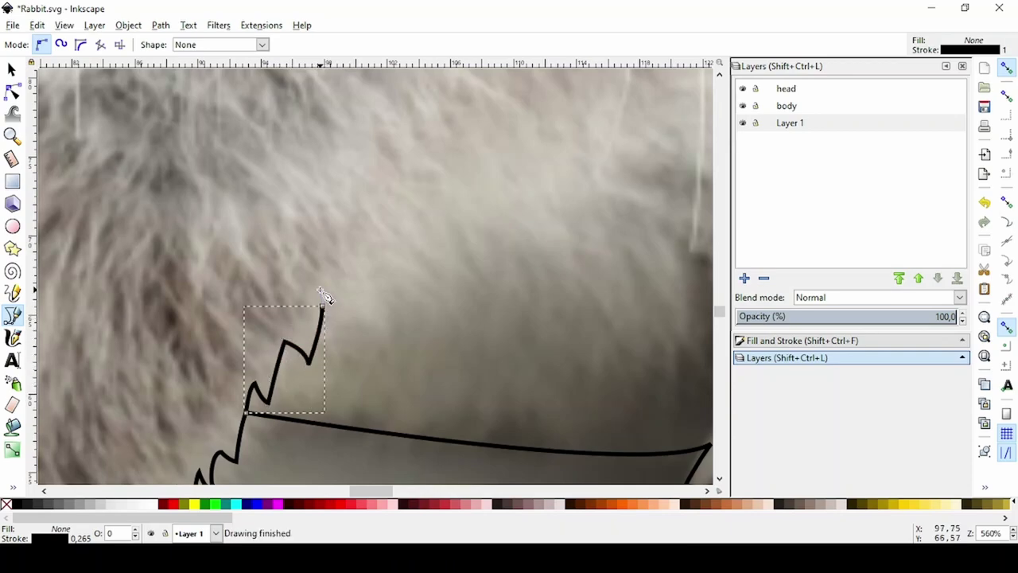
Add one more point to the fur line and fine-tune its nodes against the fur.
scroll(324, 338, down, 2)
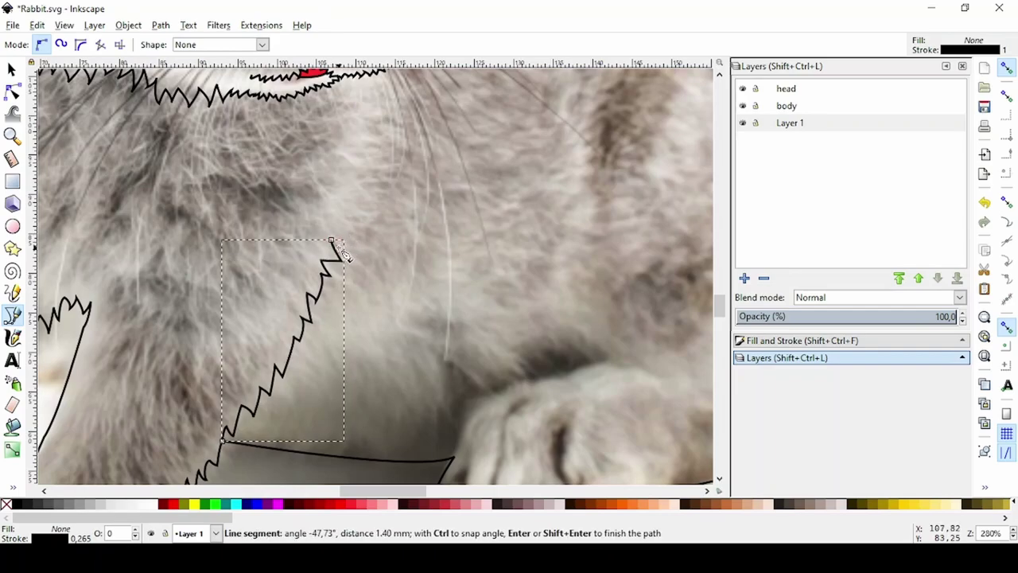
click(341, 211)
scroll(341, 212, up, 3)
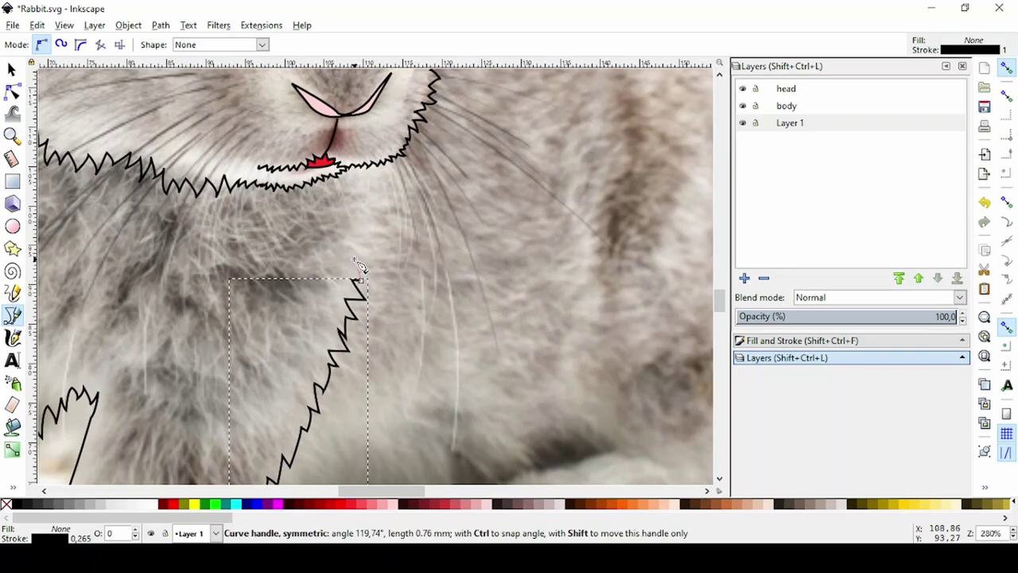
scroll(377, 324, down, 4)
scroll(368, 321, up, 5)
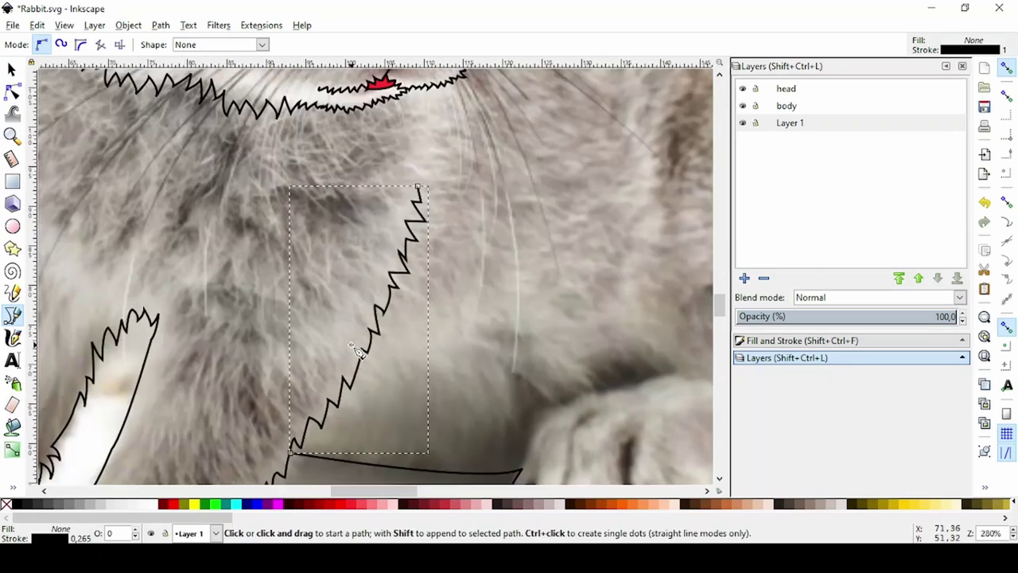
key(n)
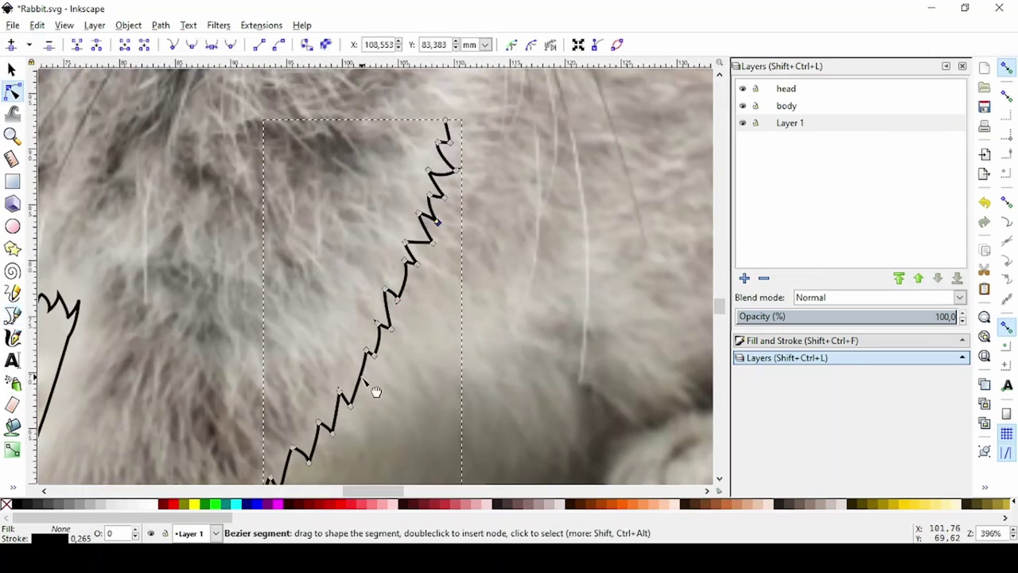
drag(399, 334, 384, 286)
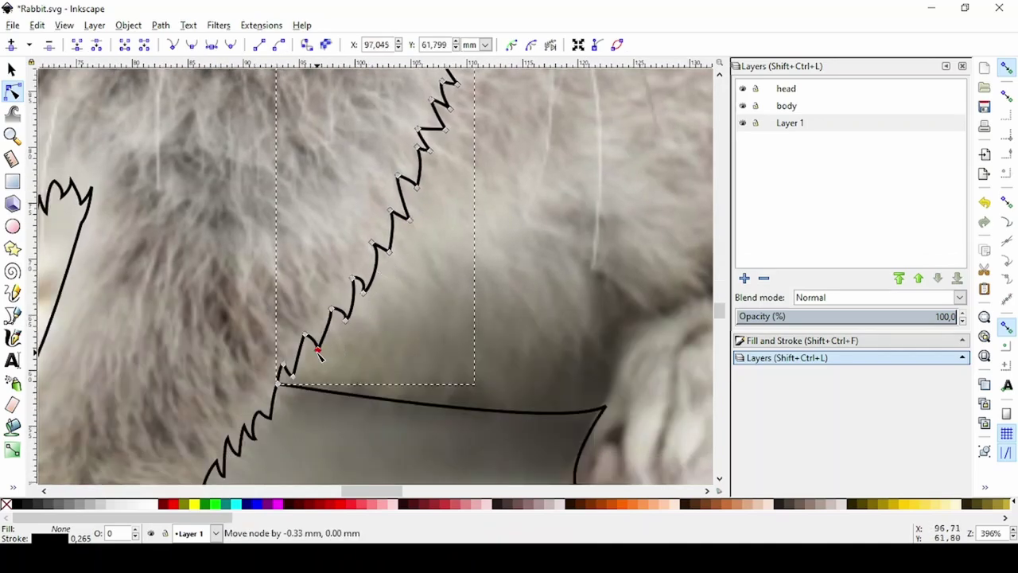
scroll(319, 355, down, 2)
scroll(348, 322, down, 1)
Move the jagged fur line onto the rabbit's back, rotate it upright and shift it slightly left.
scroll(348, 321, down, 1)
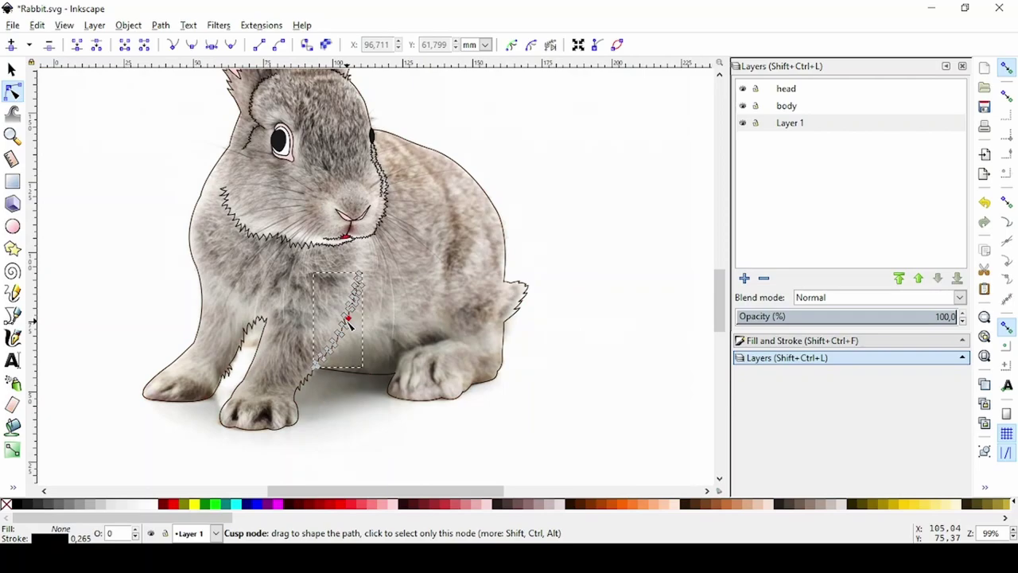
key(s)
drag(348, 322, 470, 226)
click(470, 226)
drag(483, 175, 460, 169)
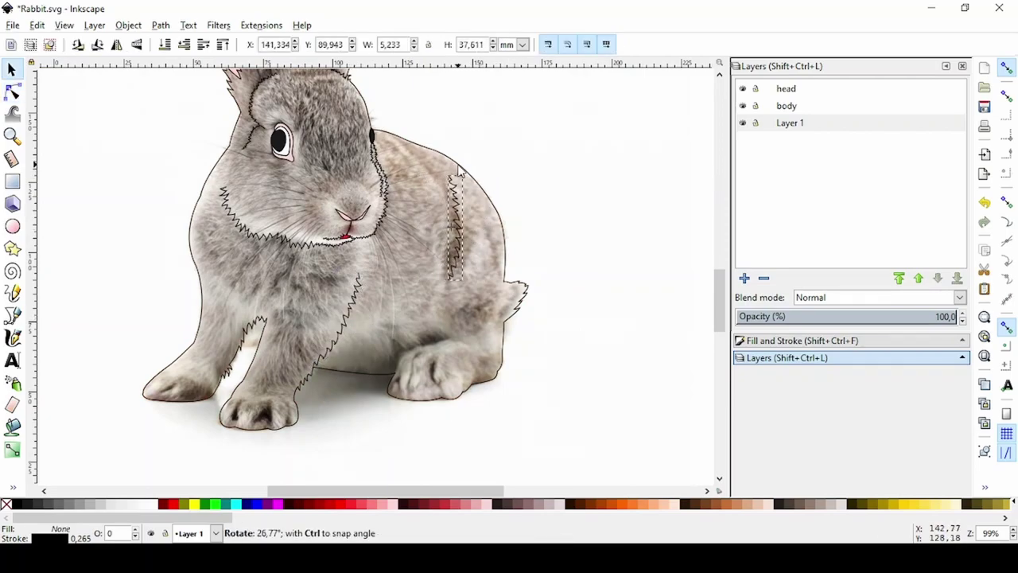
click(448, 231)
key(n)
key(s)
drag(458, 240, 448, 243)
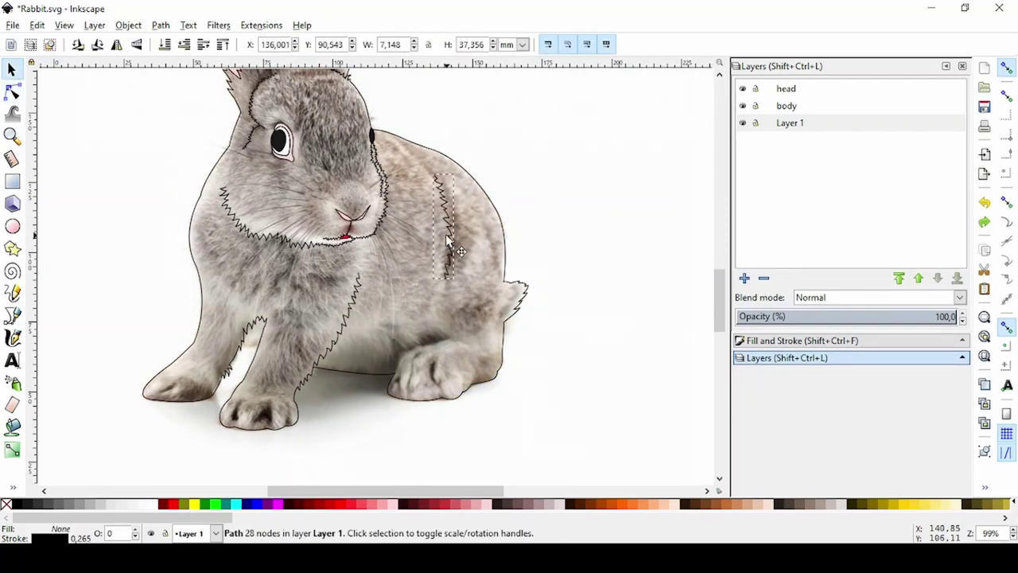
scroll(449, 241, up, 5)
Extend the jagged line from its top end, curving it toward the shoulder near the back outline.
key(b)
key(n)
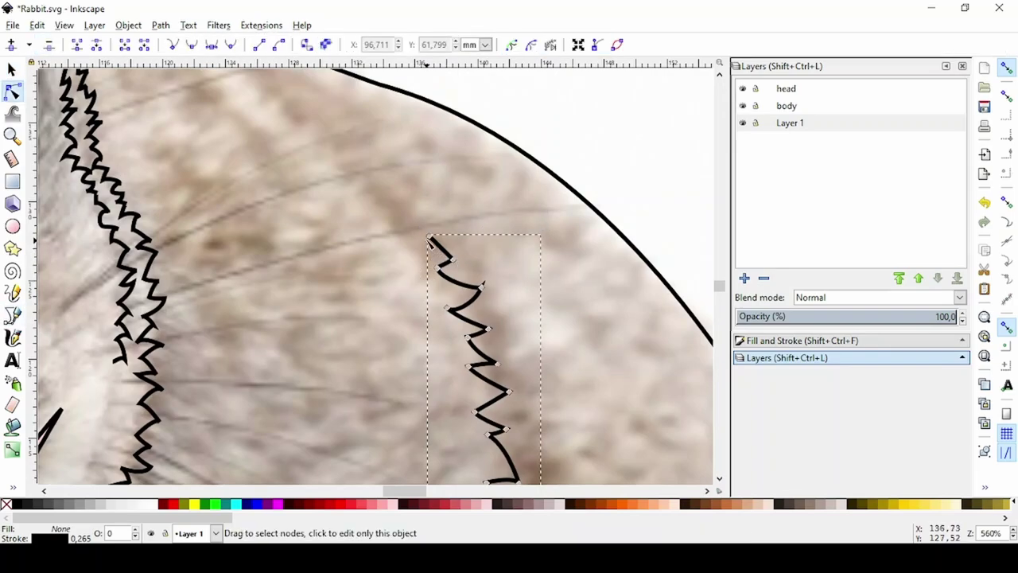
key(b)
scroll(454, 357, down, 2)
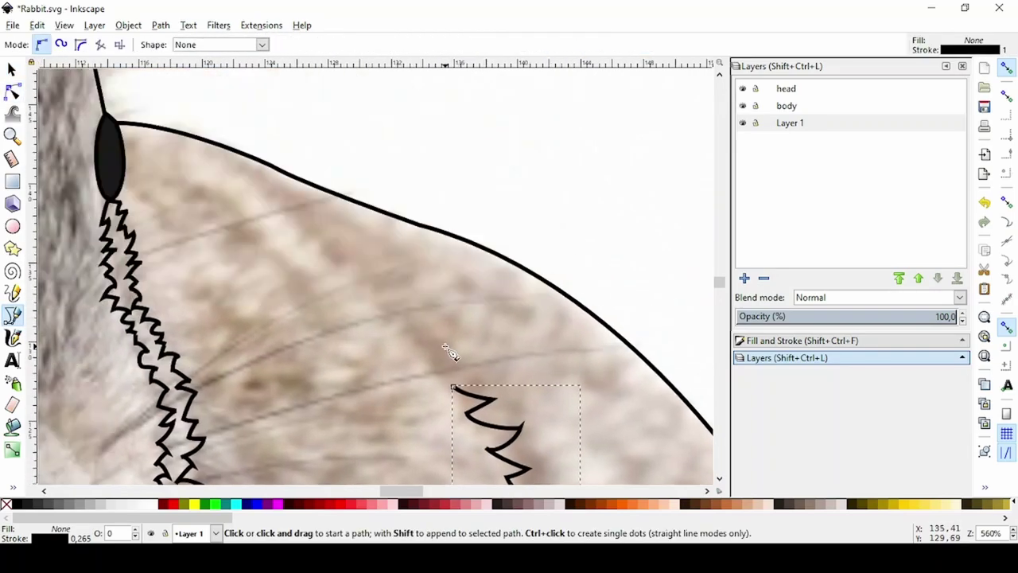
scroll(457, 364, up, 3)
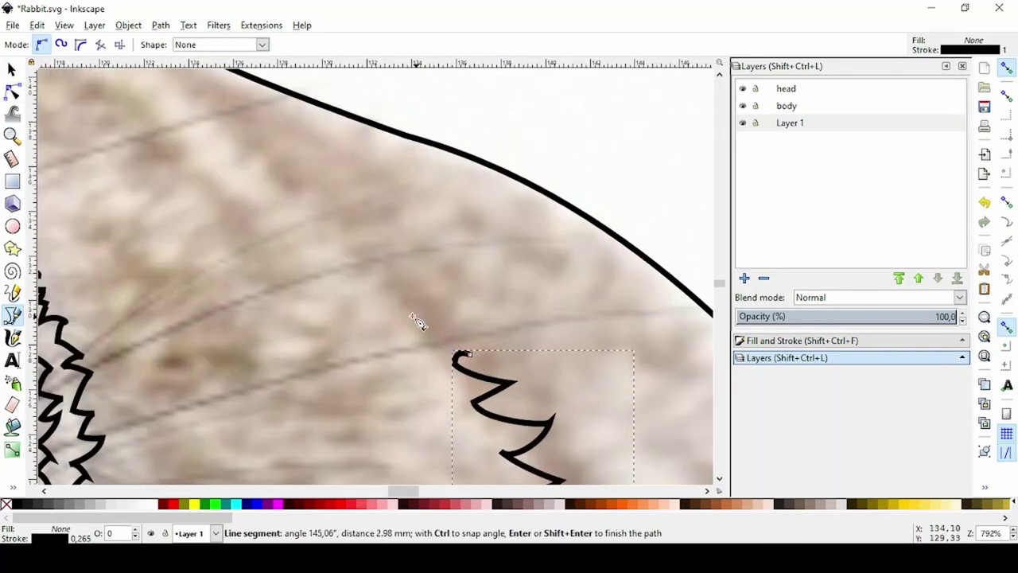
key(Return)
click(527, 363)
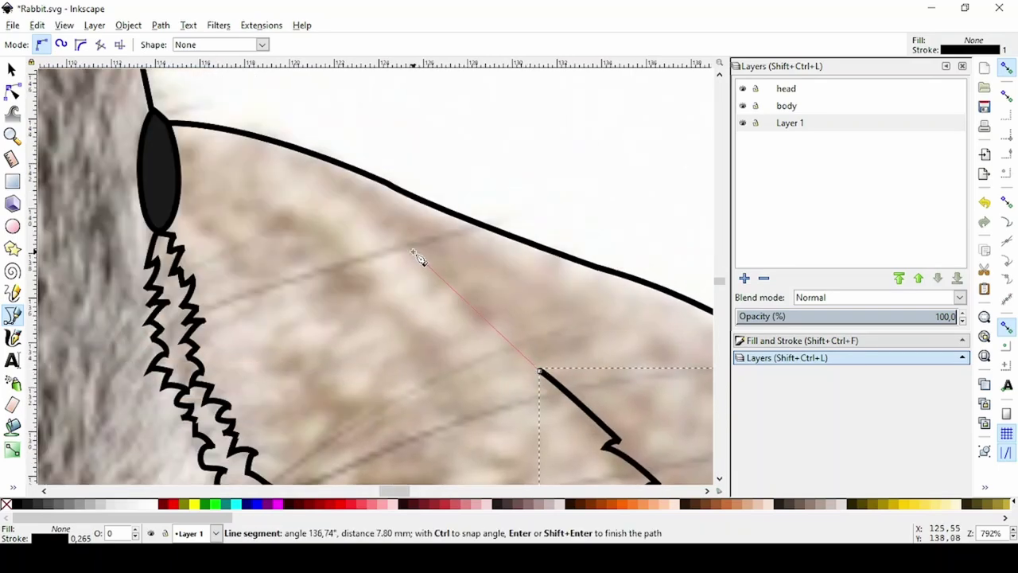
double_click(411, 252)
click(411, 252)
drag(254, 137, 191, 128)
key(Return)
Move the chest fur path to the body layer via Layer > Move Selection to Layer.
ctrl+scroll(191, 128, down, 5)
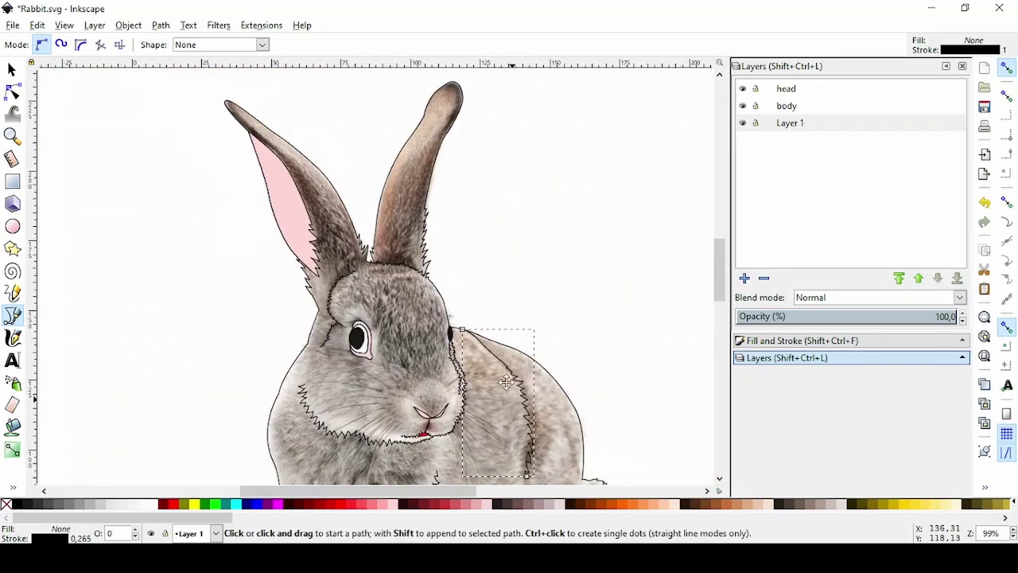
ctrl+scroll(450, 390, down, 1)
ctrl+scroll(499, 380, up, 2)
ctrl+scroll(459, 204, up, 2)
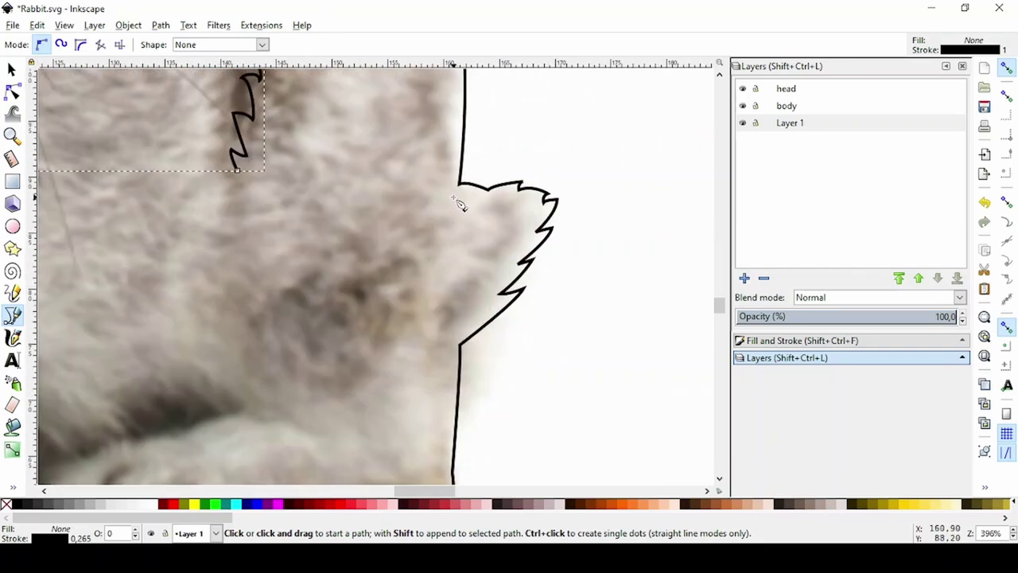
click(748, 123)
ctrl+scroll(350, 211, down, 3)
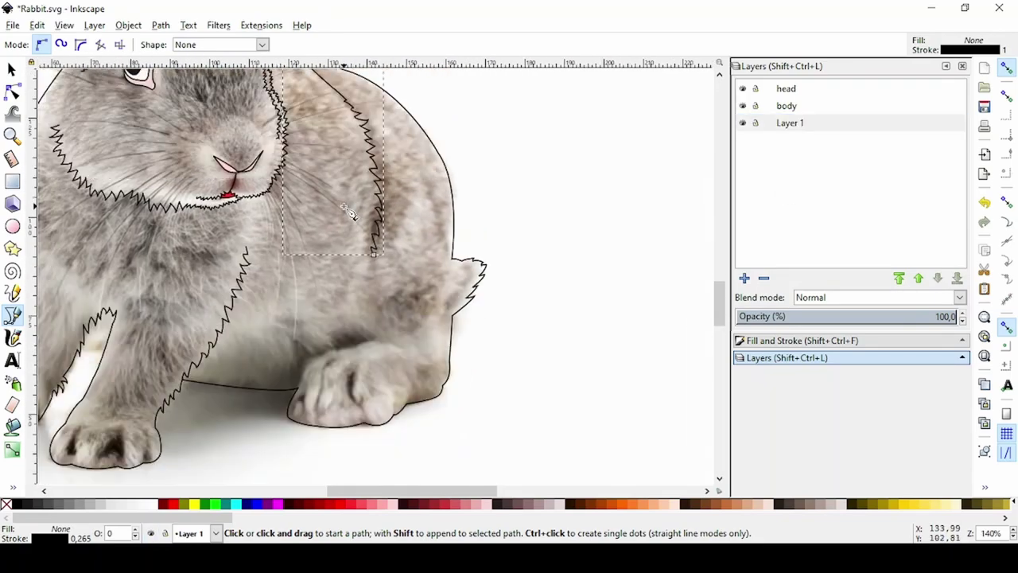
click(94, 24)
click(159, 182)
click(481, 234)
click(494, 252)
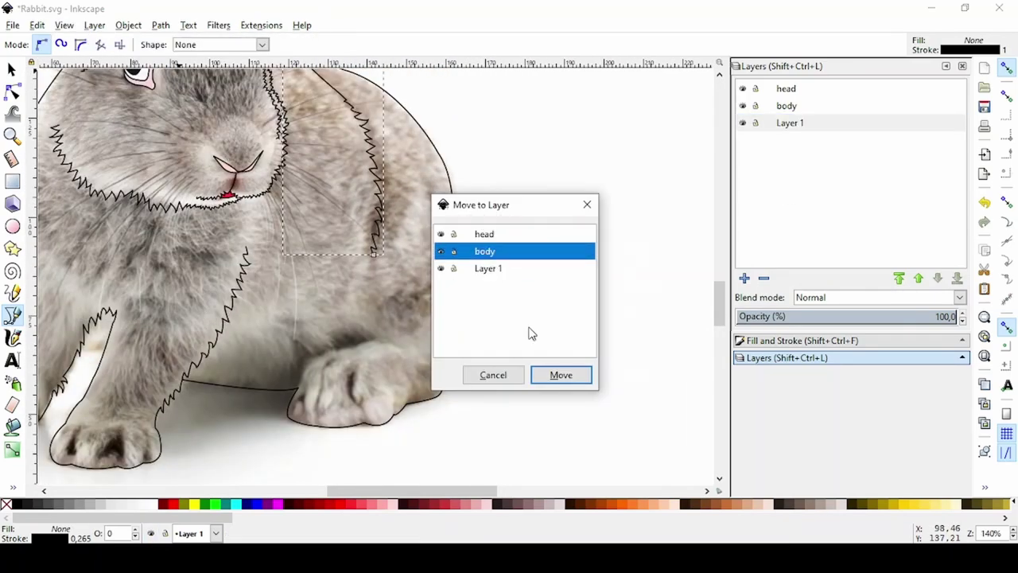
click(561, 378)
Move the next traced fur path to the body layer as well and check its layer.
key(s)
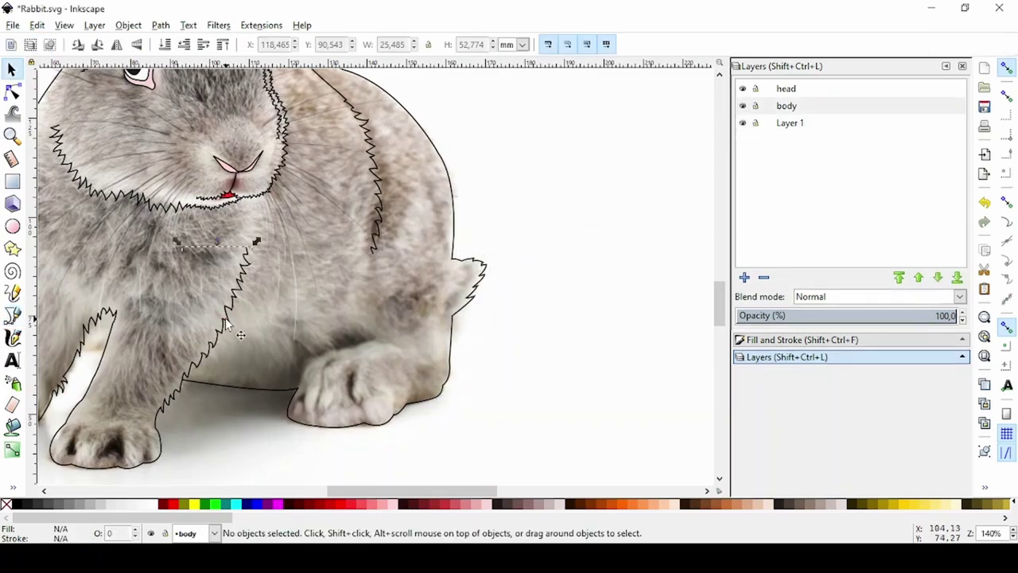
click(228, 325)
click(95, 25)
click(159, 183)
click(484, 251)
click(560, 374)
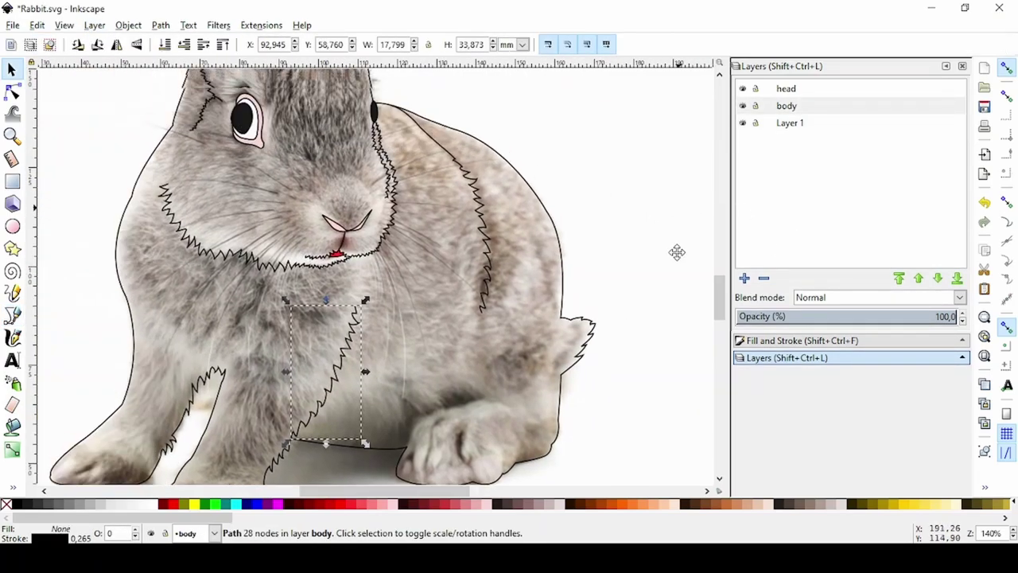
click(786, 106)
scroll(511, 323, down, 3)
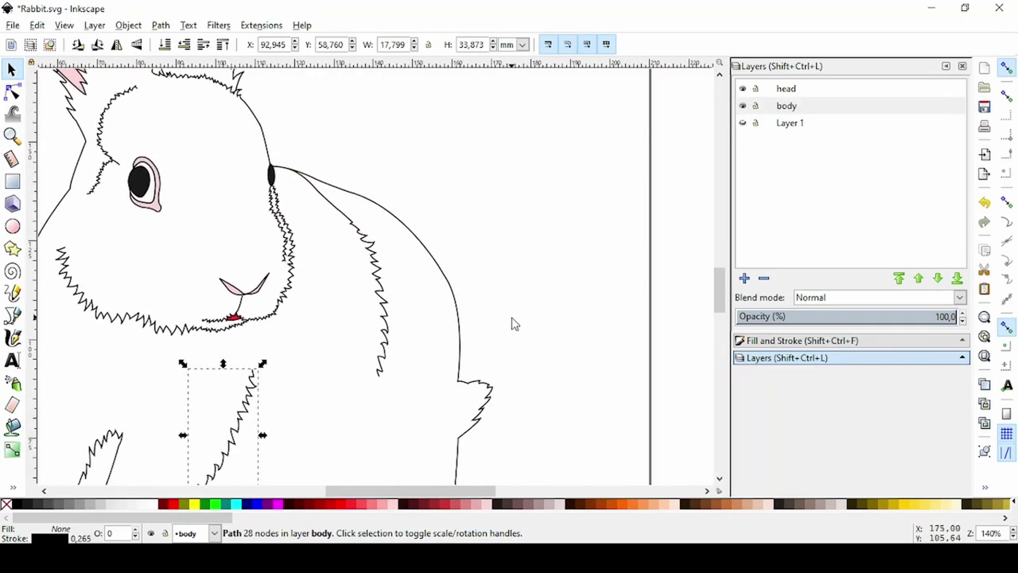
scroll(449, 256, down, 5)
ctrl+scroll(449, 256, up, 2)
Draw the haunch curve from the rear outline down the back leg and reshape its corner node.
key(b)
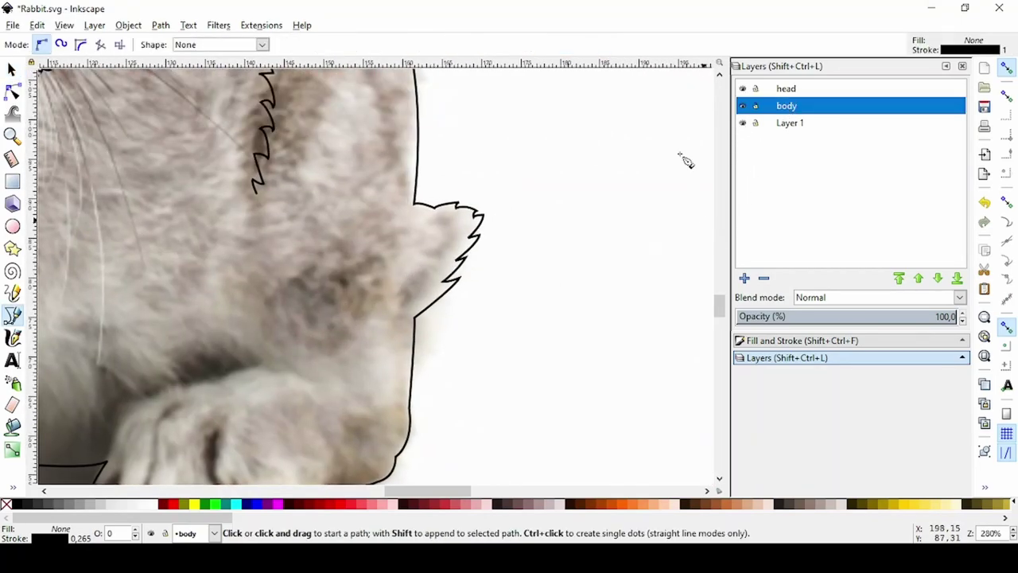
click(413, 204)
drag(403, 313, 409, 338)
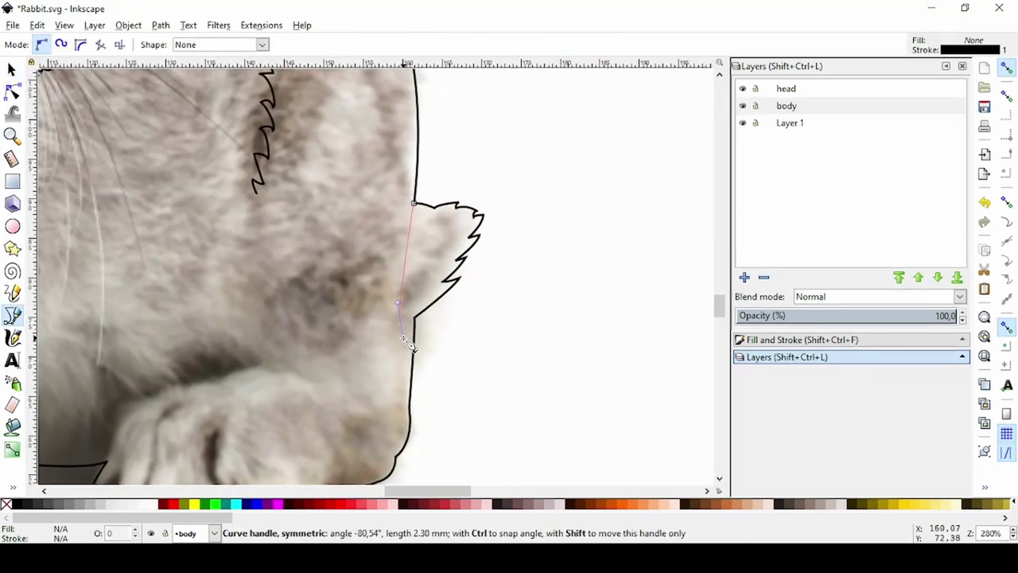
key(Return)
key(s)
key(n)
ctrl+scroll(424, 290, up, 2)
drag(424, 290, 395, 299)
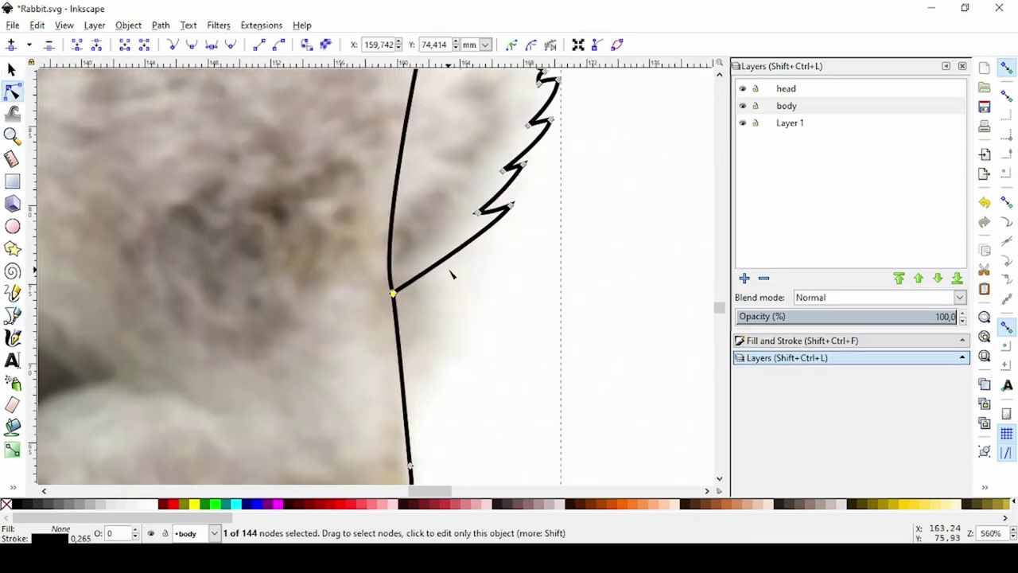
ctrl+scroll(465, 283, down, 3)
Trace the curved crease above the hind paw, extending it down to the paw top.
key(Escape)
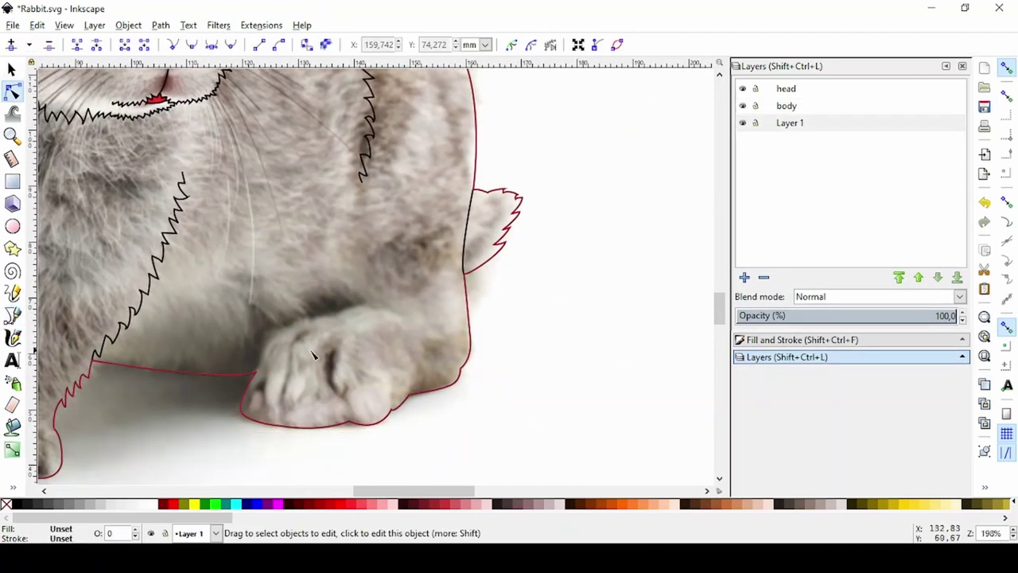
ctrl+scroll(628, 348, up, 1)
key(b)
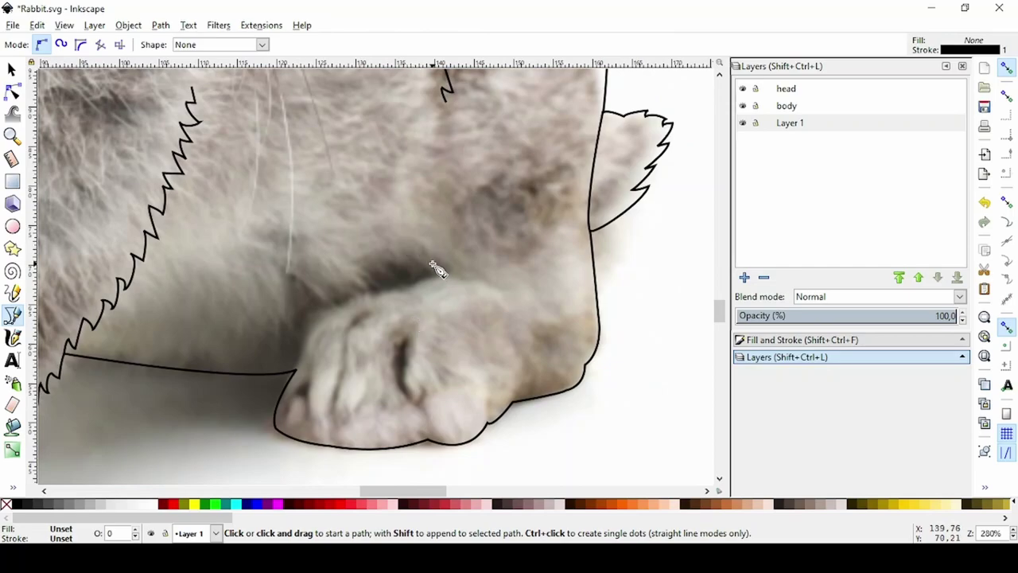
scroll(410, 183, up, 1)
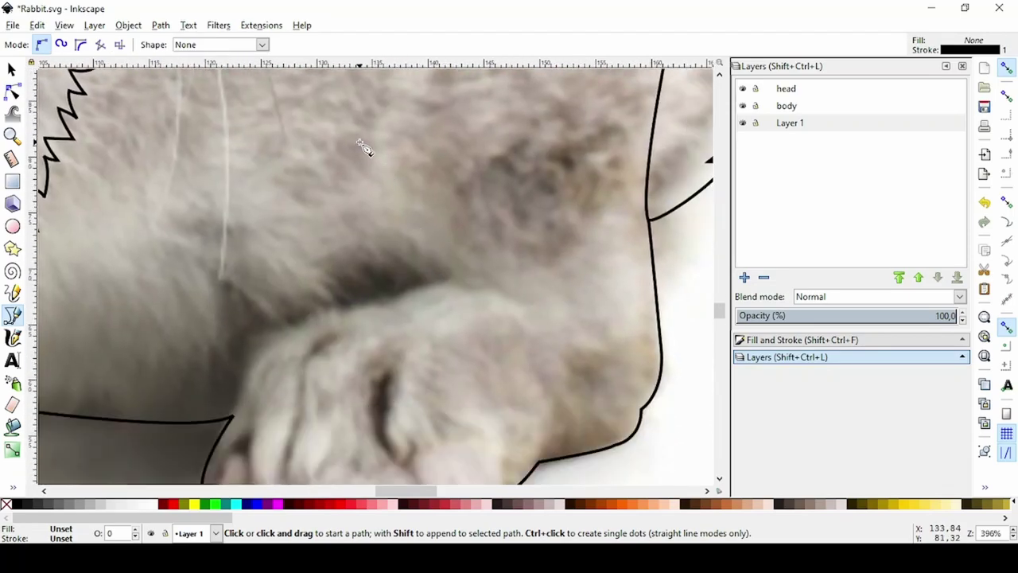
click(359, 137)
drag(381, 249, 409, 270)
key(Return)
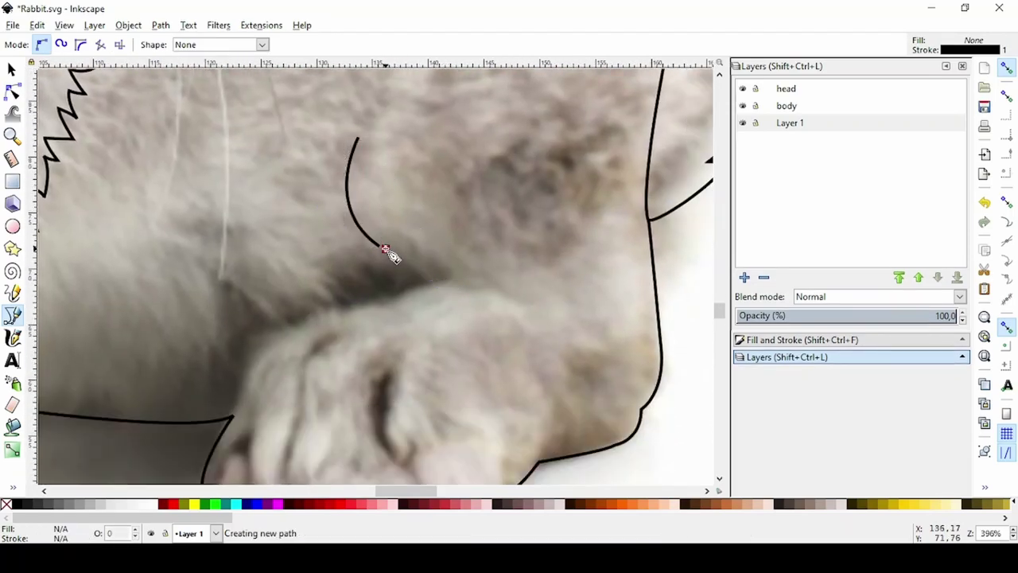
drag(483, 287, 482, 287)
key(Return)
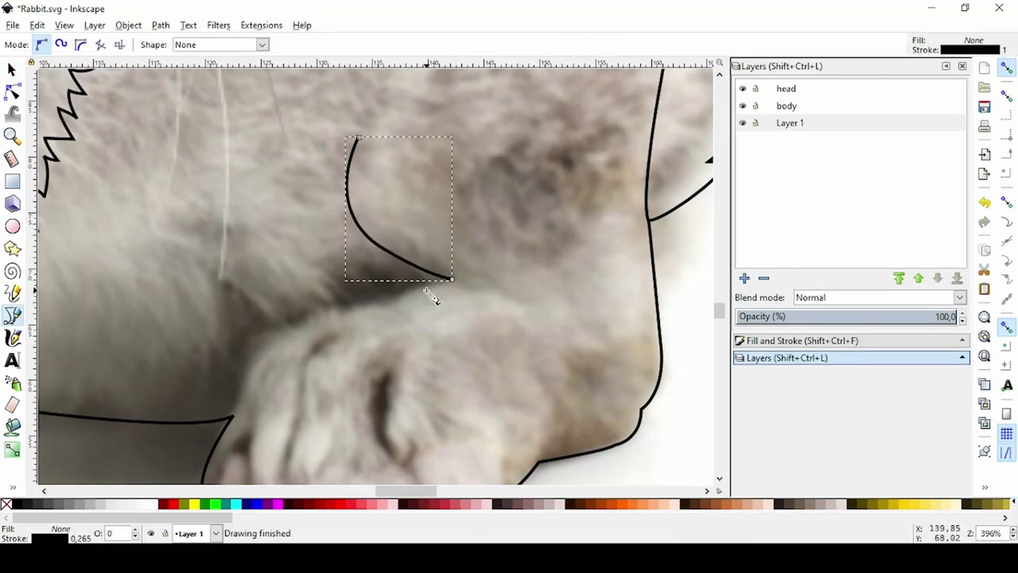
click(301, 326)
key(Return)
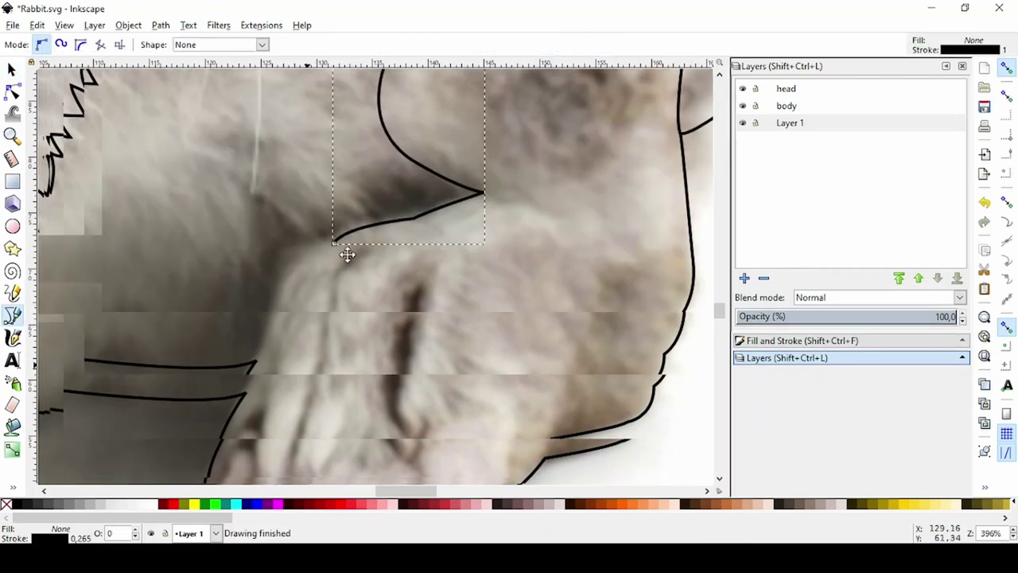
Draw a curved line along the top of the hind paw.
scroll(348, 256, down, 3)
click(342, 214)
drag(271, 396, 271, 395)
key(Return)
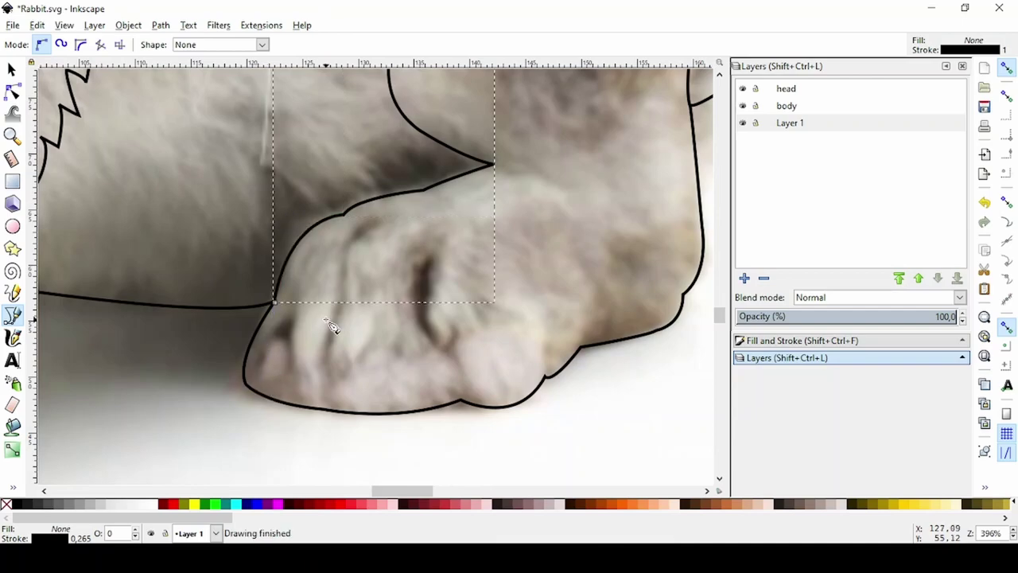
Draw three curved toe lines across the hind paw down to its bottom edge.
click(444, 235)
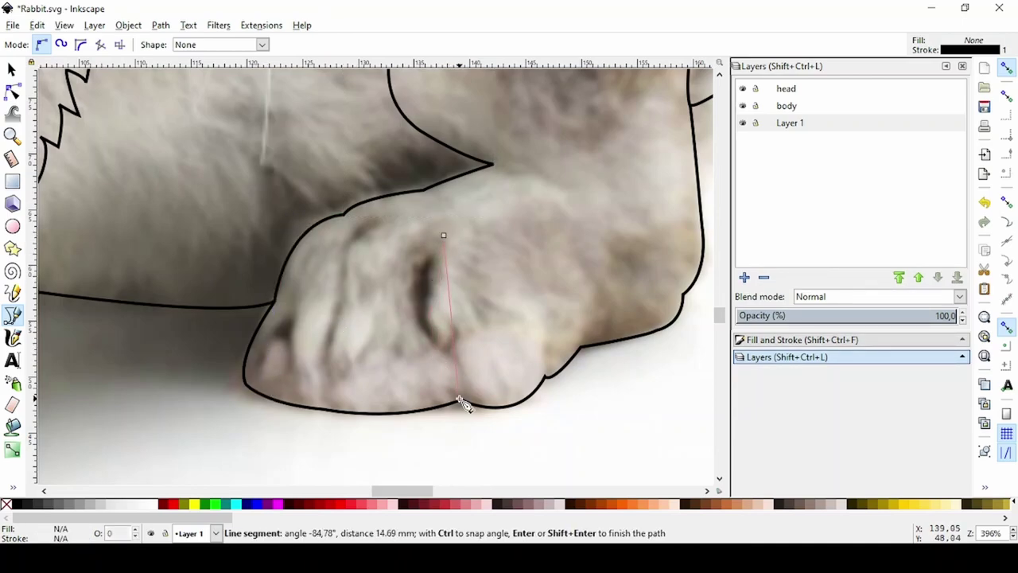
drag(528, 487, 528, 487)
key(Return)
click(379, 225)
drag(334, 411, 312, 350)
key(Return)
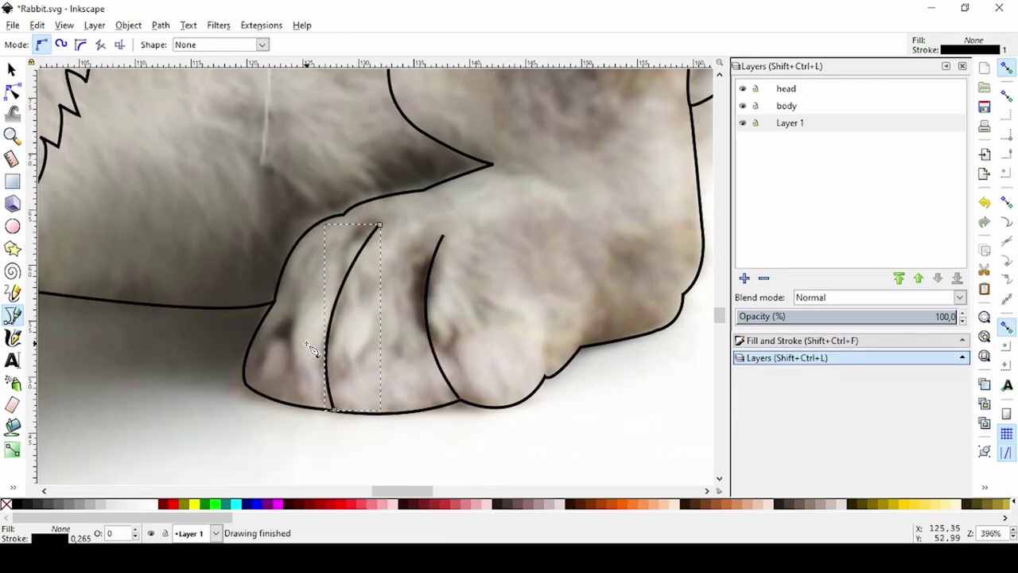
click(318, 241)
drag(286, 405, 295, 425)
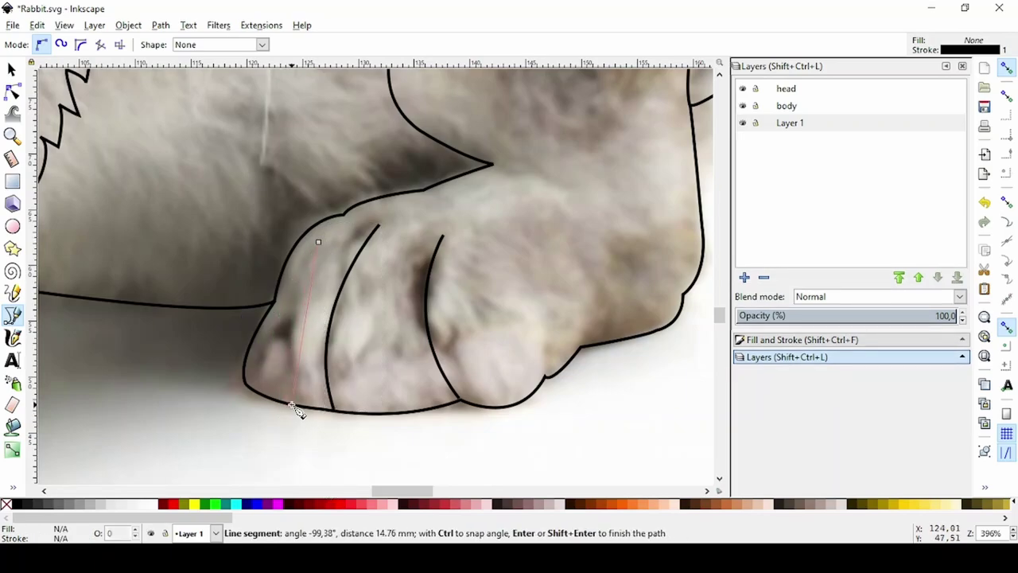
key(Return)
scroll(429, 318, down, 3)
scroll(429, 358, up, 2)
Draw curved toe lines on the front paw.
scroll(434, 379, up, 2)
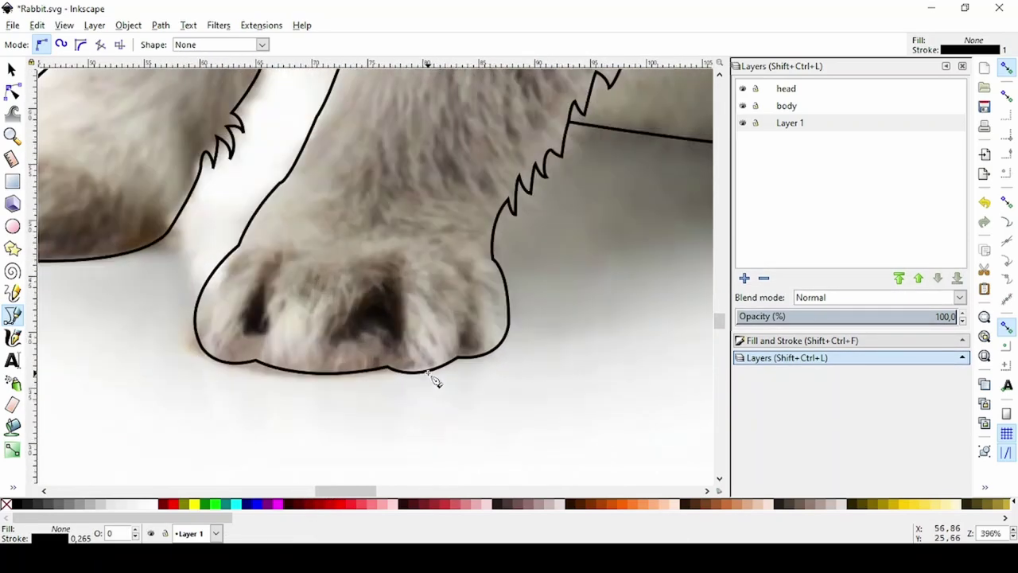
click(429, 256)
key(Return)
click(378, 257)
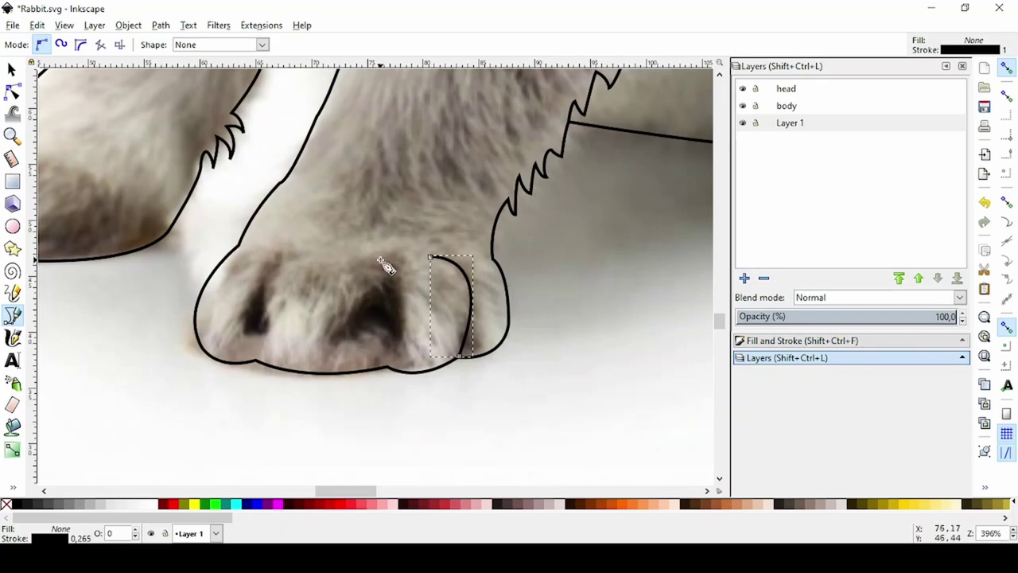
drag(364, 454, 361, 453)
drag(255, 364, 250, 466)
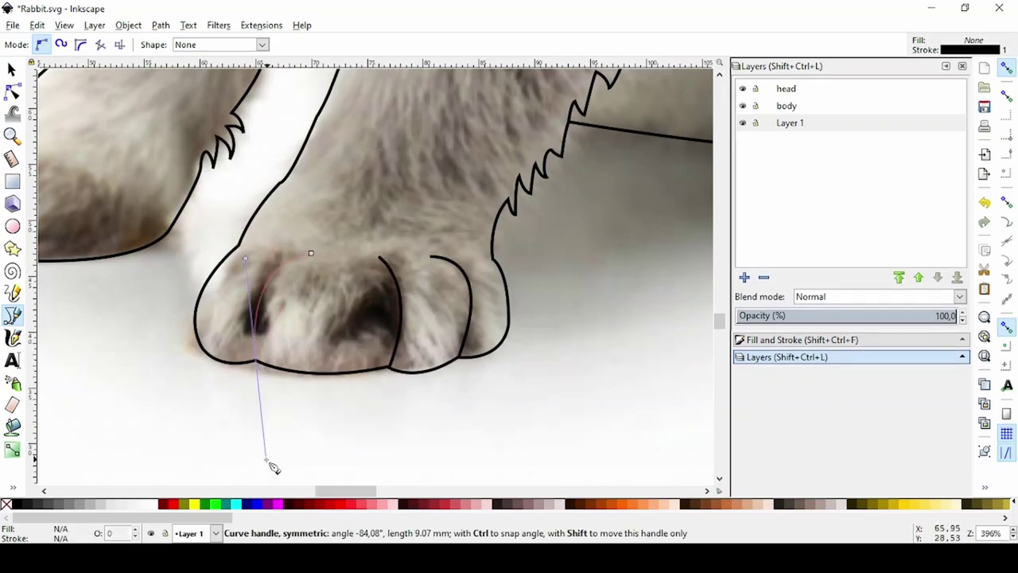
key(Return)
Add curved toe lines at the other front paw's tip.
scroll(155, 330, down, 3)
scroll(155, 330, up, 3)
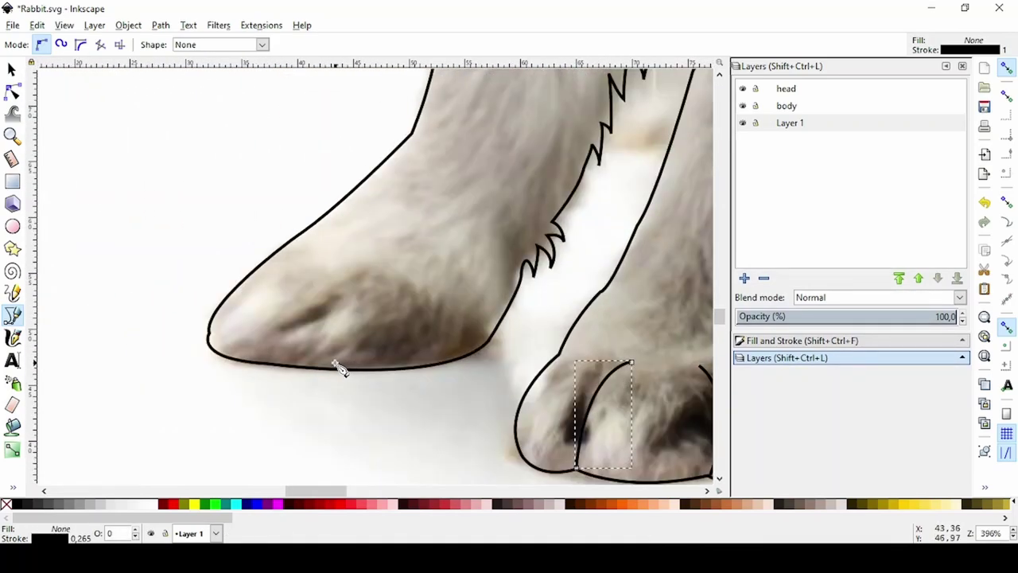
scroll(314, 269, left, 1)
click(320, 264)
mouse_move(240, 327)
mouse_down()
mouse_move(234, 352)
mouse_move(257, 374)
mouse_up()
key(Return)
click(388, 281)
key(s)
Nudge the toe lines' end nodes onto the paw outline with the Node tool.
scroll(257, 374, up, 4)
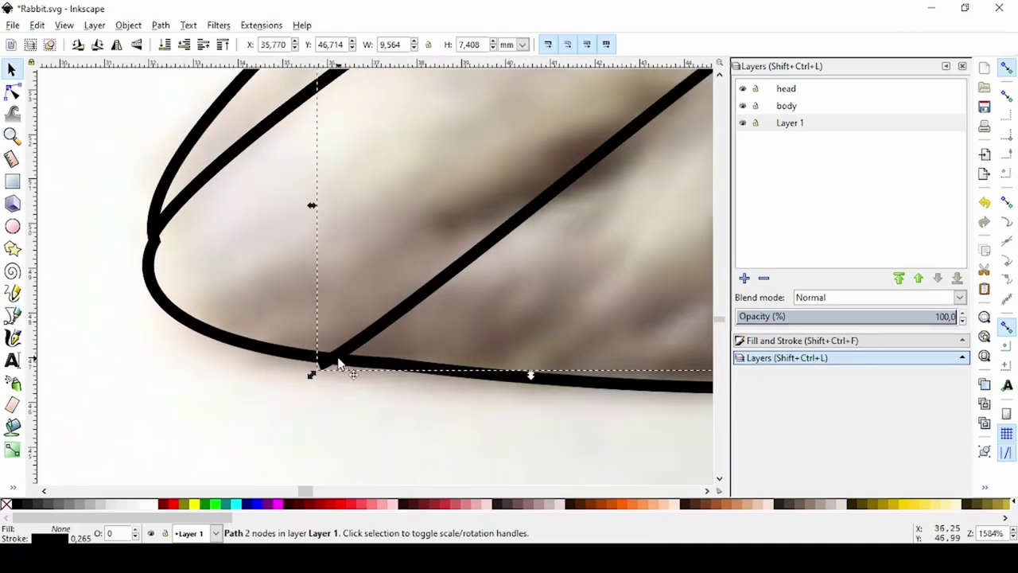
key(n)
drag(325, 363, 381, 366)
scroll(295, 326, up, 3)
scroll(295, 325, left, 2)
drag(204, 340, 212, 336)
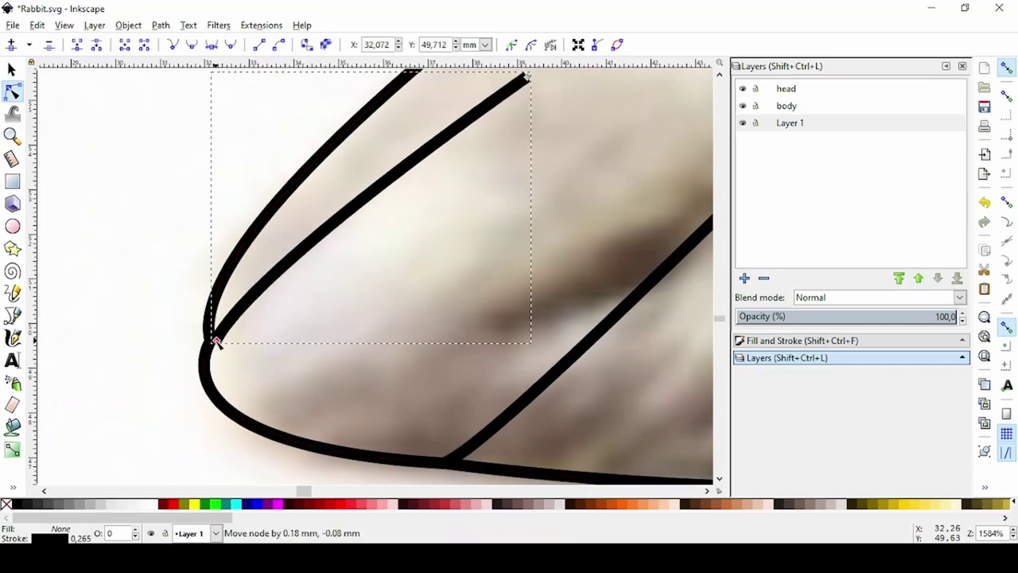
scroll(381, 334, down, 4)
scroll(351, 344, down, 4)
scroll(351, 343, down, 1)
Move the newly drawn toe lines into the body layer and hide the photo.
click(742, 123)
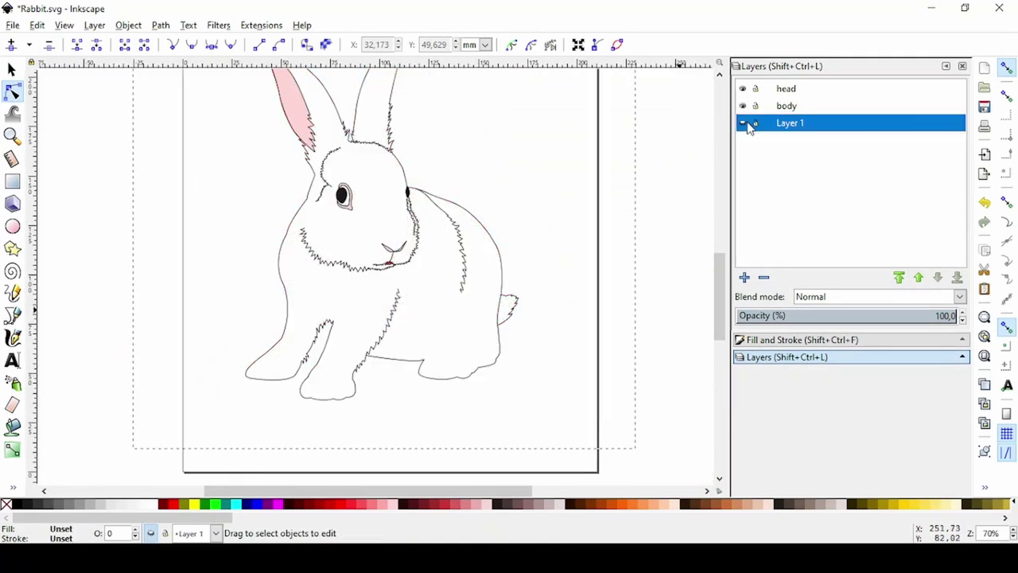
click(742, 122)
drag(129, 312, 519, 412)
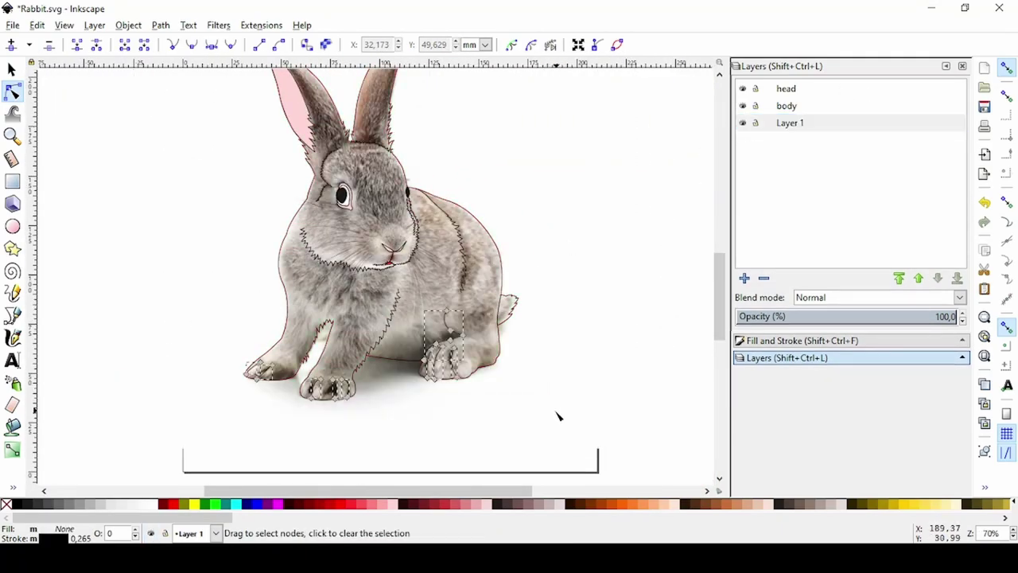
click(95, 24)
click(175, 182)
key(Return)
click(742, 123)
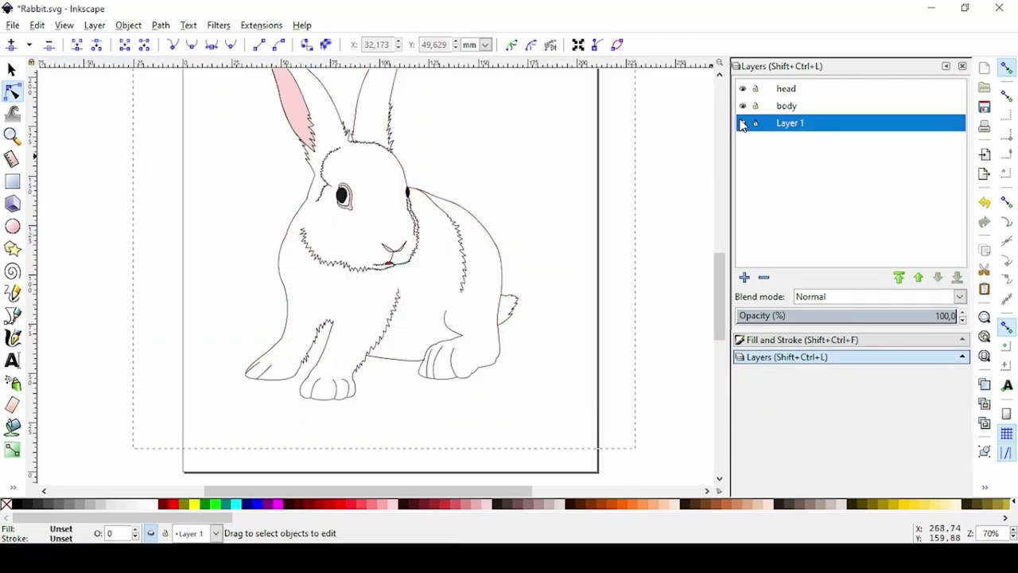
Adjust a hind-paw toe line's end node and check the front foot's toe line.
ctrl+scroll(425, 403, up, 3)
click(518, 264)
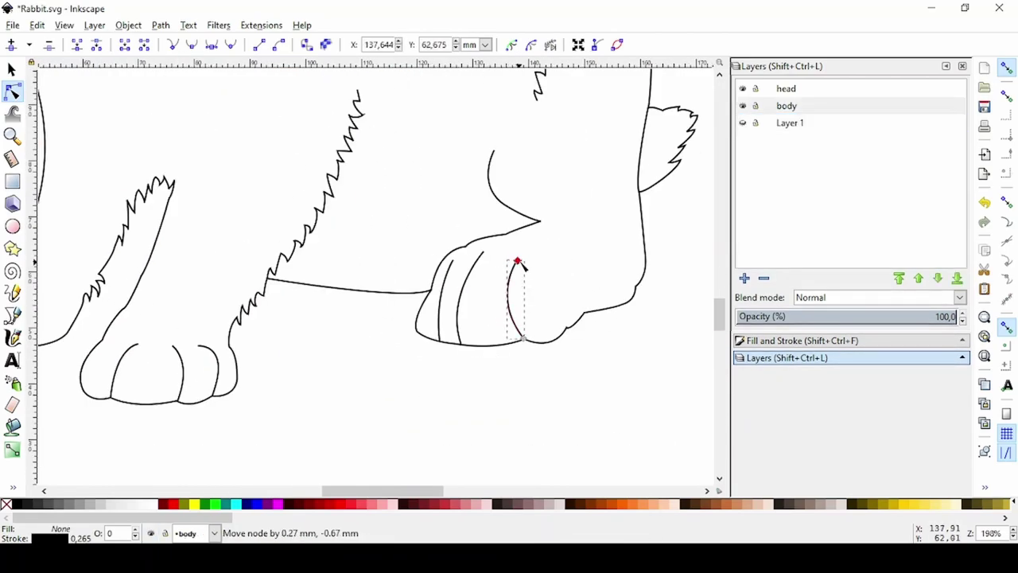
click(461, 332)
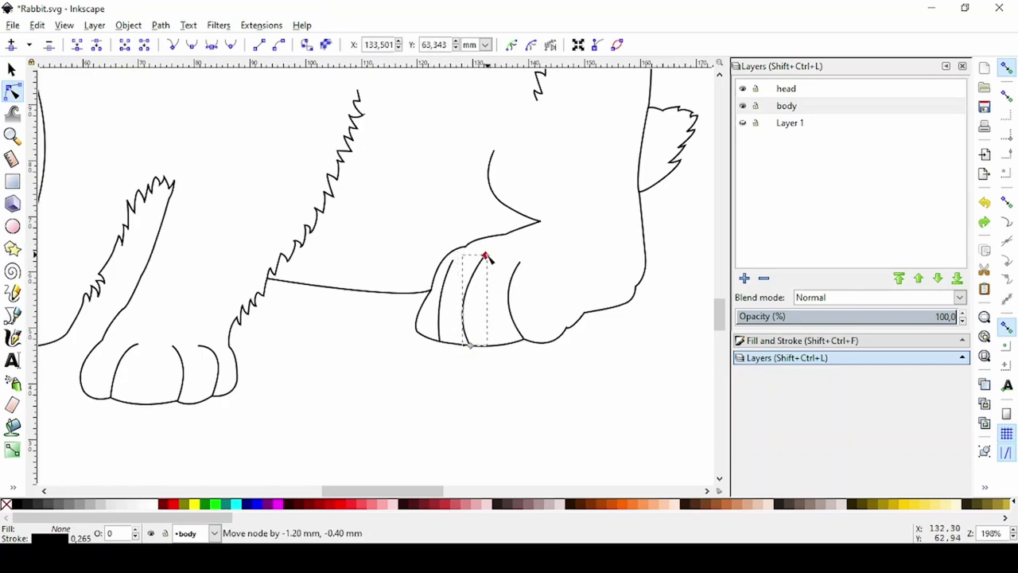
scroll(445, 390, left, 4)
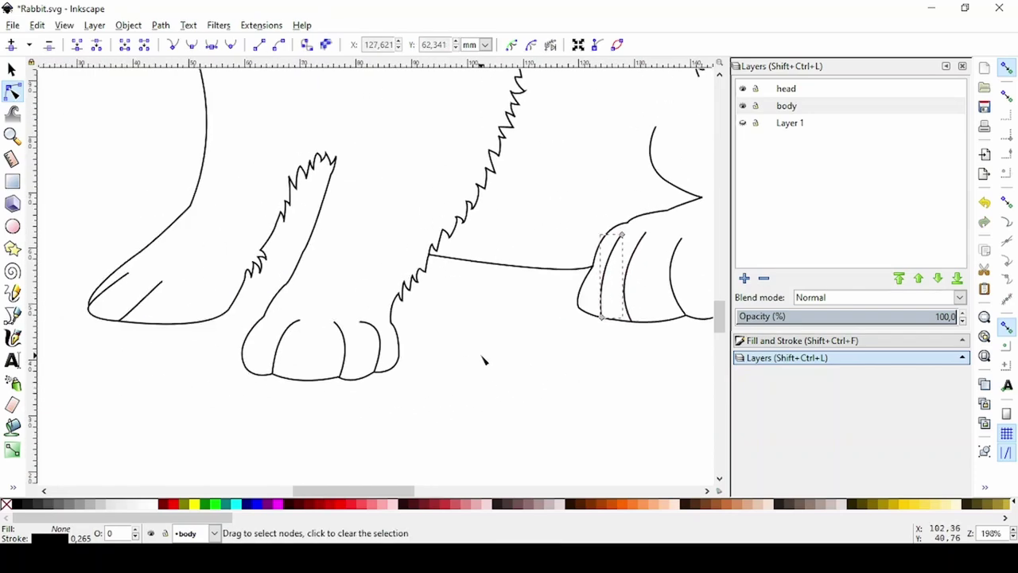
scroll(477, 310, right, 6)
drag(468, 255, 477, 257)
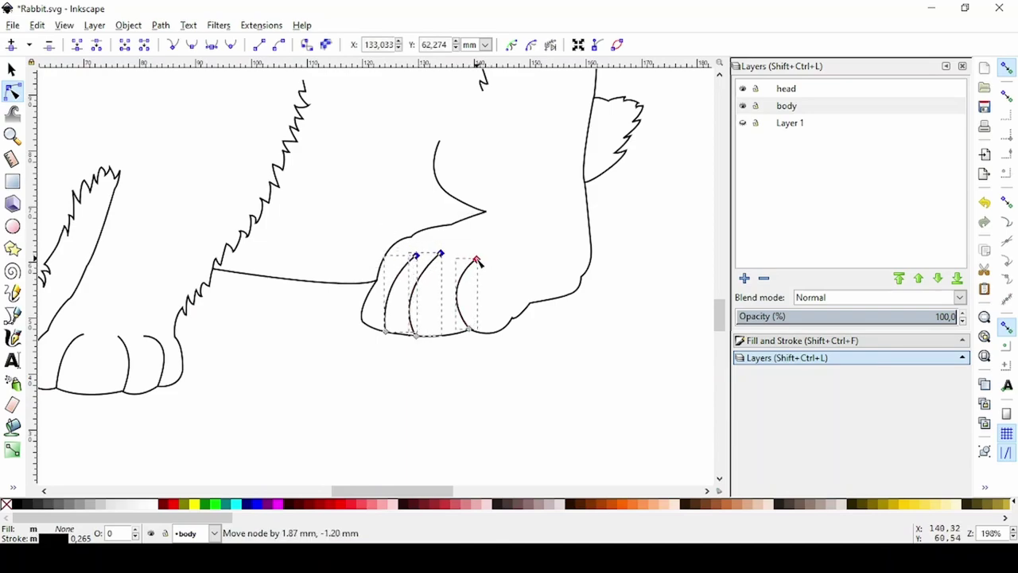
scroll(490, 358, left, 5)
click(399, 326)
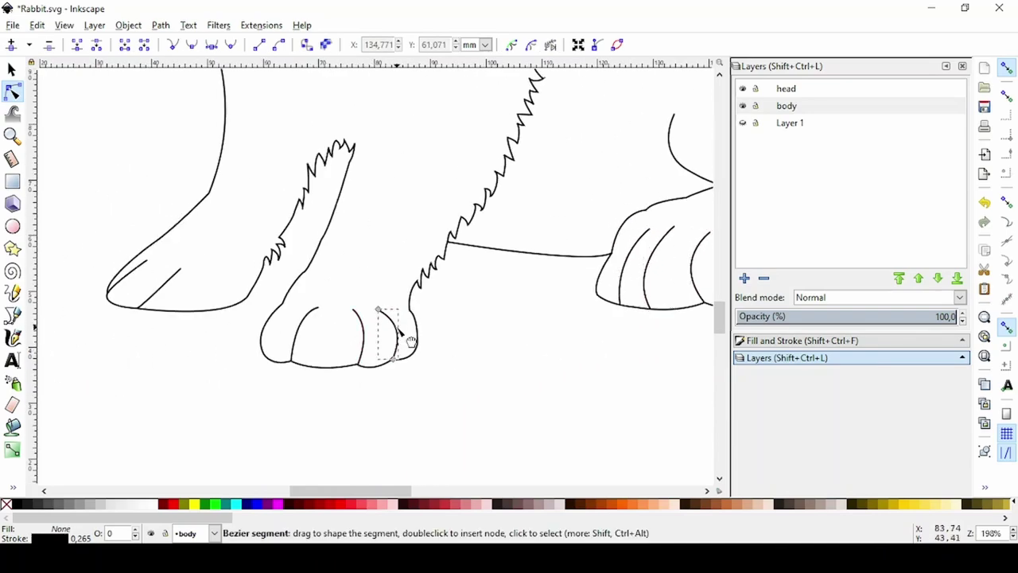
ctrl+scroll(282, 375, down, 2)
click(266, 386)
ctrl+scroll(259, 382, up, 2)
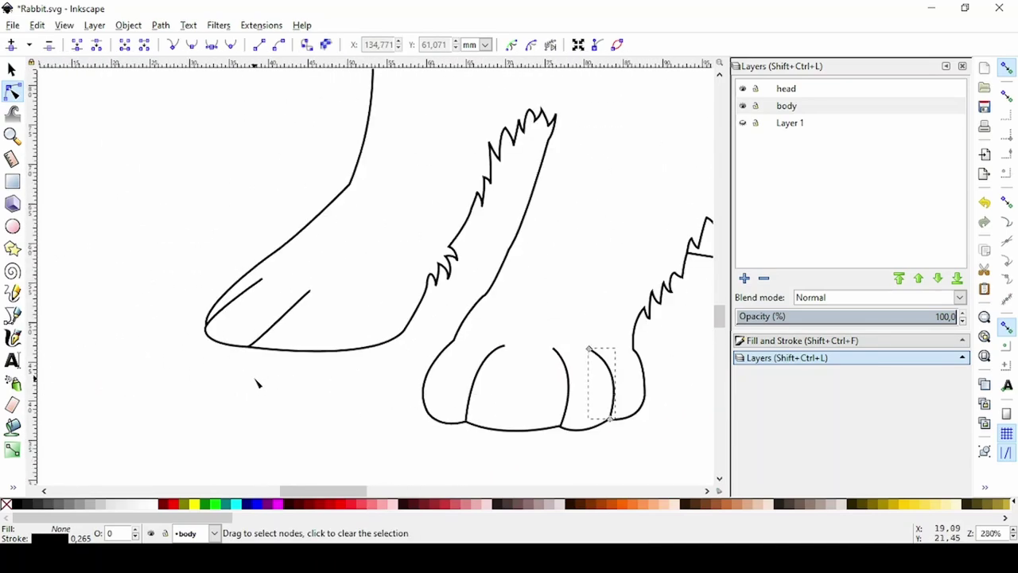
ctrl+scroll(268, 389, down, 2)
ctrl+scroll(268, 389, down, 3)
ctrl+scroll(262, 386, up, 6)
Smooth the paw bottom into one curve, shift its tip left, and snap the lower toe line onto it.
click(269, 342)
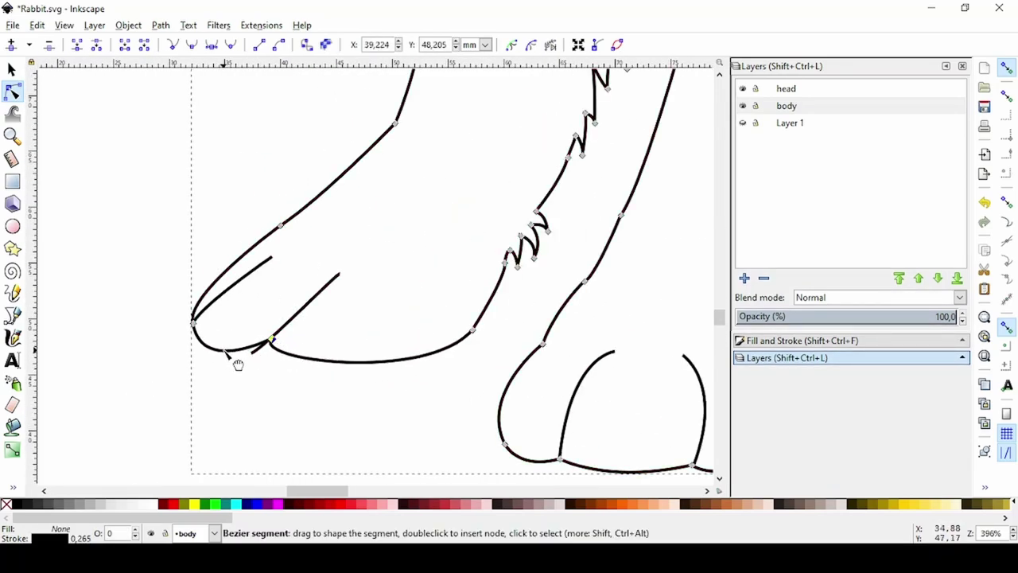
drag(256, 345, 265, 343)
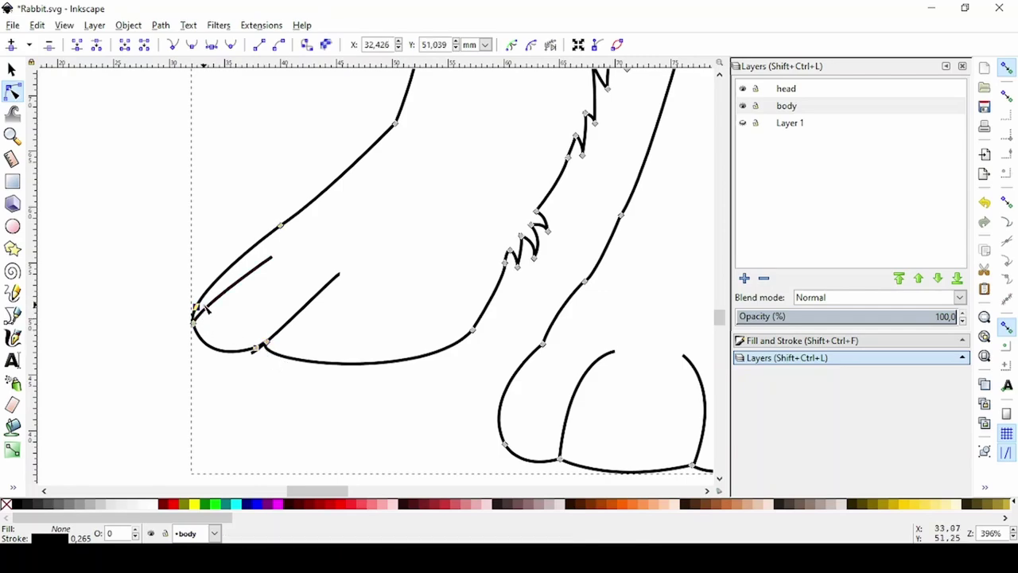
drag(204, 305, 194, 310)
click(239, 300)
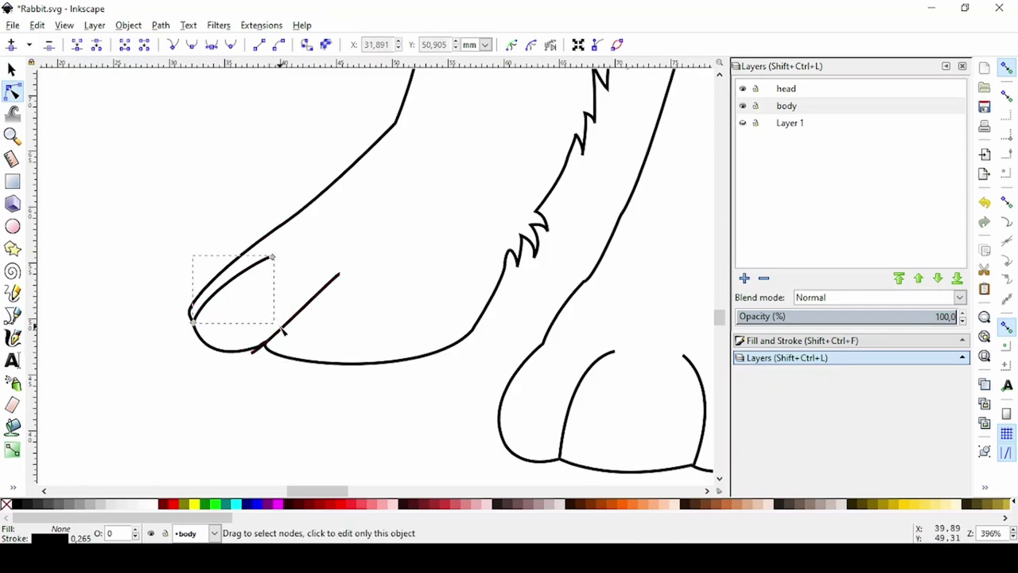
click(282, 329)
drag(260, 346, 264, 348)
scroll(365, 342, down, 3)
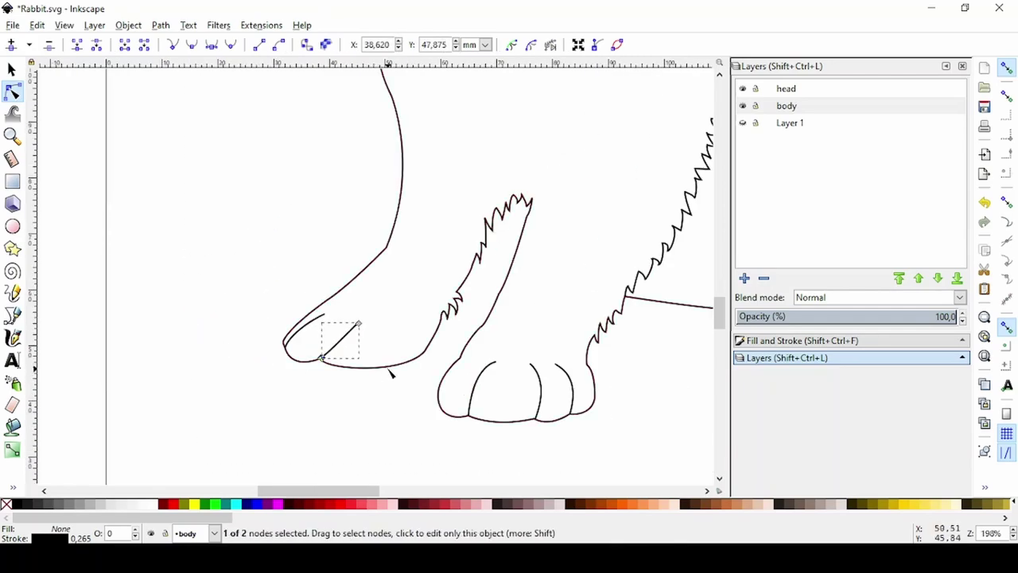
key(Escape)
scroll(359, 404, down, 2)
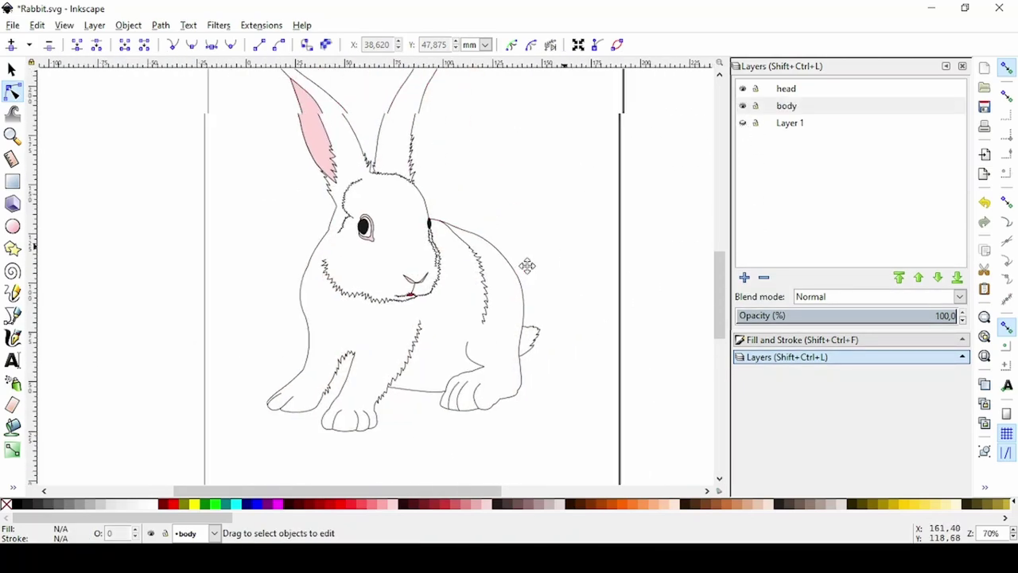
Flip the left leg's jagged fur contour horizontally and delete three unwanted nodes.
scroll(354, 398, up, 2)
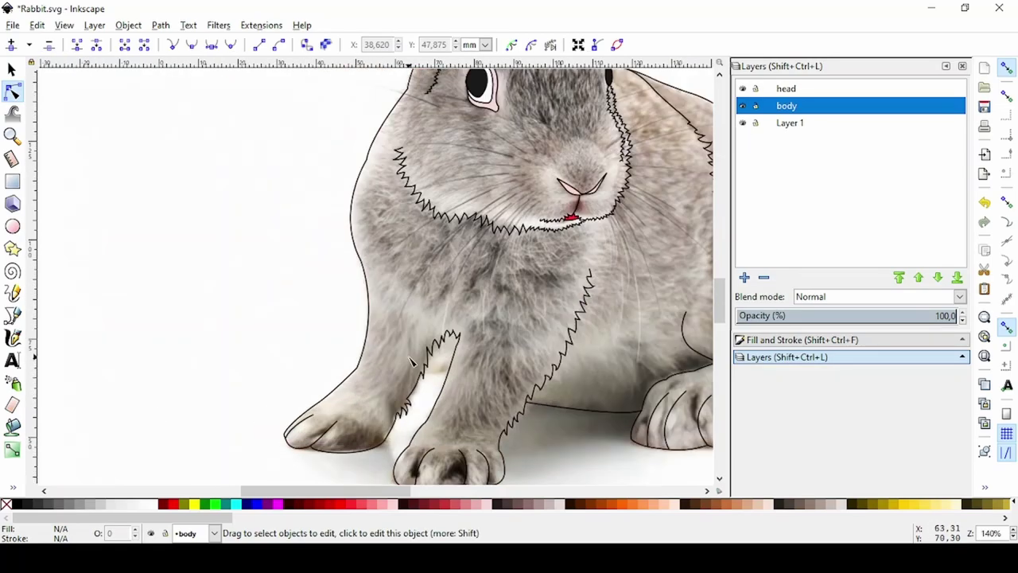
click(11, 69)
click(238, 287)
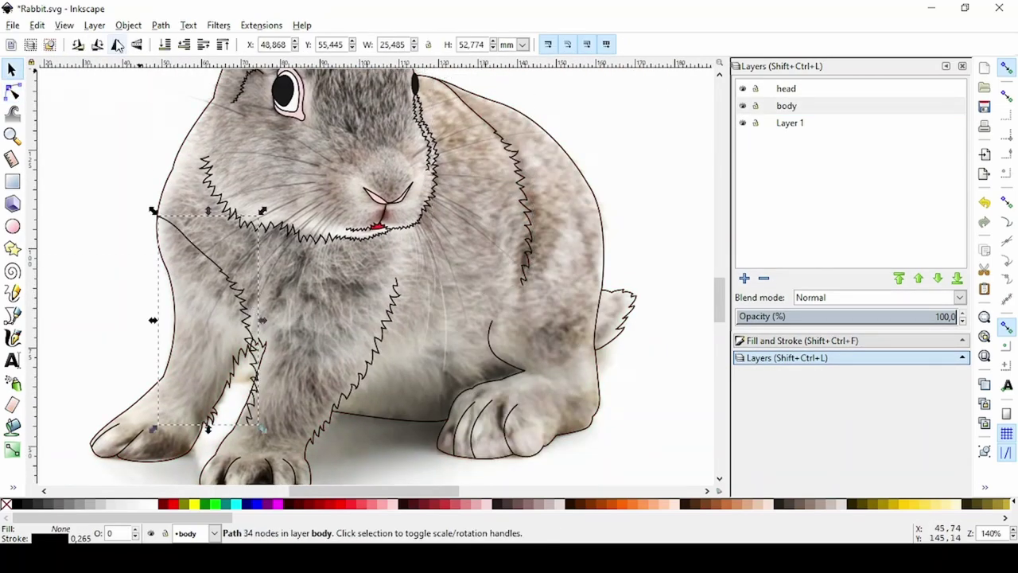
key(h)
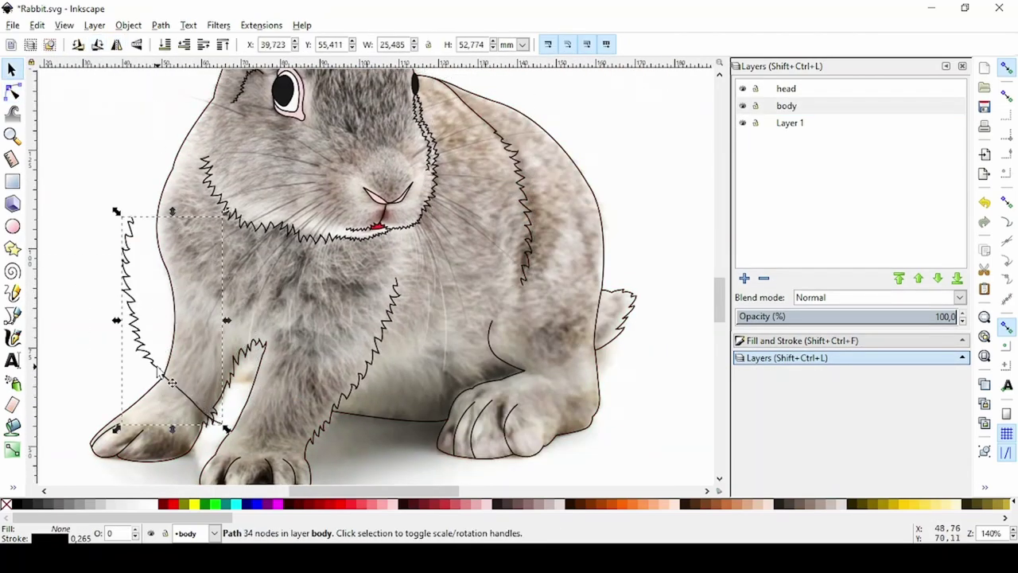
key(n)
drag(117, 372, 213, 422)
key(Delete)
Shift the contour right onto the leg and pull its end cusp node up-left.
key(s)
mouse_move(162, 334)
mouse_down()
mouse_move(233, 324)
mouse_move(214, 321)
mouse_up()
scroll(238, 334, up, 3)
key(n)
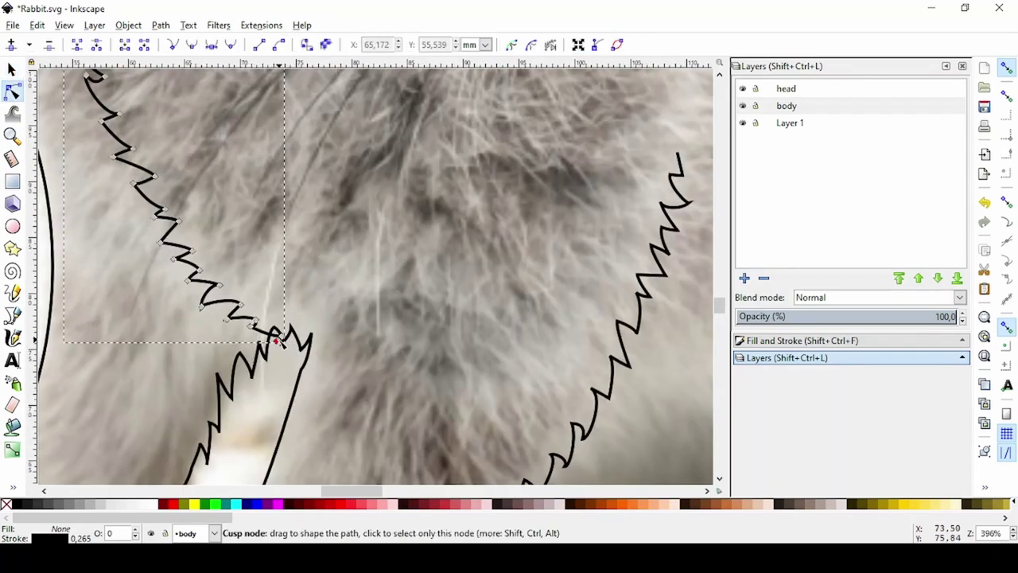
click(277, 340)
mouse_move(276, 340)
mouse_down()
mouse_move(267, 334)
mouse_move(295, 329)
mouse_up()
key(Escape)
Review the leg contour and make Layer 1 the current layer.
scroll(267, 334, up, 2)
scroll(295, 329, down, 4)
scroll(387, 390, down, 2)
scroll(294, 273, up, 3)
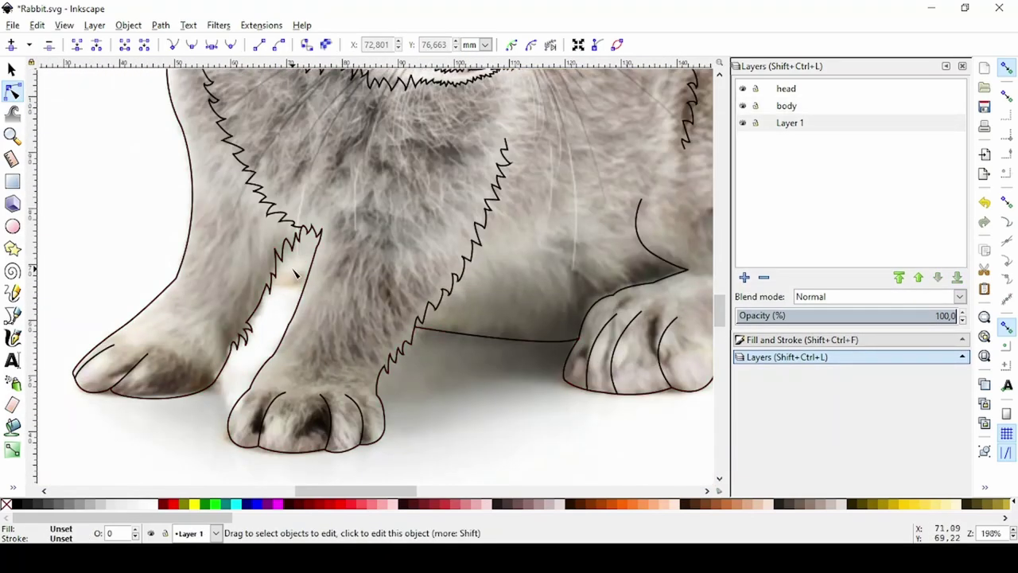
scroll(294, 273, down, 3)
scroll(280, 350, down, 1)
click(751, 127)
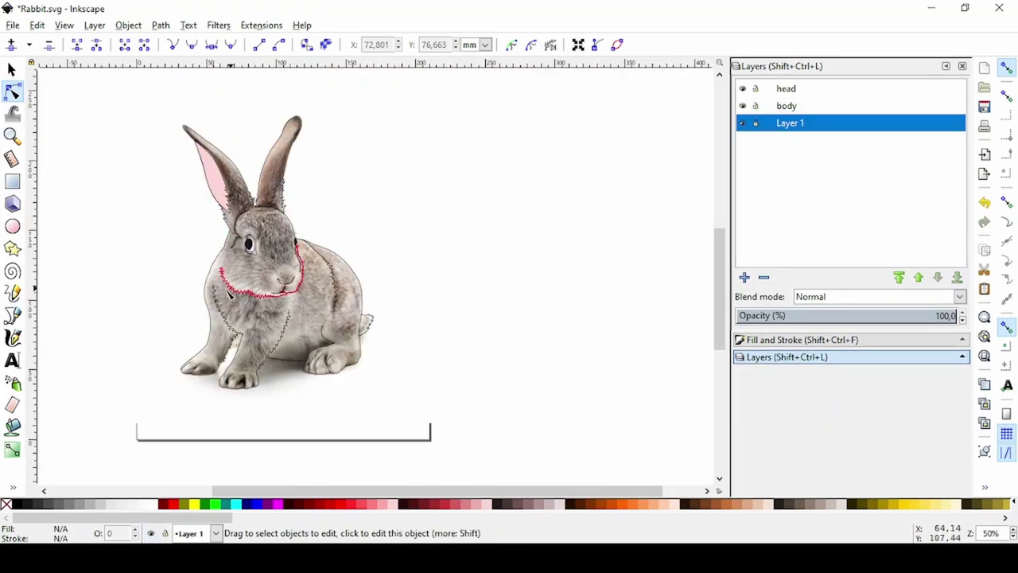
scroll(178, 355, up, 3)
Draw a fur stroke on the rabbit's chest with the Bezier tool.
scroll(380, 245, up, 1)
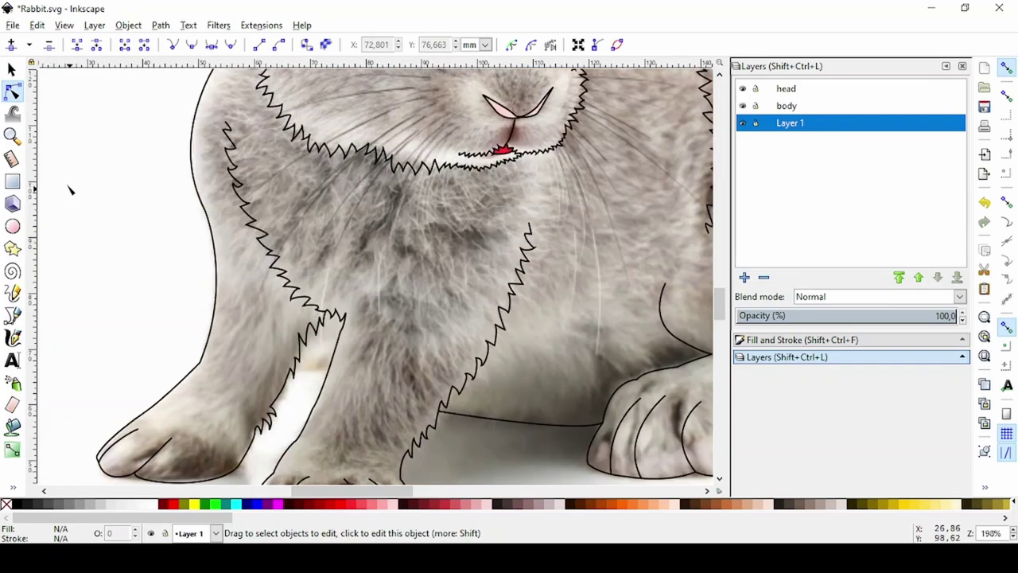
key(b)
click(391, 212)
double_click(360, 262)
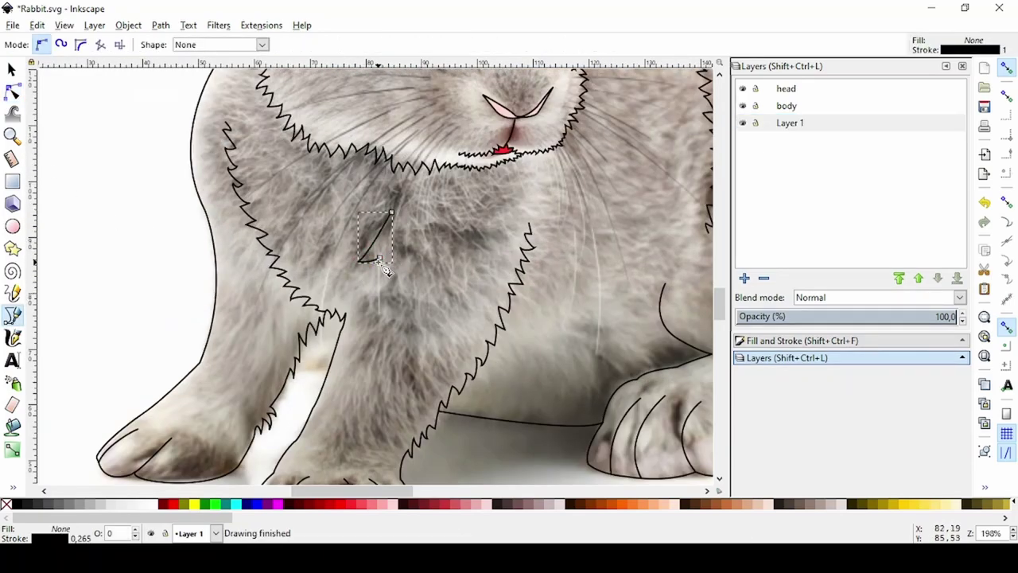
click(359, 263)
scroll(336, 288, up, 5)
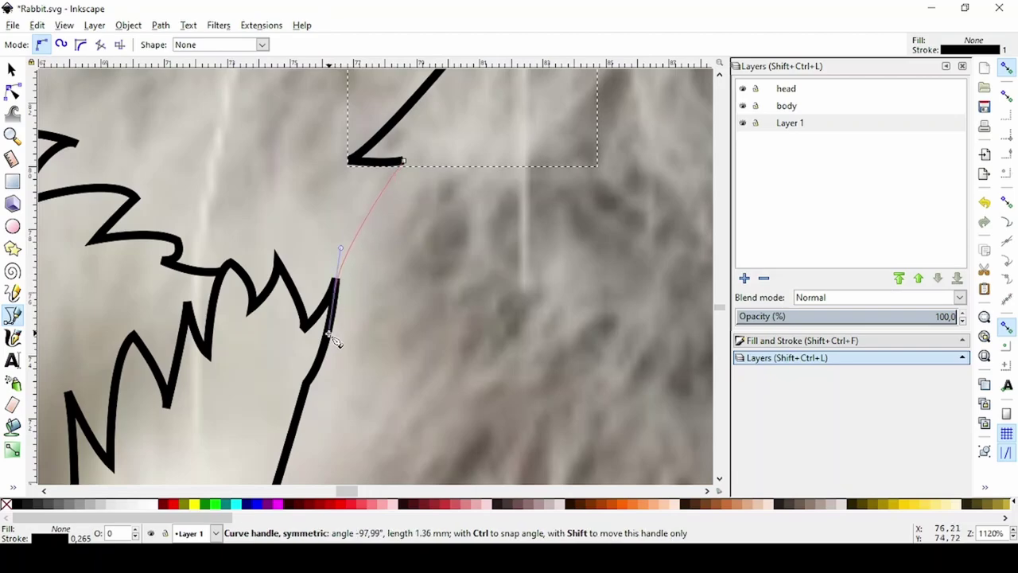
key(Return)
Move the chest stroke into the body layer.
click(789, 122)
click(95, 25)
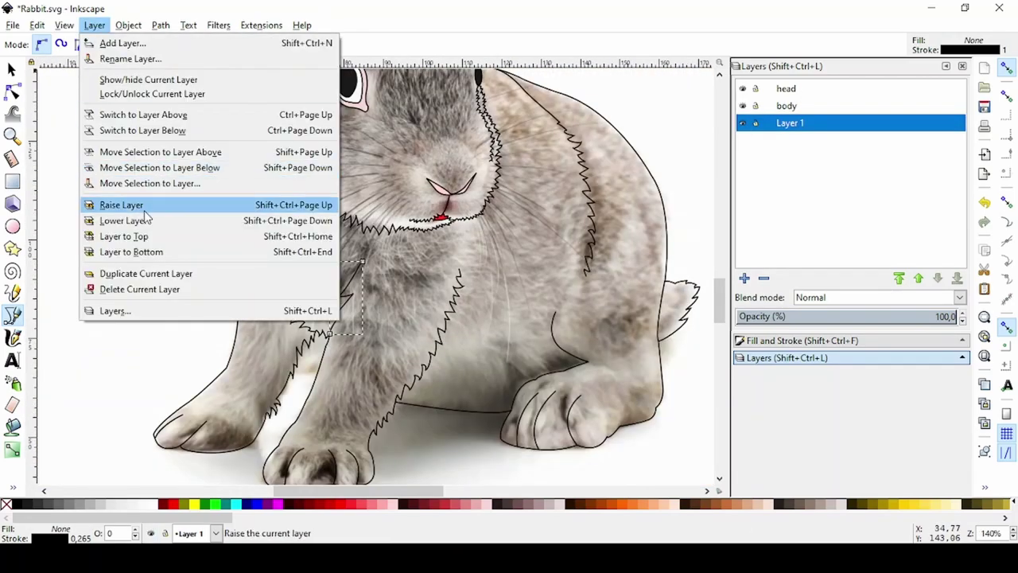
click(150, 183)
click(522, 249)
click(556, 373)
scroll(356, 306, up, 2)
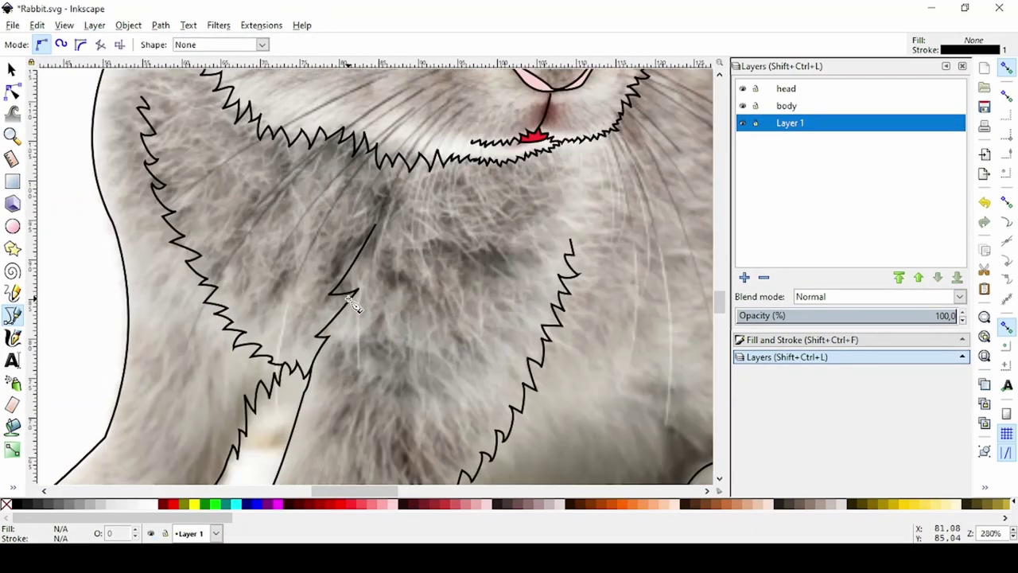
key(Return)
Scale the chest stroke down and reselect the zigzag.
key(s)
drag(375, 231, 344, 285)
click(776, 341)
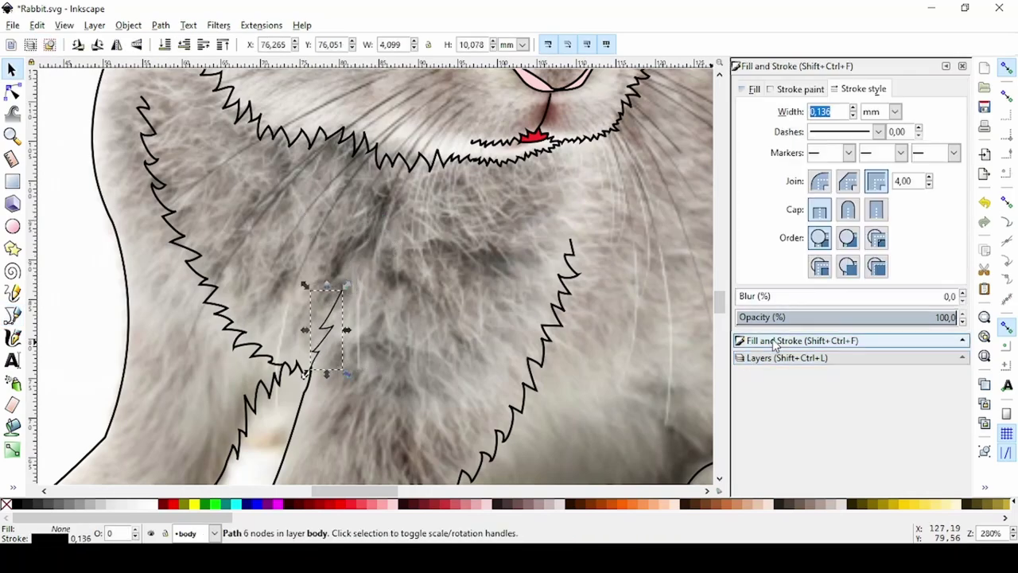
click(796, 357)
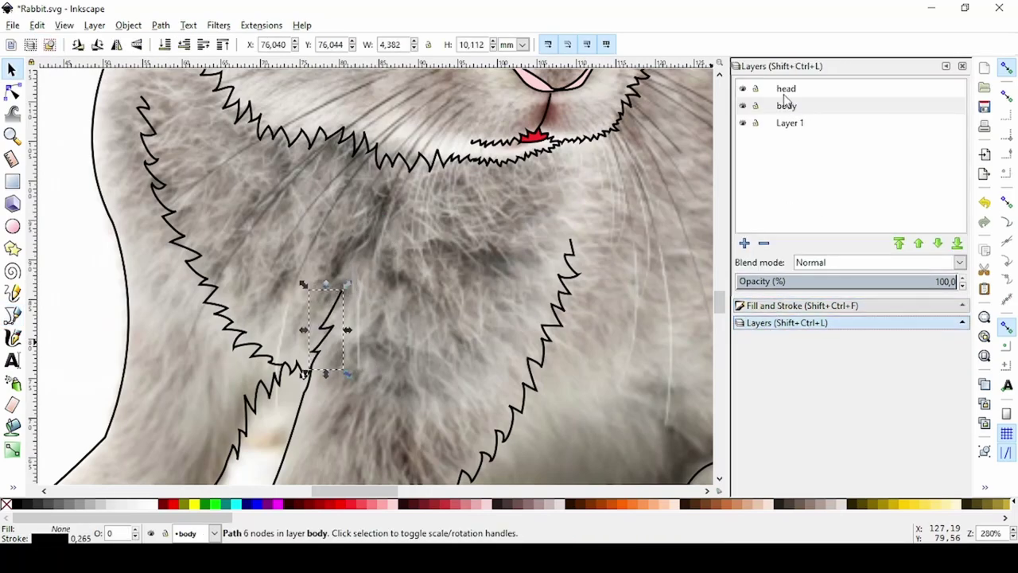
click(786, 105)
click(336, 338)
key(n)
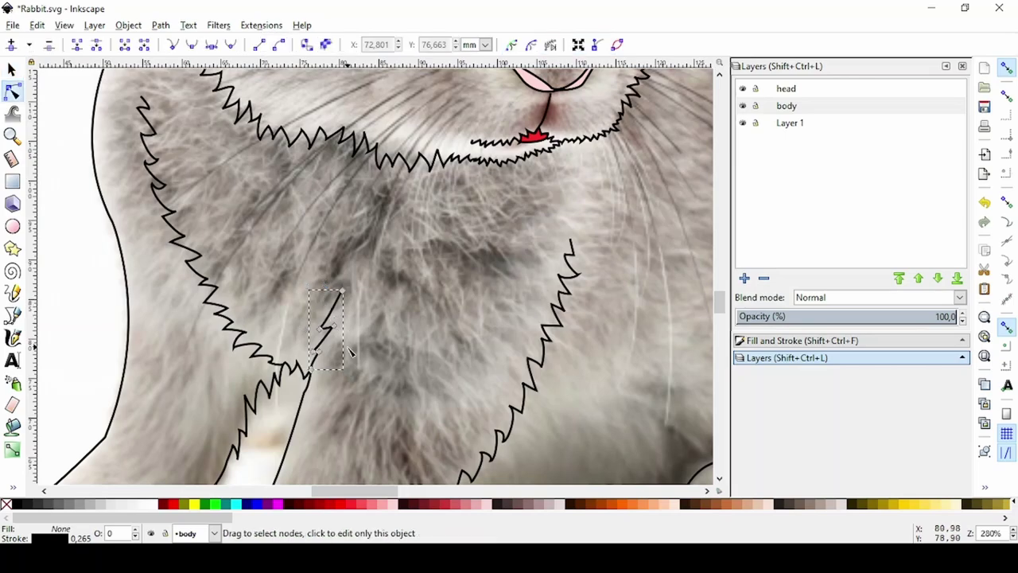
click(368, 340)
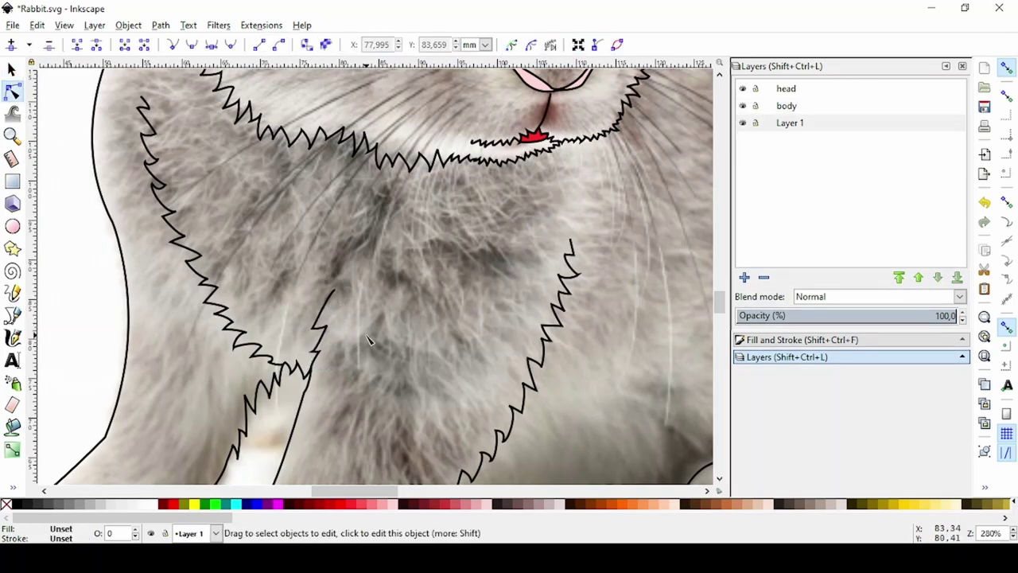
click(334, 295)
Extend the zigzag chest stroke upward with a curved segment.
key(b)
scroll(340, 284, up, 3)
click(340, 284)
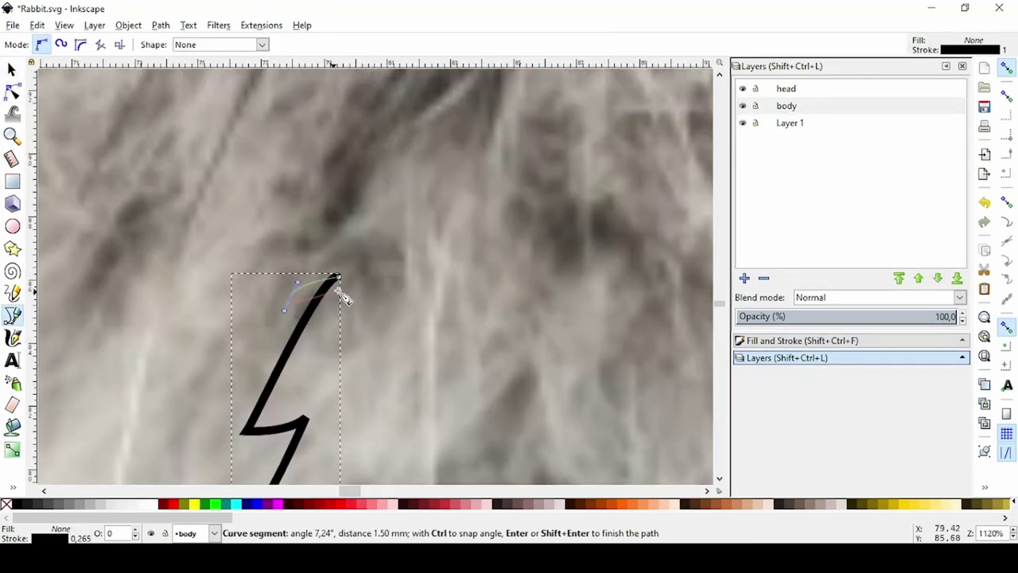
key(Return)
scroll(365, 278, down, 2)
drag(361, 276, 397, 221)
key(Return)
Zoom out to the whole page and select the rabbit photo.
key(s)
key(5)
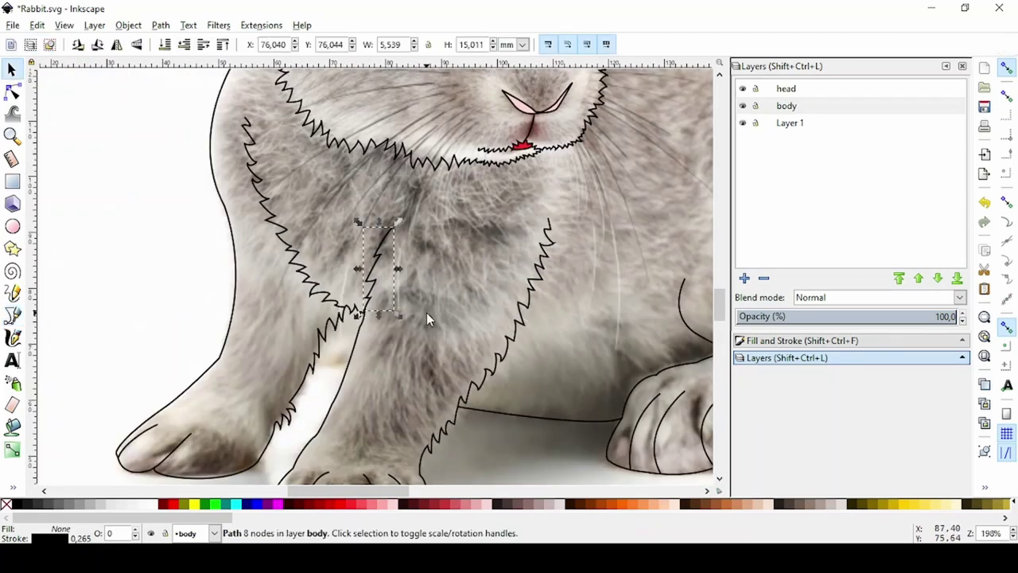
click(350, 283)
scroll(350, 283, up, 2)
scroll(350, 283, right, 2)
ctrl+scroll(375, 273, up, 2)
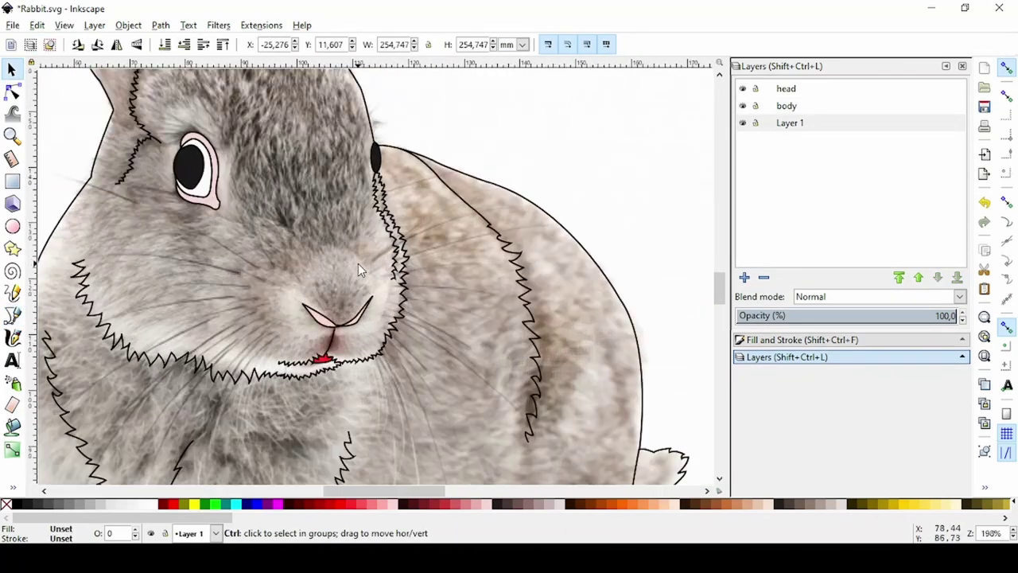
ctrl+scroll(358, 263, up, 2)
Draw a curved cheek line right of the nose, then hide the photo.
click(12, 315)
ctrl+scroll(383, 246, up, 1)
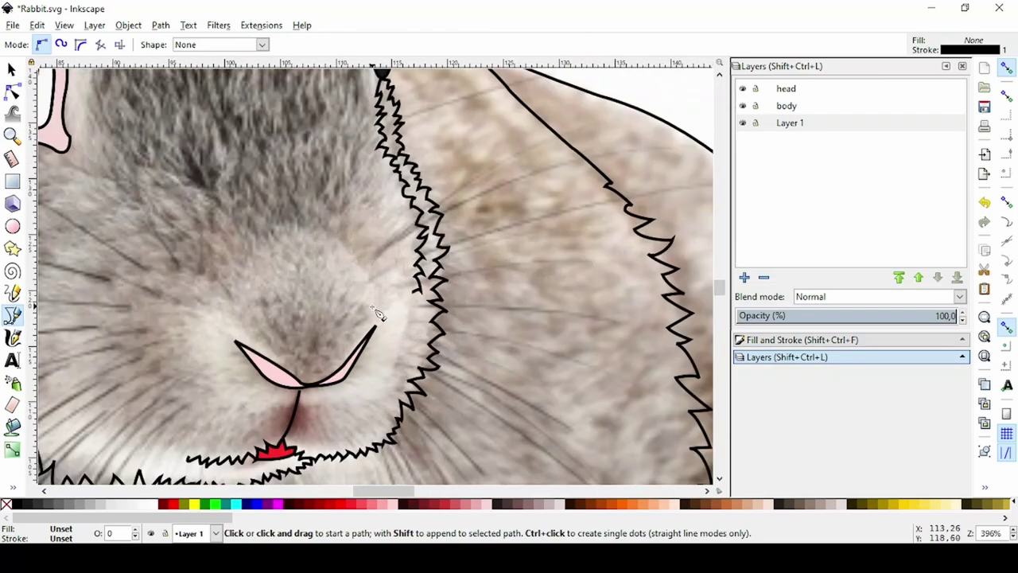
click(332, 236)
drag(375, 302, 330, 236)
key(Return)
ctrl+scroll(328, 296, down, 2)
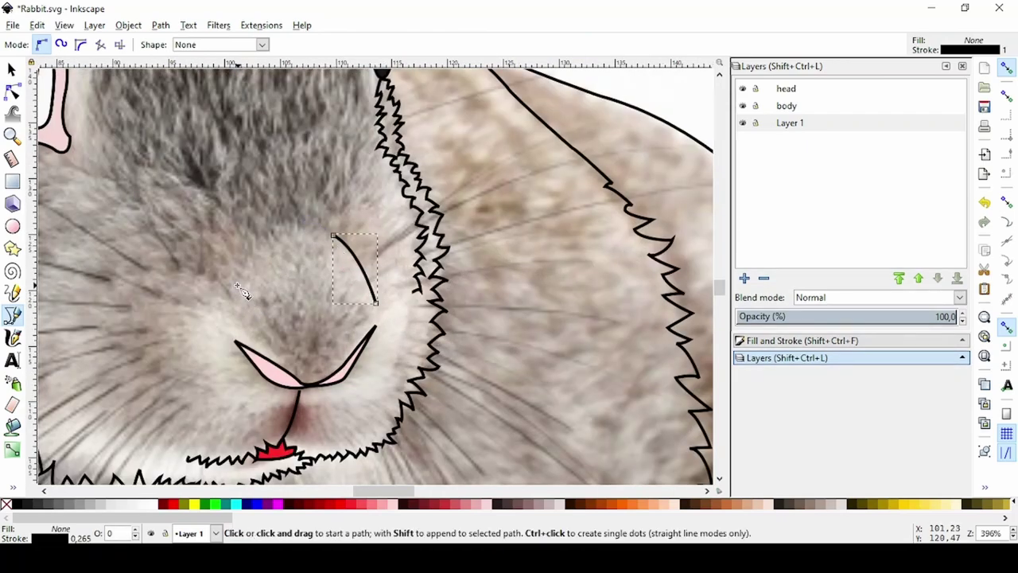
ctrl+scroll(302, 295, down, 3)
click(743, 123)
Move the cheek curve into the head layer.
click(94, 25)
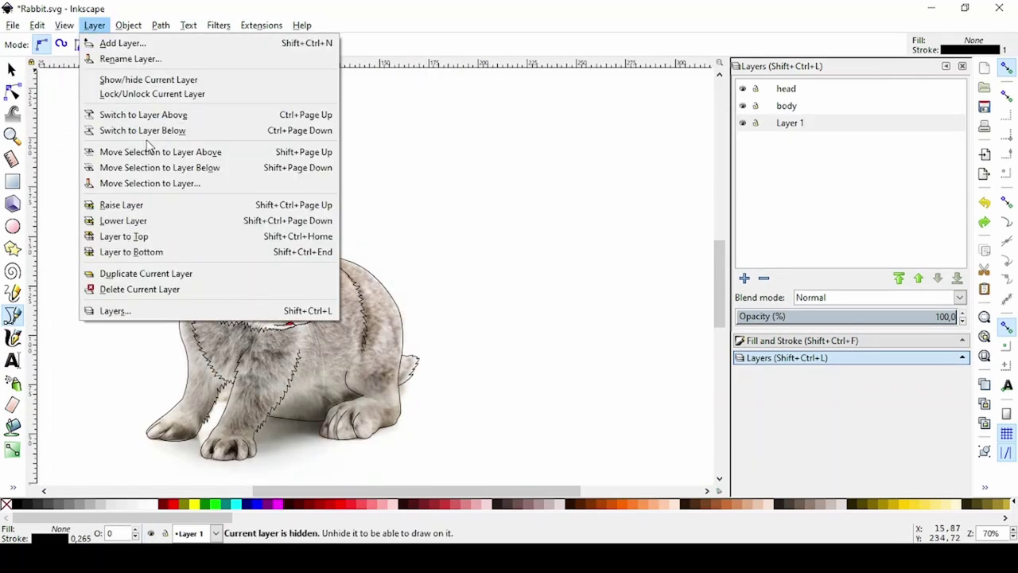
click(193, 183)
click(559, 375)
click(749, 126)
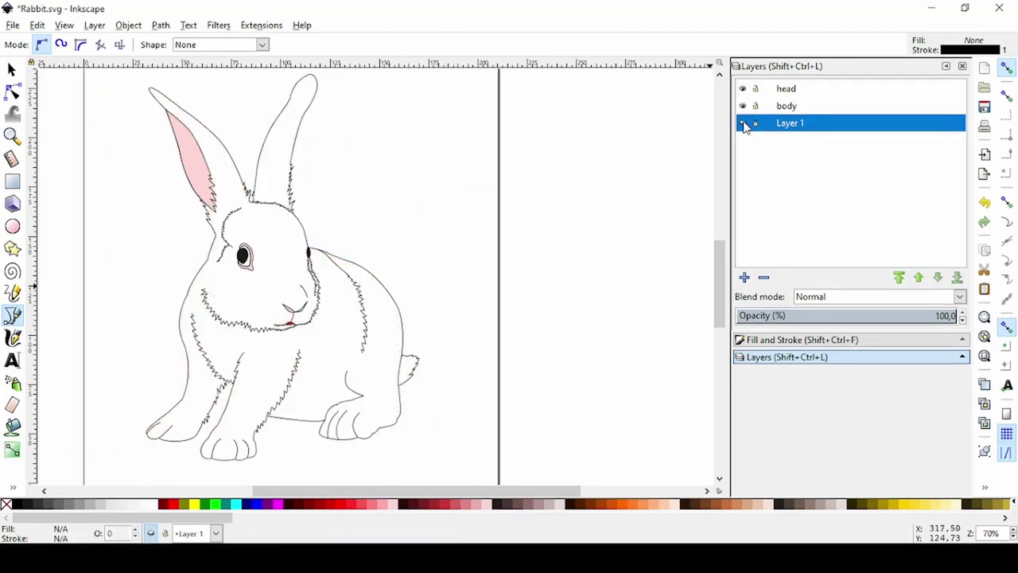
Toggle the photo layer off, on and off again to compare the line art.
click(743, 123)
click(743, 124)
click(743, 123)
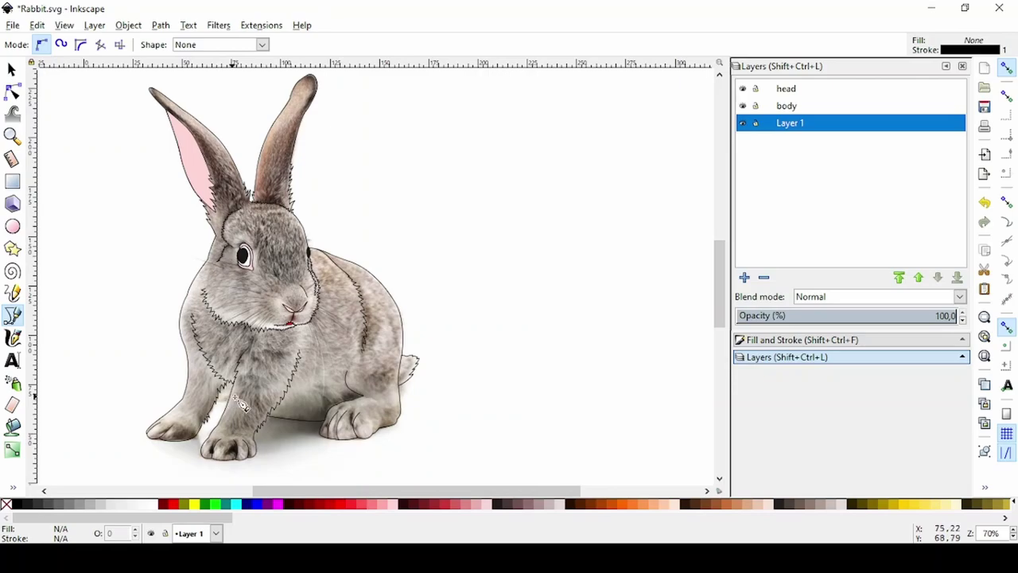
click(743, 123)
Show the photo, then stretch the jagged fur line wider and flatten it.
click(743, 123)
scroll(260, 447, up, 2)
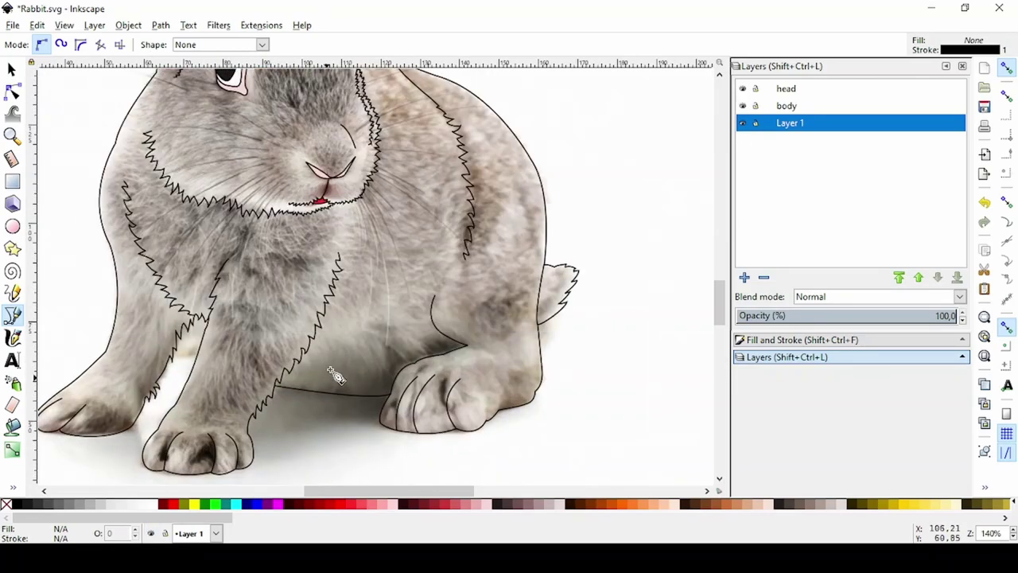
key(s)
click(390, 314)
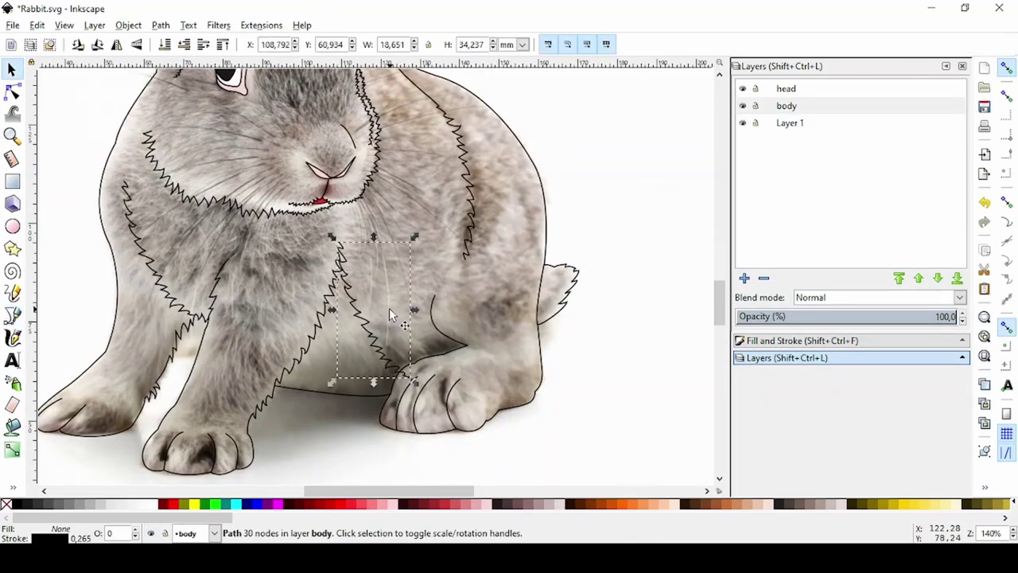
scroll(393, 338, up, 1)
mouse_move(421, 198)
mouse_down()
mouse_move(445, 265)
mouse_move(440, 281)
mouse_move(483, 230)
mouse_up()
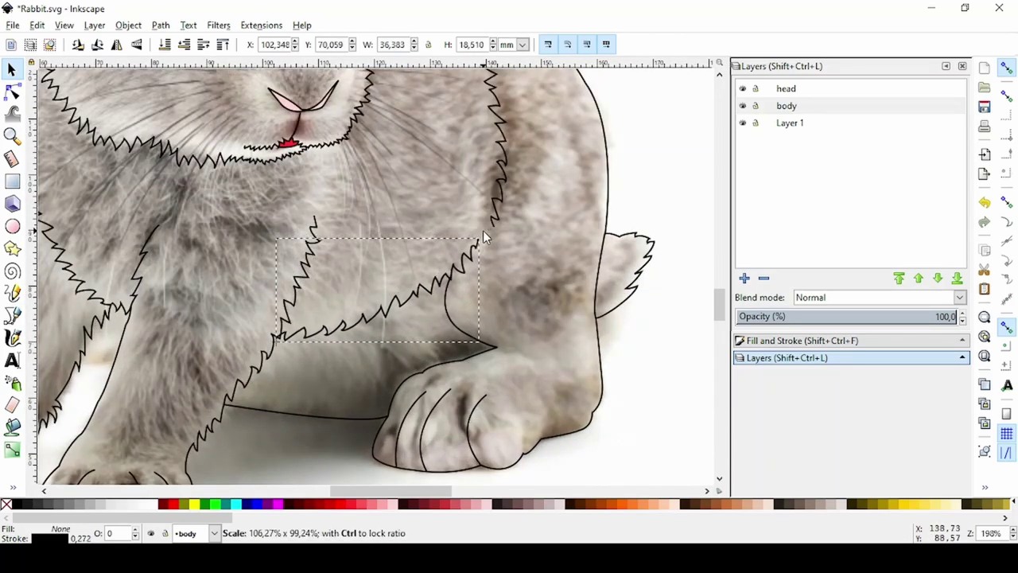
key(5)
mouse_move(477, 285)
mouse_down()
mouse_move(457, 312)
mouse_move(468, 307)
mouse_up()
Make the zigzag taller, rotate and move it onto the leg, then edit its nodes.
key(grave)
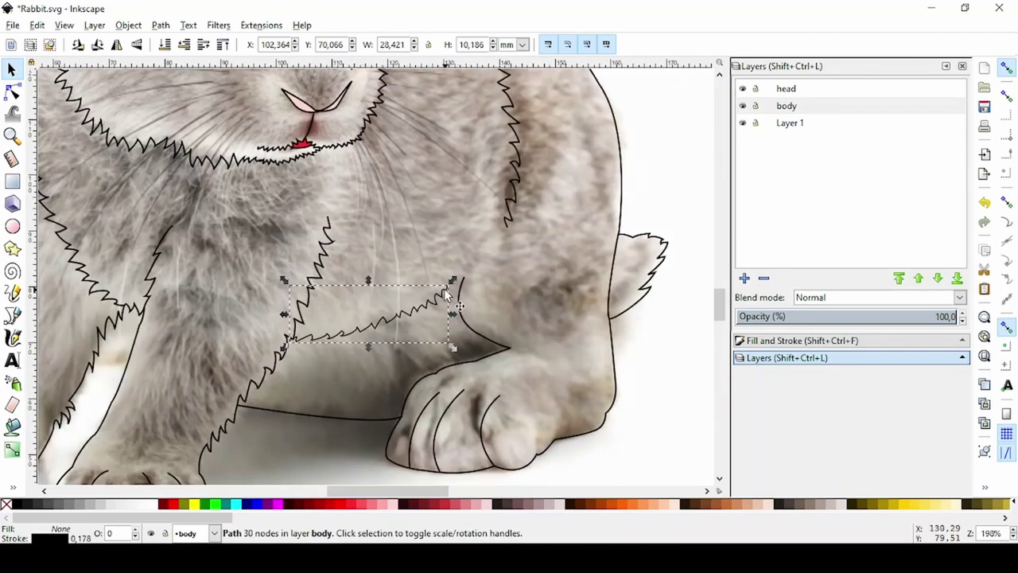
mouse_move(447, 296)
mouse_down()
mouse_move(451, 262)
mouse_move(461, 274)
mouse_up()
click(429, 302)
drag(408, 308, 419, 319)
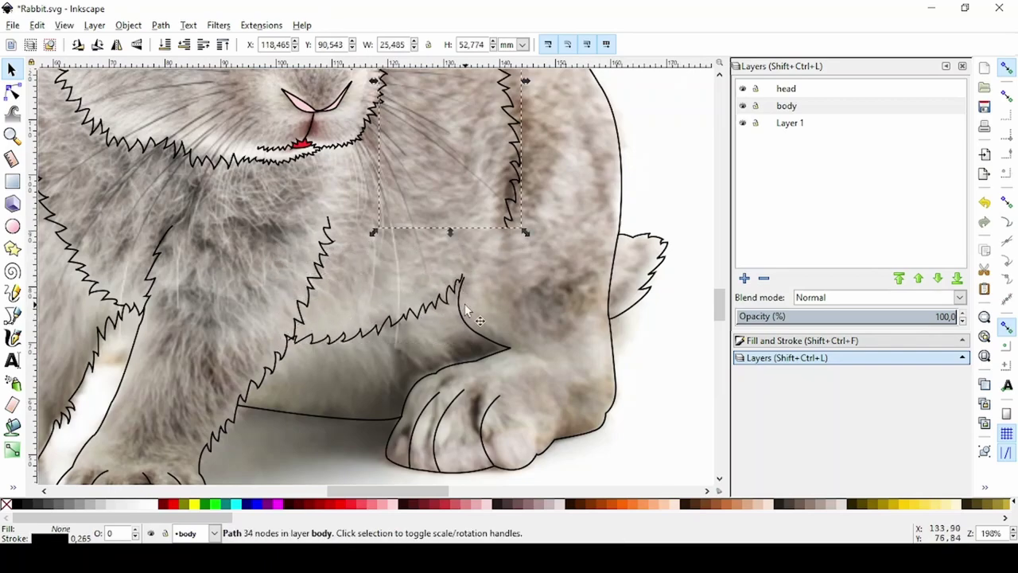
key(n)
click(290, 341)
ctrl+scroll(290, 342, up, 5)
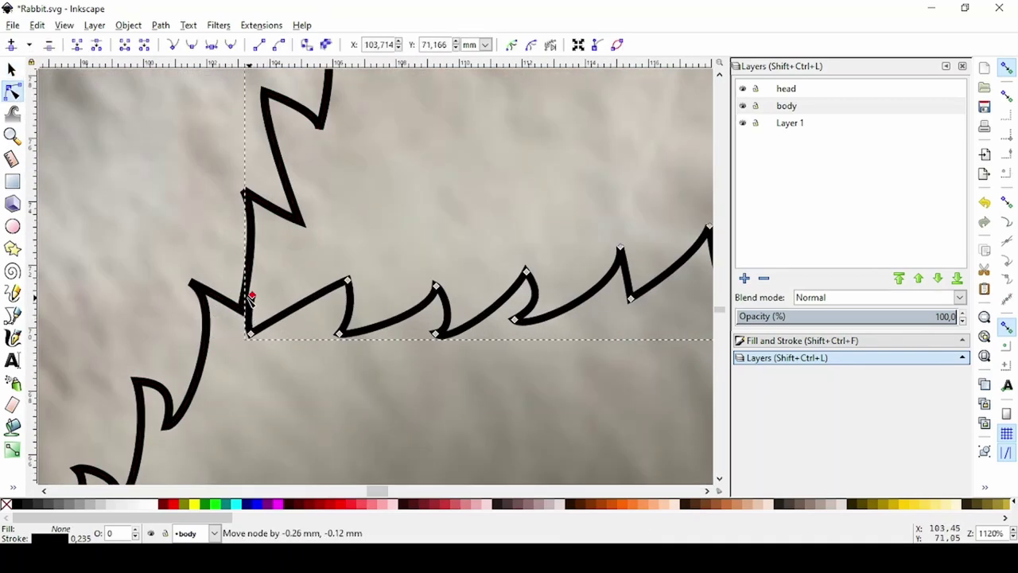
Move the 30-node zigzag path onto the leg lines above the paw.
ctrl+scroll(342, 330, down, 3)
ctrl+scroll(342, 330, down, 2)
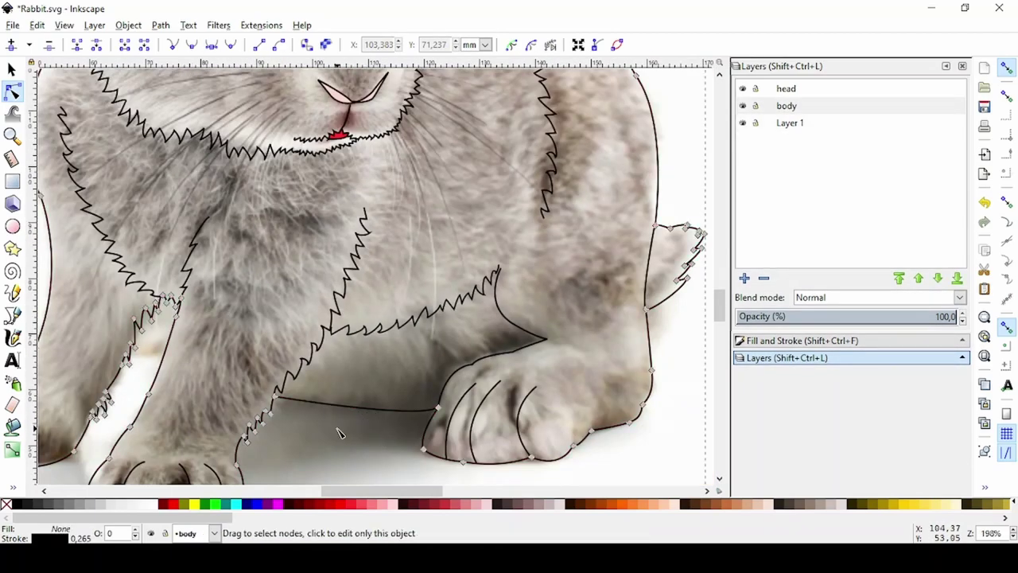
ctrl+scroll(390, 450, up, 1)
key(b)
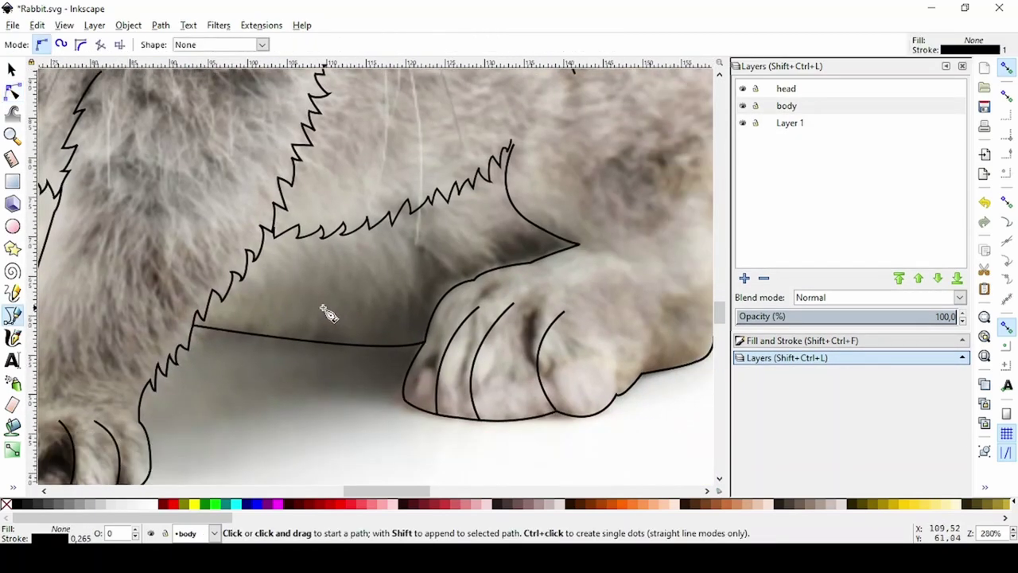
ctrl+scroll(369, 339, up, 1)
click(197, 244)
key(Escape)
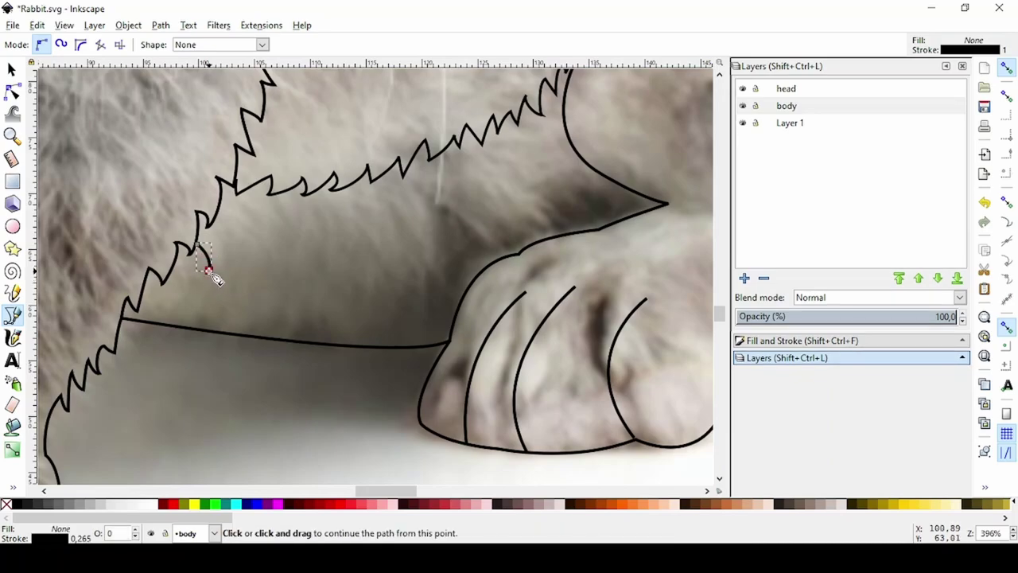
key(s)
ctrl+scroll(323, 200, down, 3)
drag(112, 167, 310, 307)
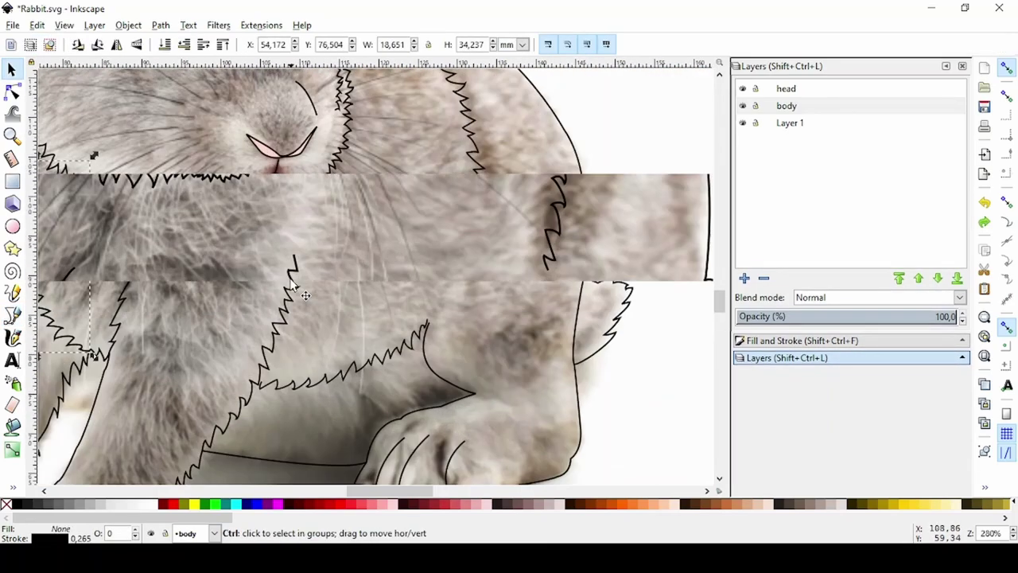
Rotate the zigzag about 90 degrees, tilt it slightly, and settle it on the leg.
ctrl+scroll(310, 307, up, 3)
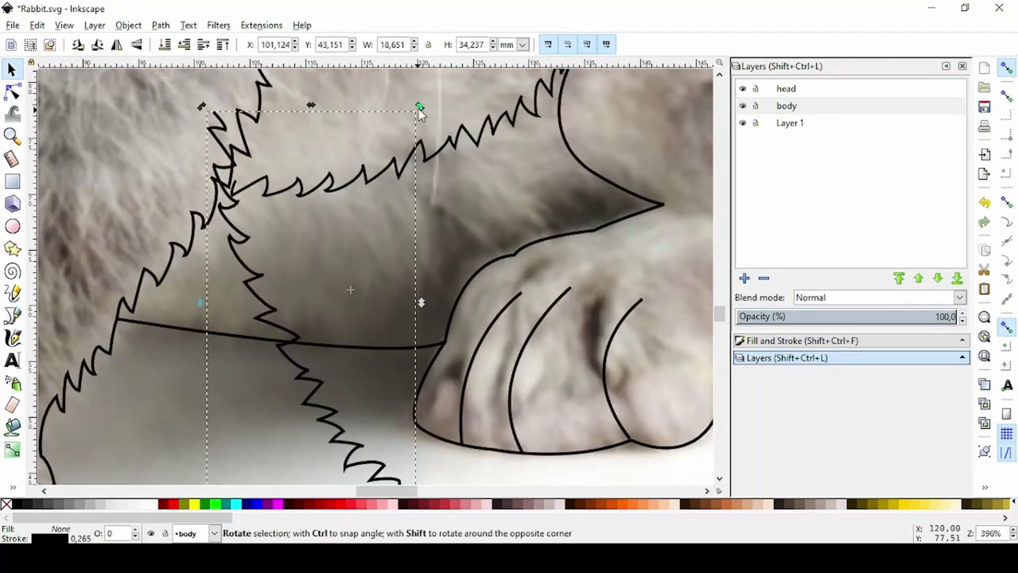
drag(418, 109, 211, 130)
drag(388, 289, 313, 278)
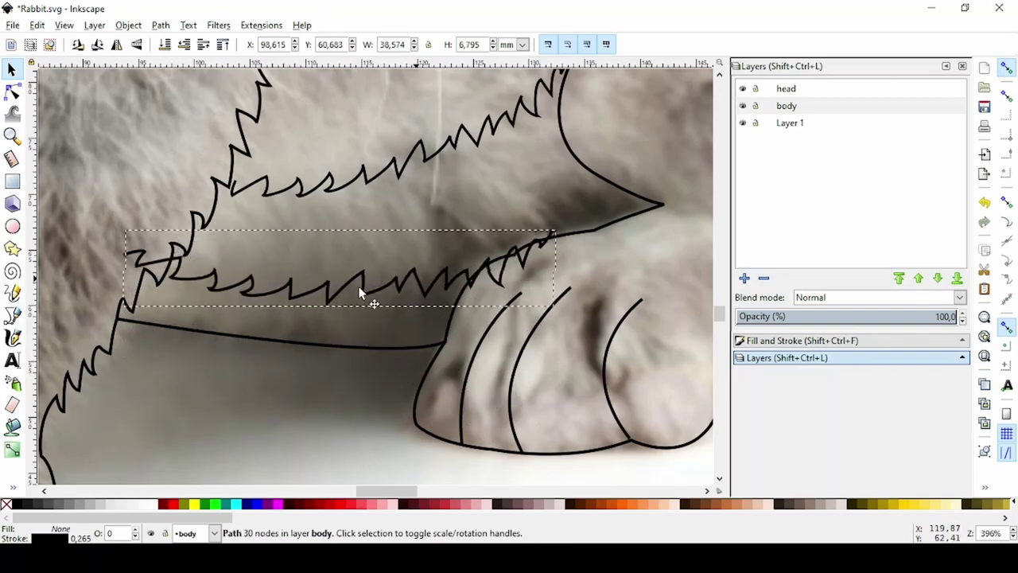
click(314, 283)
mouse_move(515, 225)
mouse_down()
mouse_move(459, 275)
mouse_move(471, 282)
mouse_up()
Delete the zigzag's left-end nodes, adjust its right end, and remove the straight belly segment.
key(n)
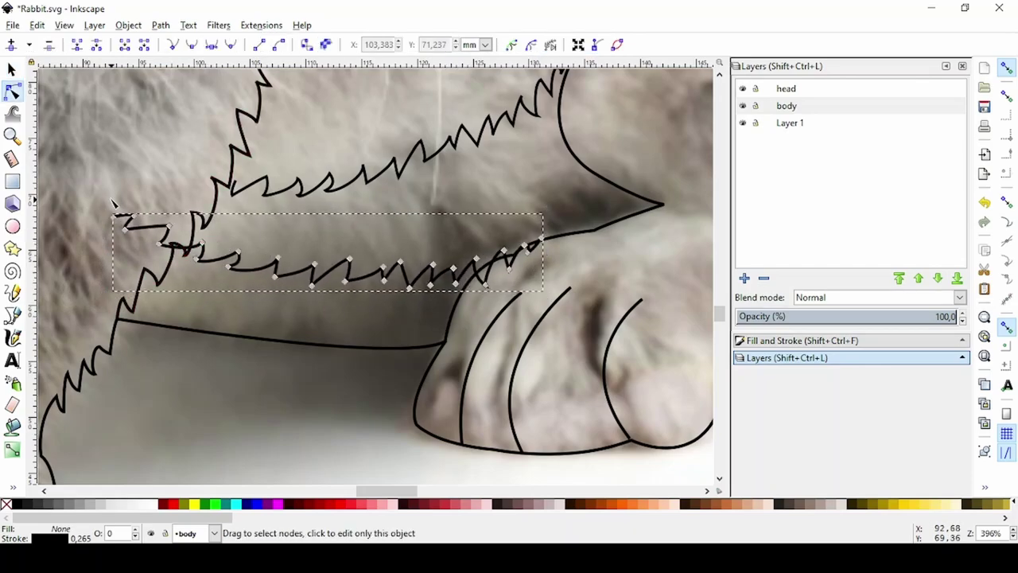
drag(112, 202, 182, 266)
drag(103, 185, 195, 262)
key(Delete)
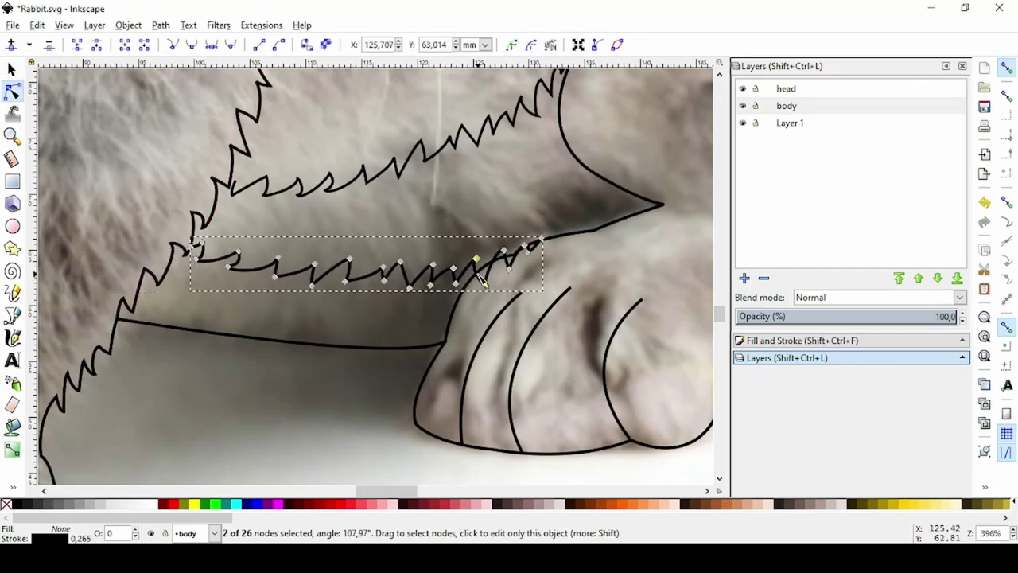
drag(541, 238, 482, 278)
click(204, 331)
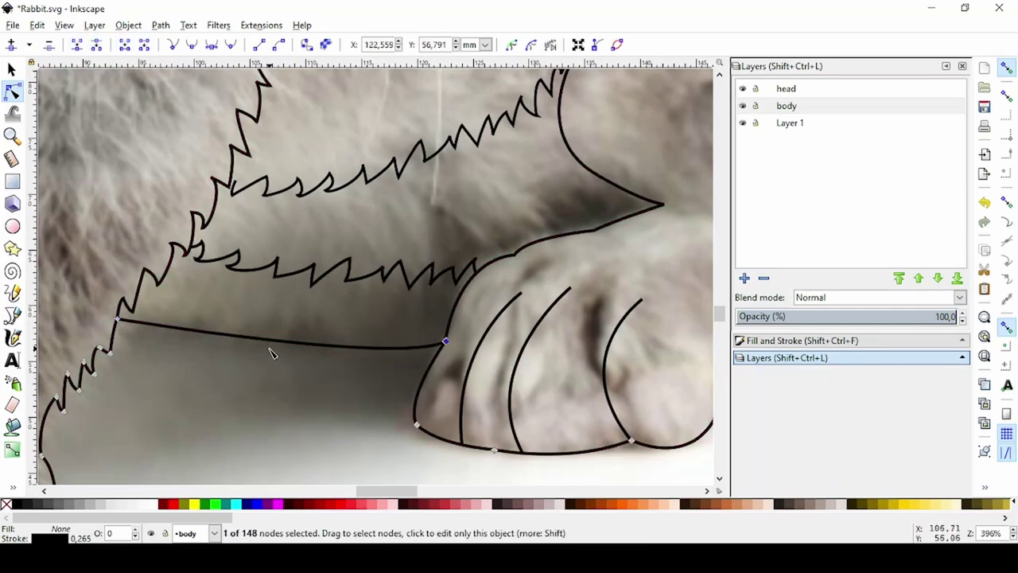
key(ctrl+z)
Draw a curved Bezier segment from the paw's cusp node up to the paw outline.
key(b)
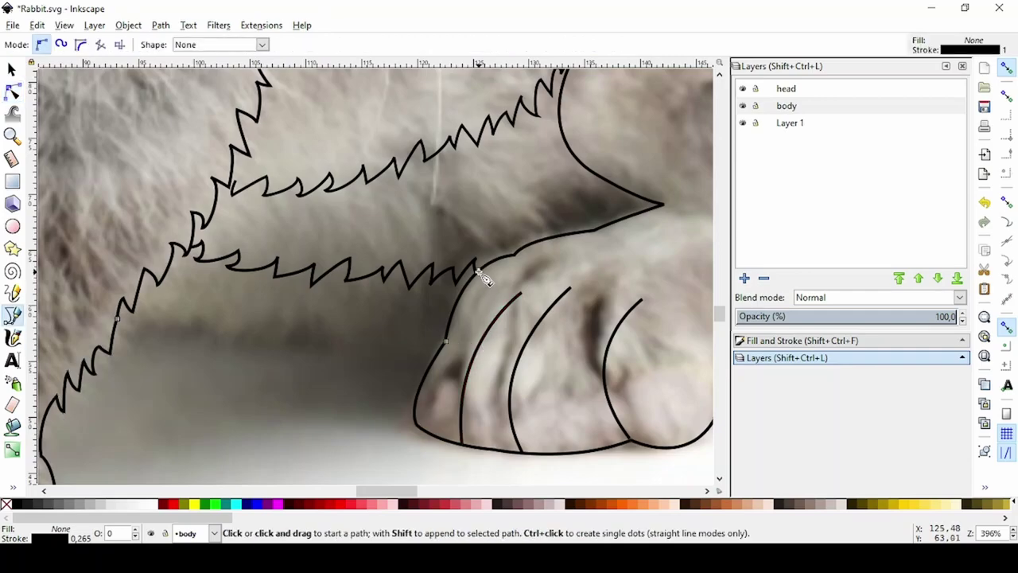
scroll(492, 317, up, 3)
click(451, 201)
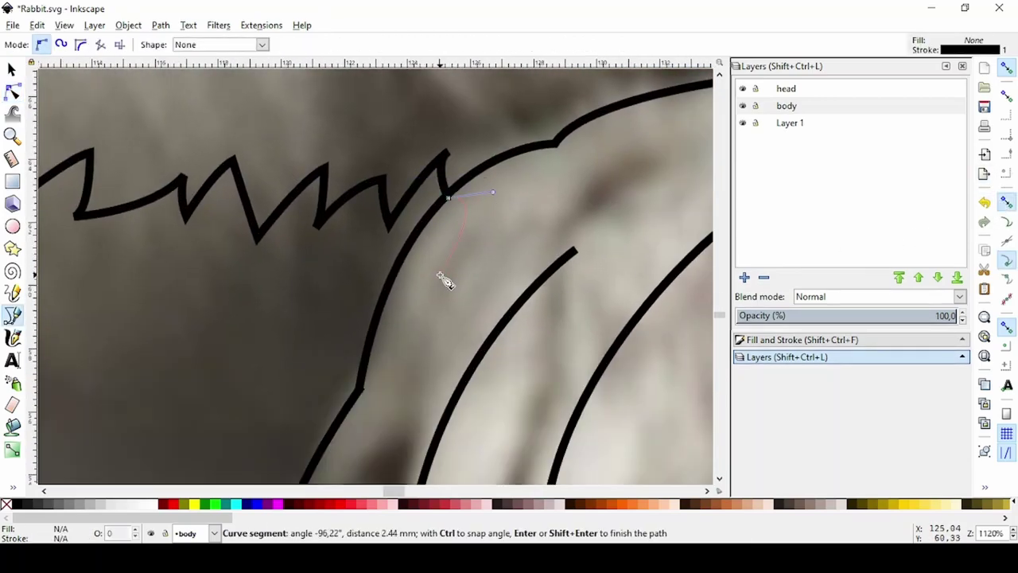
key(s)
key(c)
key(b)
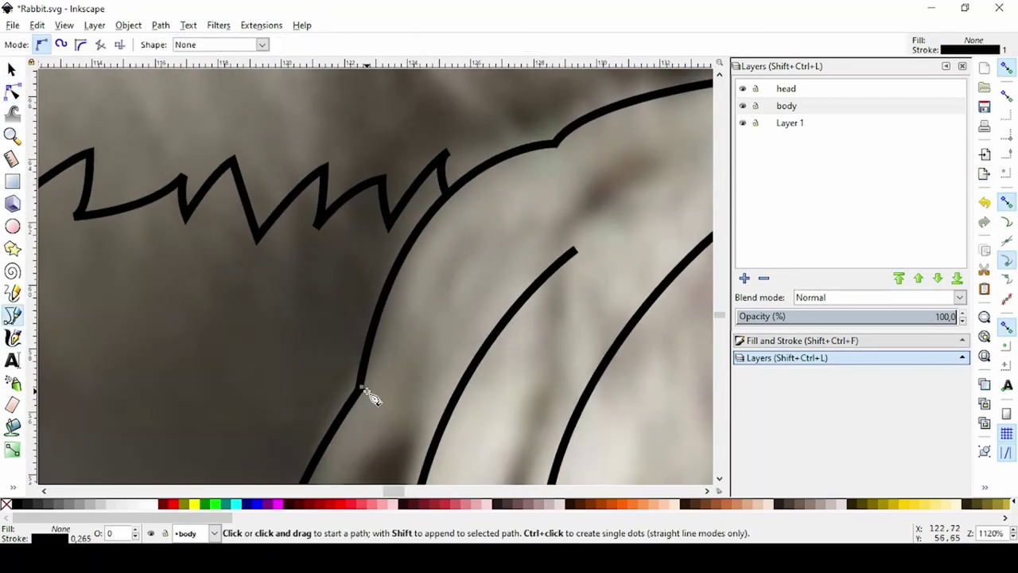
click(360, 388)
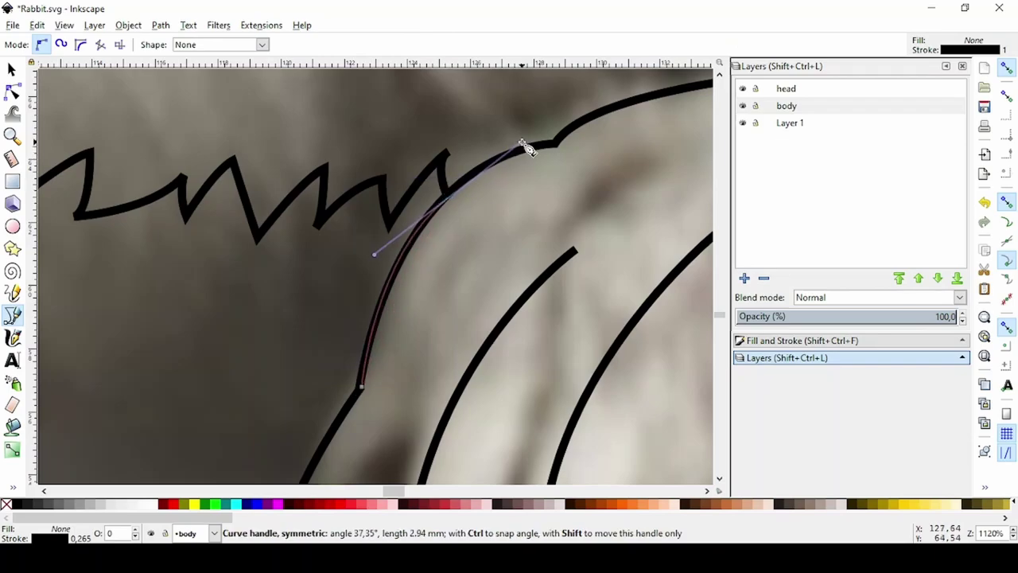
drag(522, 145, 529, 155)
Draw a new curved zigzag fur path bridging the gap along the fur edge.
scroll(215, 287, left, 5)
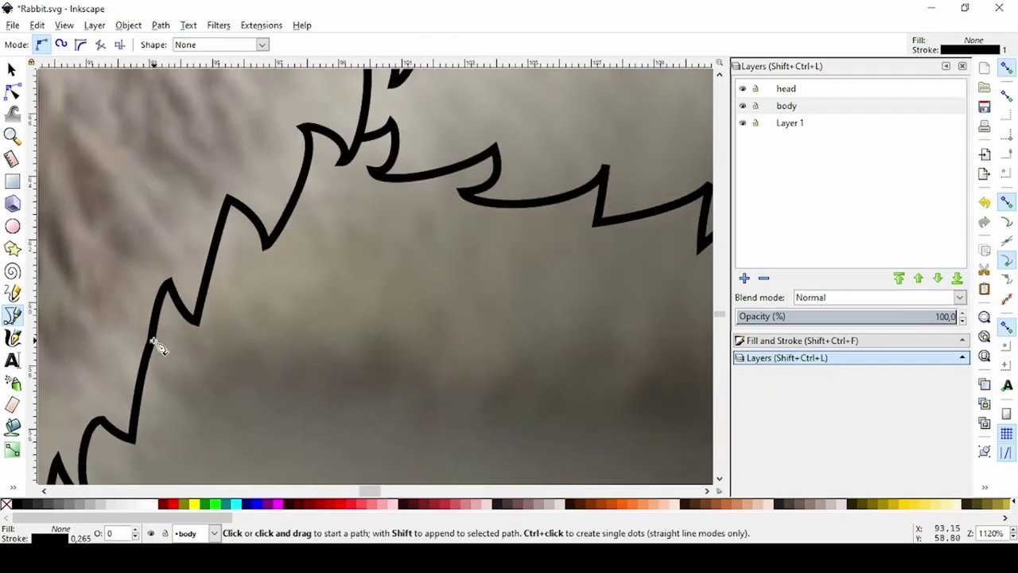
click(151, 341)
mouse_move(170, 281)
mouse_down()
mouse_move(192, 264)
mouse_move(196, 322)
mouse_up()
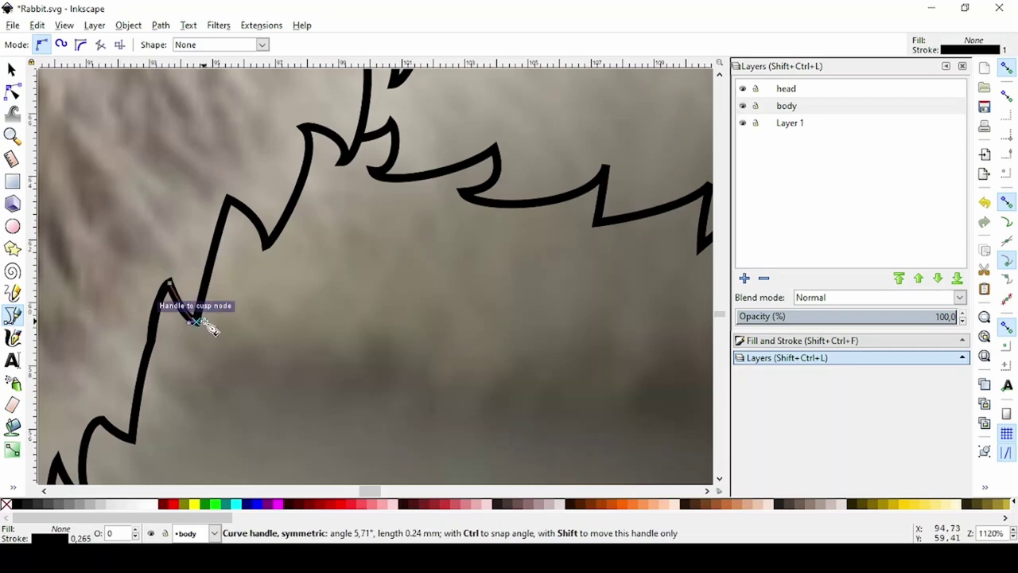
click(197, 322)
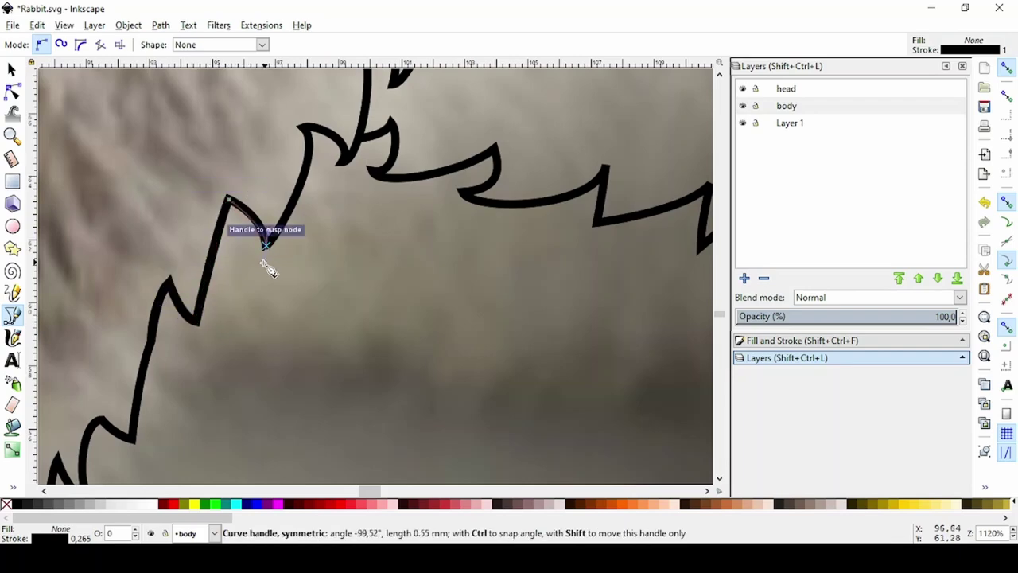
click(265, 245)
mouse_move(306, 129)
mouse_down()
mouse_move(284, 63)
mouse_move(307, 127)
mouse_up()
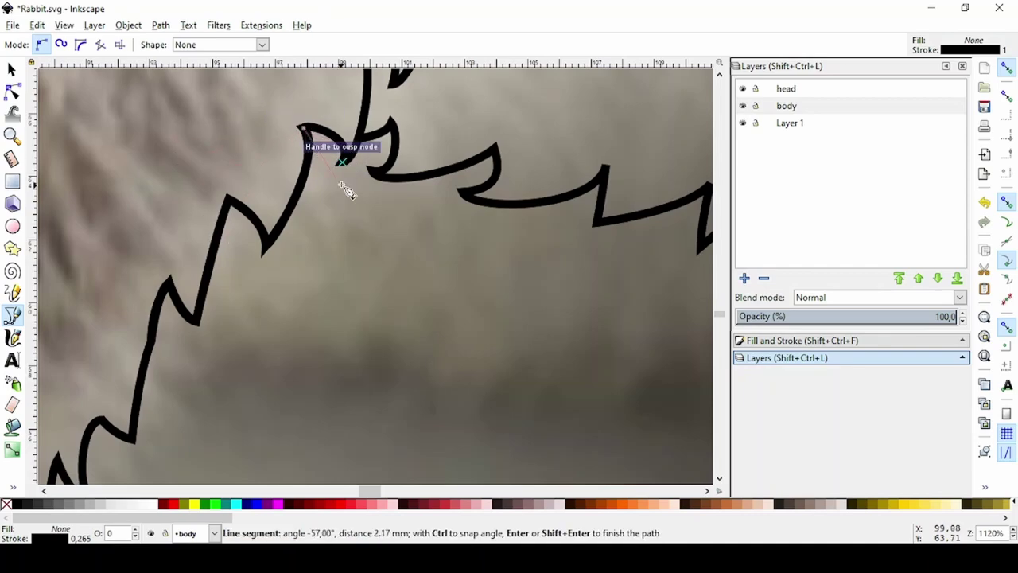
mouse_move(344, 188)
mouse_down()
mouse_move(327, 212)
mouse_move(353, 150)
mouse_up()
key(s)
Select the neighbouring fur path with the new one and zoom out to the whole rabbit.
shift+click(336, 187)
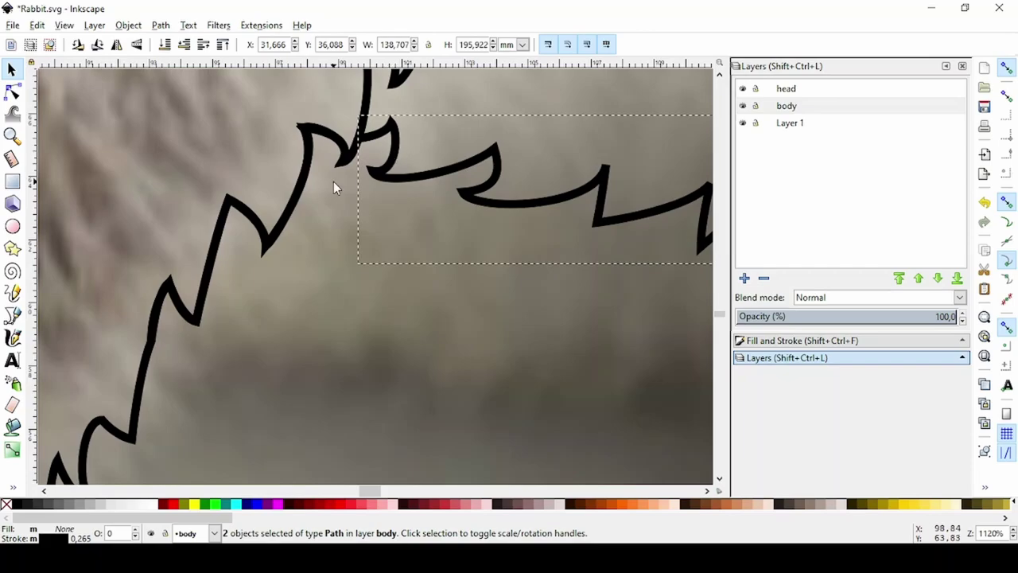
key(n)
scroll(517, 199, down, 3)
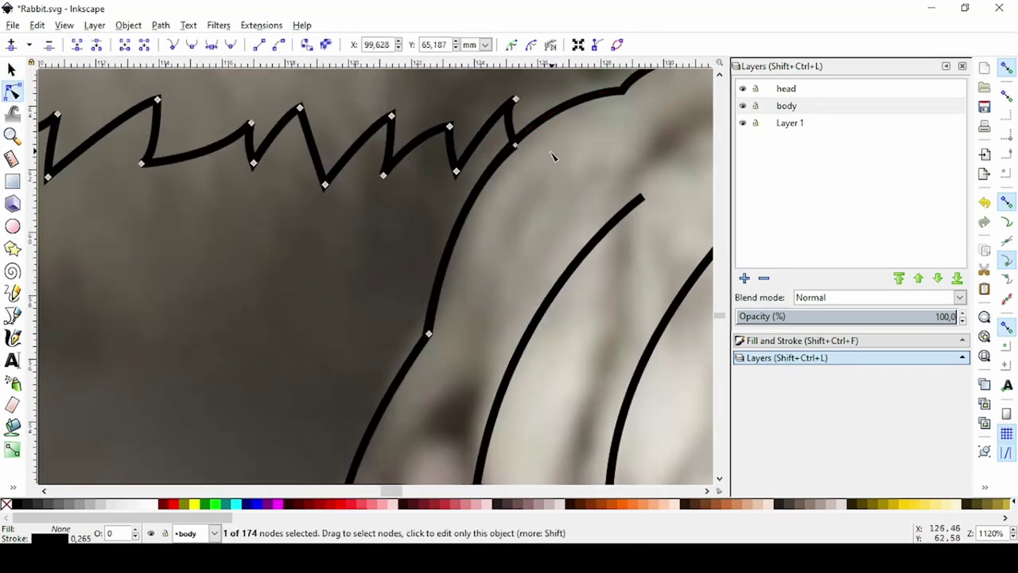
scroll(278, 291, down, 5)
key(Escape)
scroll(449, 398, up, 2)
Hide the photo layer so only the traced lines show.
scroll(449, 398, down, 1)
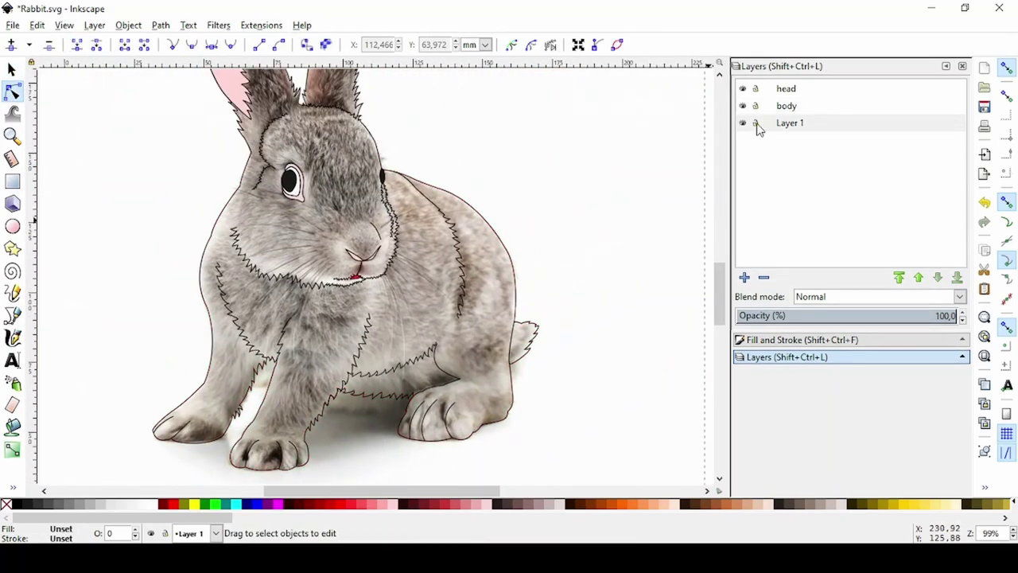
click(742, 123)
click(742, 123)
Remove the stray tail from the belly fur path.
click(409, 361)
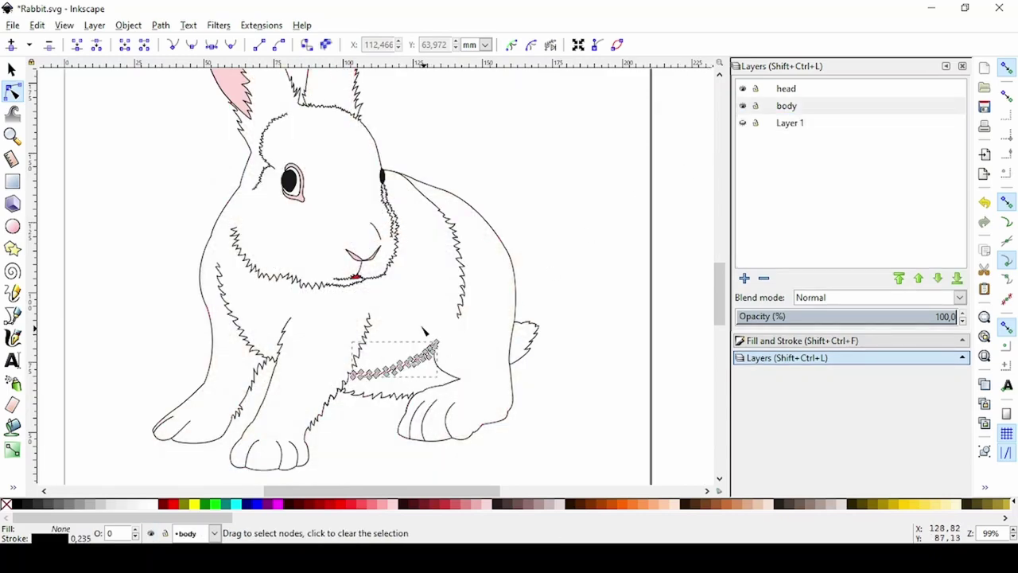
click(609, 260)
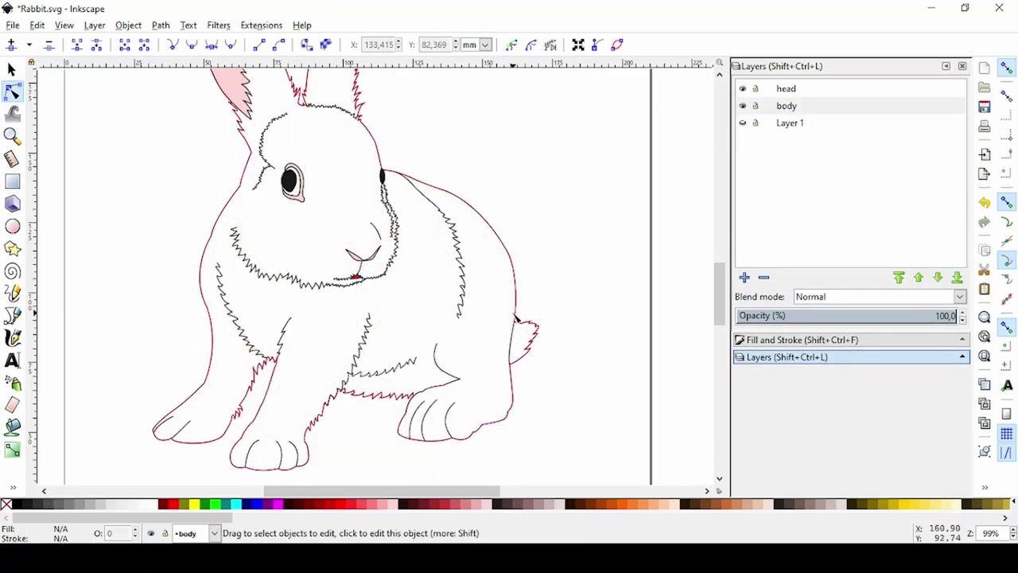
click(412, 375)
click(529, 398)
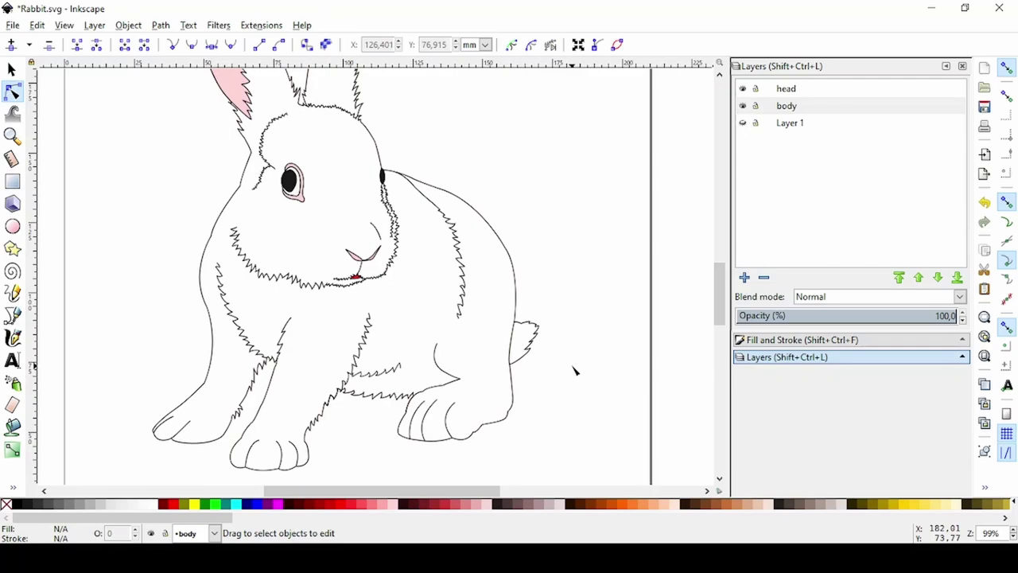
ctrl+scroll(576, 371, down, 1)
Fill all the rabbit drawing's paths with light grey.
key(ctrl+a)
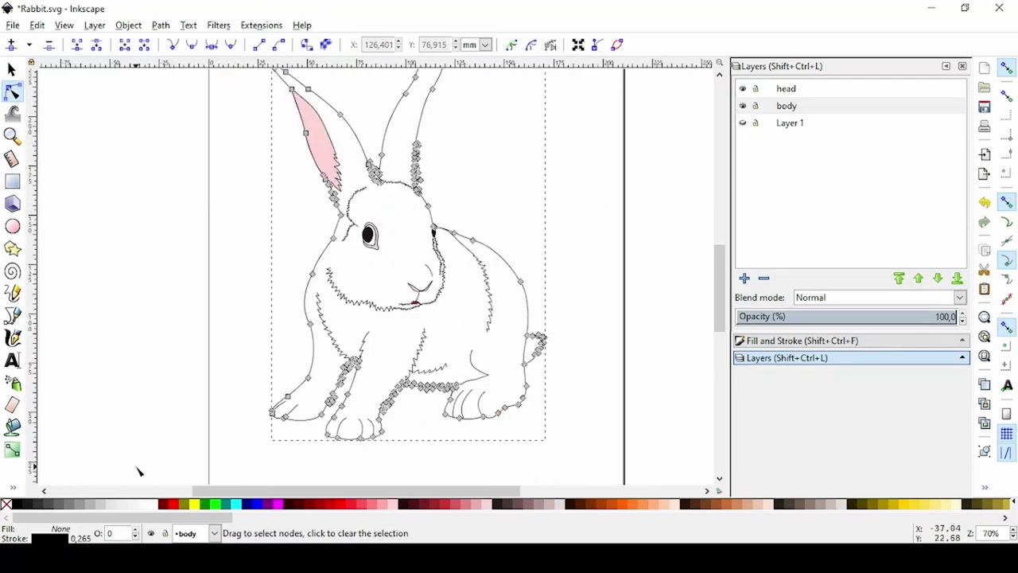
click(105, 505)
click(670, 423)
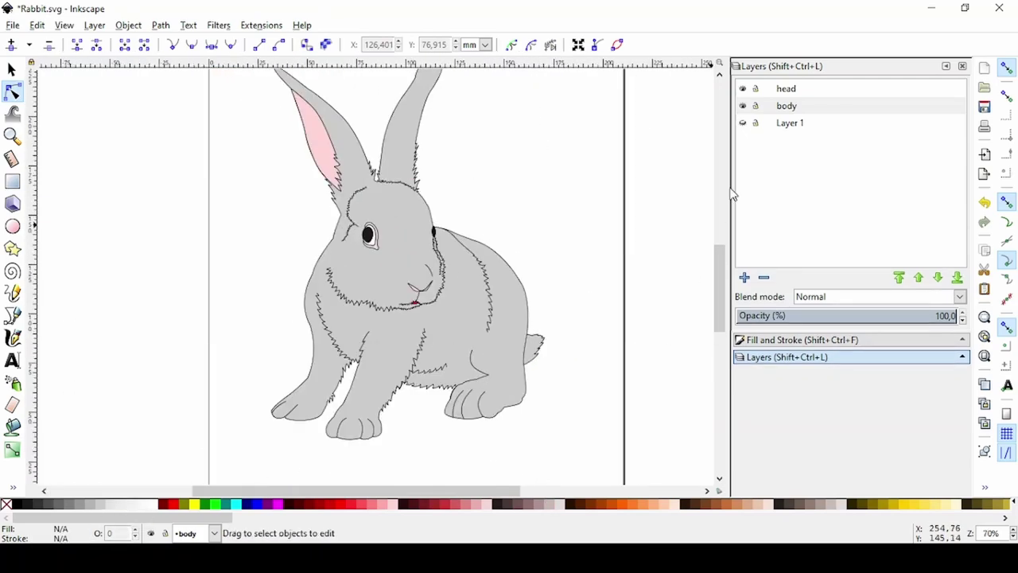
Move the grey rabbit drawing to the left of the photo.
scroll(636, 255, right, 3)
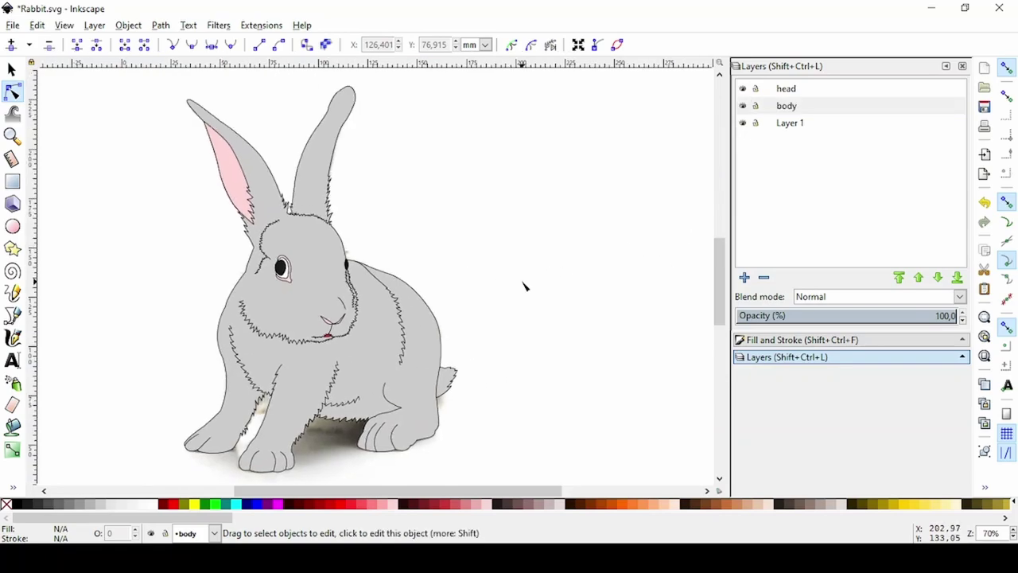
ctrl+scroll(557, 278, down, 1)
key(ctrl+a)
key(s)
drag(481, 318, 294, 318)
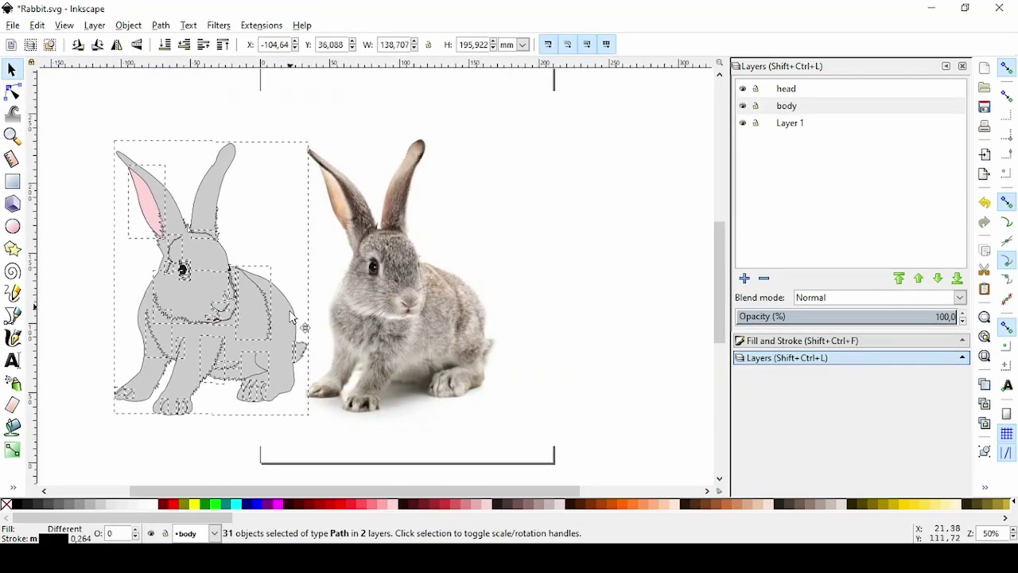
click(643, 375)
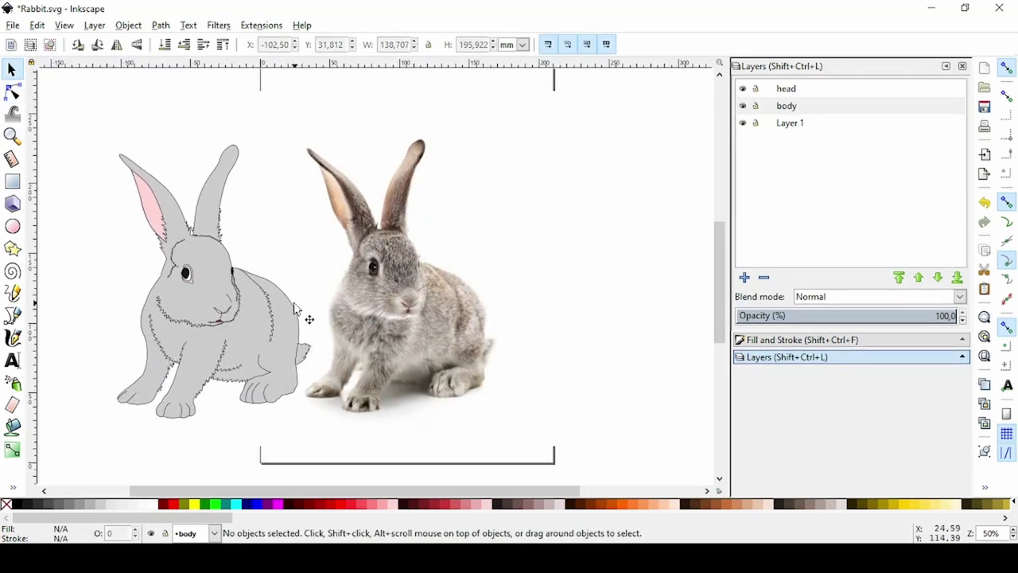
Paste a copy of the rabbit right of the photo with its fill set to none.
key(ctrl+a)
key(ctrl+c)
key(ctrl+v)
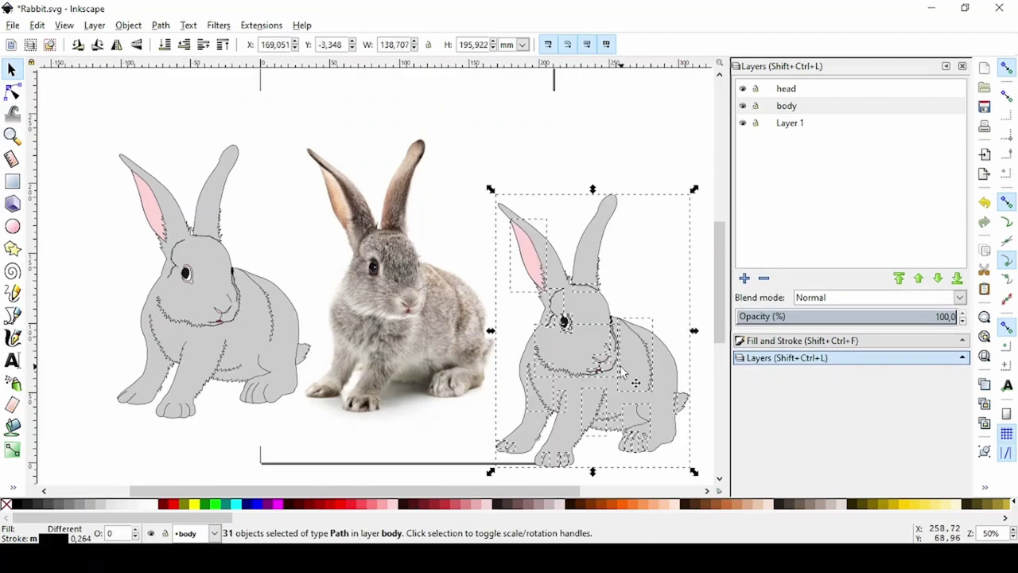
drag(635, 383, 627, 322)
click(6, 503)
click(628, 451)
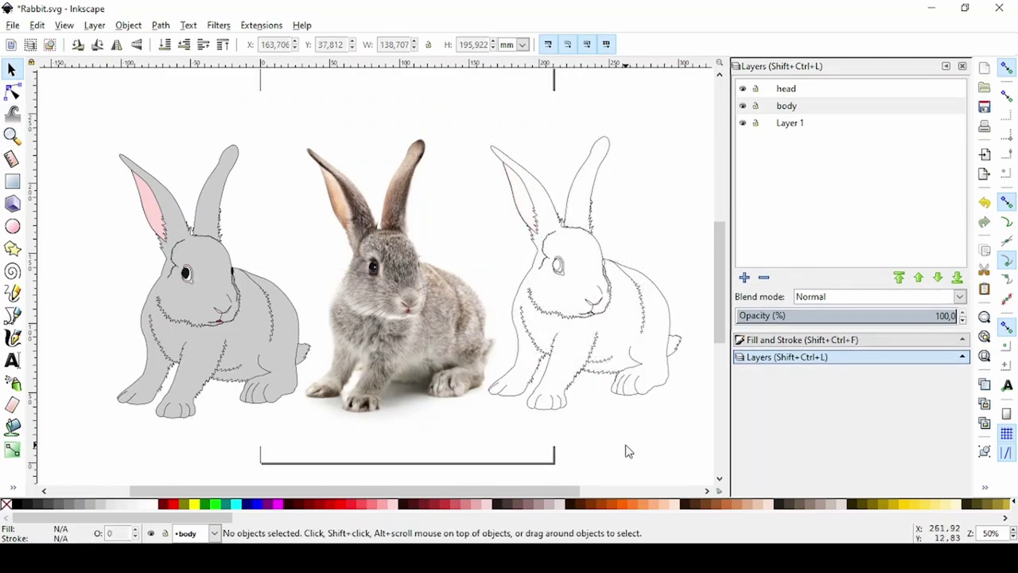